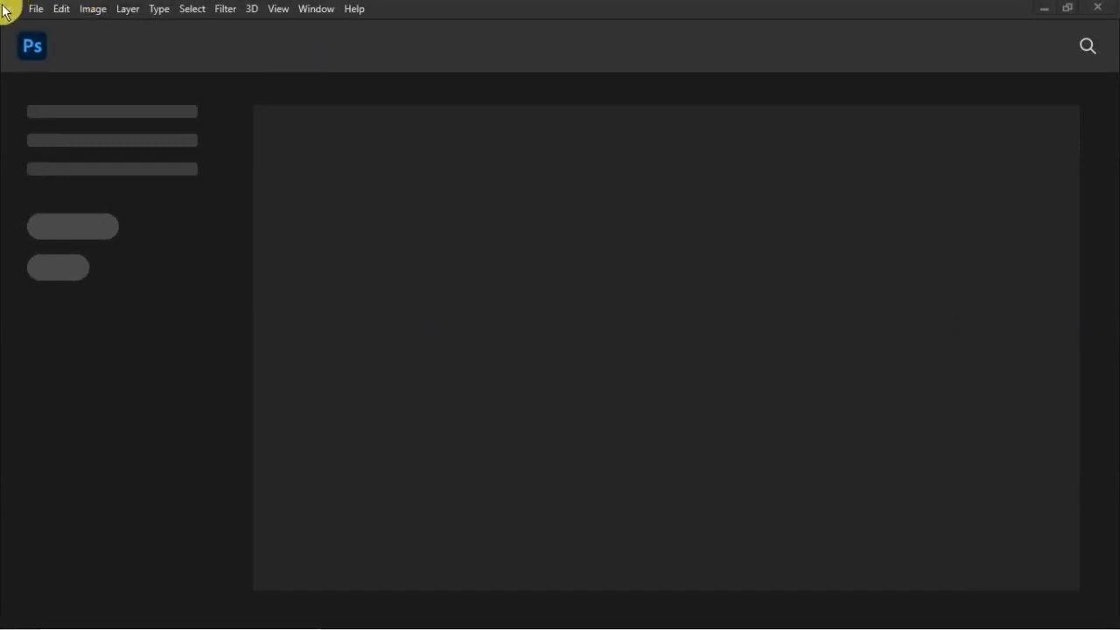
# - Create a new 1500 × 1500 pixel RGB document at 300 pixels/inch
pyautogui.click(36, 9)
pyautogui.click(55, 27)
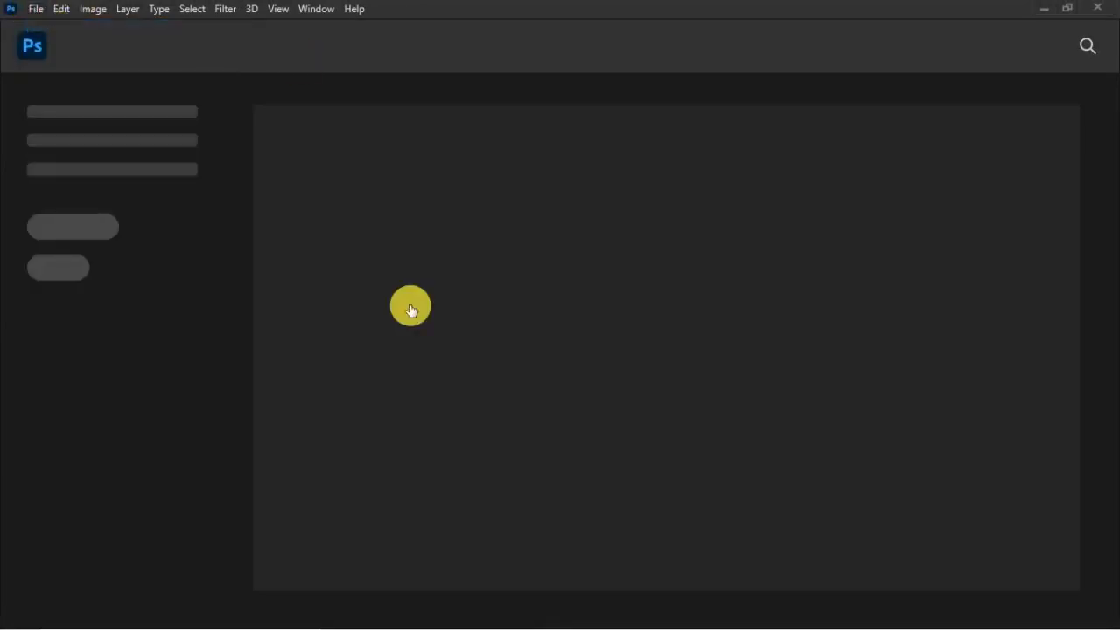
pyautogui.click(744, 173)
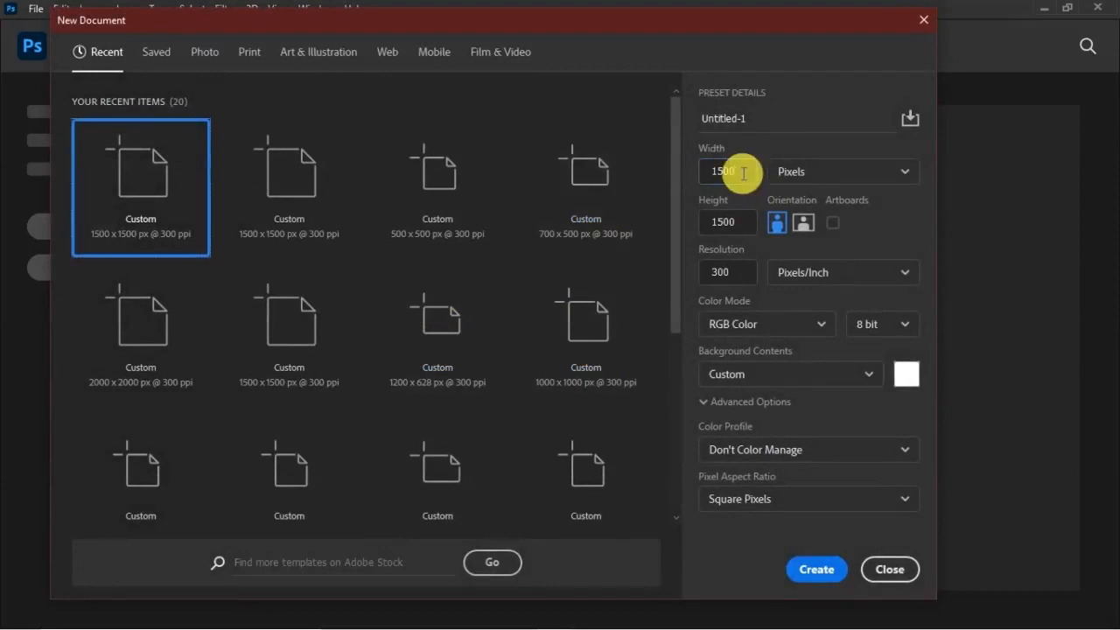
pyautogui.click(828, 578)
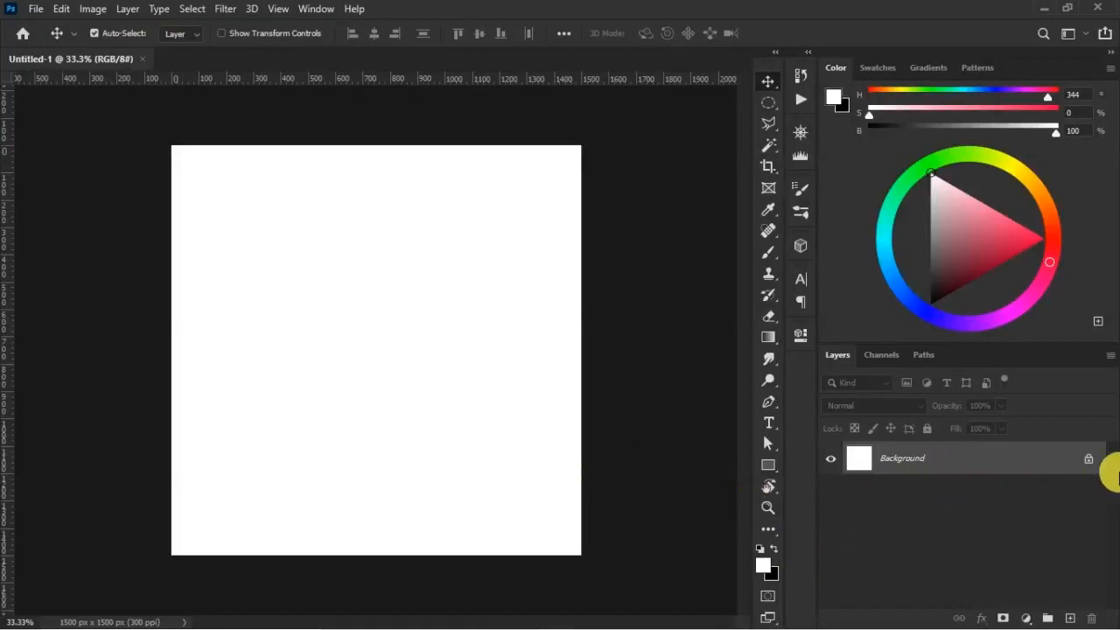
# - Unlock the Background layer to make it a regular layer, keeping its default blending options
pyautogui.click(1089, 461)
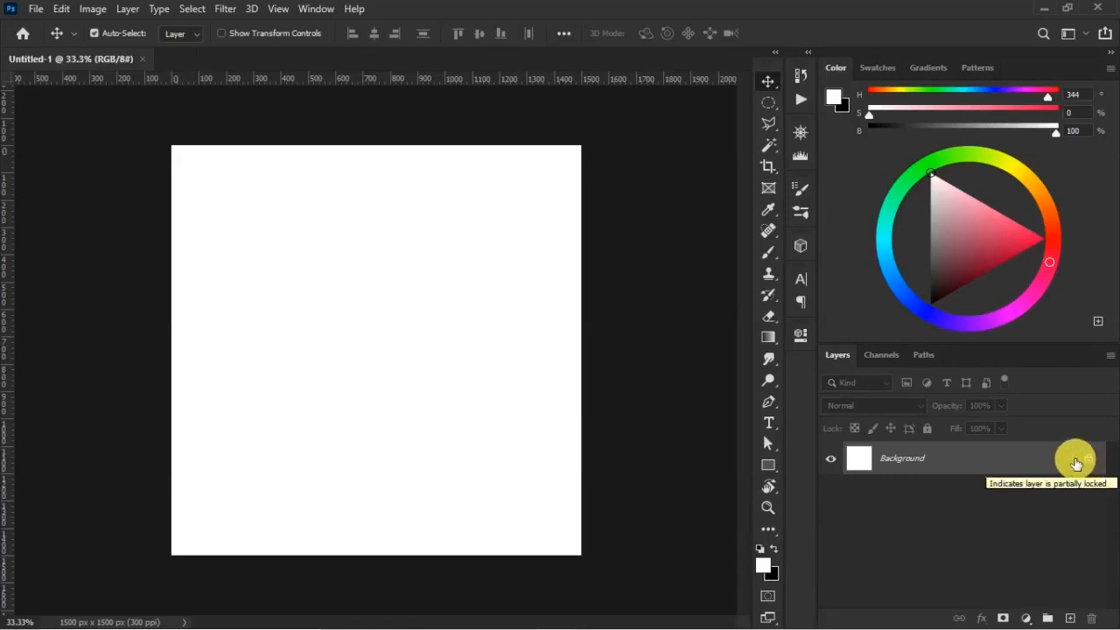
pyautogui.click(1083, 461)
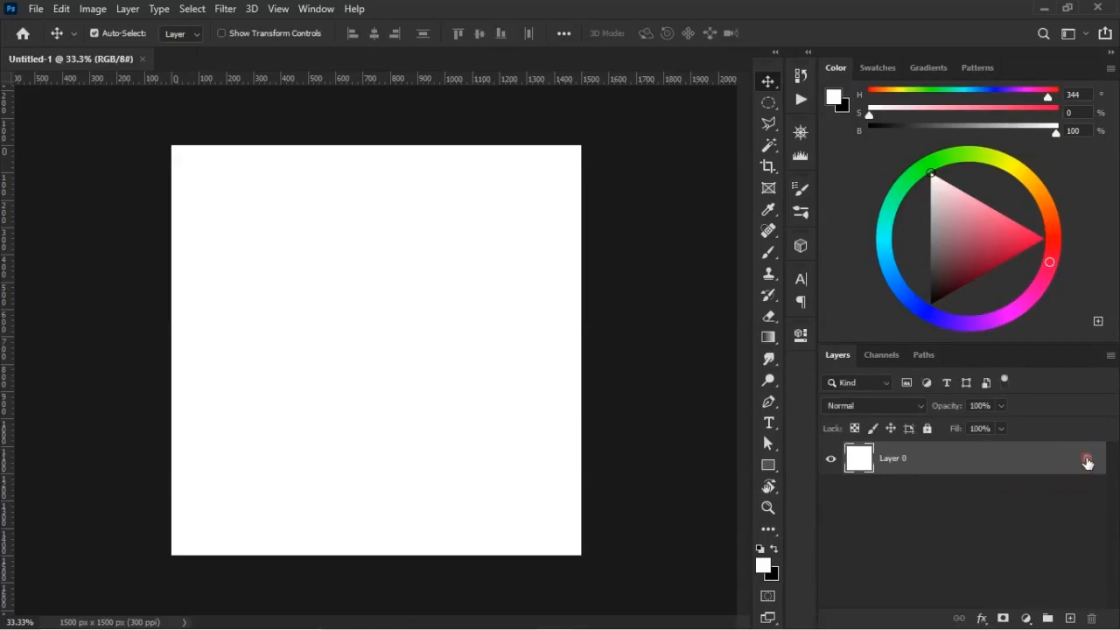
pyautogui.doubleClick(1081, 470)
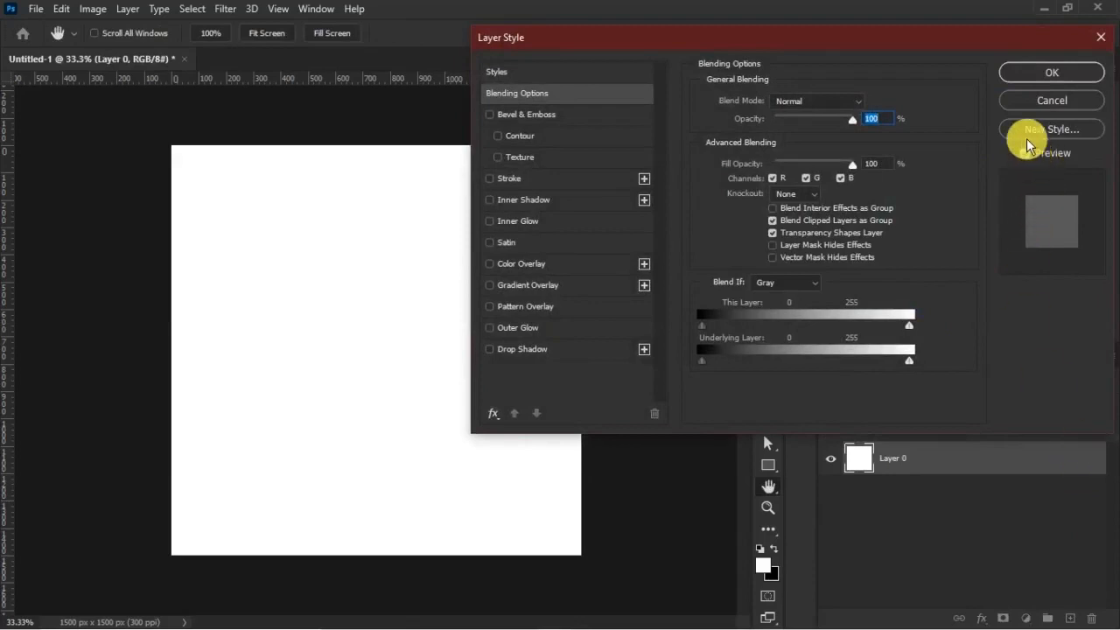
pyautogui.click(1035, 73)
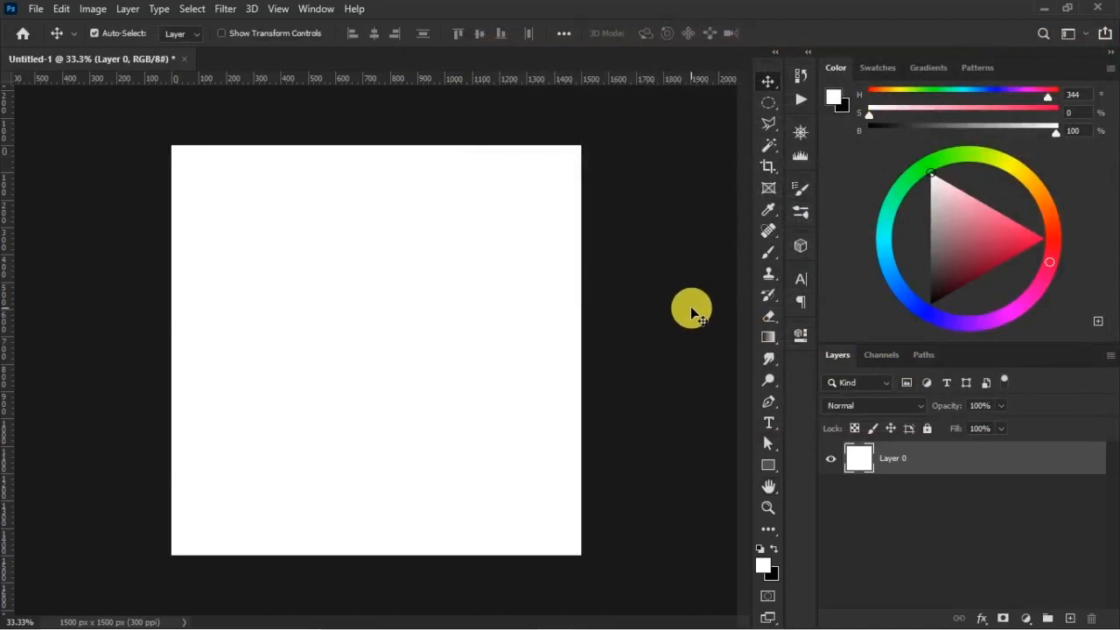
# - Place the scorpio-creative-XtK8JrIyALI-unsplash portrait from the Party Models folder onto the canvas
pyautogui.click(412, 610)
pyautogui.click(405, 206)
pyautogui.scroll(-10, 690, 387)
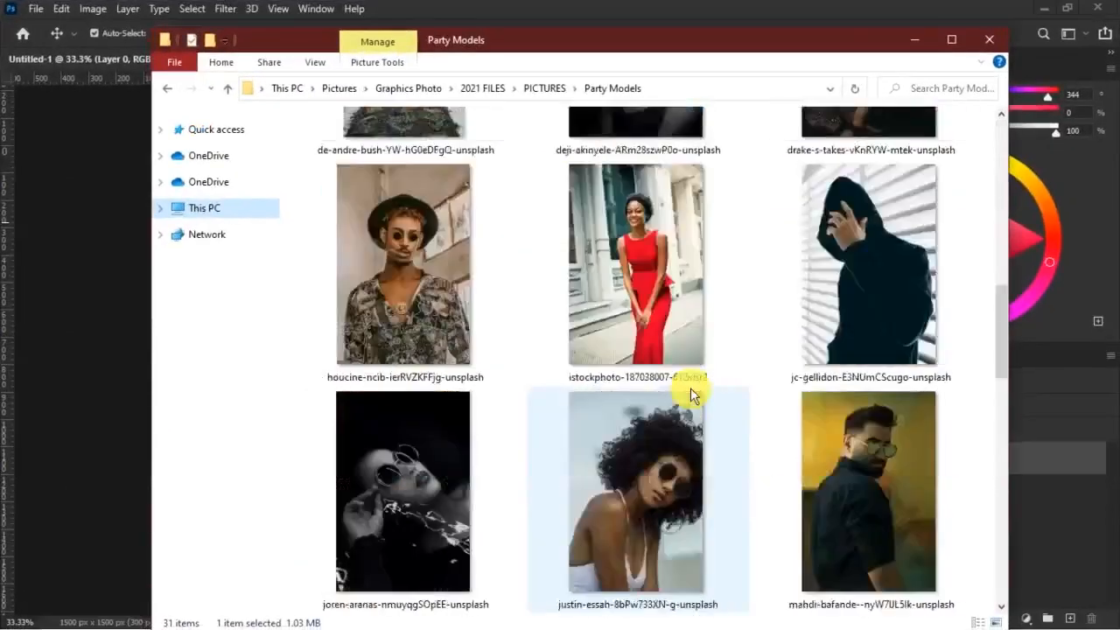
pyautogui.moveTo(649, 306); pyautogui.dragTo(430, 349)
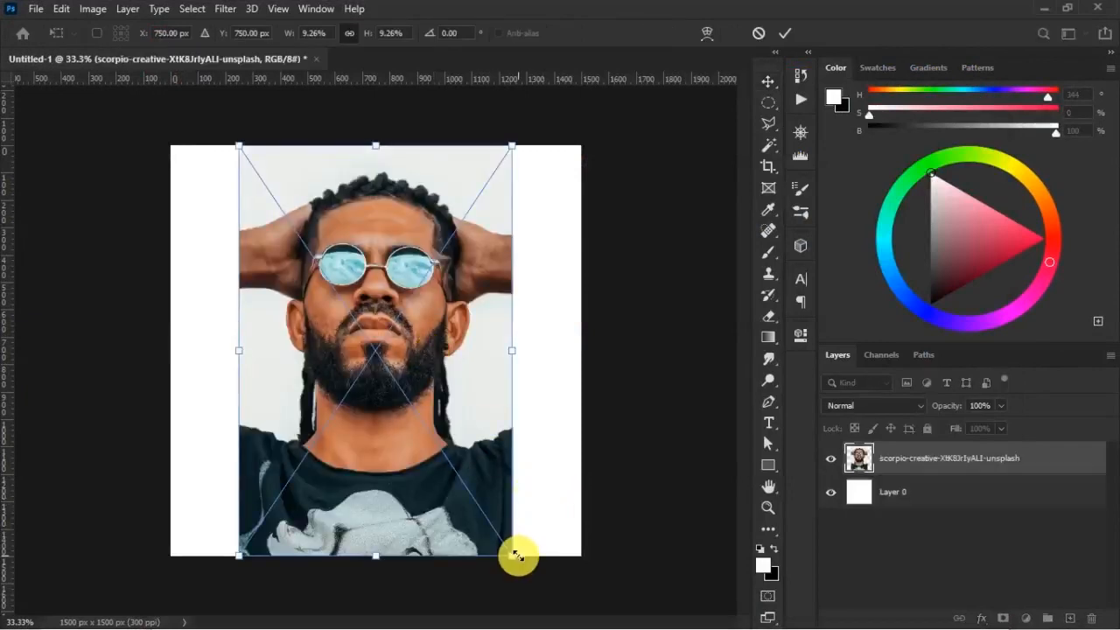
# - Scale the placed portrait to about 14.21% so it fills the canvas width, and move it down to Y 890 px
pyautogui.hotkey('ctrl', '-')
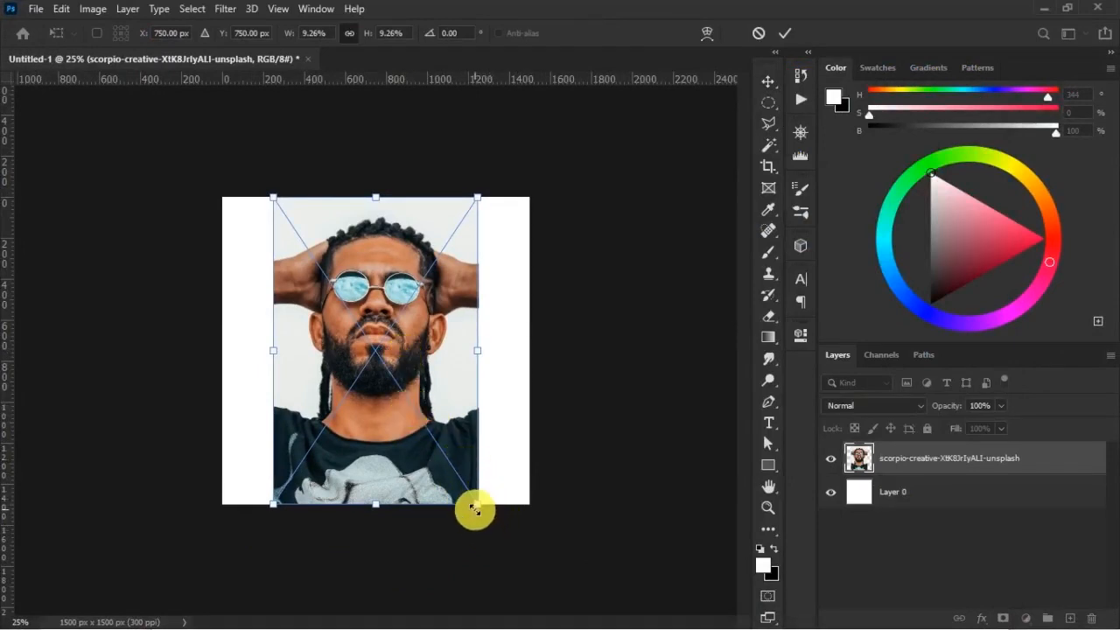
pyautogui.moveTo(474, 509); pyautogui.dragTo(565, 560)
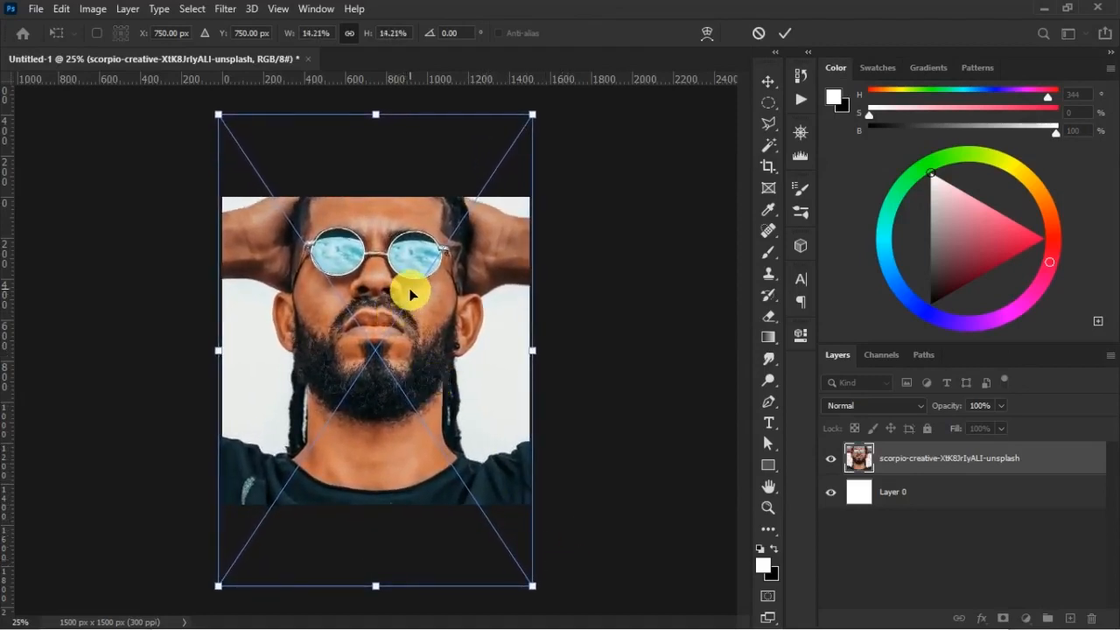
pyautogui.moveTo(412, 277); pyautogui.dragTo(421, 304)
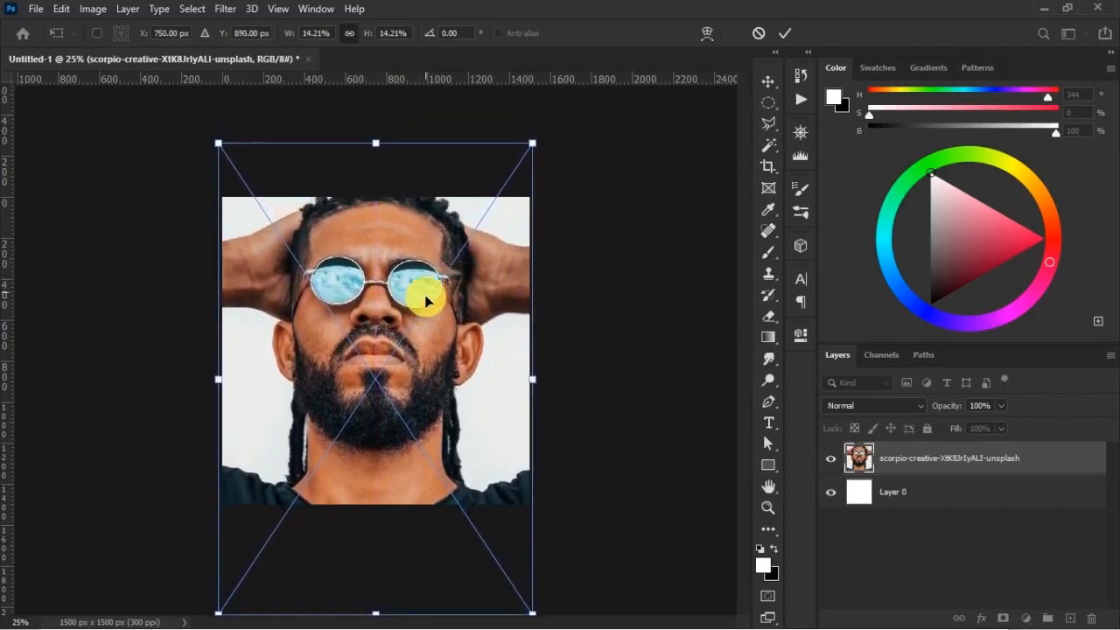
pyautogui.click(788, 36)
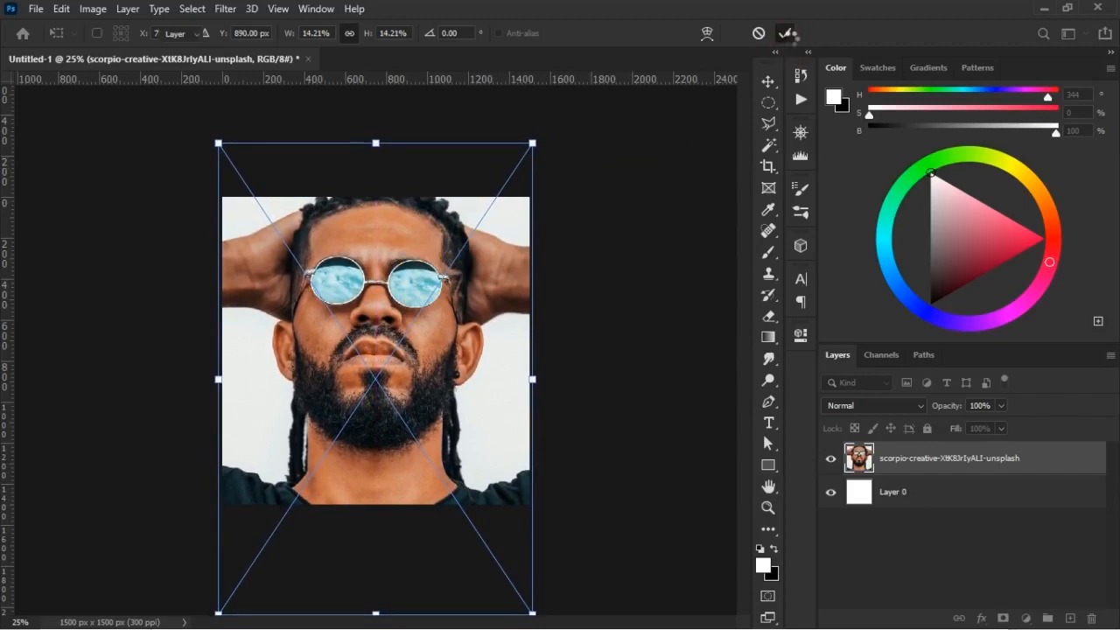
pyautogui.hotkey('ctrl', '+')
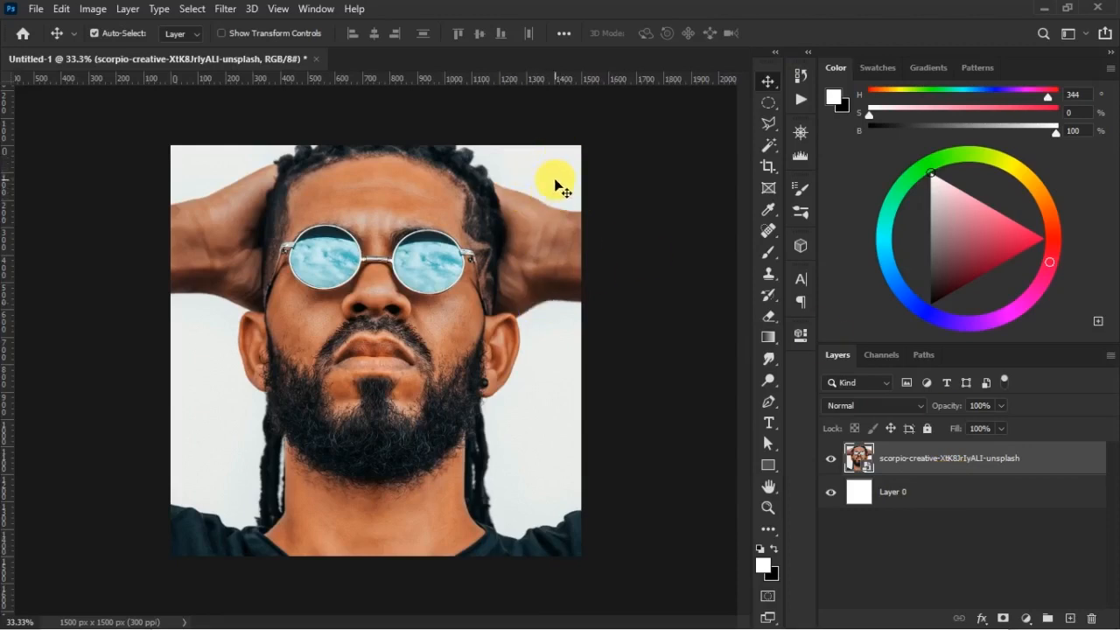
# - Select the white background around the man with the Magic Wand, including the areas beside his head and neck
pyautogui.click(774, 142)
pyautogui.click(817, 175)
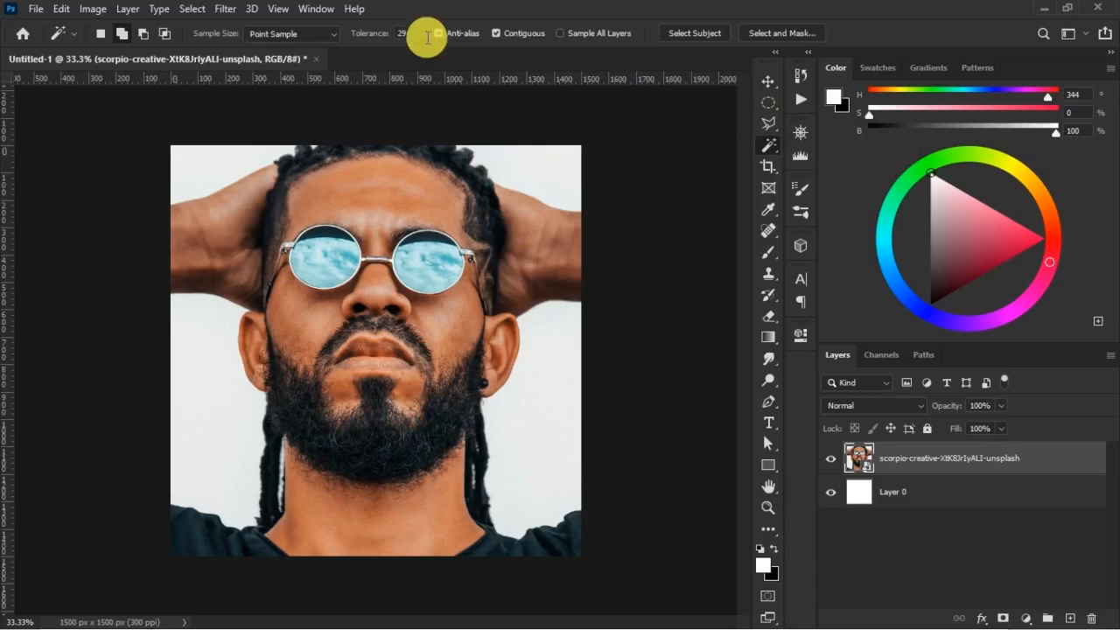
pyautogui.click(540, 168)
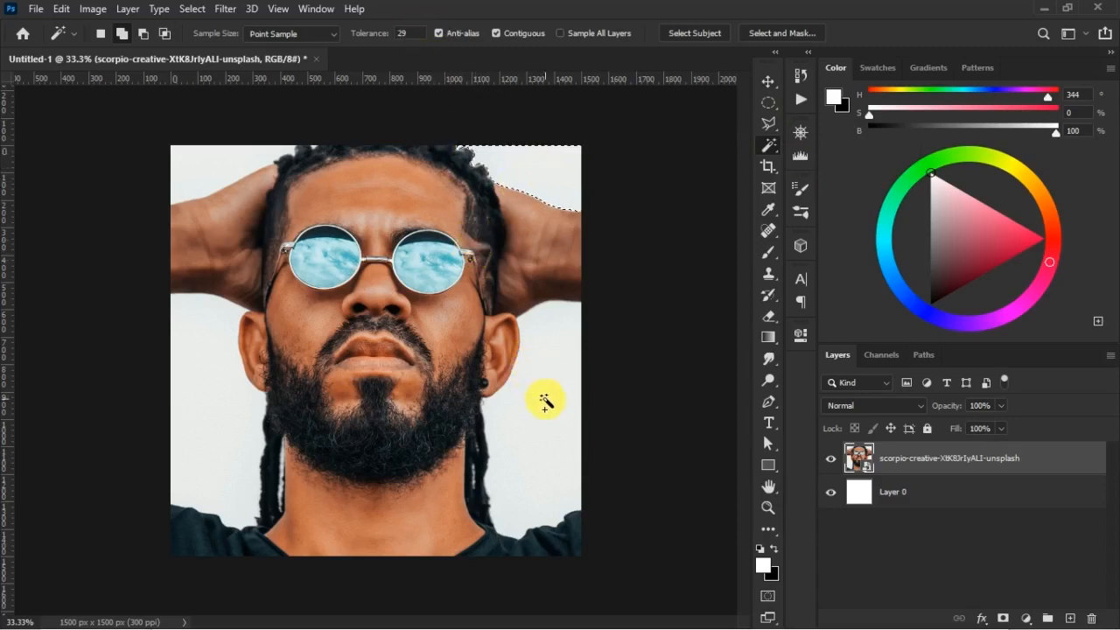
pyautogui.click(238, 423)
pyautogui.click(218, 160)
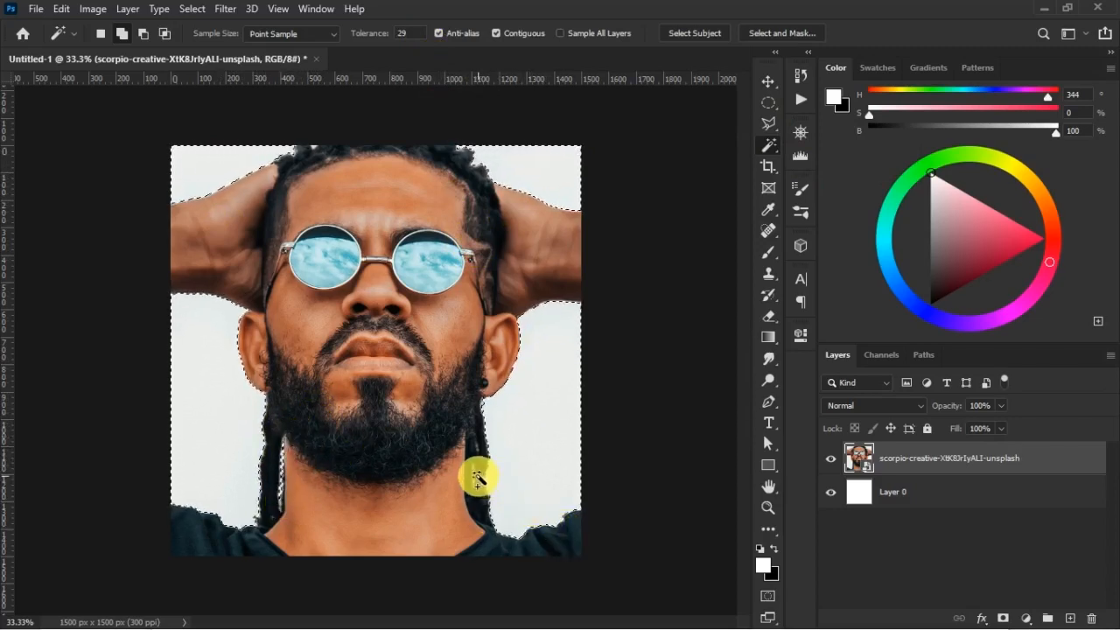
pyautogui.click(475, 476)
pyautogui.hotkey('ctrl', 'z')
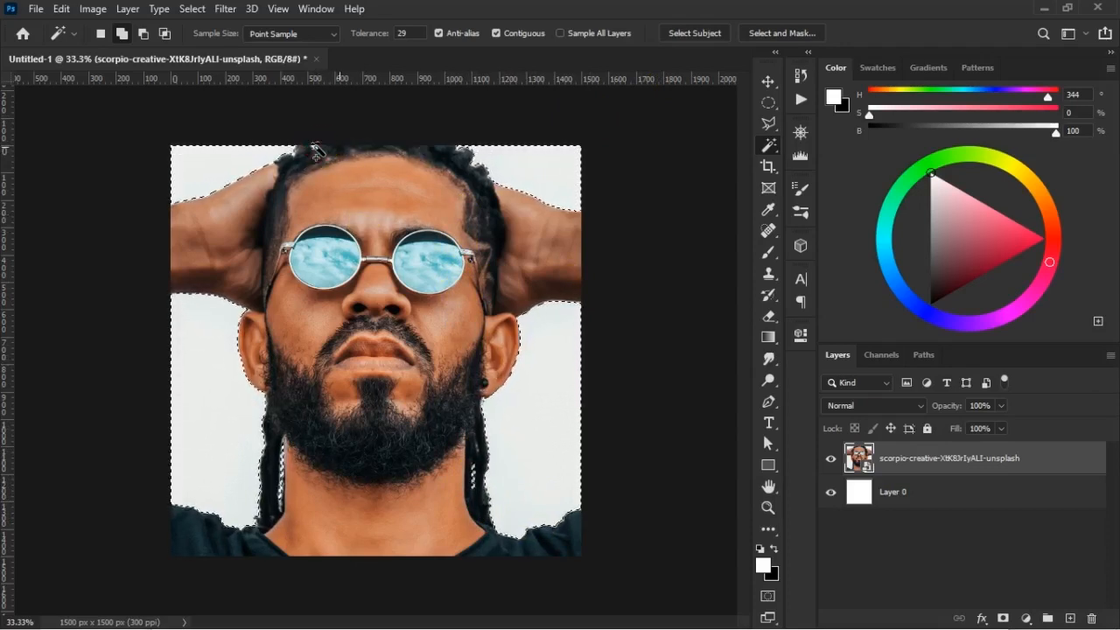
# - Refine the man's selection in Select and Mask with Overlay view, Feather 2.1 px, Contrast 12% and Shift Edge -43%
pyautogui.click(787, 33)
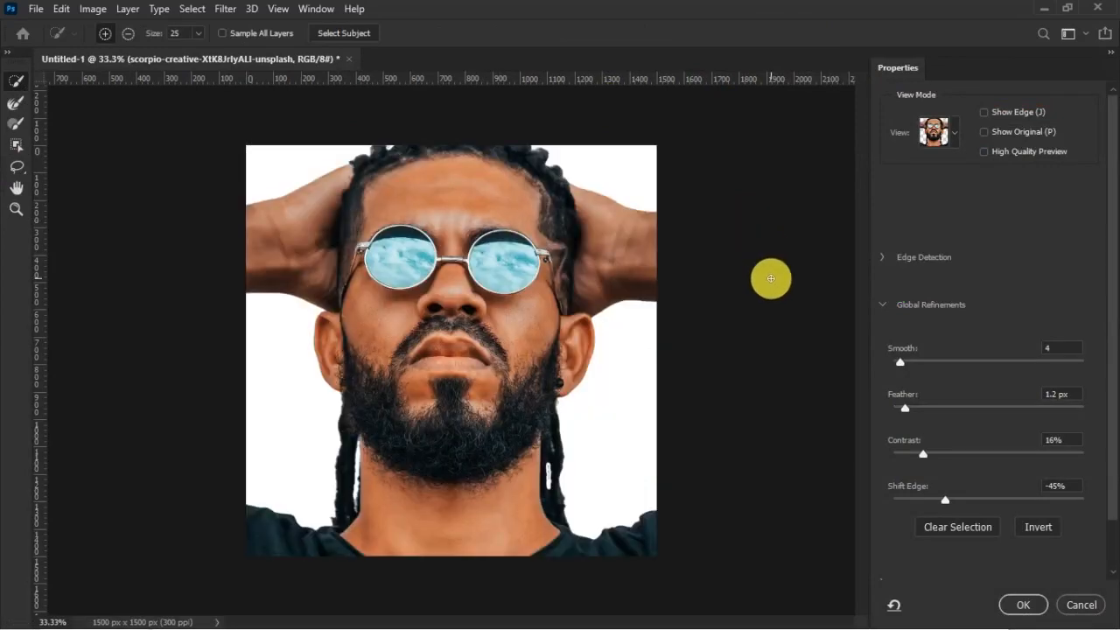
pyautogui.click(953, 129)
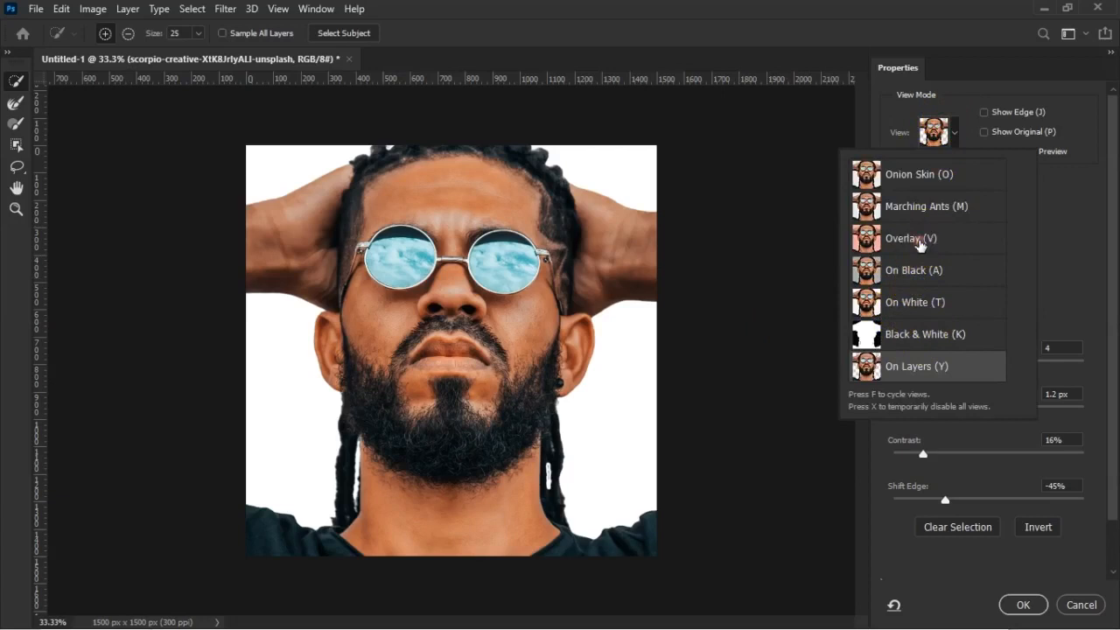
pyautogui.click(916, 247)
pyautogui.click(1079, 270)
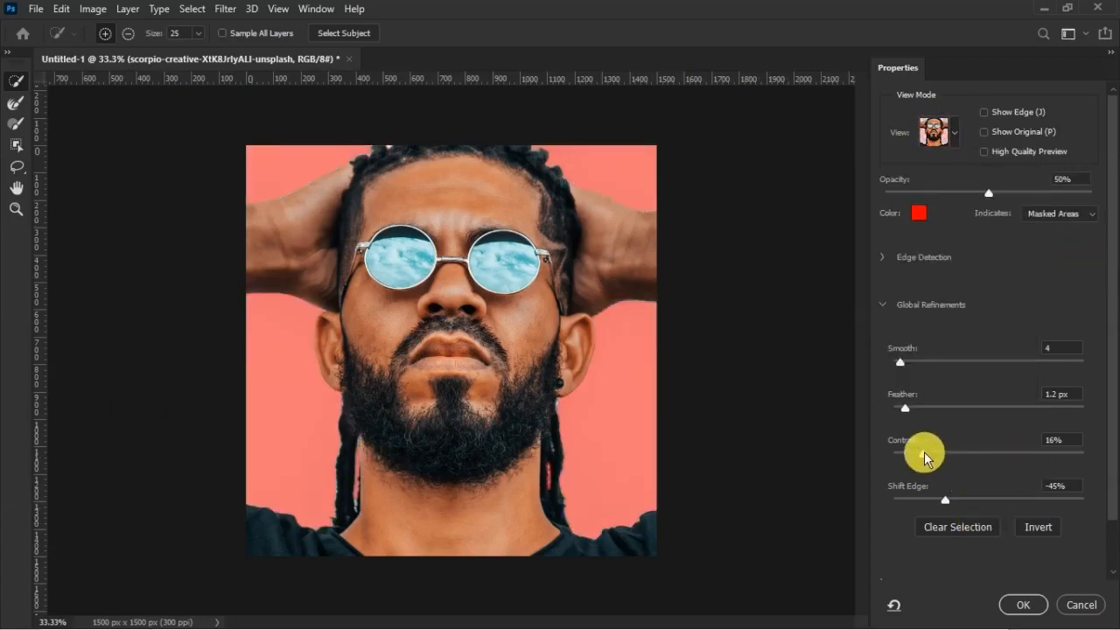
pyautogui.moveTo(901, 408); pyautogui.dragTo(915, 410)
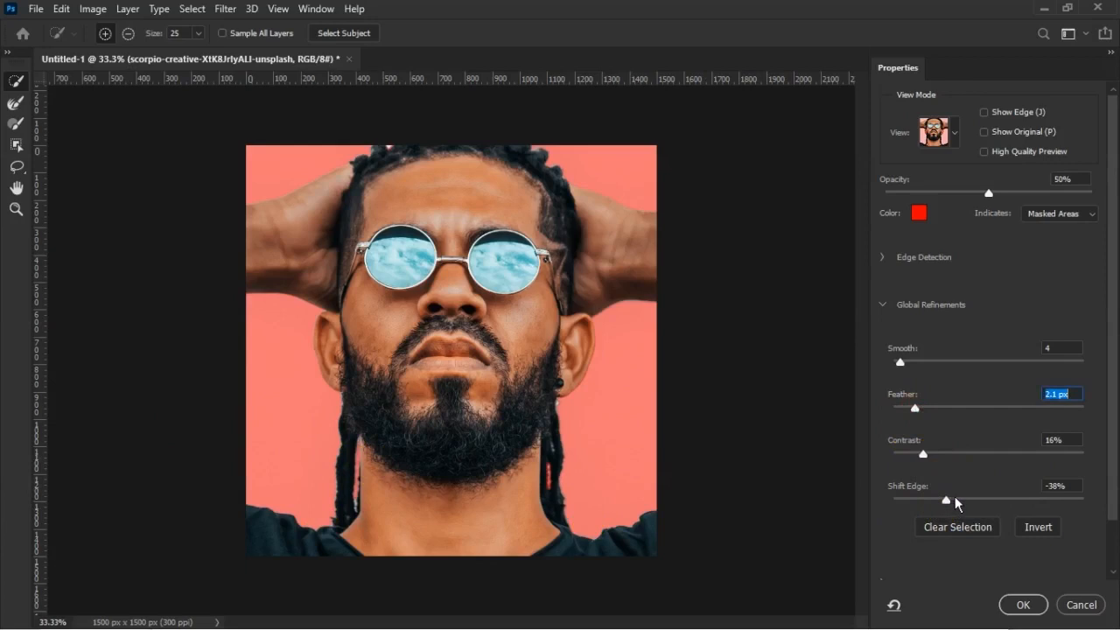
pyautogui.moveTo(950, 506); pyautogui.dragTo(945, 502)
pyautogui.moveTo(923, 454); pyautogui.dragTo(918, 464)
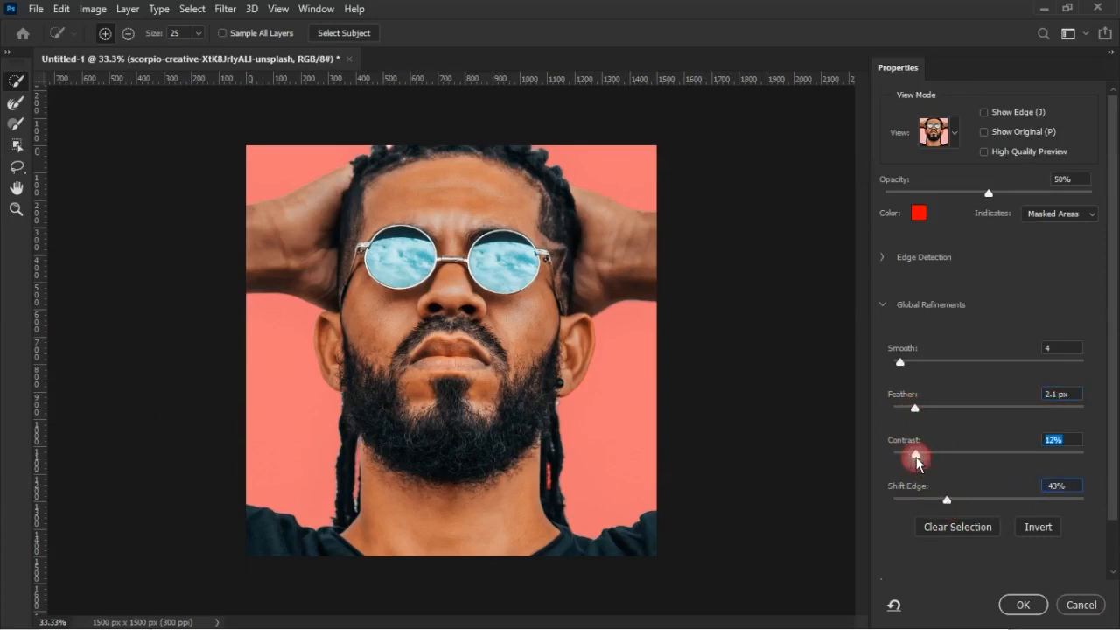
# - Brush along the man's dreadlocks and hair edges with the Refine Edge Brush and accept the refined selection
pyautogui.click(16, 104)
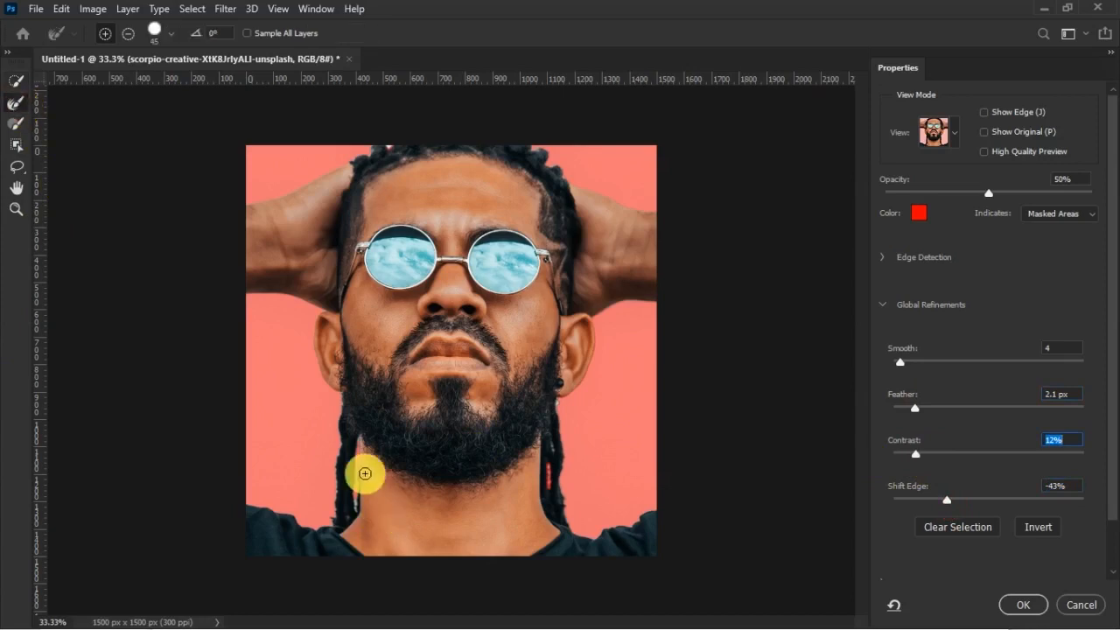
pyautogui.moveTo(340, 406); pyautogui.dragTo(332, 425)
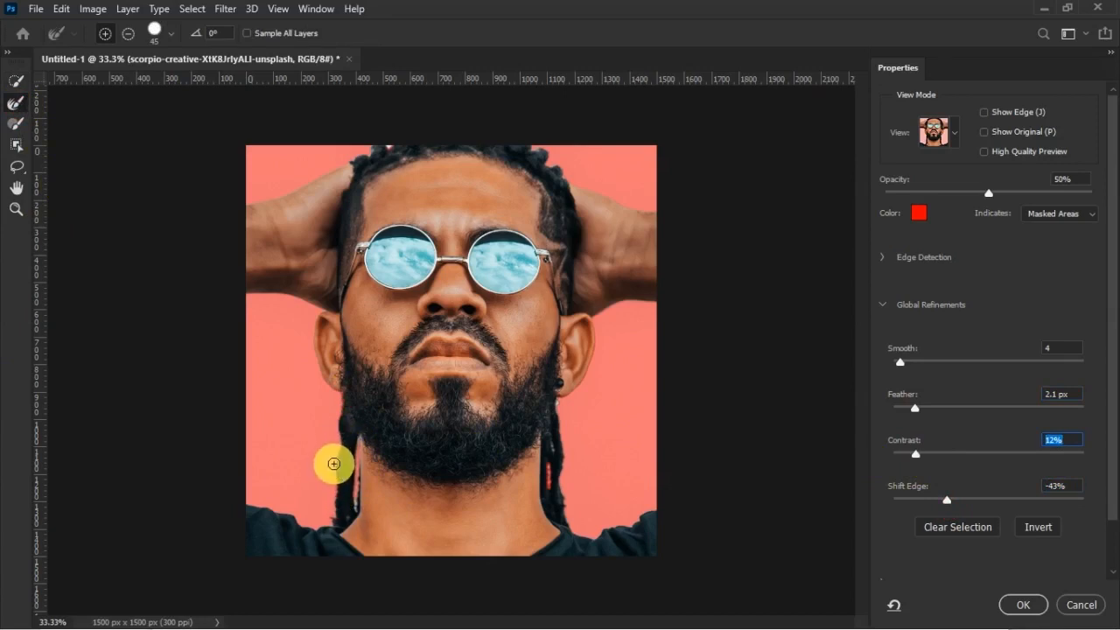
pyautogui.moveTo(361, 442); pyautogui.dragTo(356, 504)
pyautogui.moveTo(554, 446); pyautogui.dragTo(555, 448)
pyautogui.moveTo(334, 194)
pyautogui.mouseDown()
pyautogui.moveTo(365, 152)
pyautogui.moveTo(367, 193)
pyautogui.moveTo(365, 158)
pyautogui.moveTo(393, 147)
pyautogui.mouseUp()
pyautogui.moveTo(600, 300)
pyautogui.mouseDown()
pyautogui.moveTo(588, 205)
pyautogui.moveTo(551, 160)
pyautogui.mouseUp()
pyautogui.moveTo(763, 437)
pyautogui.mouseDown()
pyautogui.moveTo(657, 482)
pyautogui.moveTo(416, 435)
pyautogui.moveTo(341, 487)
pyautogui.moveTo(492, 301)
pyautogui.mouseUp()
pyautogui.hotkey('ctrl', '+')
pyautogui.hotkey('ctrl', '+')
pyautogui.moveTo(358, 400); pyautogui.dragTo(360, 397)
pyautogui.moveTo(359, 336); pyautogui.dragTo(371, 328)
pyautogui.moveTo(413, 384); pyautogui.dragTo(412, 365)
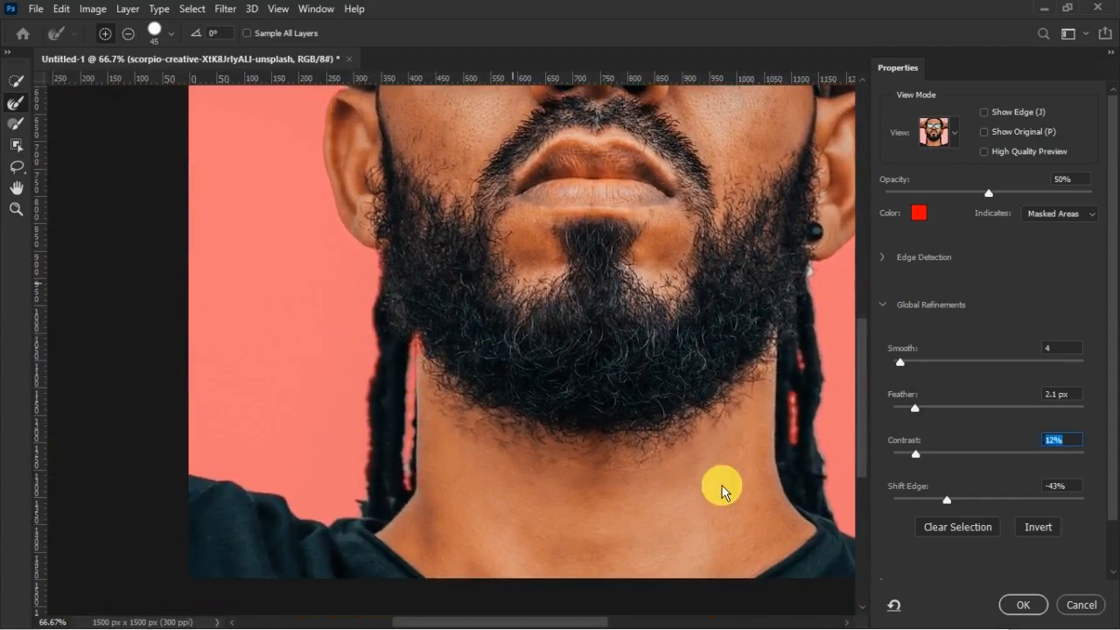
pyautogui.hotkey('ctrl', '-')
pyautogui.hotkey('ctrl', '-')
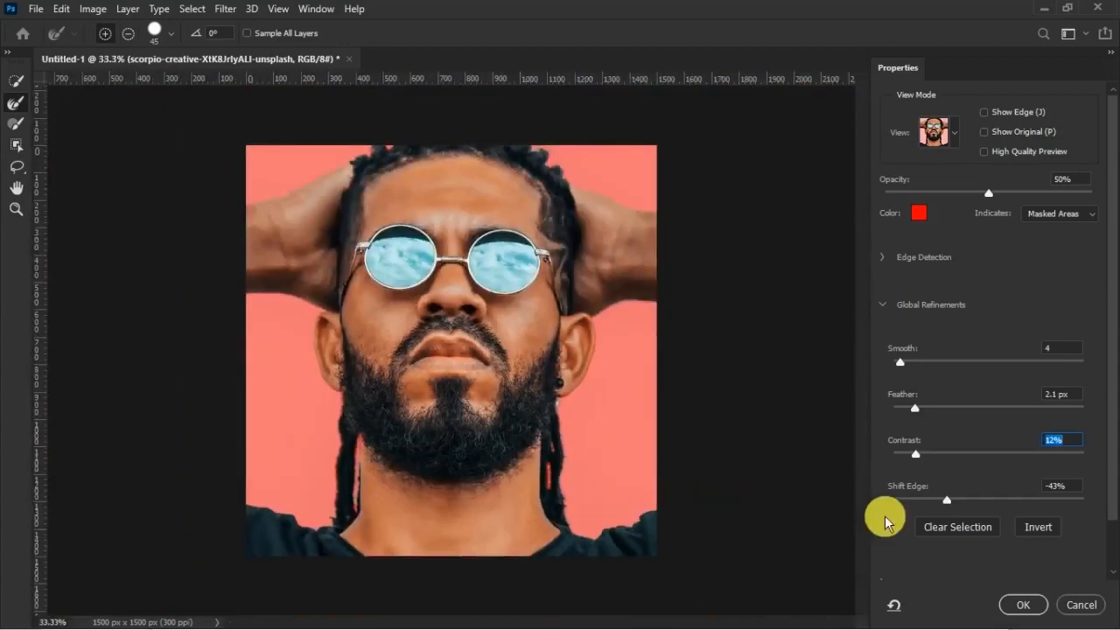
pyautogui.click(1036, 606)
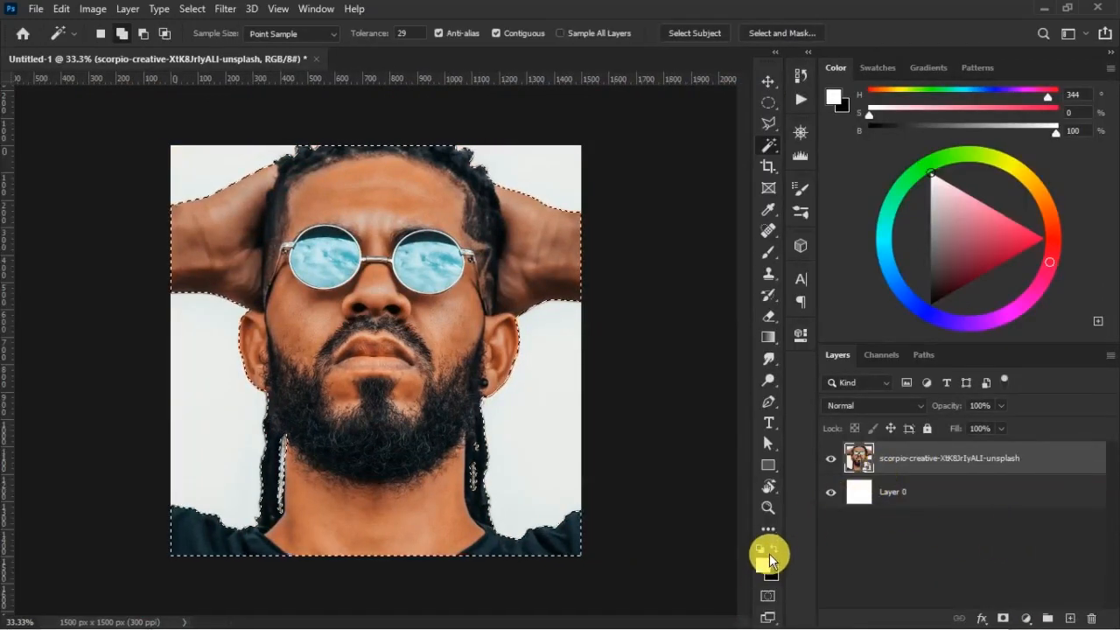
# - Swap the foreground and background colors and add a layer mask to the portrait from the selection
pyautogui.click(774, 548)
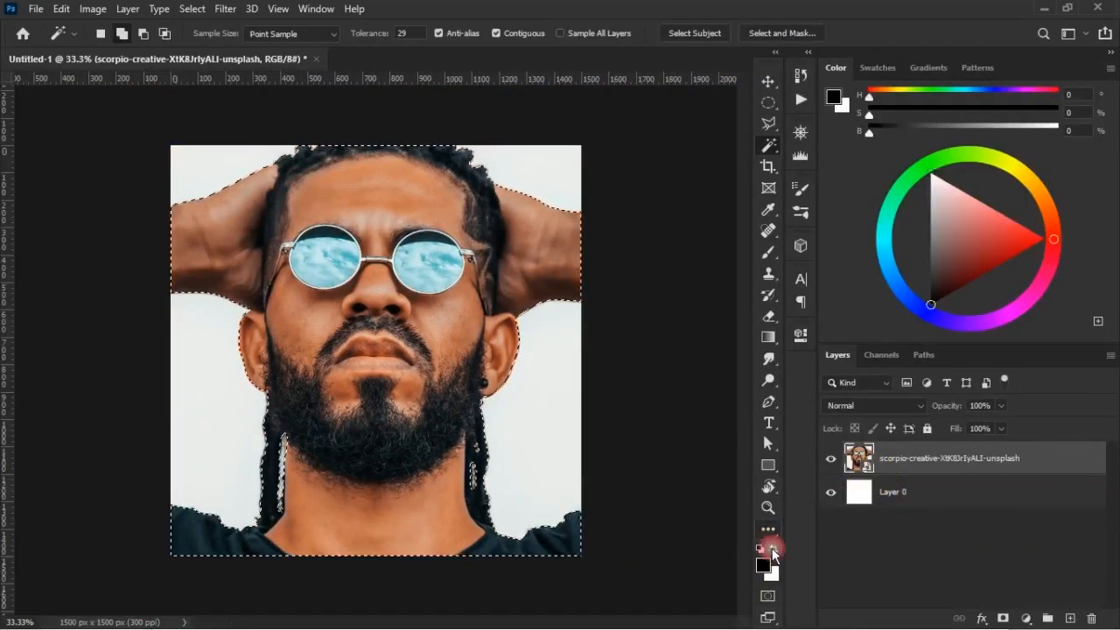
pyautogui.click(1003, 618)
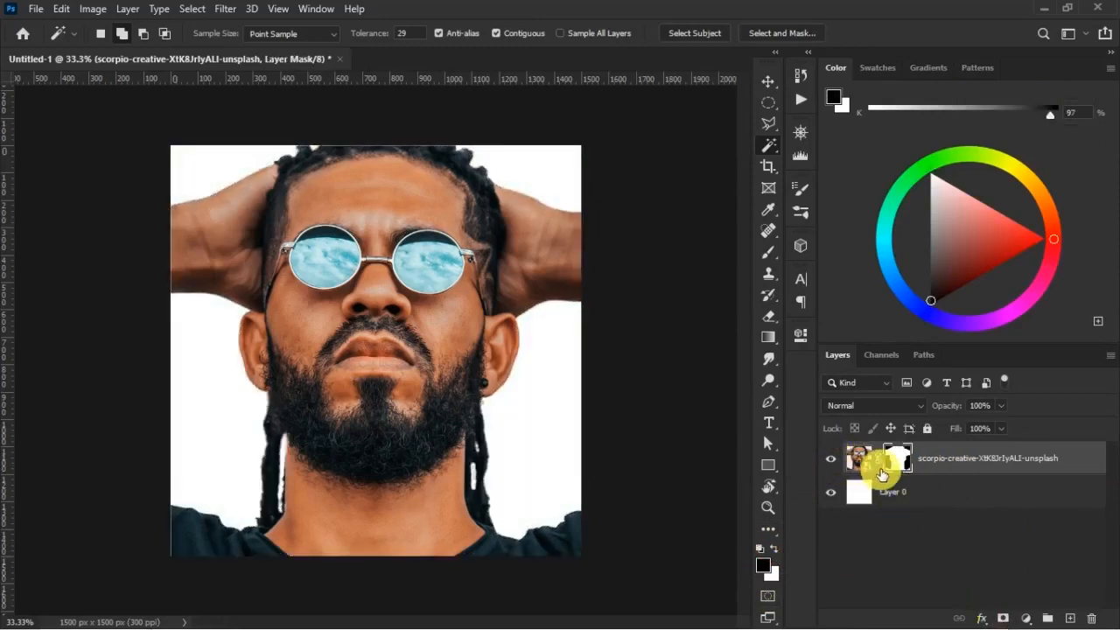
# - Rasterize the portrait layer and apply its layer mask permanently
pyautogui.rightClick(927, 457)
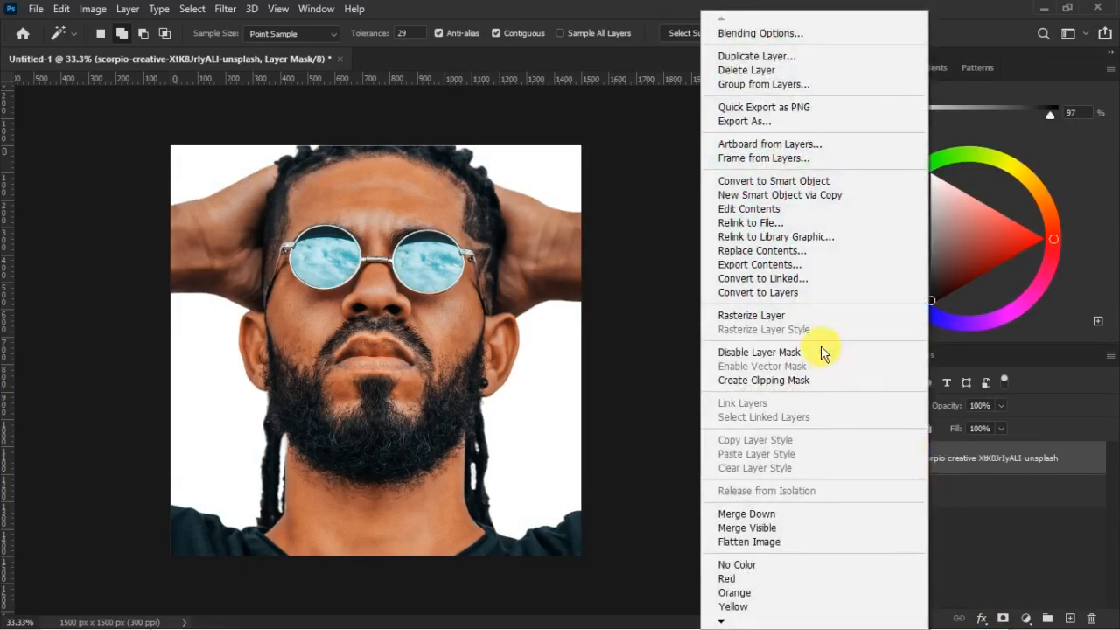
pyautogui.click(810, 316)
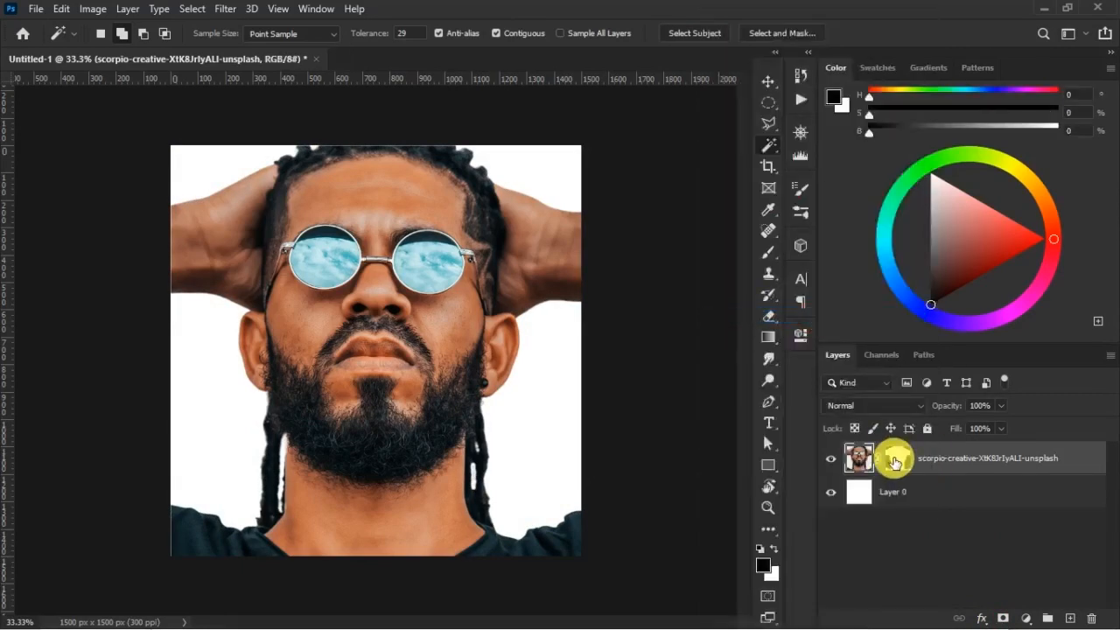
pyautogui.rightClick(894, 458)
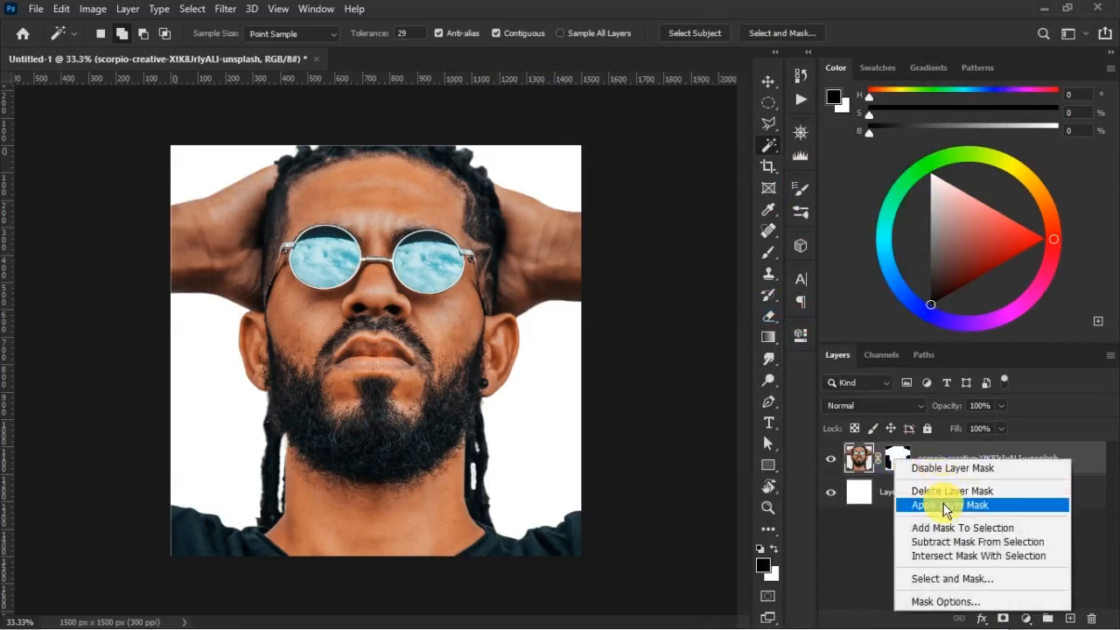
pyautogui.click(946, 508)
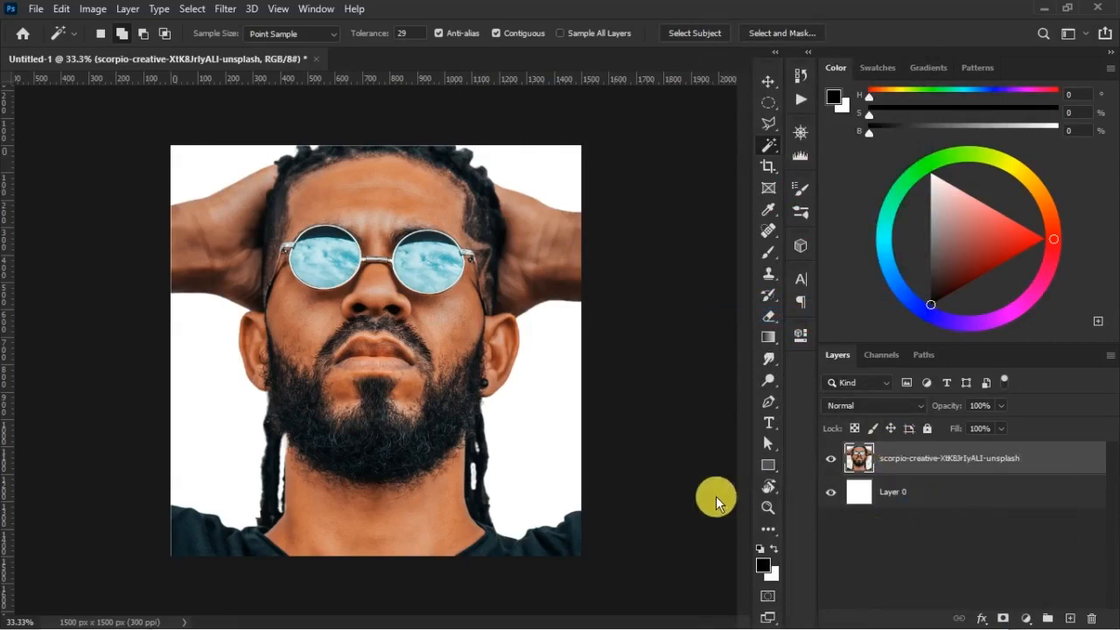
# - Scale the portrait up proportionally about its center to about 101.4% and switch to the Move tool
pyautogui.hotkey('ctrl', 't')
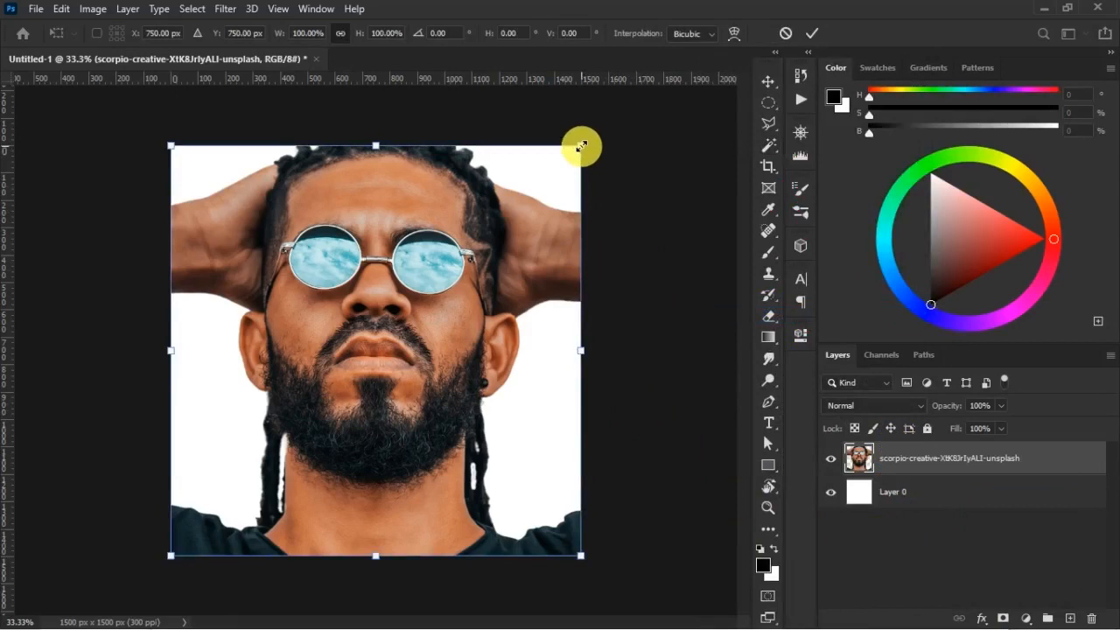
pyautogui.moveTo(580, 147); pyautogui.dragTo(583, 143)
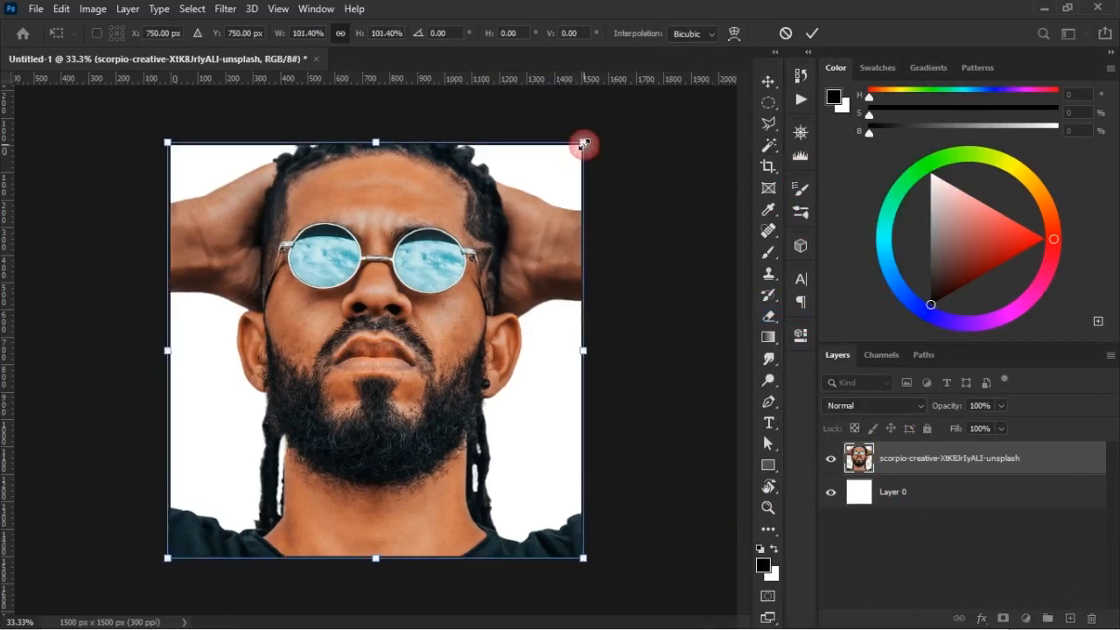
pyautogui.press('Return')
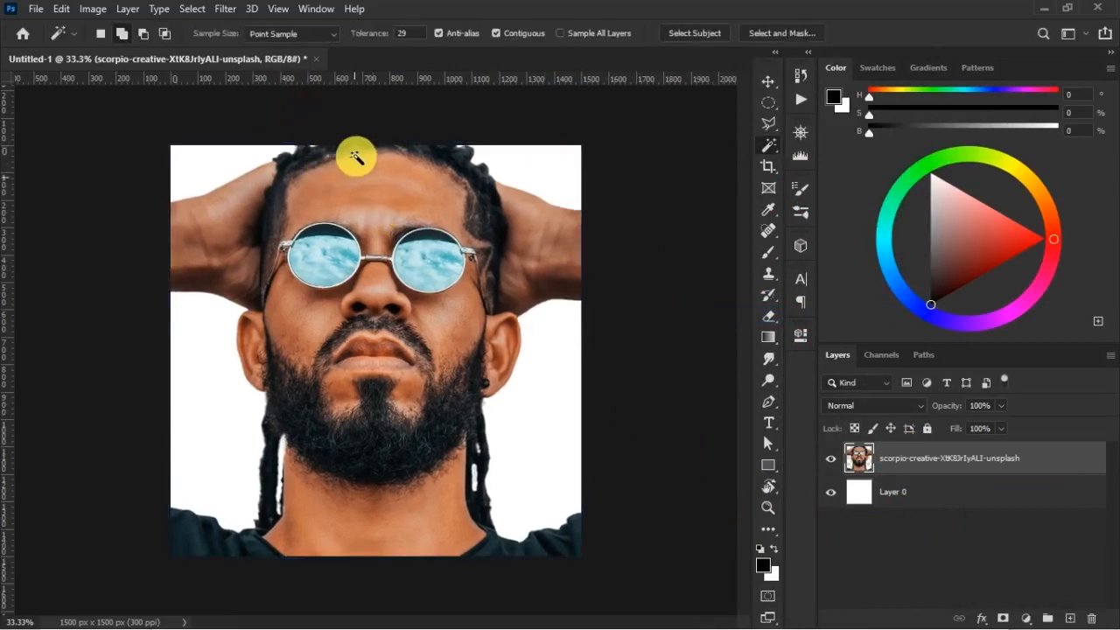
pyautogui.press('v')
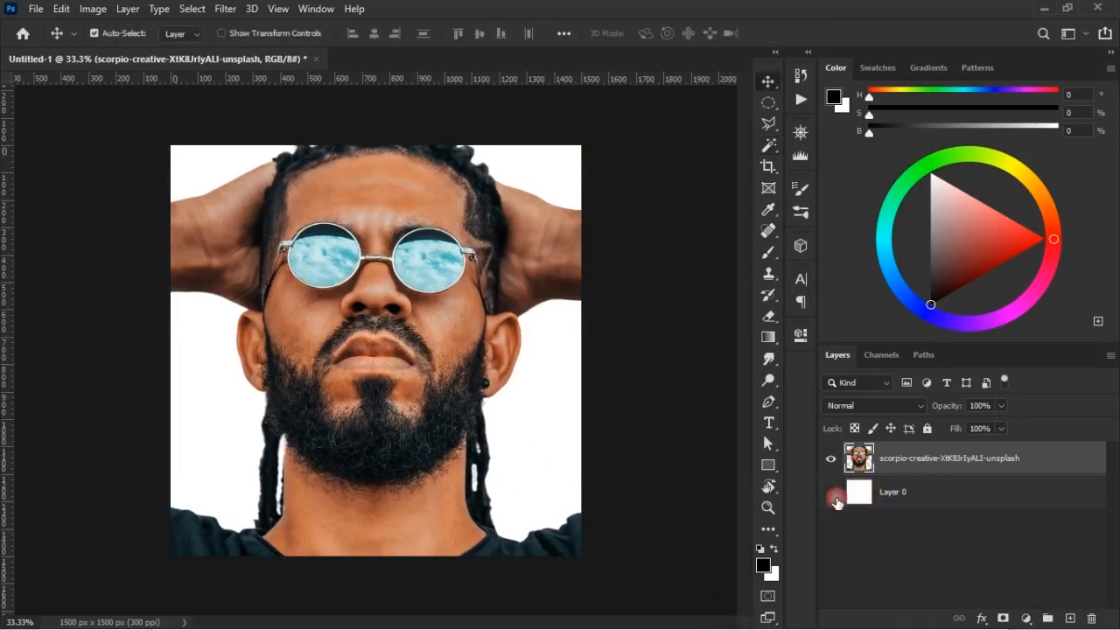
# - Toggle the visibility of the white Layer 0 to check the man's cutout against transparency
pyautogui.click(832, 494)
pyautogui.click(832, 493)
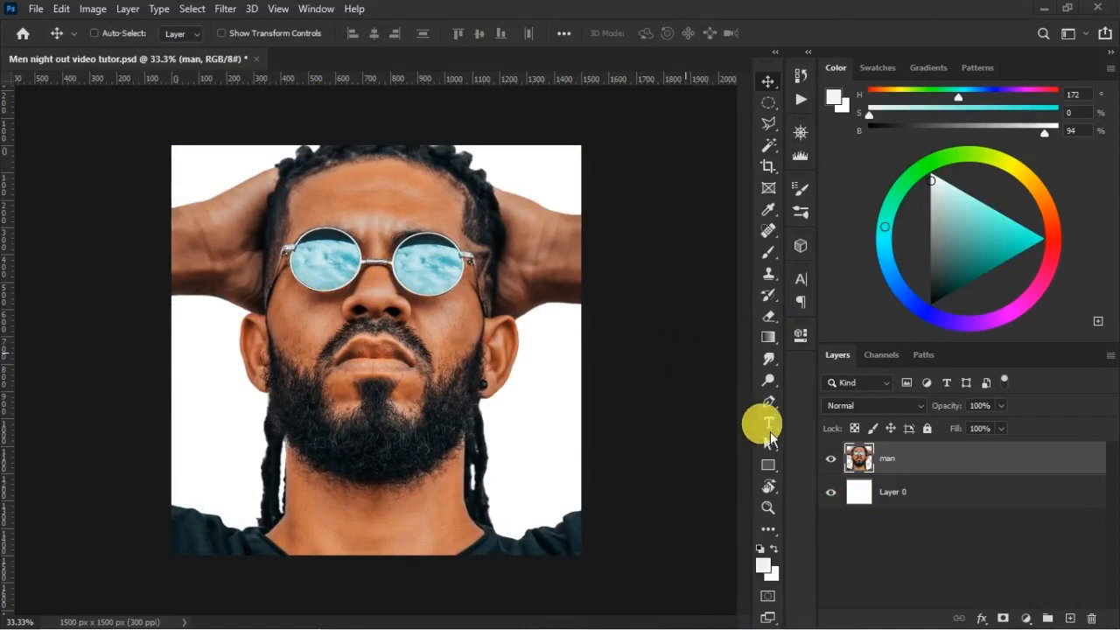
pyautogui.click(832, 495)
pyautogui.click(833, 495)
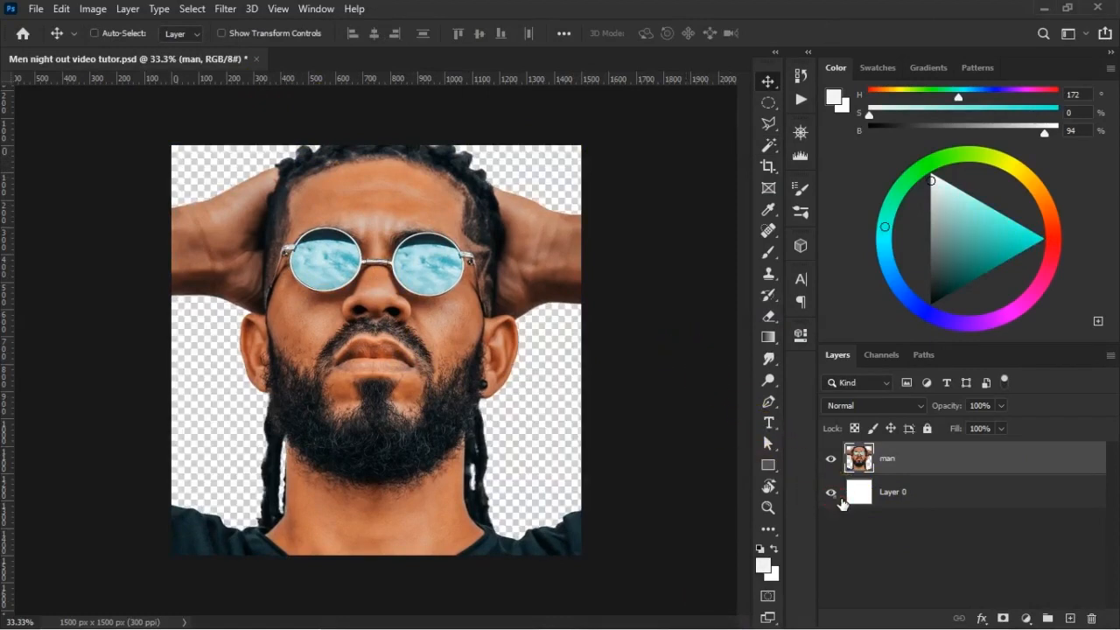
# - Try Desaturate directly on the man layer, and undo it
pyautogui.click(94, 9)
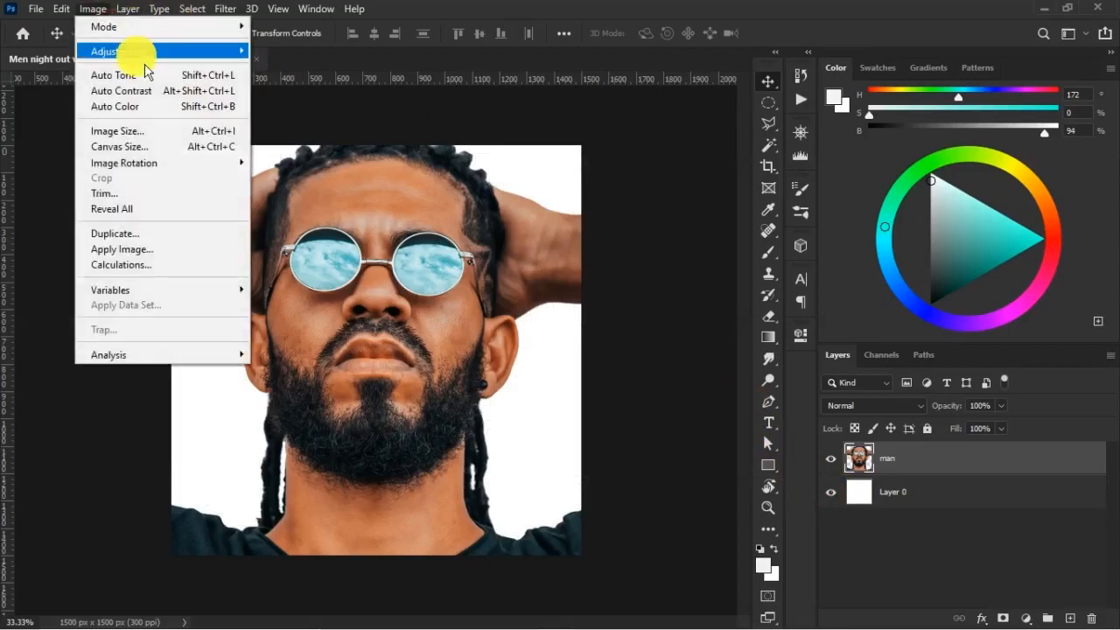
pyautogui.moveTo(131, 50)
pyautogui.click(405, 374)
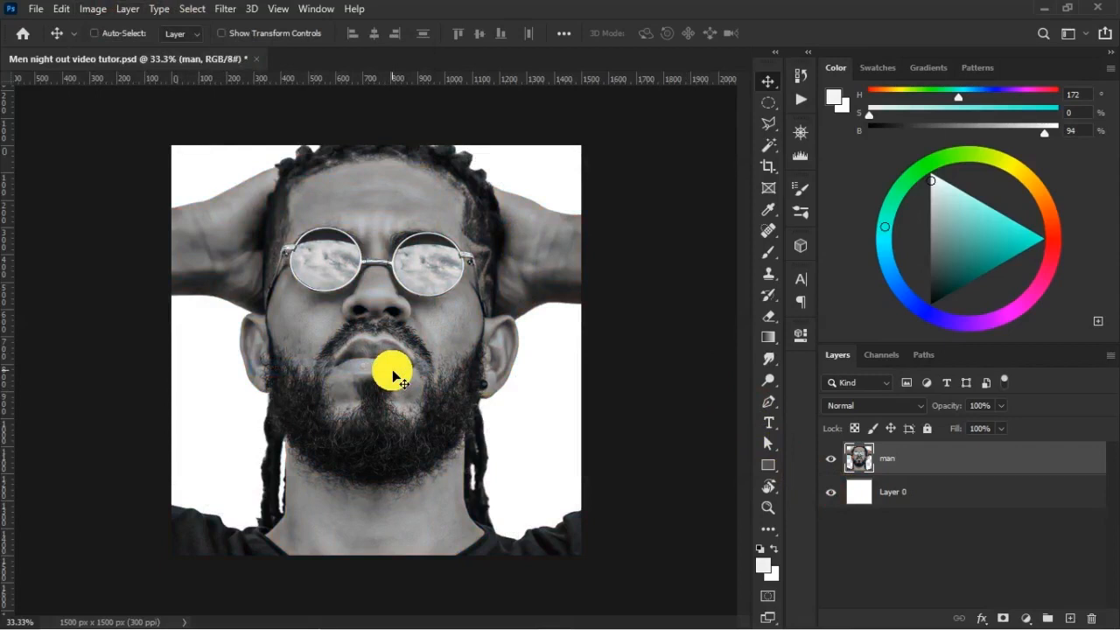
pyautogui.hotkey('ctrl', 'z')
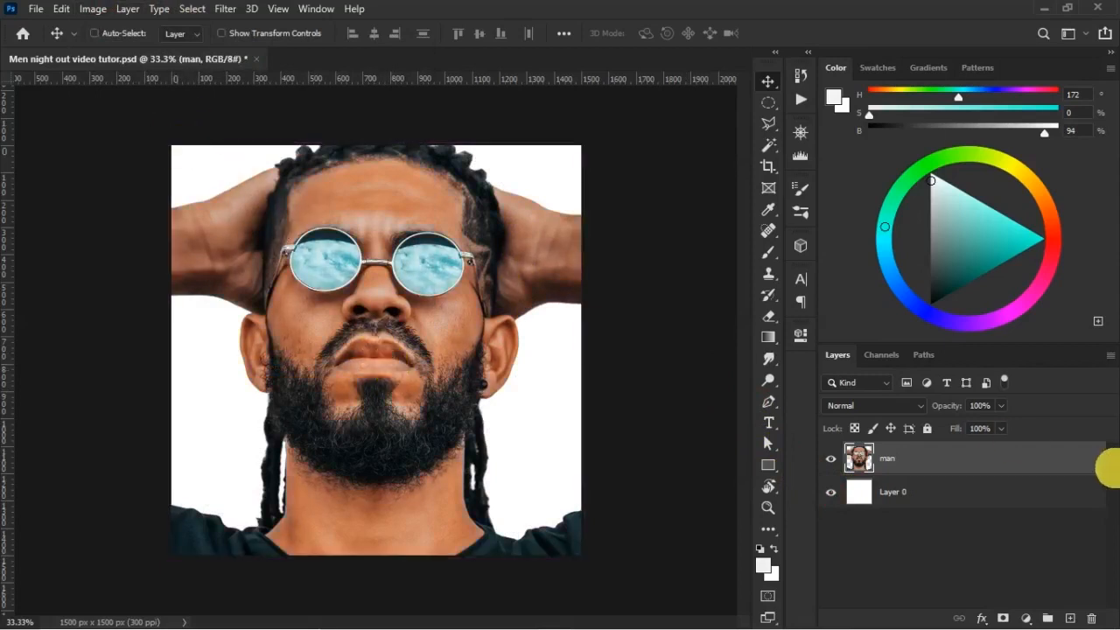
# - Add a Hue/Saturation adjustment layer above the man layer and set its Saturation to -100
pyautogui.click(1028, 618)
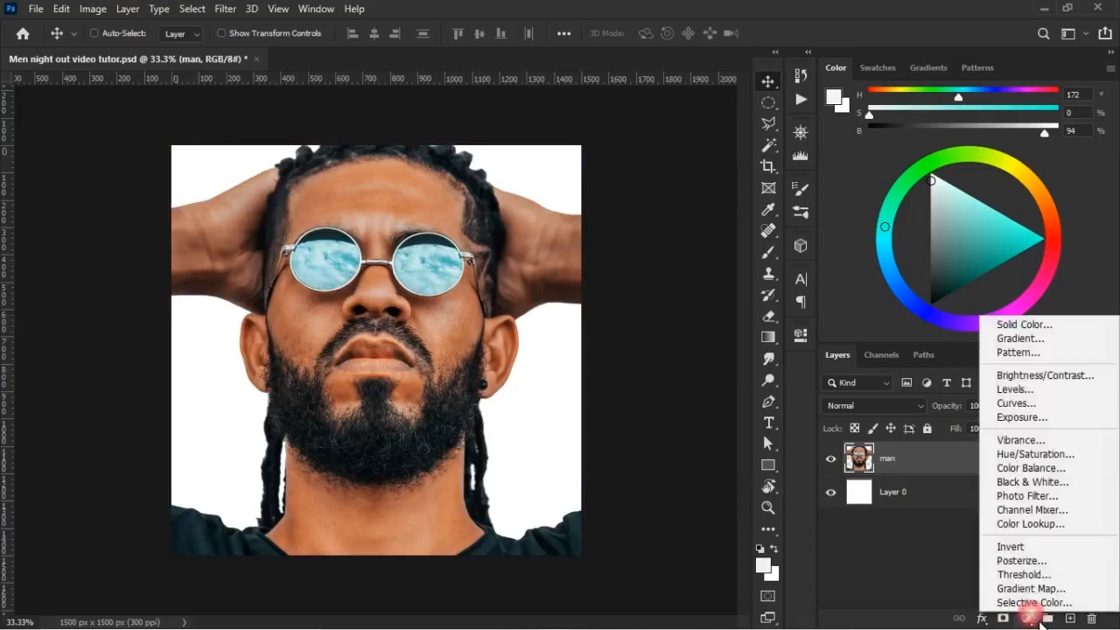
pyautogui.click(1034, 454)
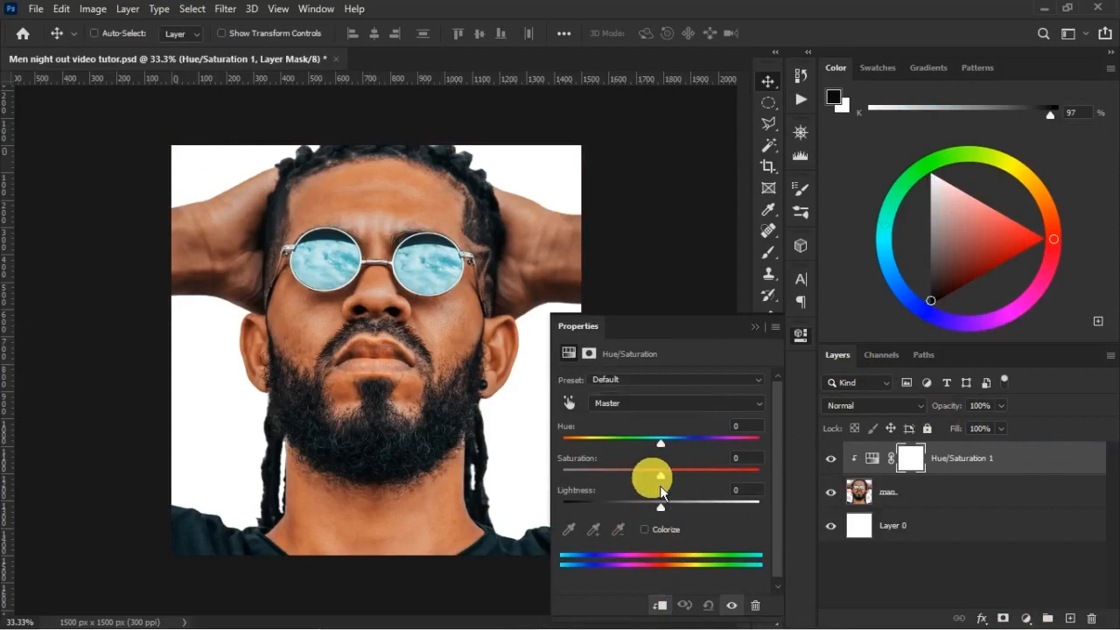
pyautogui.moveTo(662, 474); pyautogui.dragTo(564, 487)
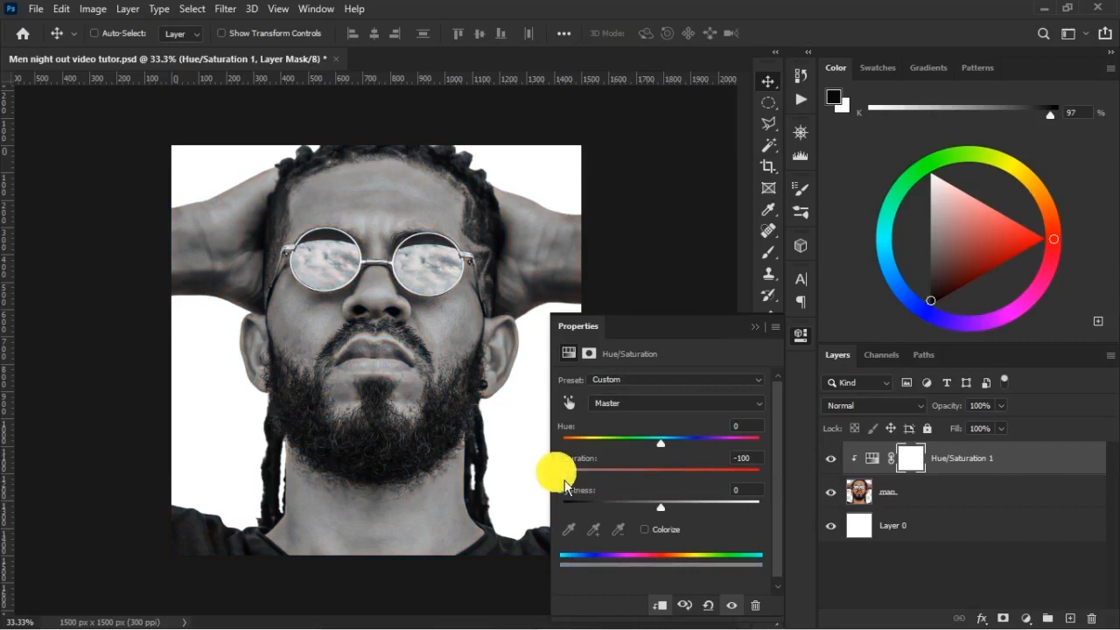
pyautogui.click(755, 327)
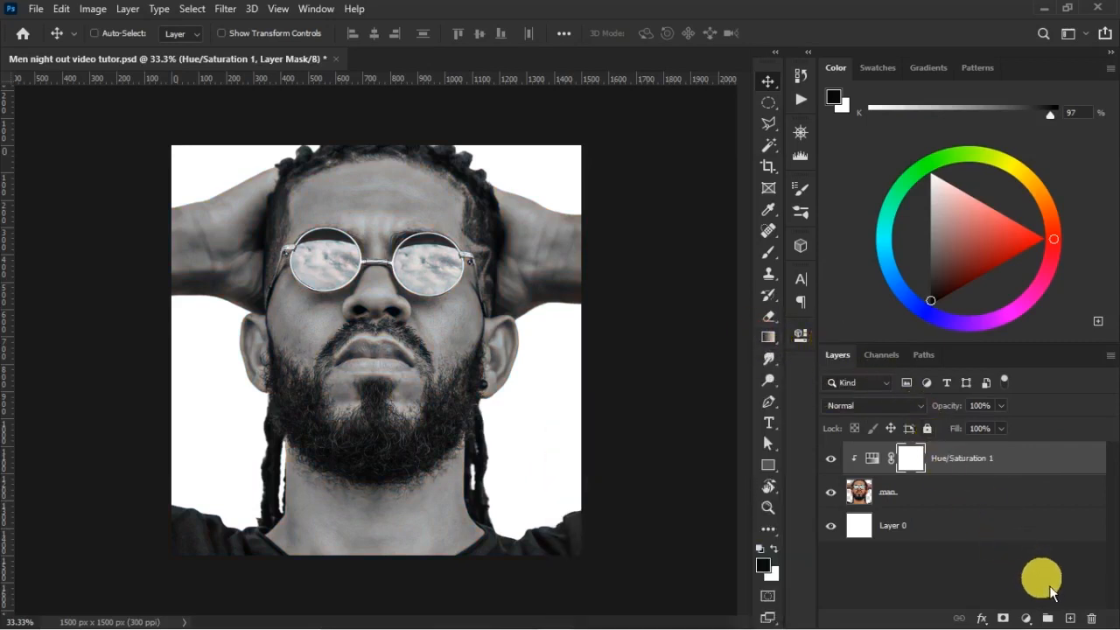
# - Delete the Hue/Saturation adjustment layer together with its mask
pyautogui.click(1102, 617)
pyautogui.click(494, 251)
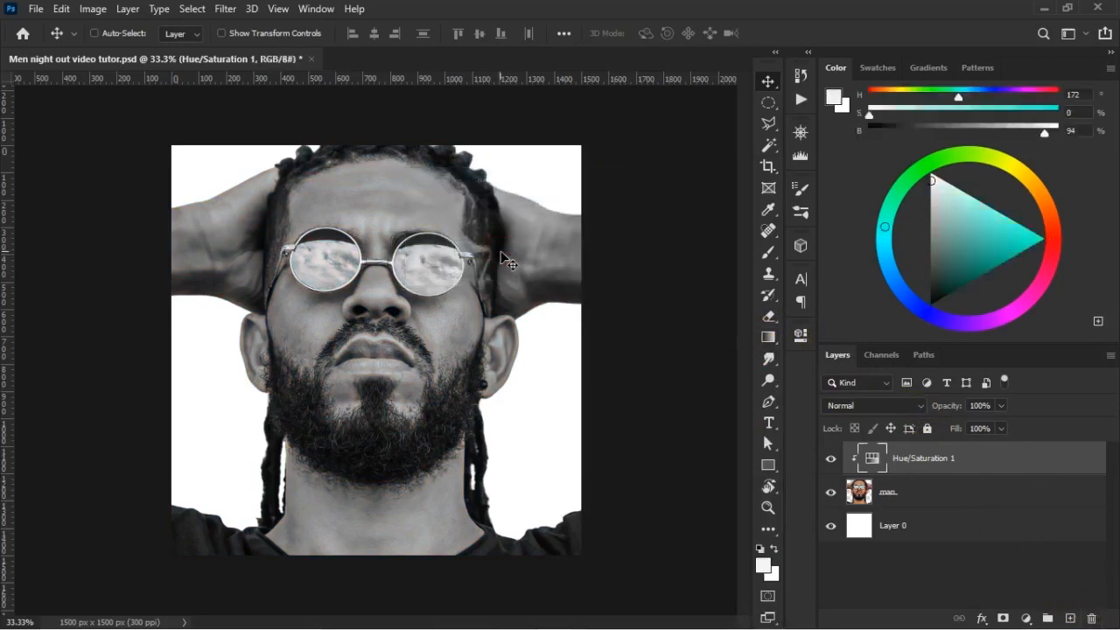
pyautogui.click(1091, 618)
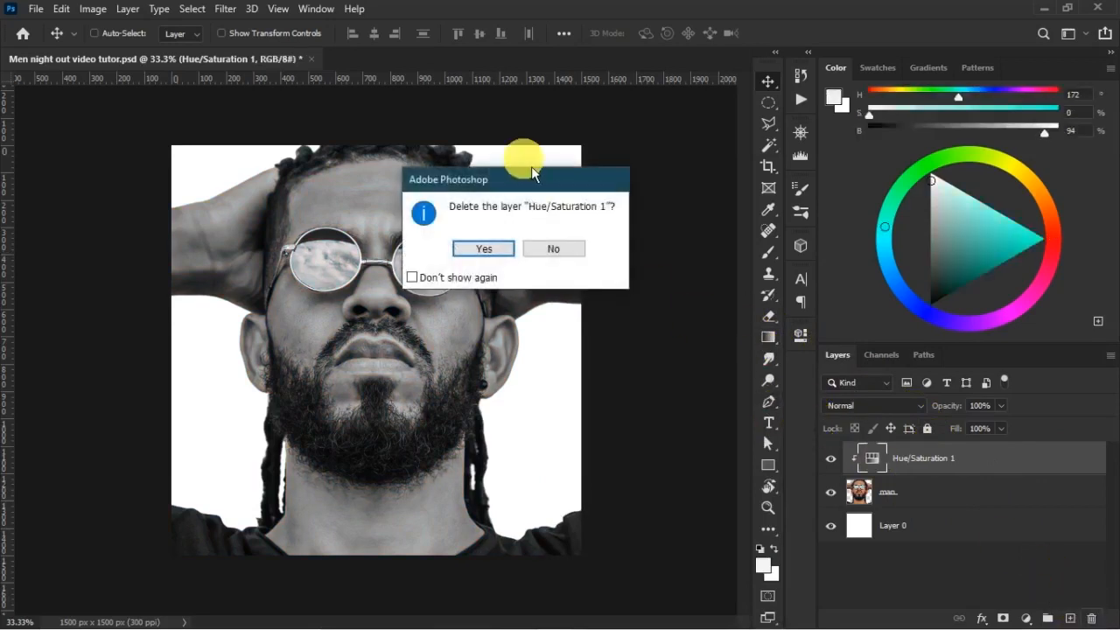
pyautogui.click(483, 248)
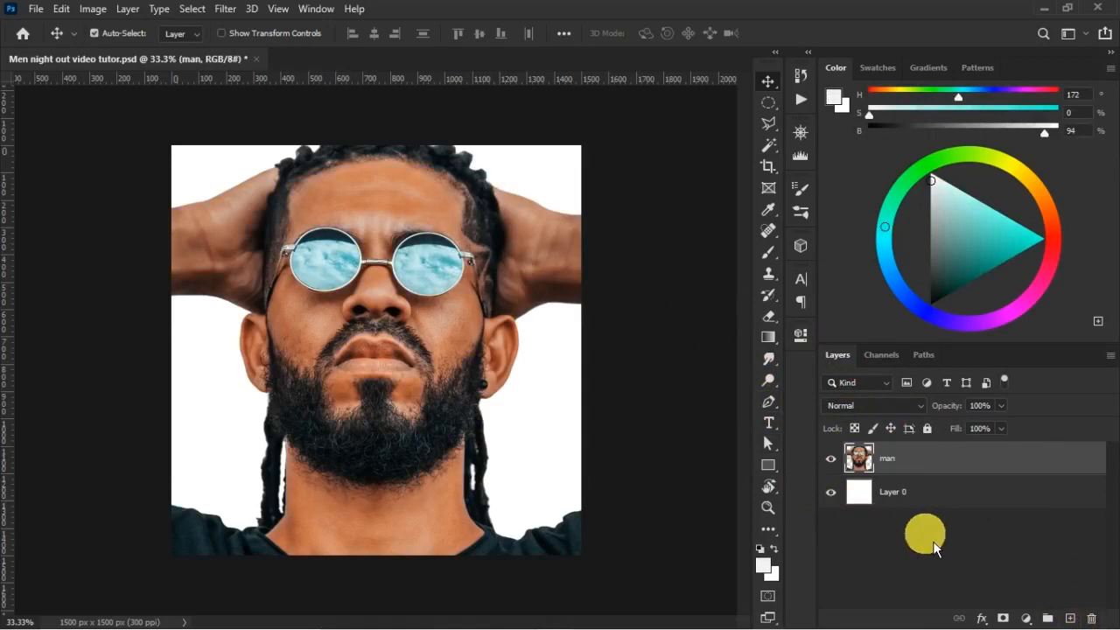
# - Duplicate the man layer and hide the original
pyautogui.hotkey('ctrl', 'j')
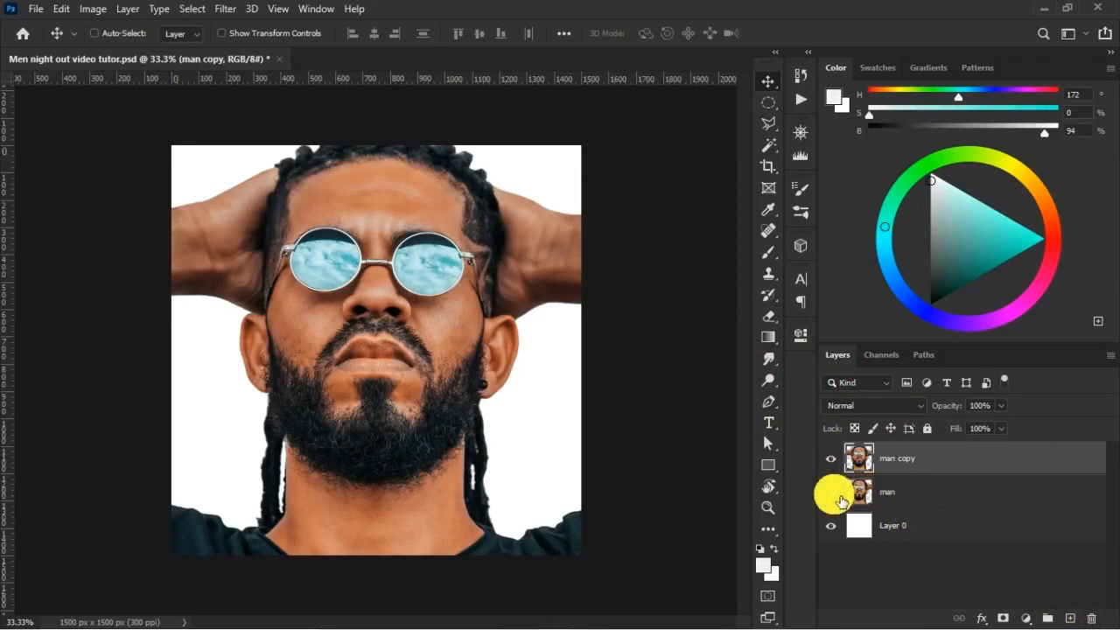
pyautogui.click(833, 494)
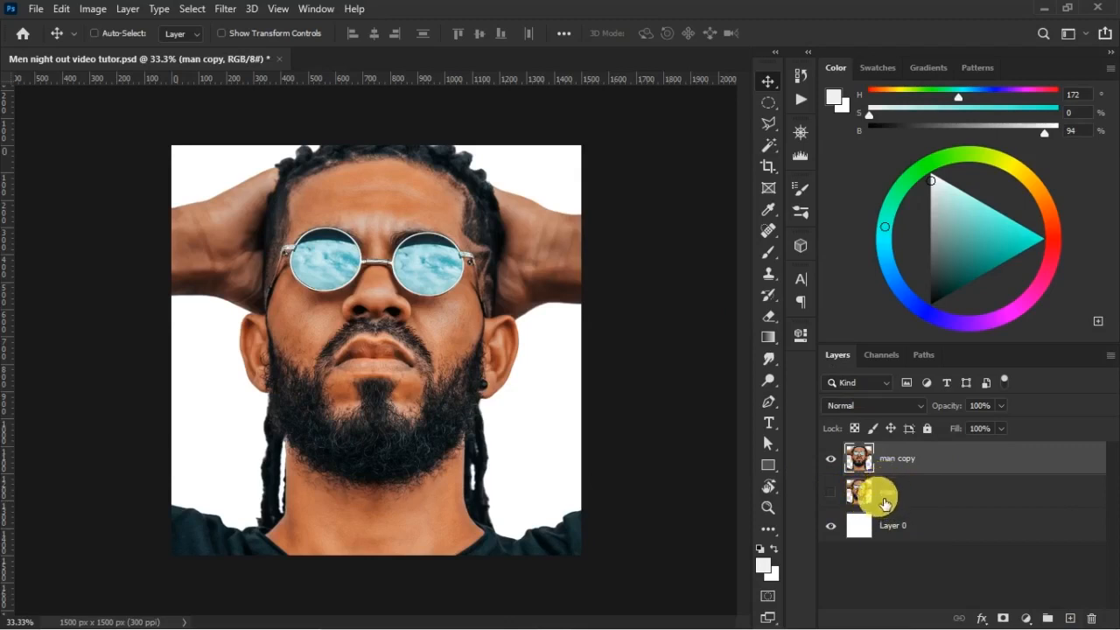
# - Desaturate the man copy layer and convert it to a smart object
pyautogui.click(93, 9)
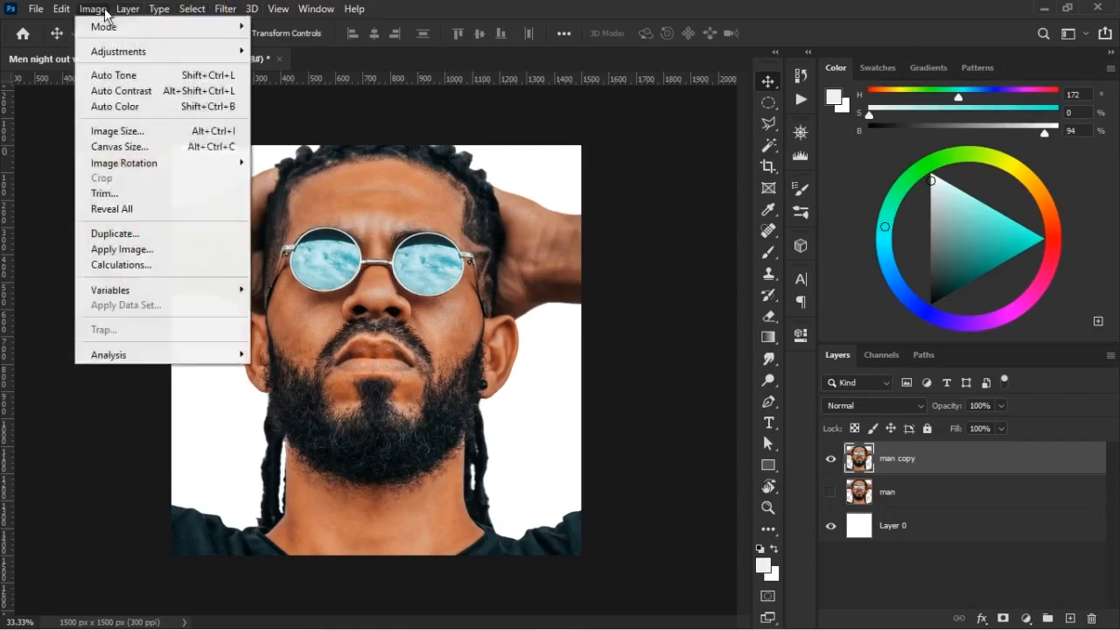
pyautogui.moveTo(150, 51)
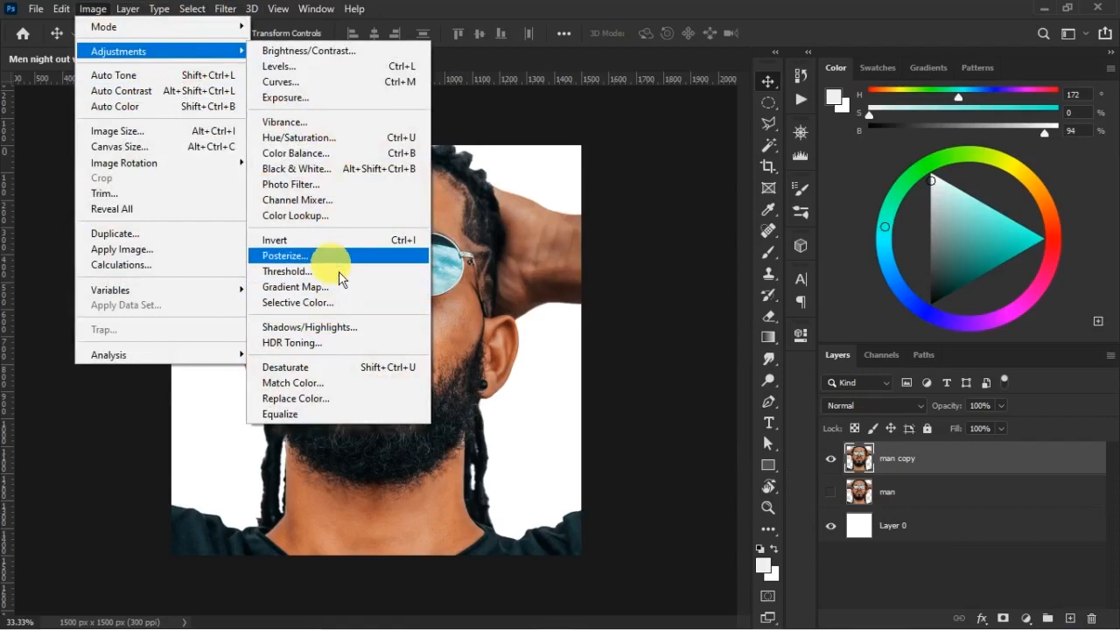
pyautogui.click(320, 366)
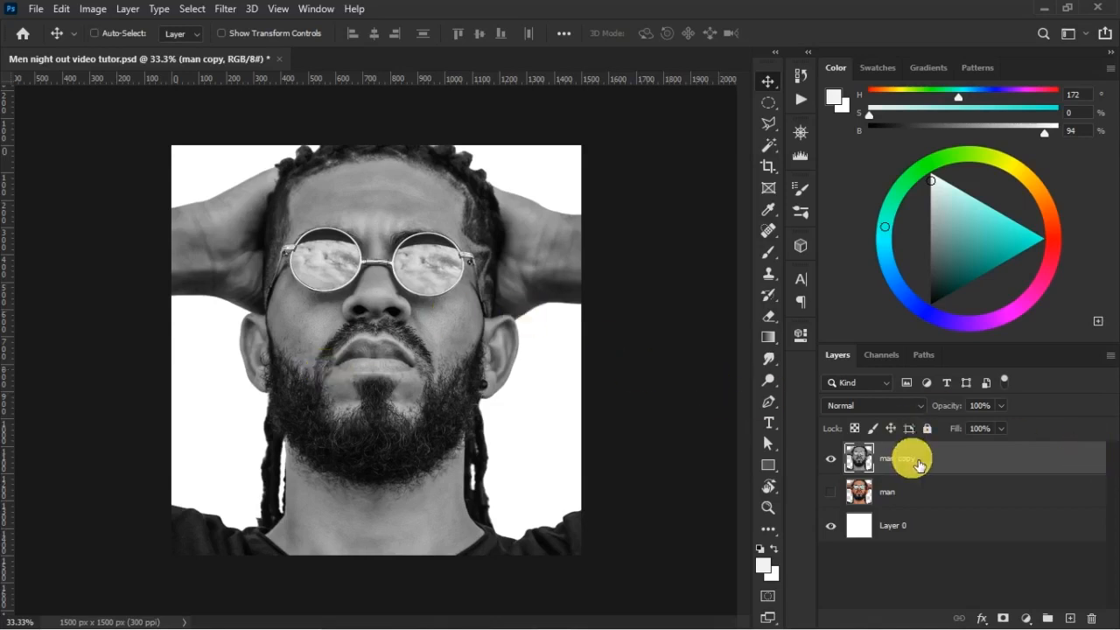
pyautogui.rightClick(960, 462)
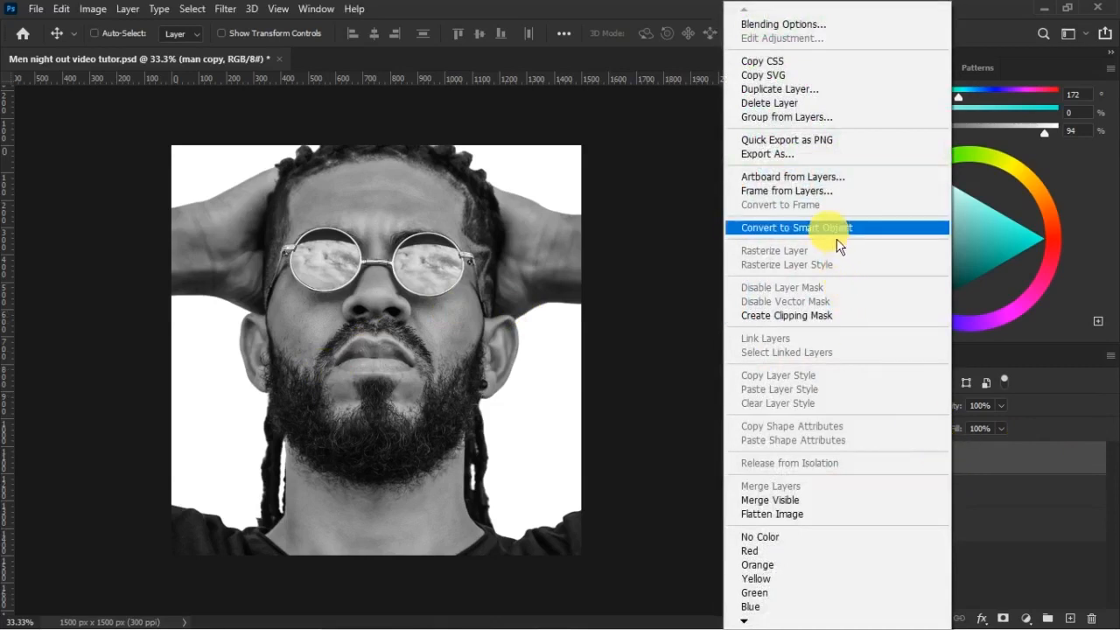
pyautogui.click(837, 231)
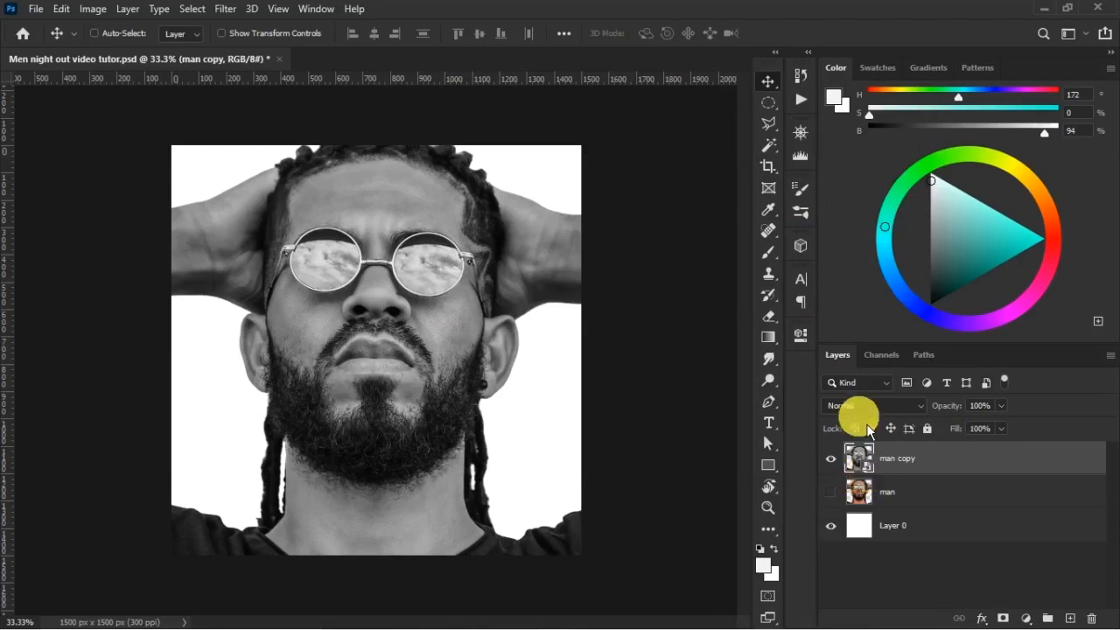
# - Open the Camera Raw Filter on man copy and set Contrast +8, Highlights +7, Blacks -4 and Shadows -10
pyautogui.click(236, 11)
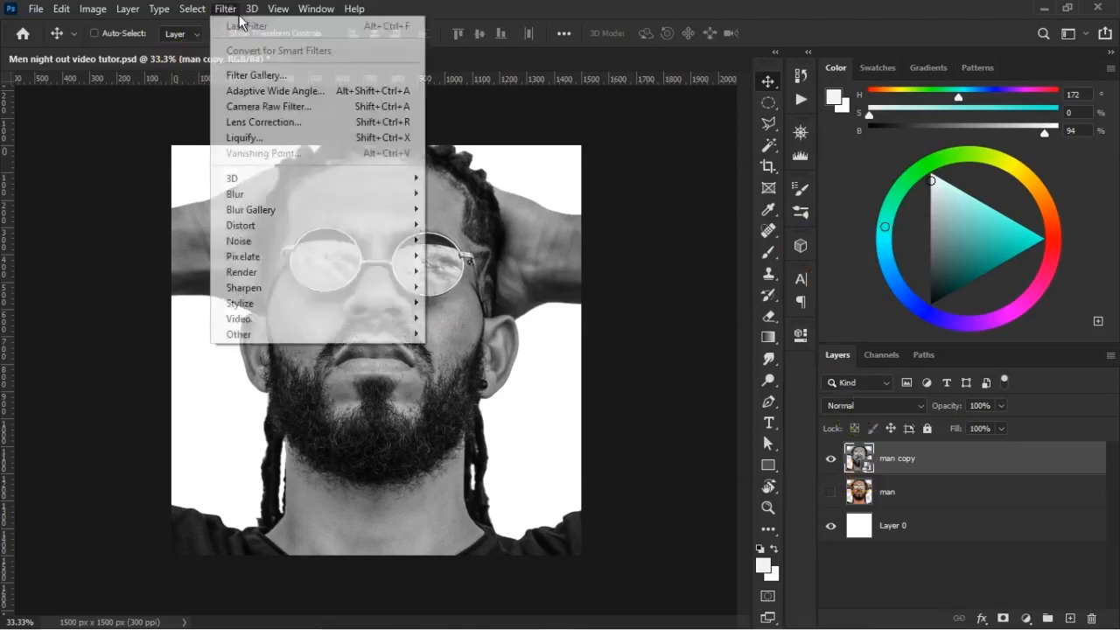
pyautogui.click(293, 106)
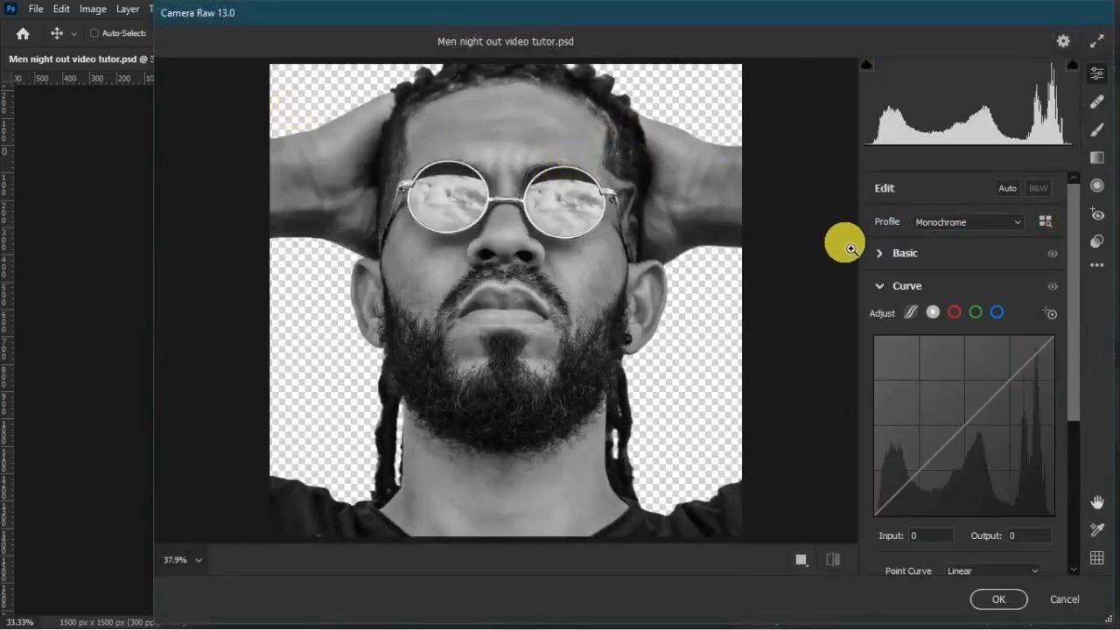
pyautogui.click(879, 256)
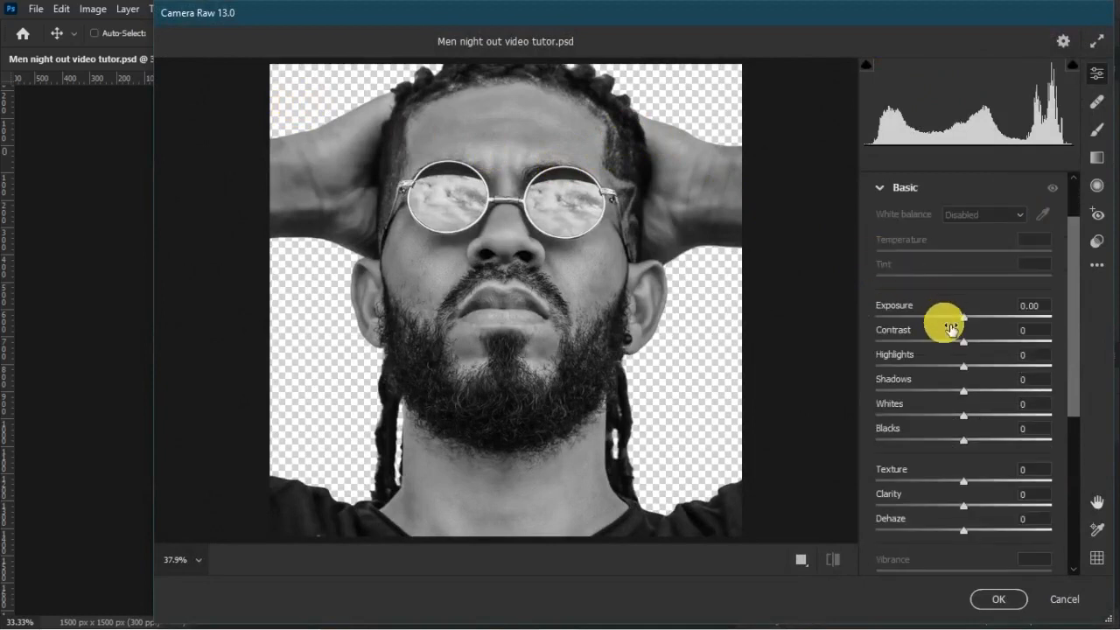
pyautogui.click(965, 343)
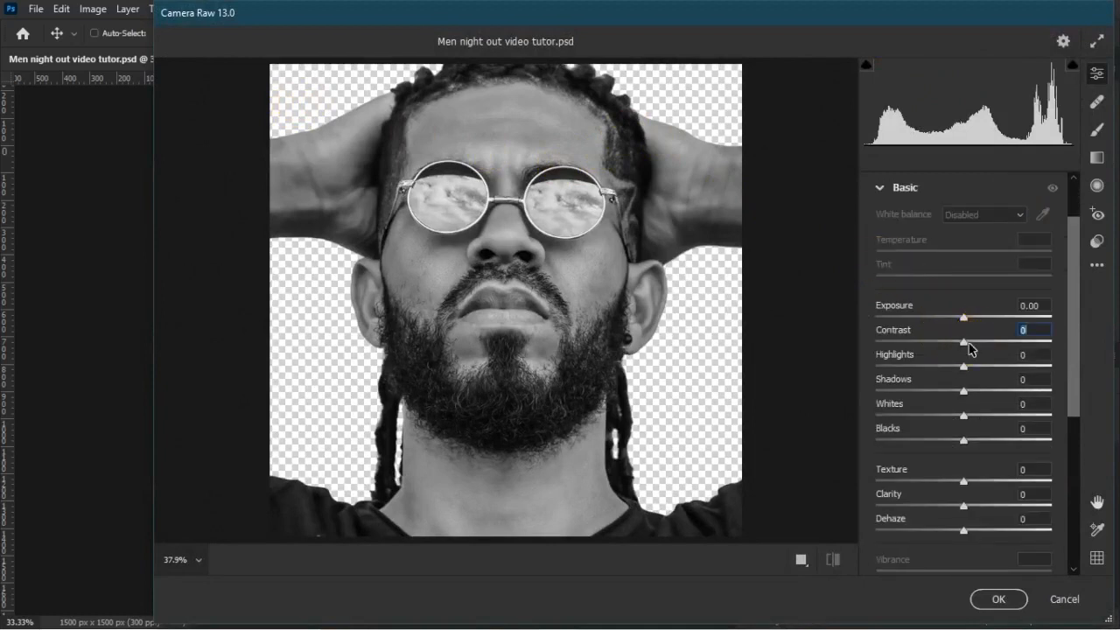
pyautogui.moveTo(969, 344); pyautogui.dragTo(973, 344)
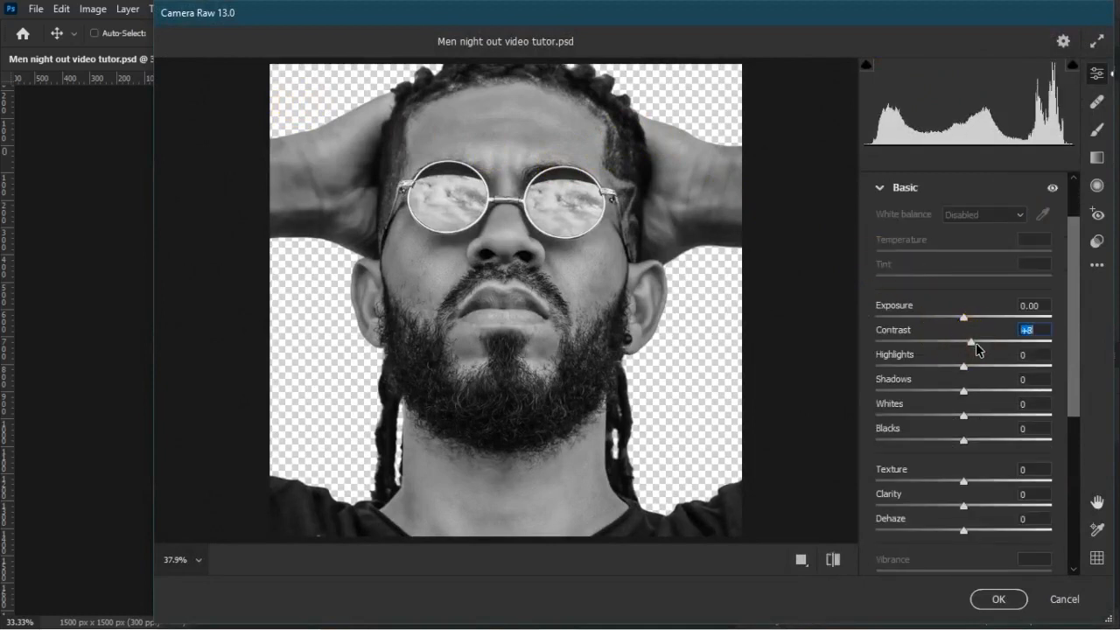
pyautogui.moveTo(963, 374); pyautogui.dragTo(974, 374)
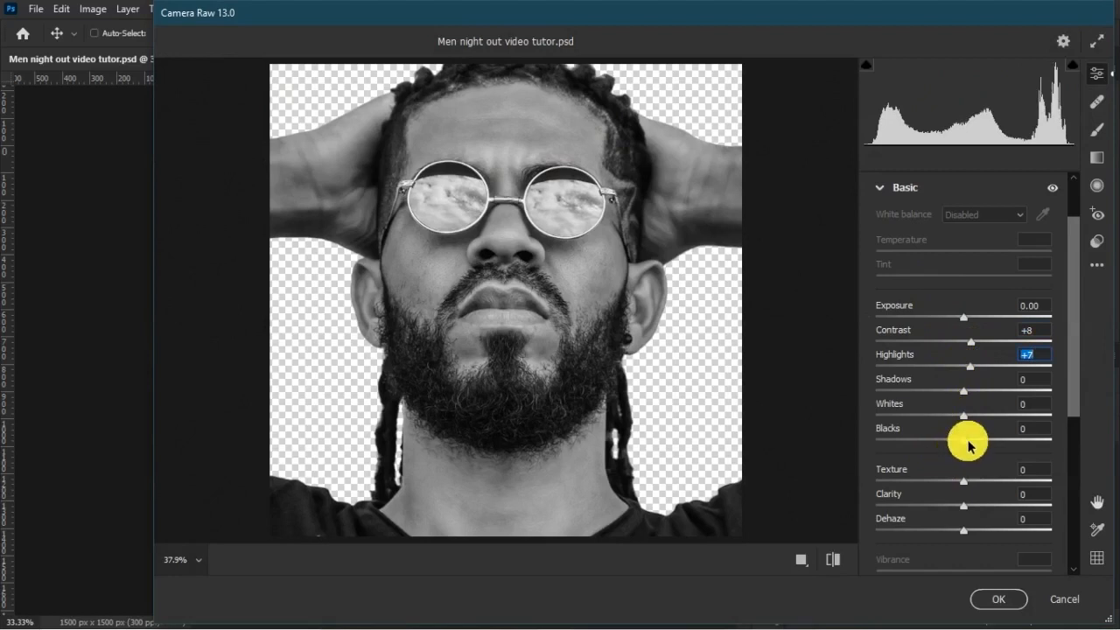
pyautogui.moveTo(966, 443); pyautogui.dragTo(963, 444)
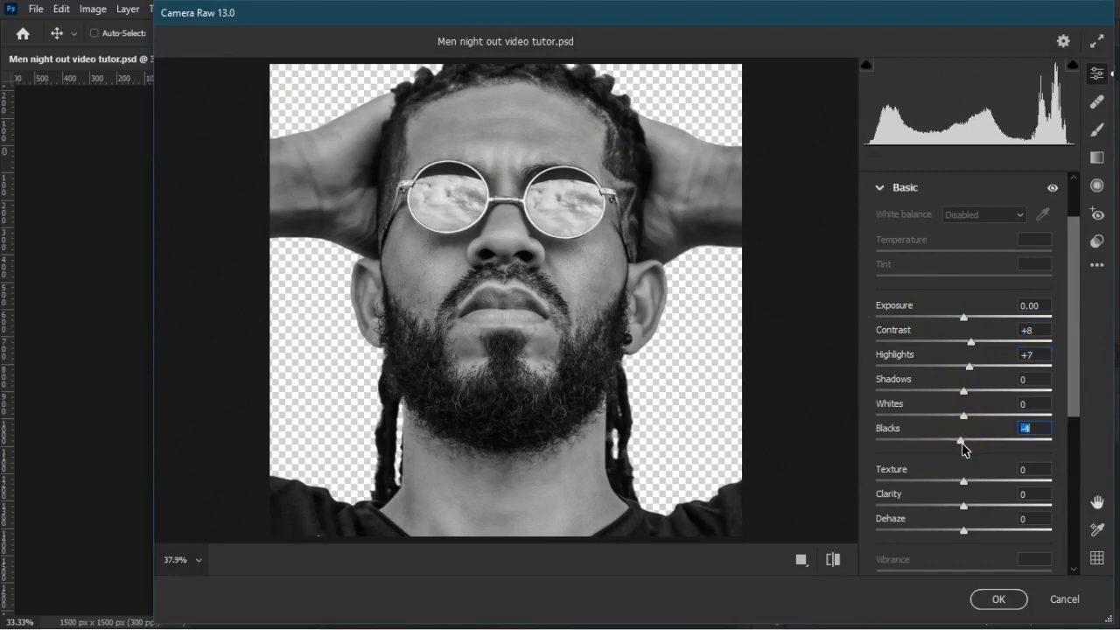
pyautogui.moveTo(963, 390); pyautogui.dragTo(955, 391)
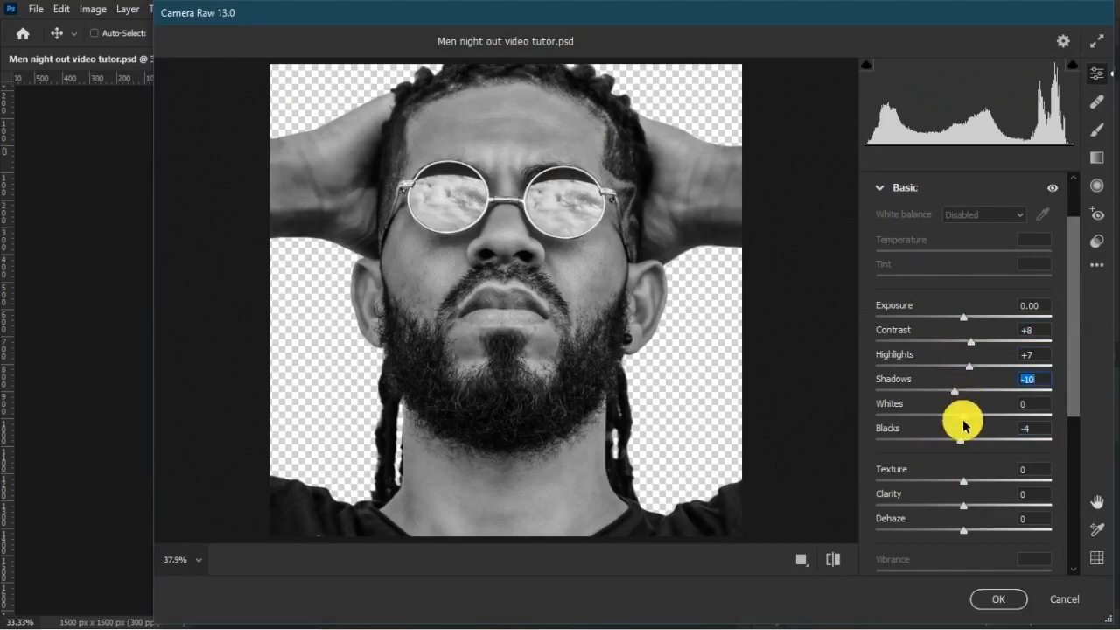
# - Set Texture to +12 and Clarity to +6 in the Camera Raw basic adjustments
pyautogui.moveTo(963, 480); pyautogui.dragTo(979, 491)
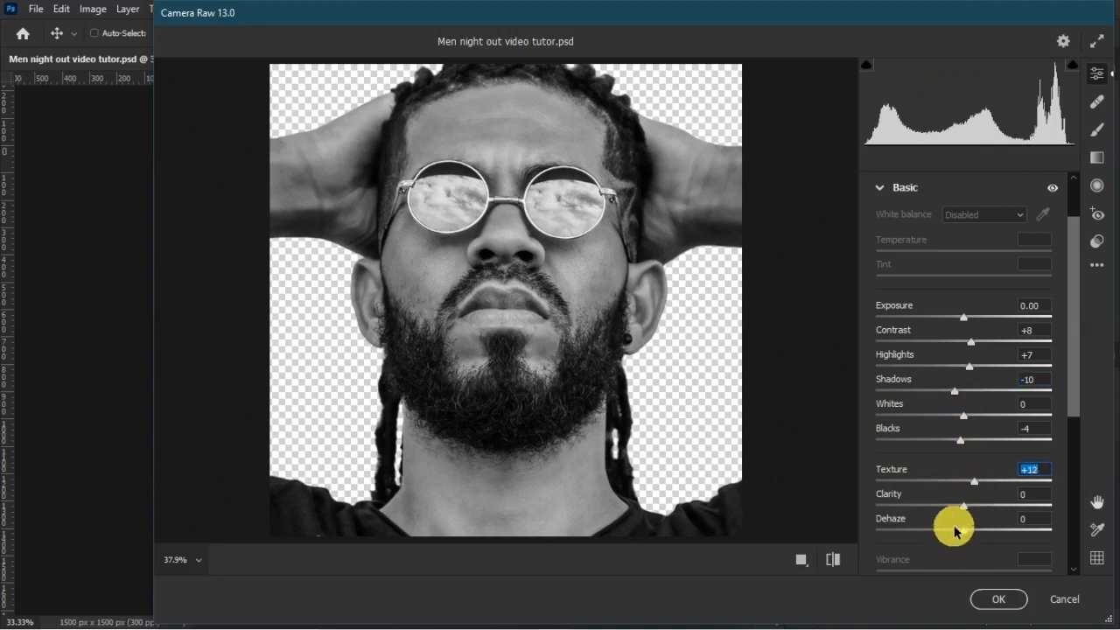
pyautogui.click(967, 506)
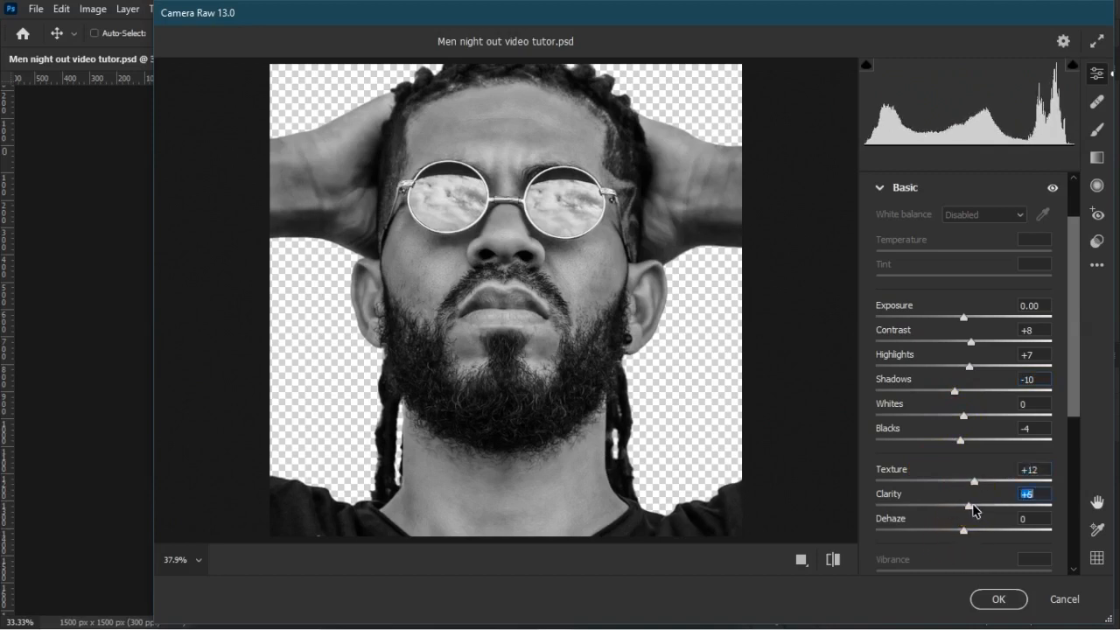
# - Set Sharpening to 32 in the Camera Raw detail adjustments
pyautogui.scroll(-5, 1015, 433)
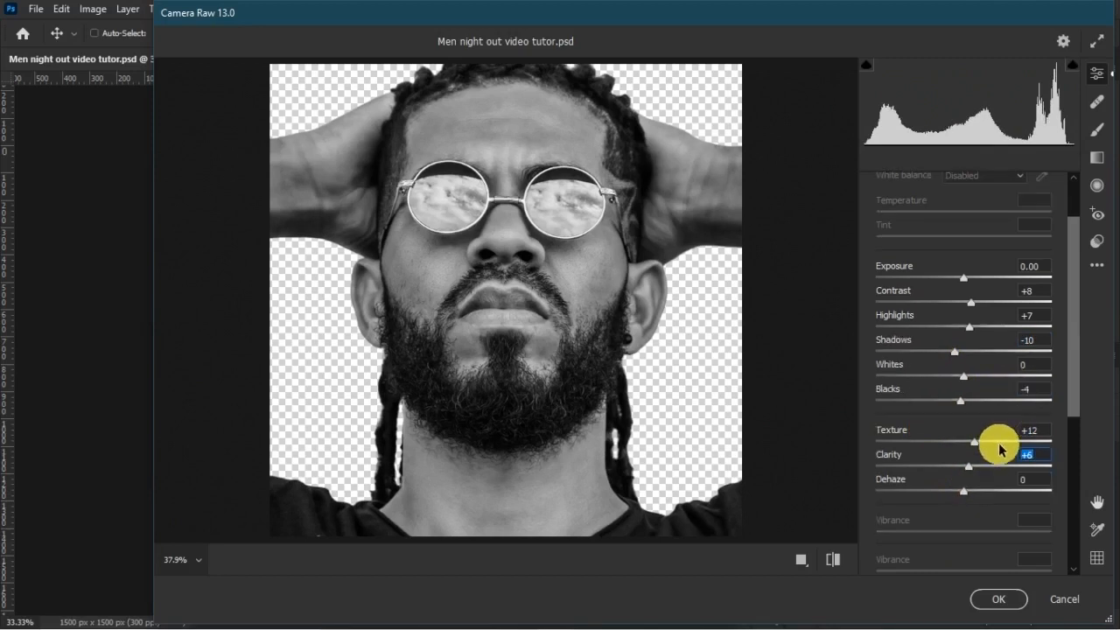
pyautogui.scroll(-1, 918, 393)
pyautogui.click(884, 362)
pyautogui.click(879, 363)
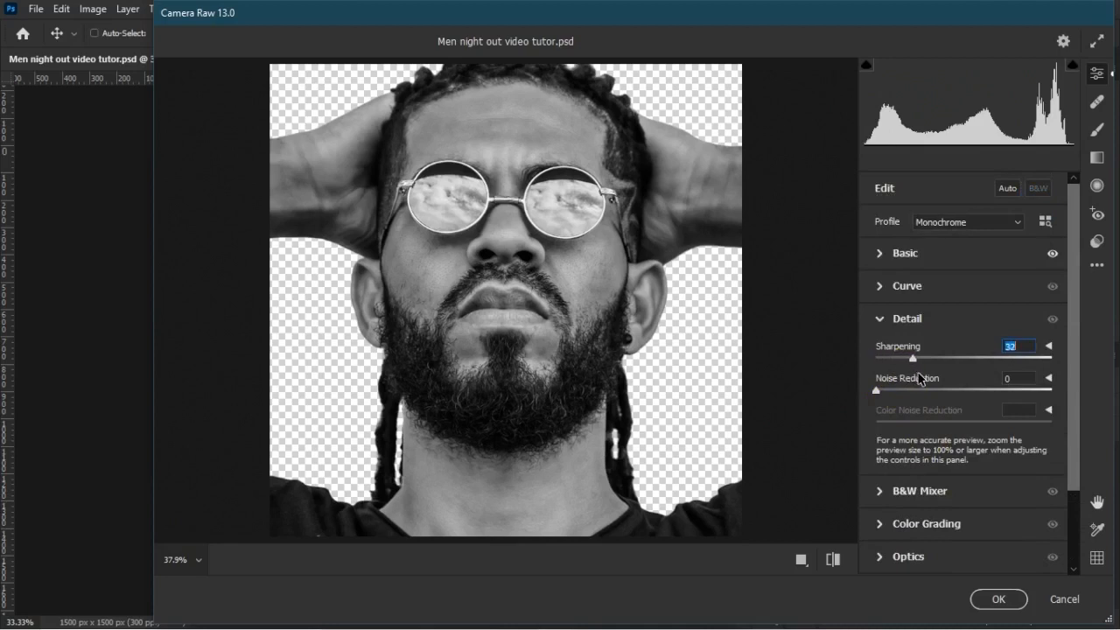
# - Raise Sharpening to 36 in the Camera Raw detail adjustments, checking the face at 100%, and apply the filter
pyautogui.click(915, 365)
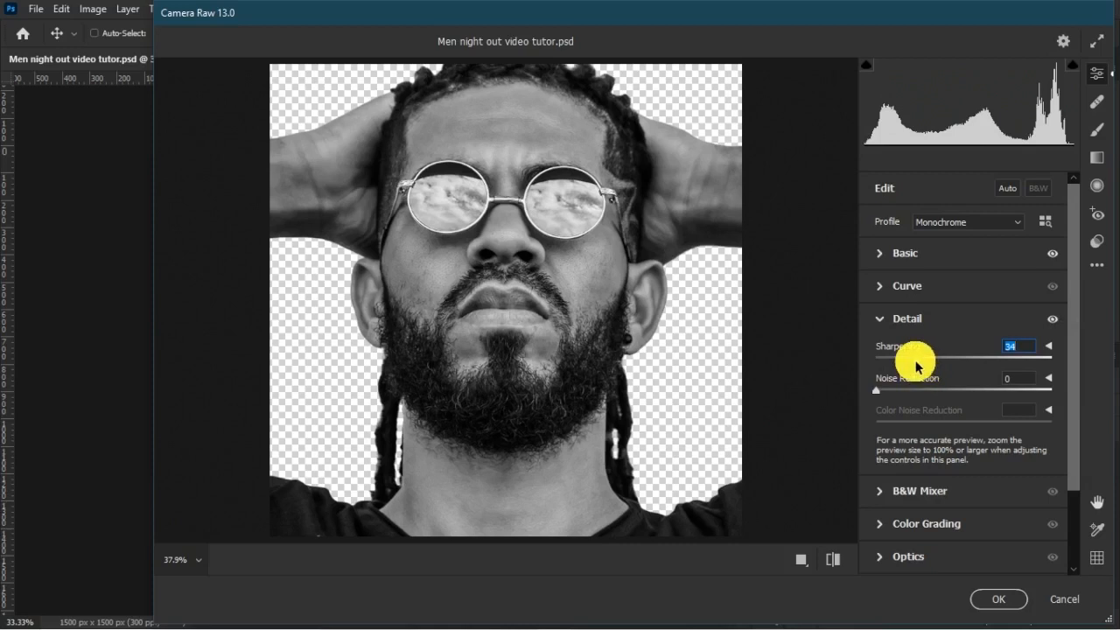
pyautogui.click(588, 248)
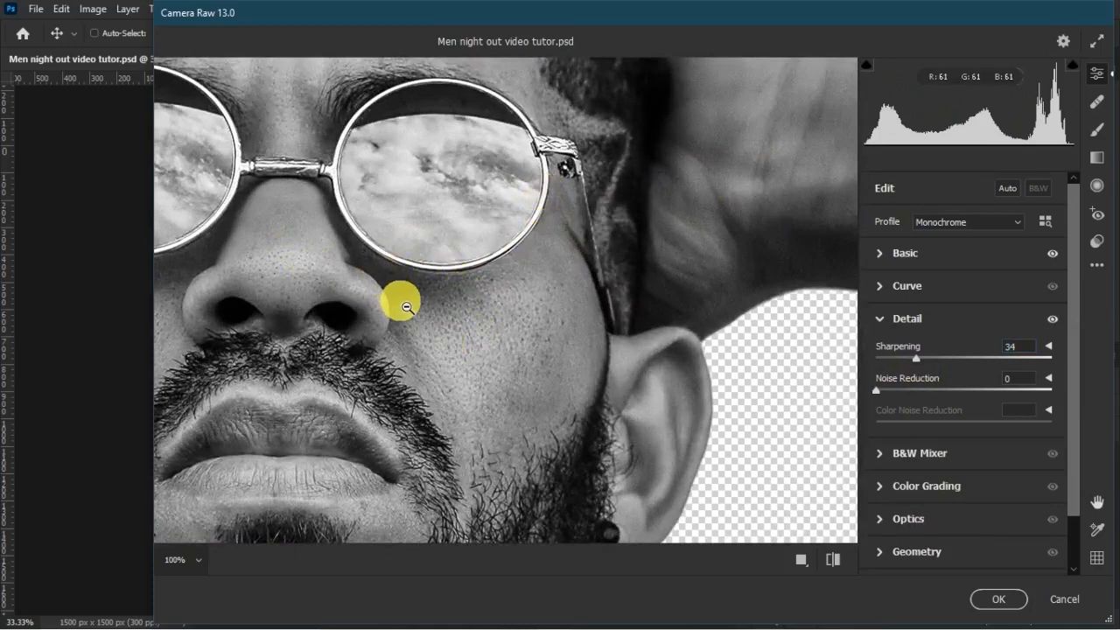
pyautogui.moveTo(417, 292); pyautogui.dragTo(639, 292)
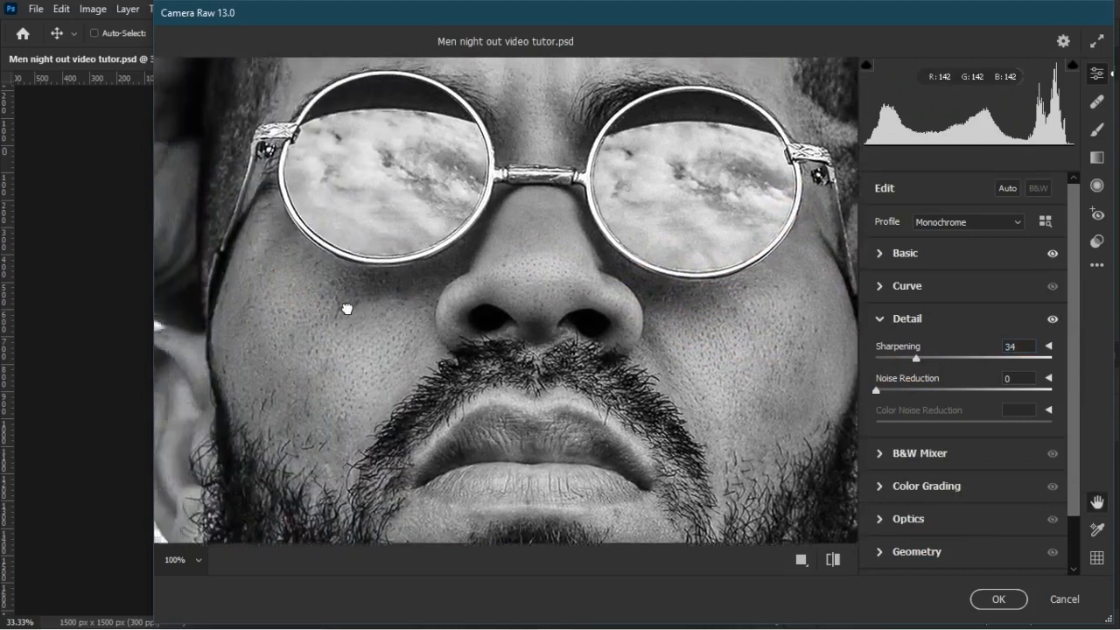
pyautogui.moveTo(345, 305); pyautogui.dragTo(547, 186)
pyautogui.moveTo(544, 93); pyautogui.dragTo(482, 250)
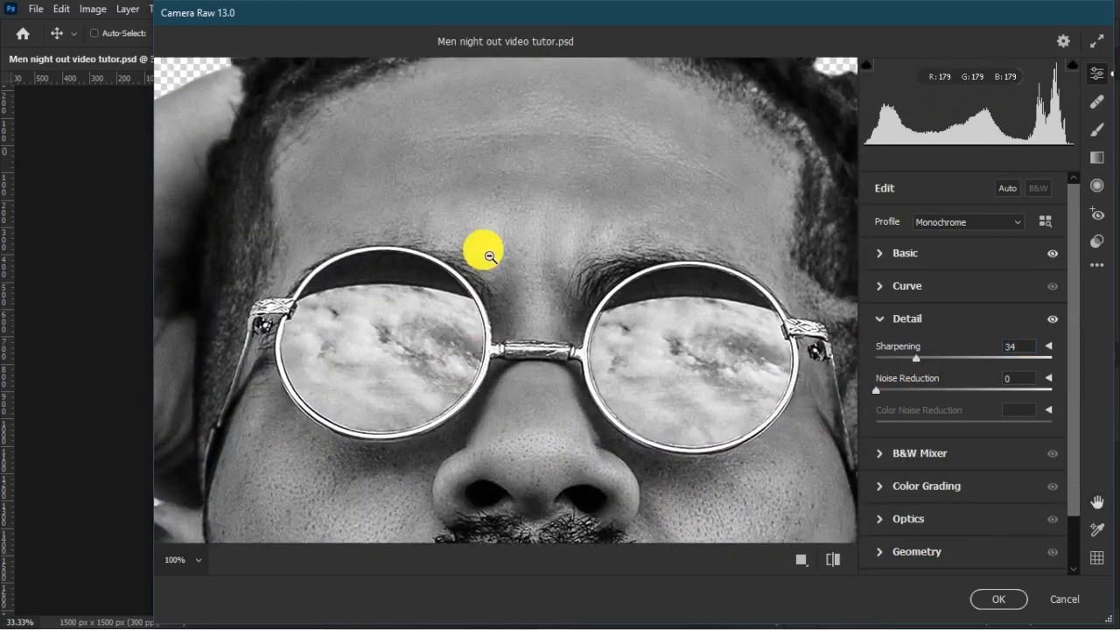
pyautogui.moveTo(550, 312); pyautogui.dragTo(533, 215)
pyautogui.moveTo(525, 423); pyautogui.dragTo(519, 257)
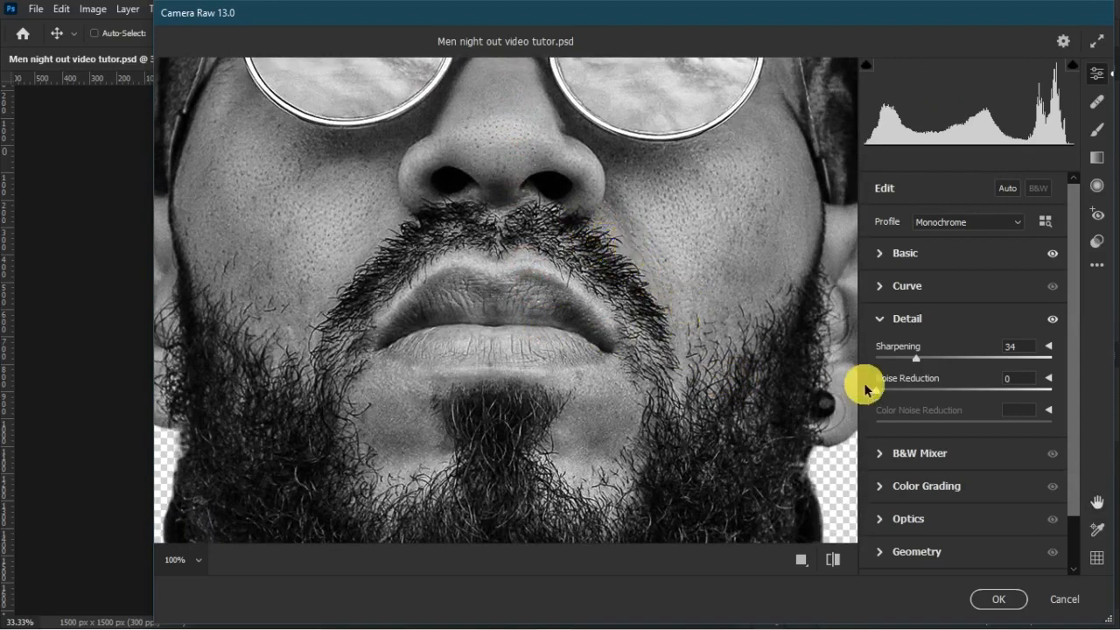
pyautogui.click(918, 359)
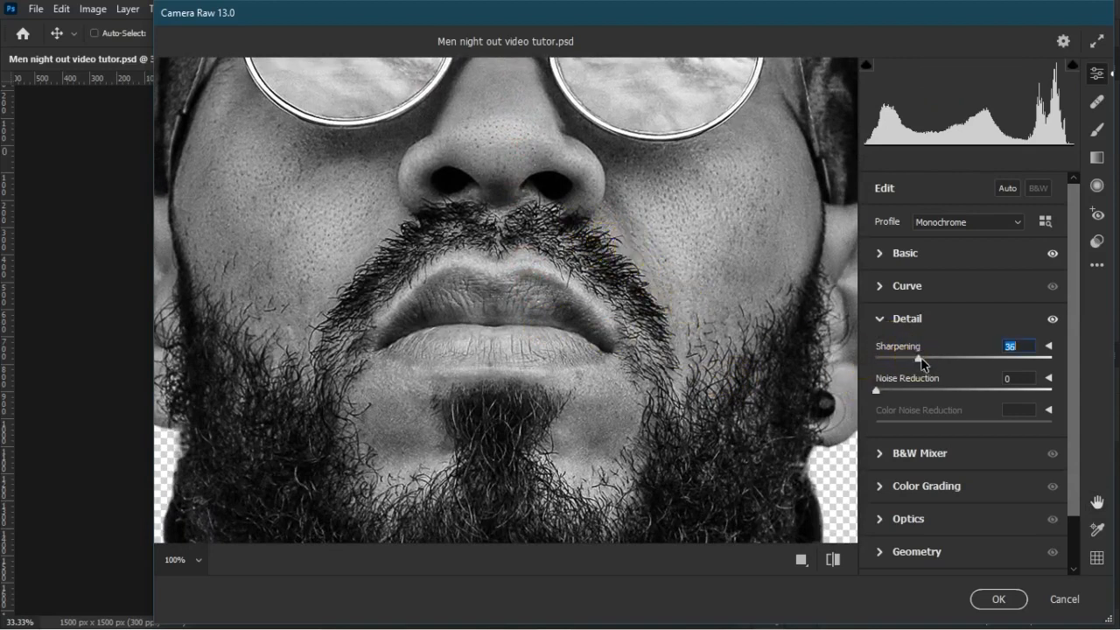
pyautogui.click(1002, 598)
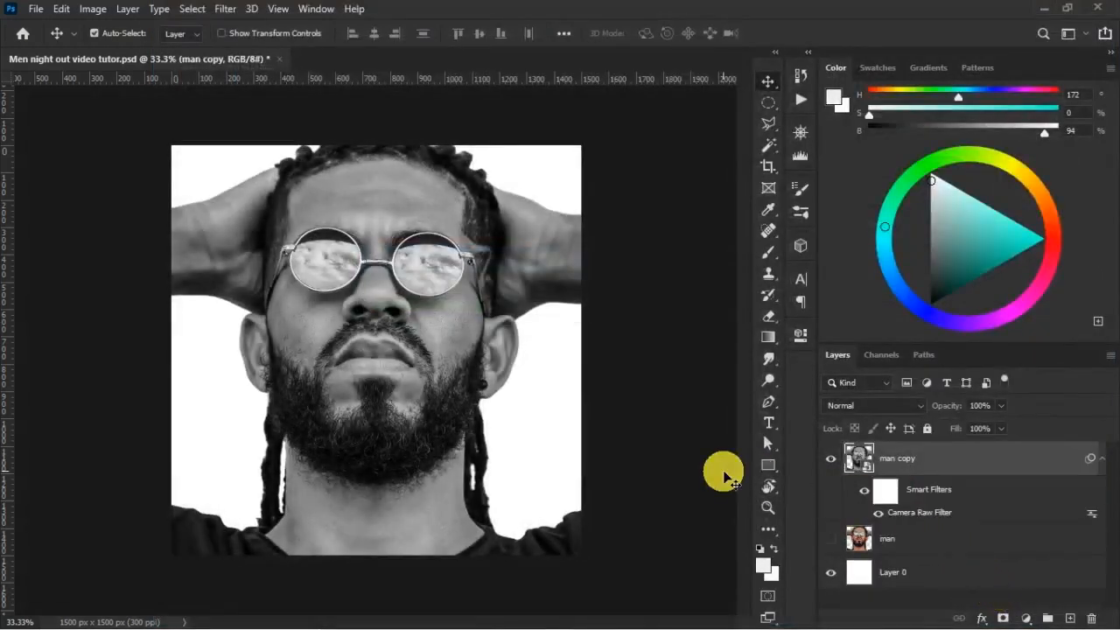
# - Compare the enlarged portrait with the man copy layer's smart filters hidden and shown
pyautogui.hotkey('ctrl', '+')
pyautogui.hotkey('ctrl', '+')
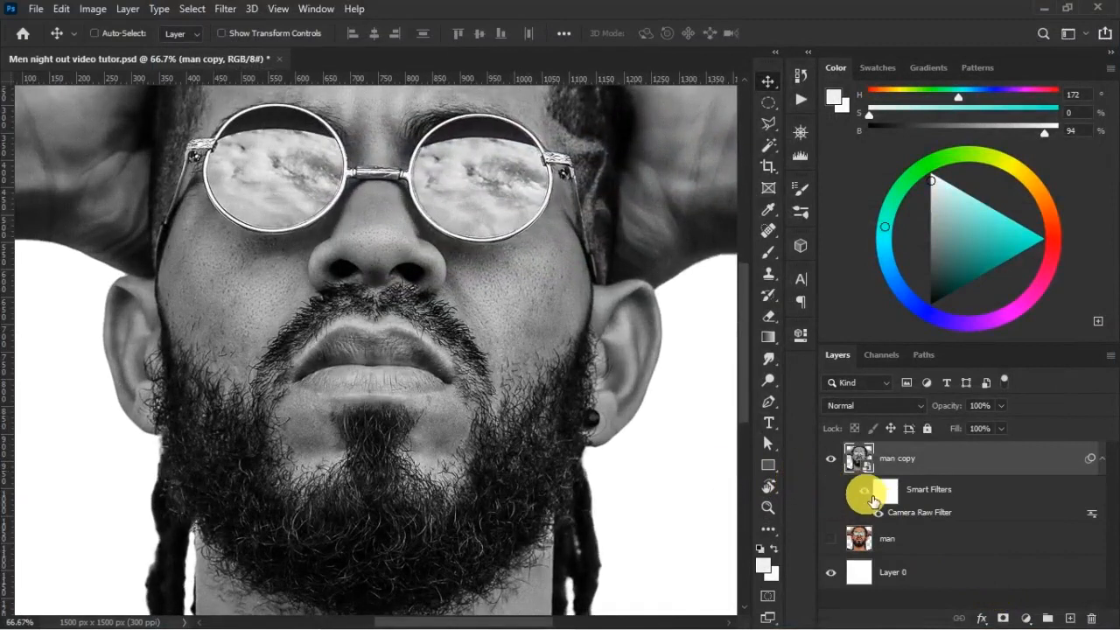
pyautogui.click(866, 494)
pyautogui.click(866, 494)
pyautogui.hotkey('ctrl', '-')
pyautogui.hotkey('ctrl', '-')
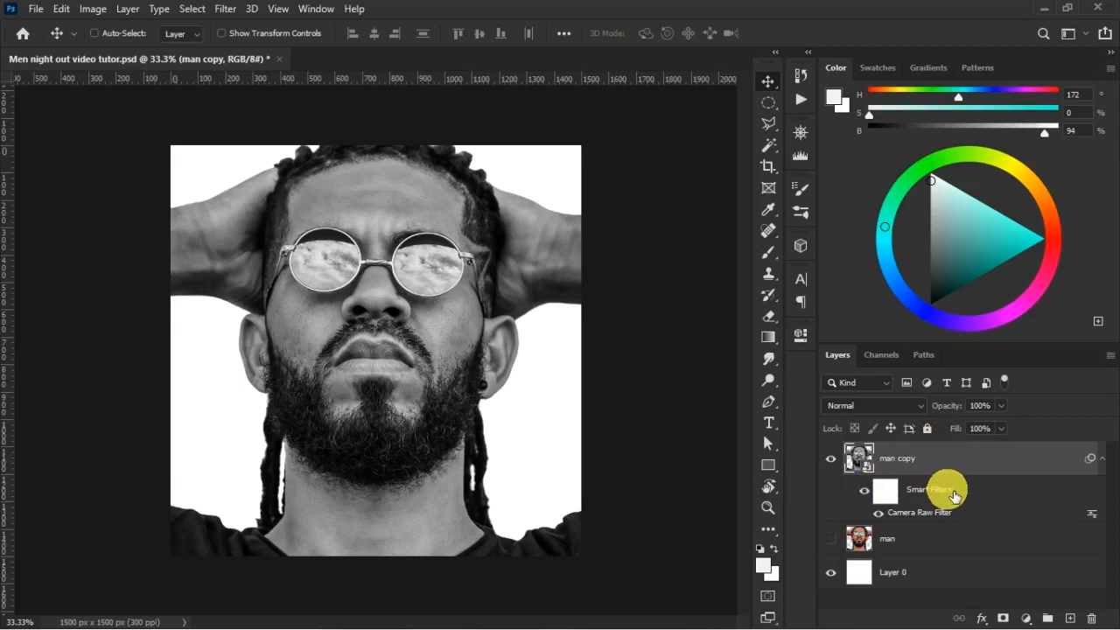
# - Add a Gradient fill layer above man copy and load the Foreground to Background preset for editing
pyautogui.click(1028, 620)
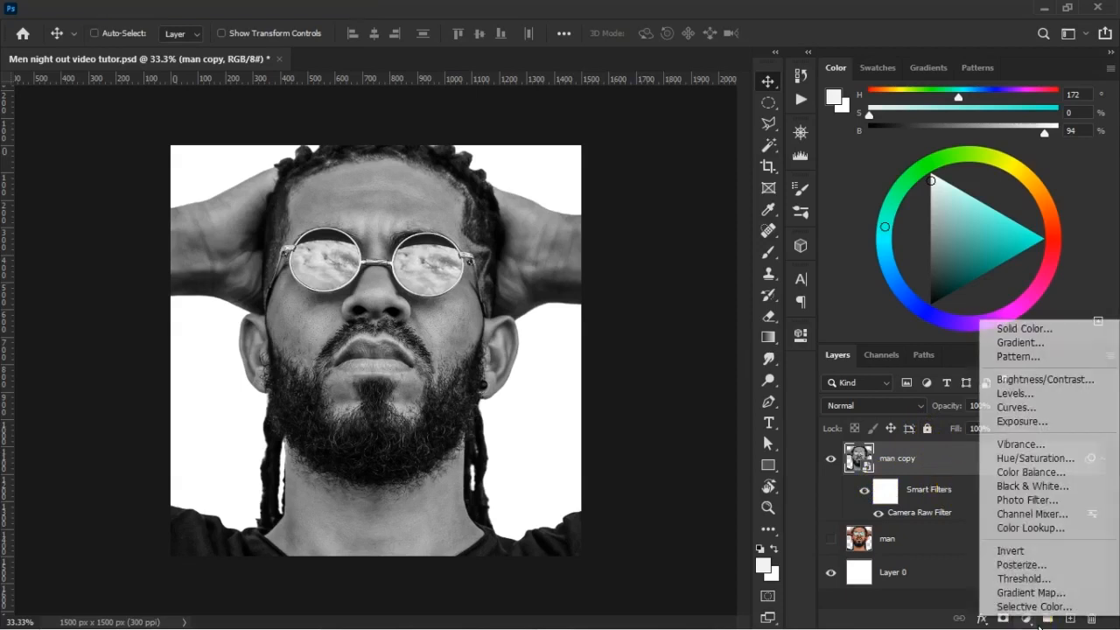
pyautogui.click(1020, 344)
pyautogui.click(934, 196)
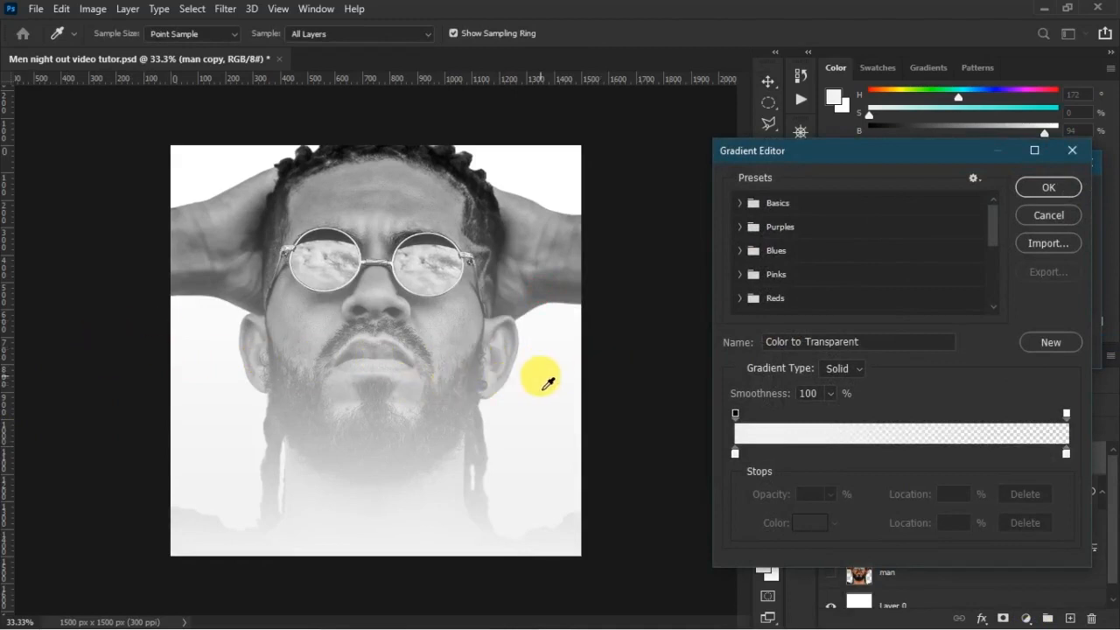
pyautogui.click(744, 210)
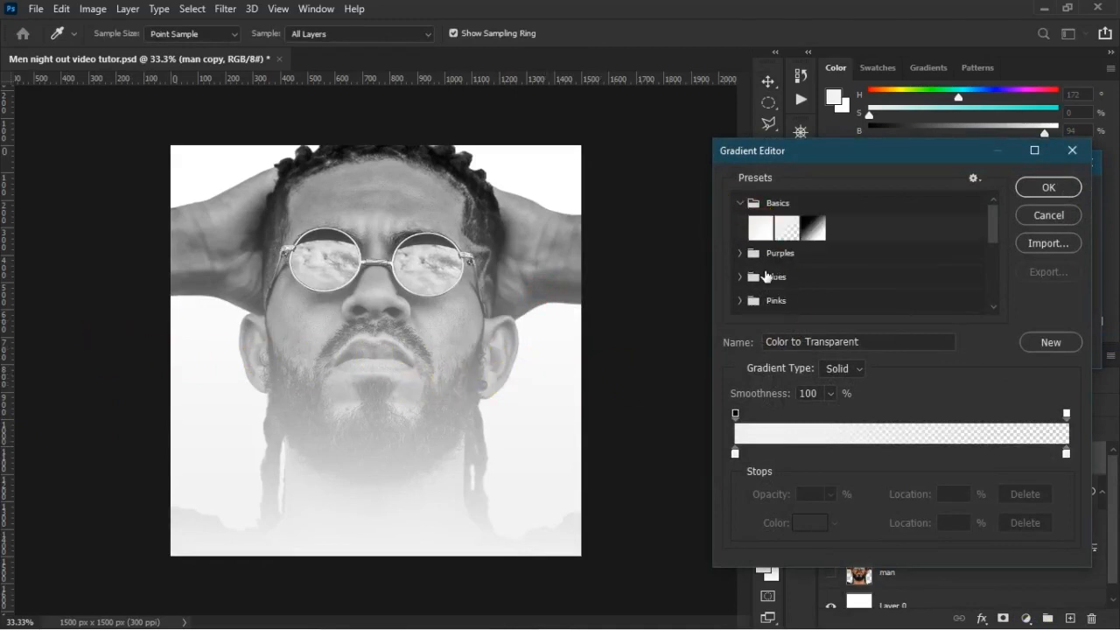
pyautogui.click(759, 226)
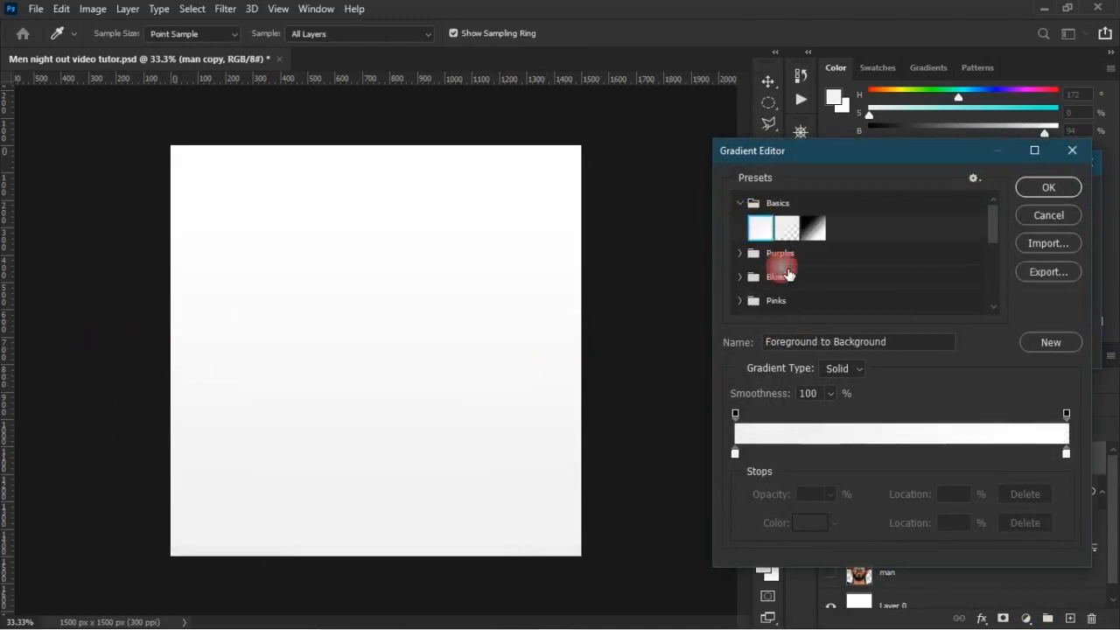
# - Set the gradient's starting color stop at location 0% to pink #df04a9
pyautogui.doubleClick(741, 464)
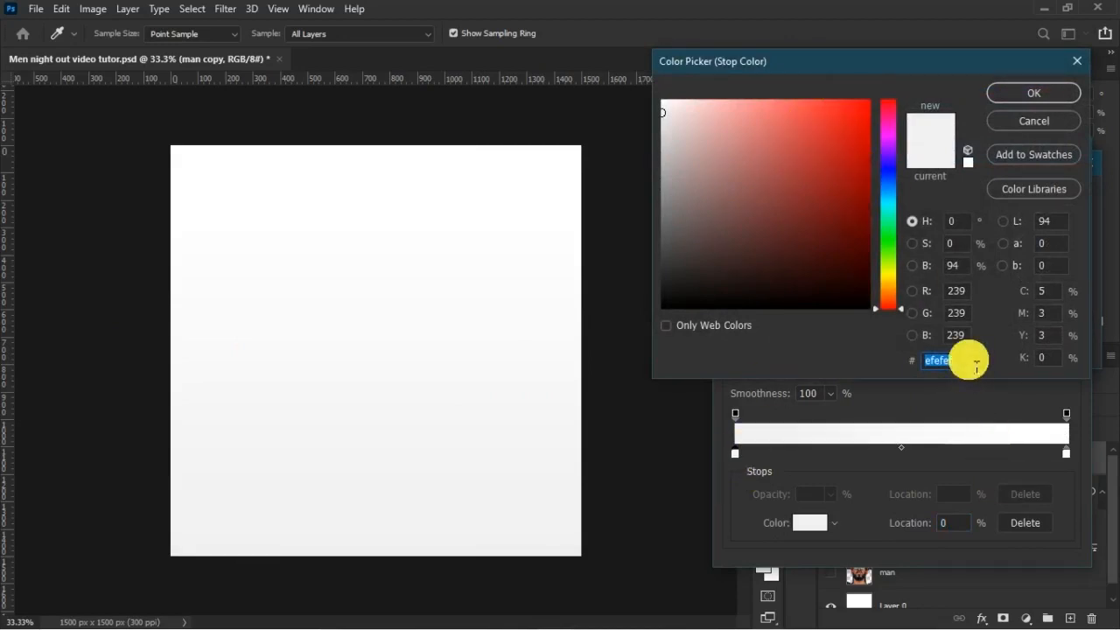
pyautogui.write('d')
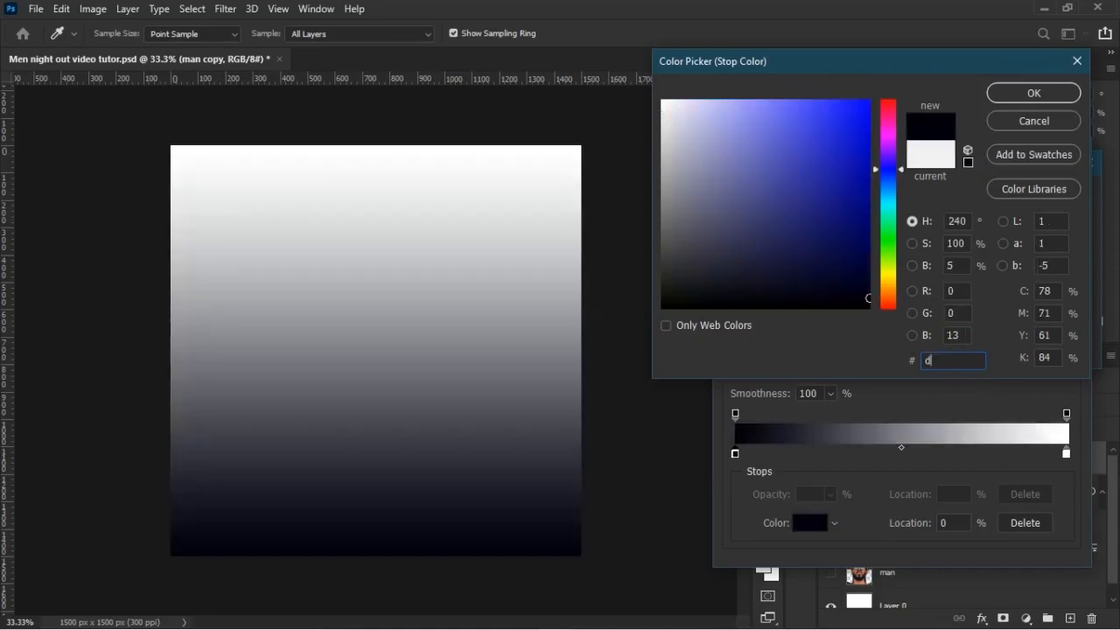
pyautogui.write('f')
pyautogui.click(969, 359)
pyautogui.write('0')
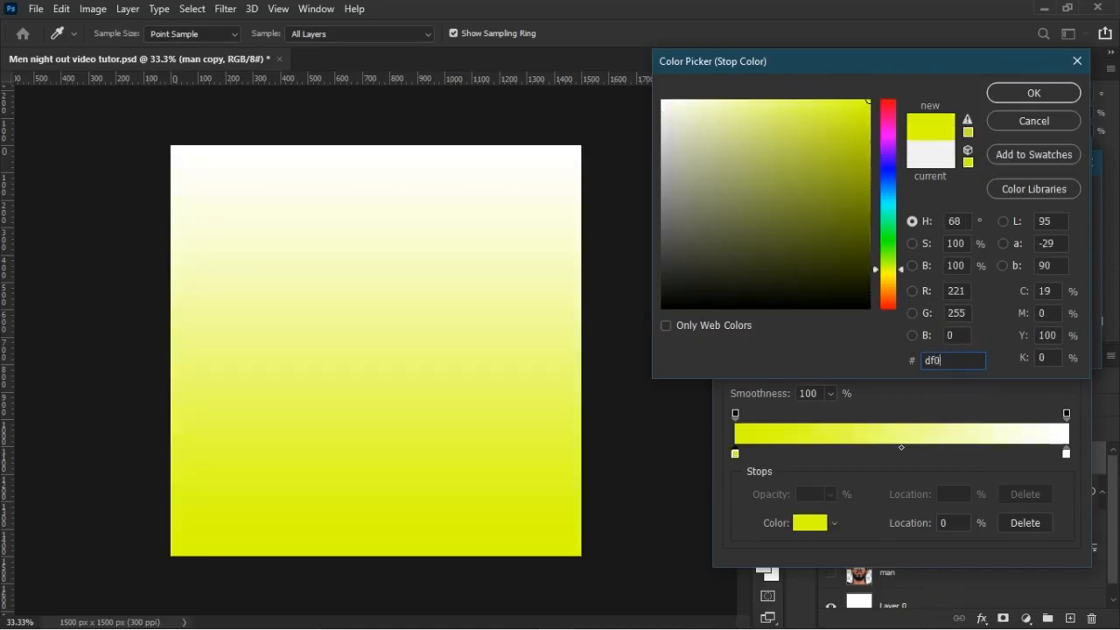
pyautogui.write('4a9')
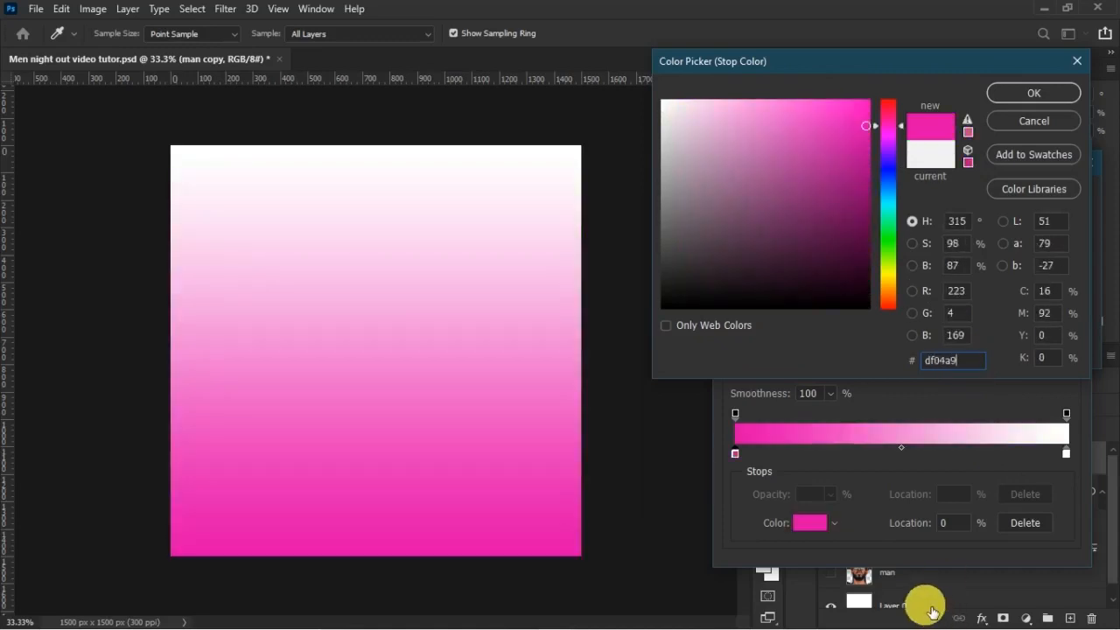
pyautogui.click(1022, 93)
# - Set the gradient's ending color stop at location 100% to red #db212a and accept the edited gradient
pyautogui.doubleClick(1066, 453)
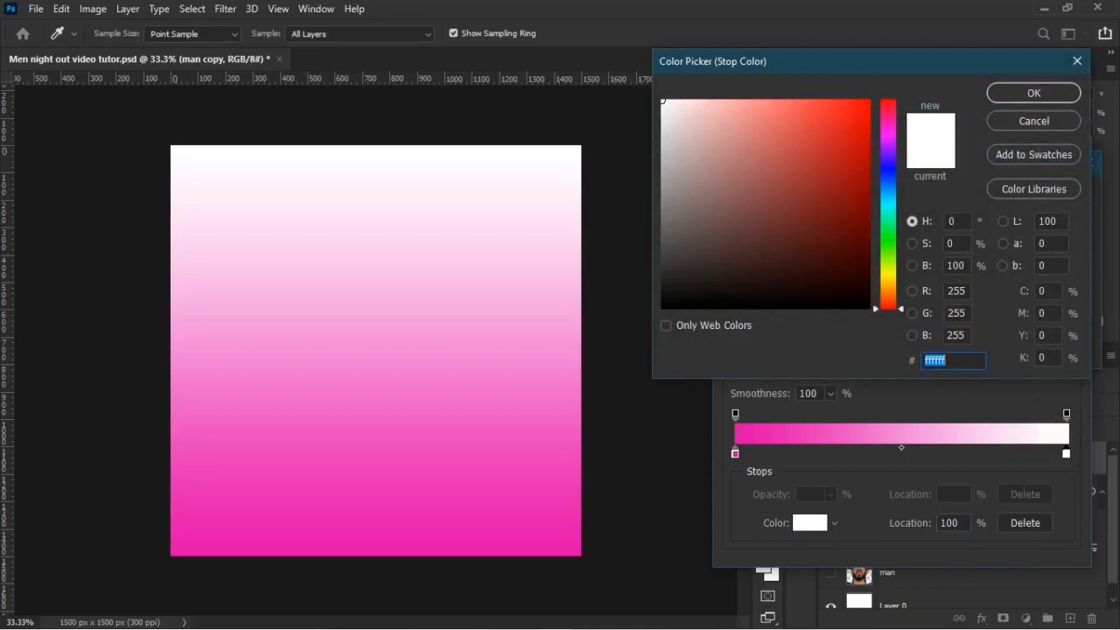
pyautogui.write('db')
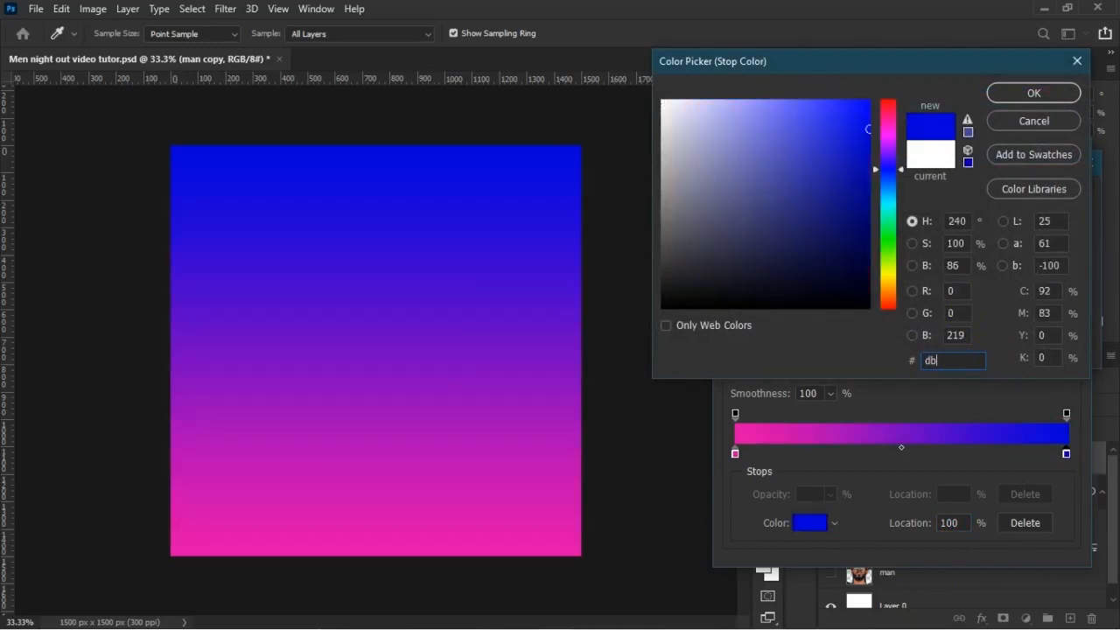
pyautogui.write('212a')
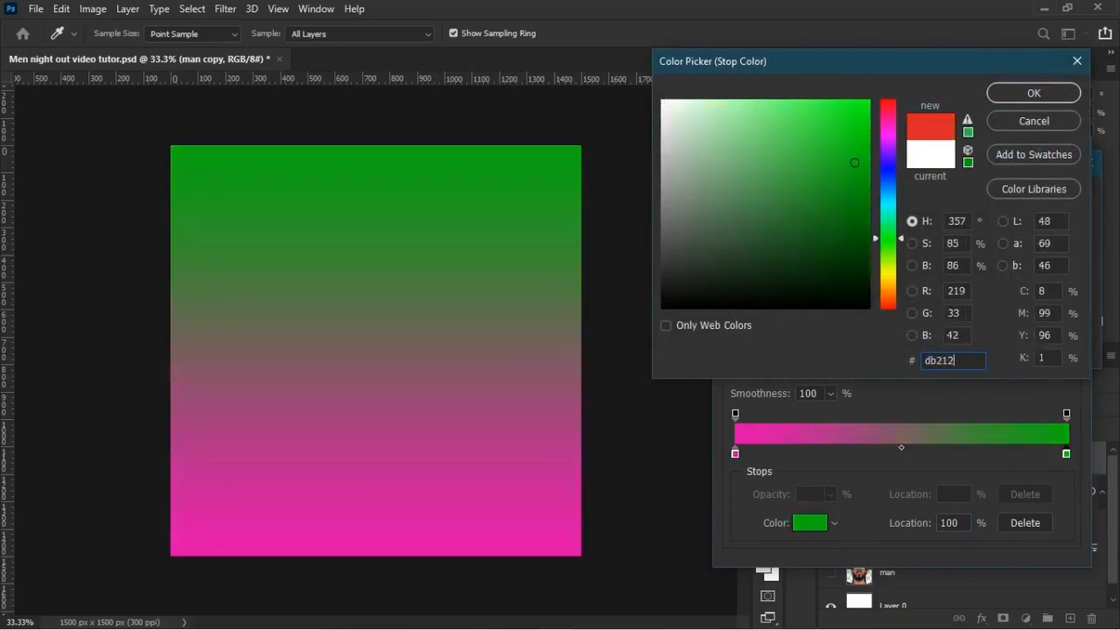
pyautogui.click(1032, 93)
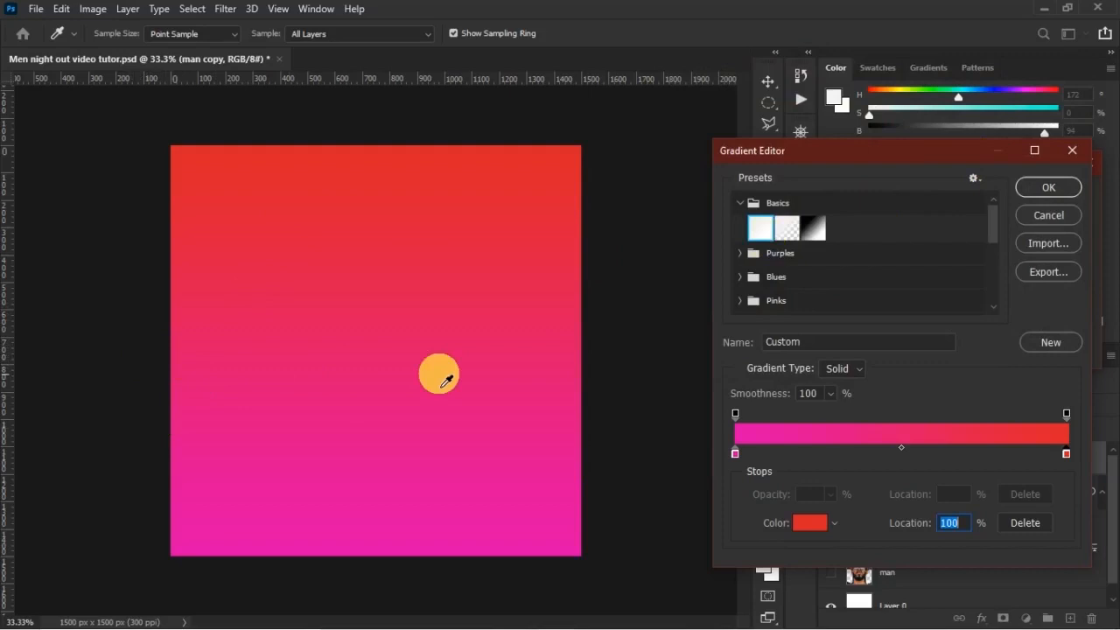
pyautogui.click(1047, 198)
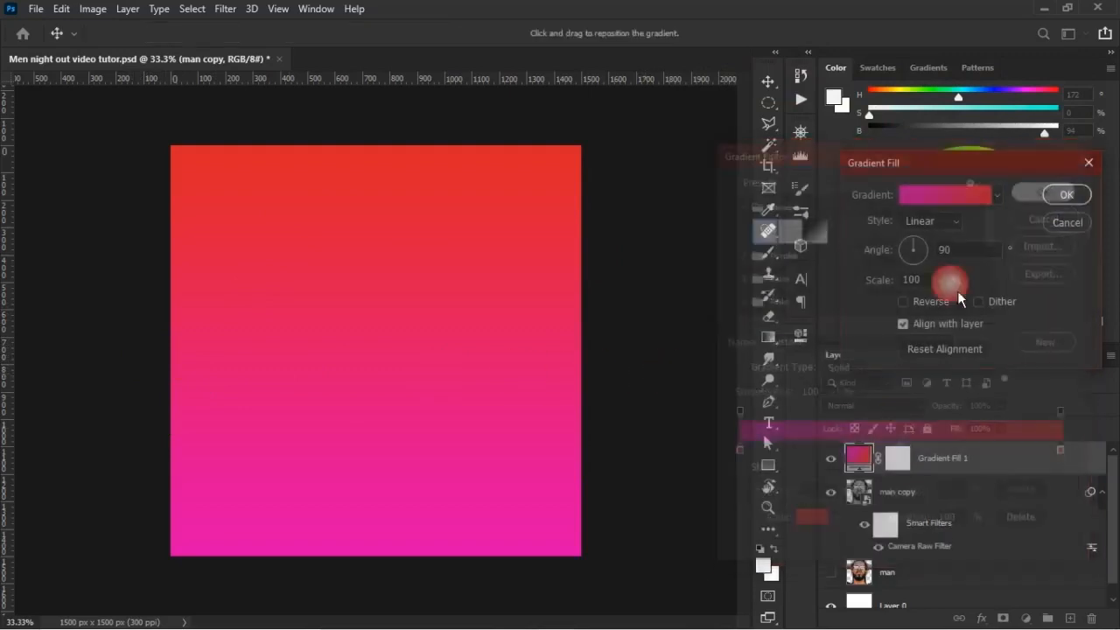
# - Set the gradient fill's angle to 0° and apply the fill layer
pyautogui.click(914, 266)
pyautogui.moveTo(914, 268); pyautogui.dragTo(980, 250)
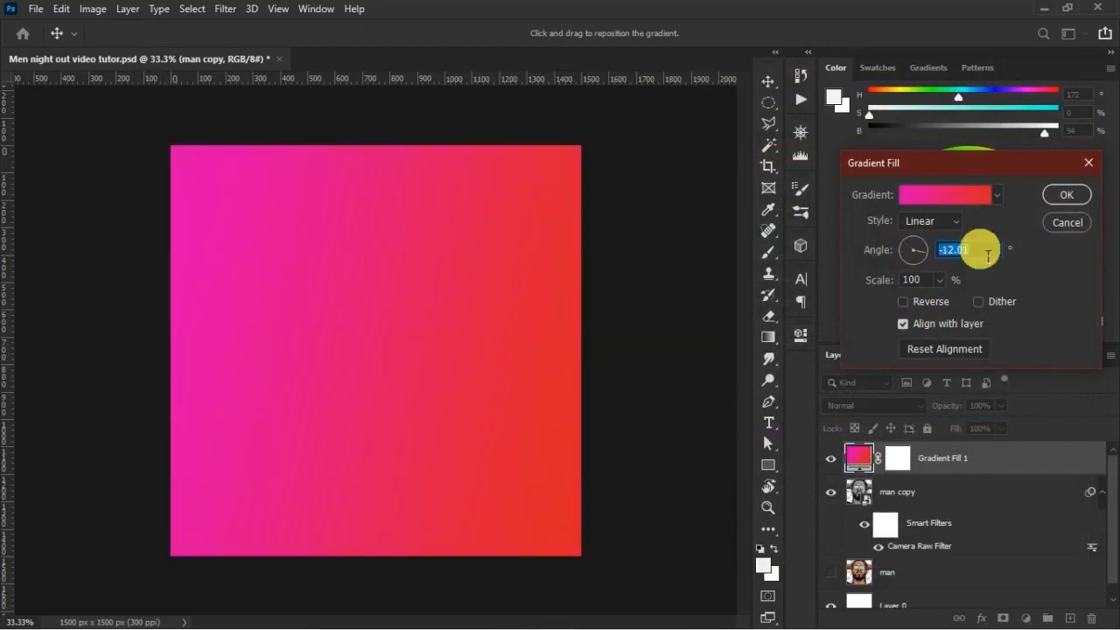
pyautogui.write('0')
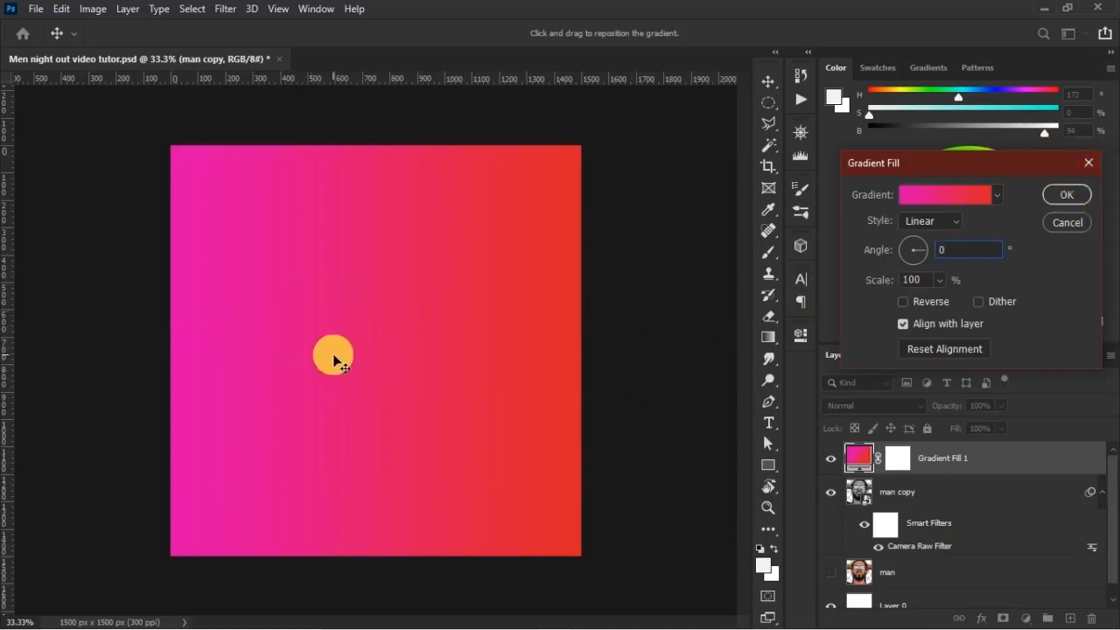
pyautogui.moveTo(870, 283); pyautogui.dragTo(884, 284)
pyautogui.click(1066, 194)
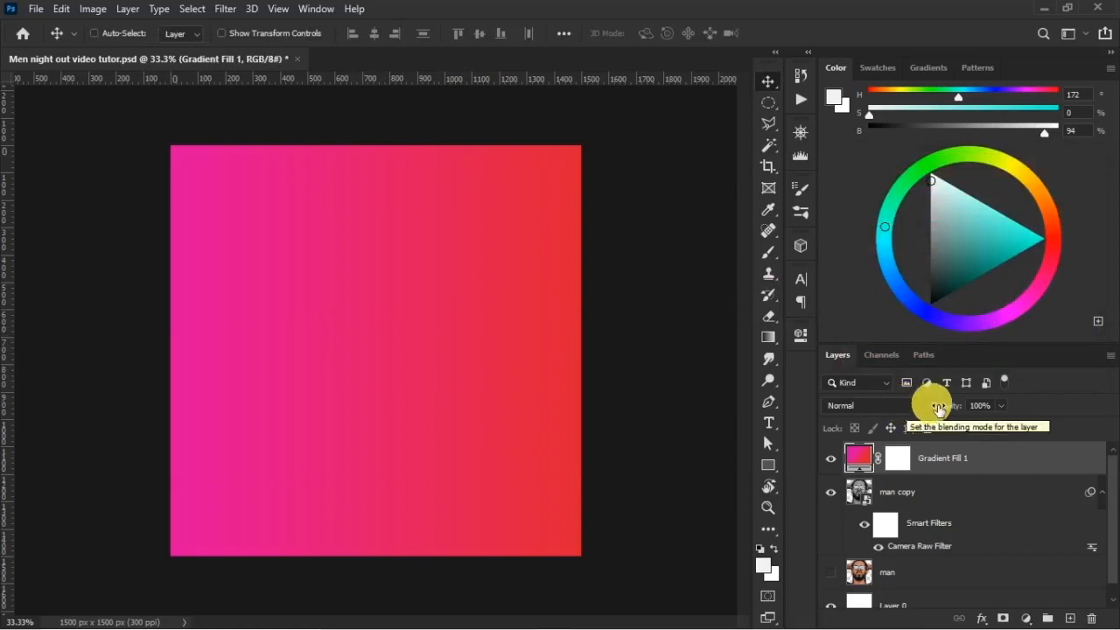
# - Blend the gradient fill layer in Overlay mode with 85% opacity and 87% fill
pyautogui.click(918, 416)
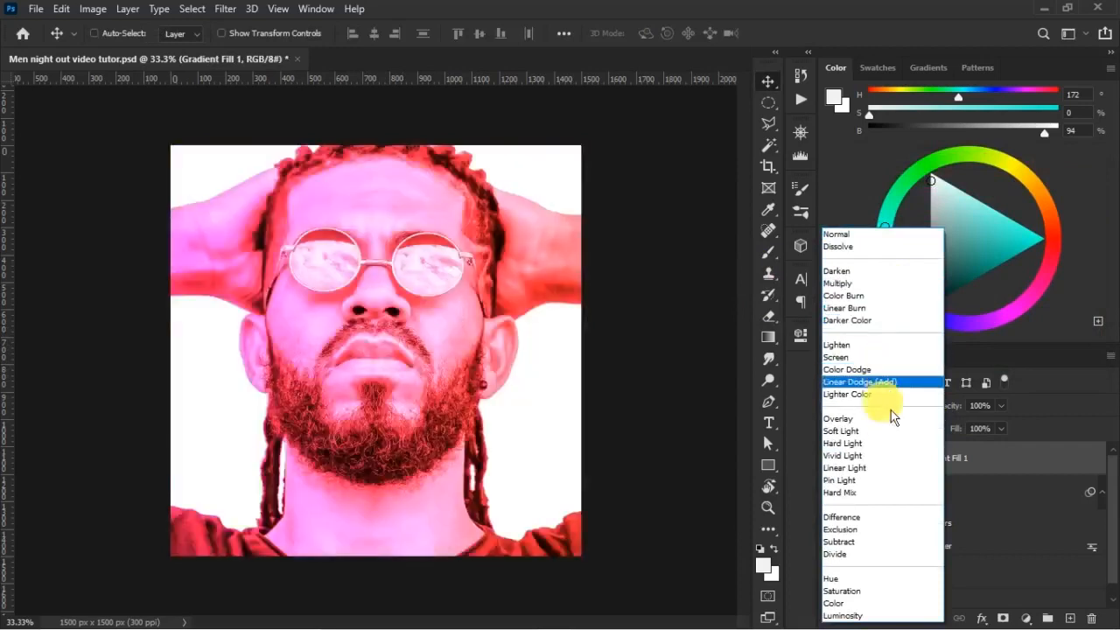
pyautogui.click(892, 419)
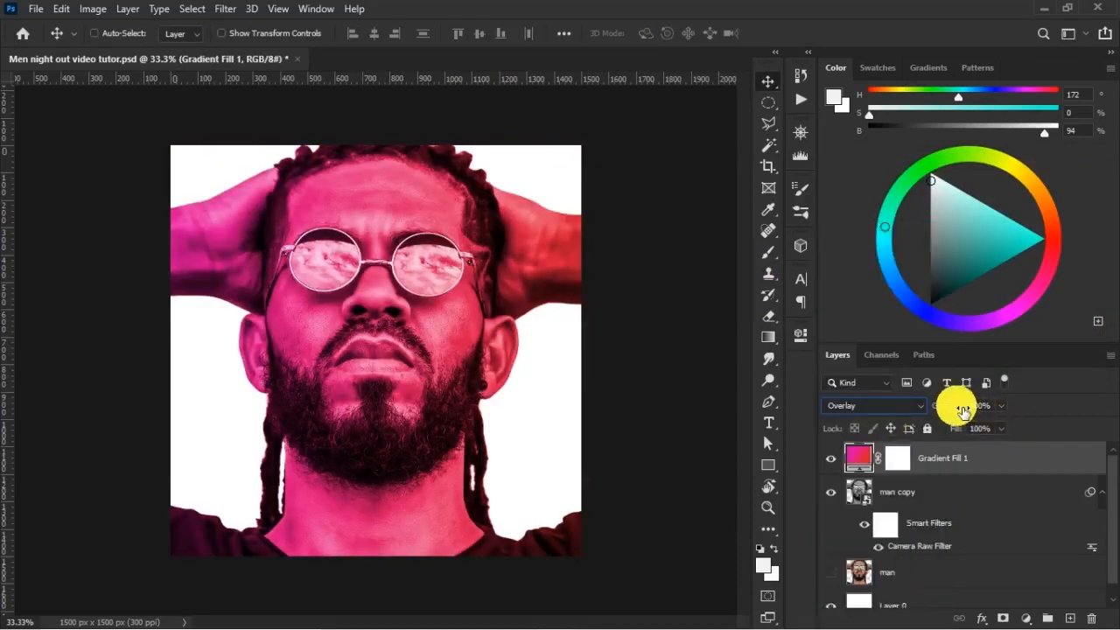
pyautogui.moveTo(966, 411); pyautogui.dragTo(945, 401)
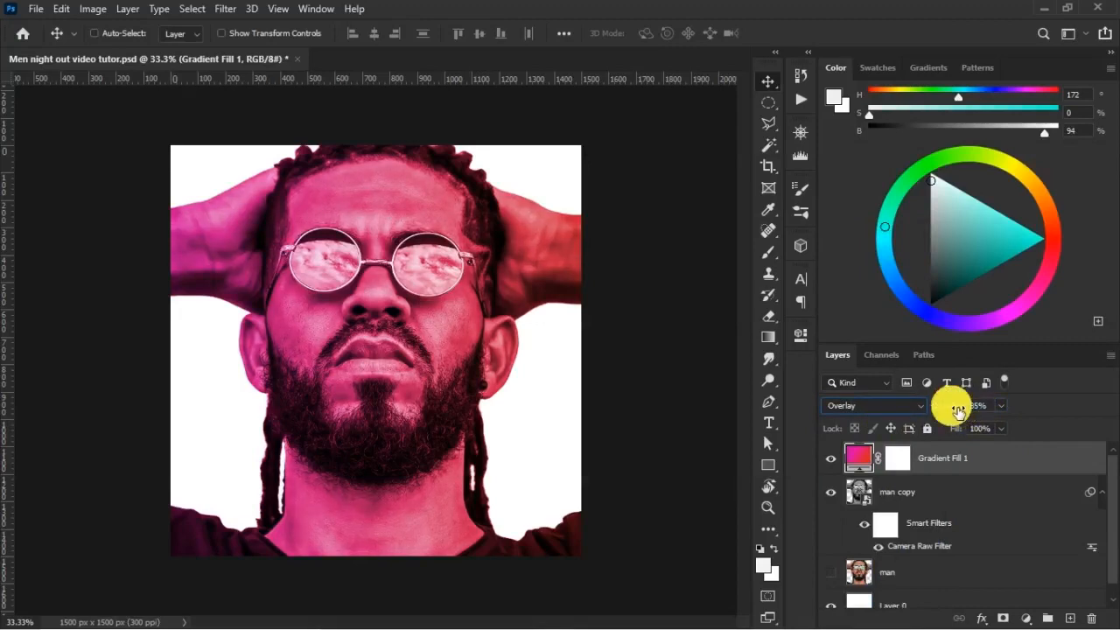
pyautogui.moveTo(962, 438); pyautogui.dragTo(959, 432)
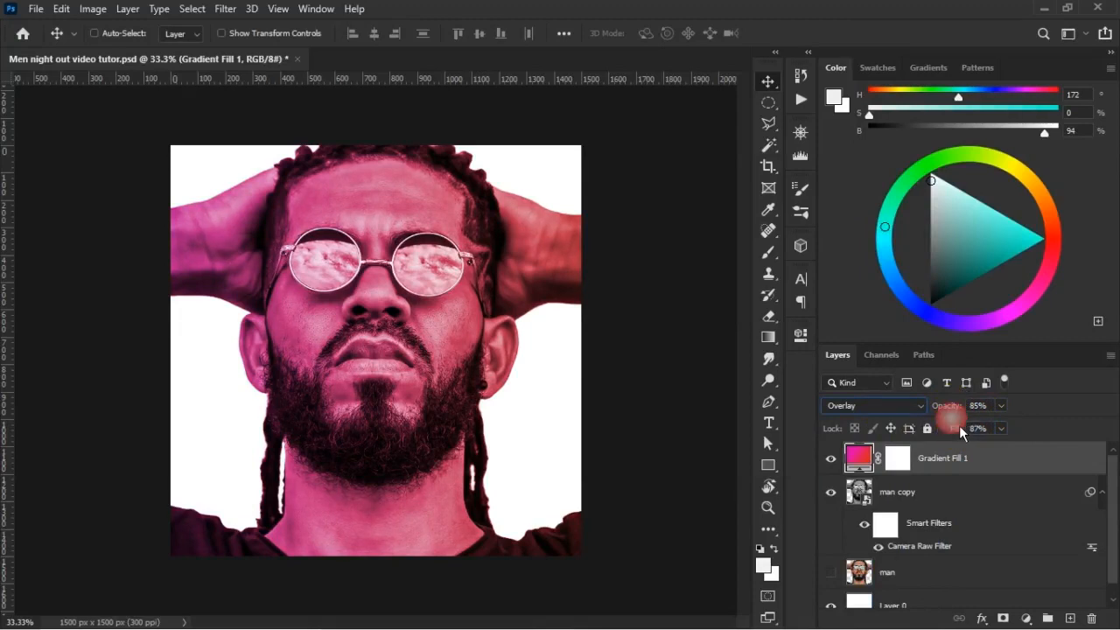
pyautogui.click(947, 408)
pyautogui.moveTo(949, 412); pyautogui.dragTo(948, 412)
# - Add a Levels adjustment layer above the gradient fill with black input 51 and white input 242
pyautogui.click(1029, 616)
pyautogui.click(1020, 406)
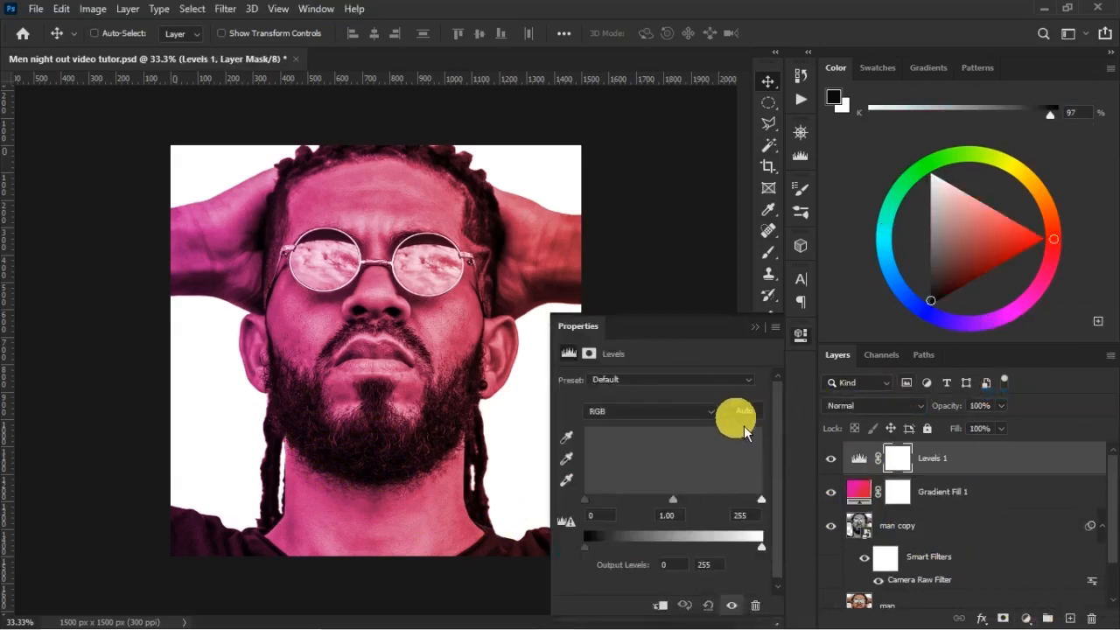
pyautogui.moveTo(577, 519); pyautogui.dragTo(597, 501)
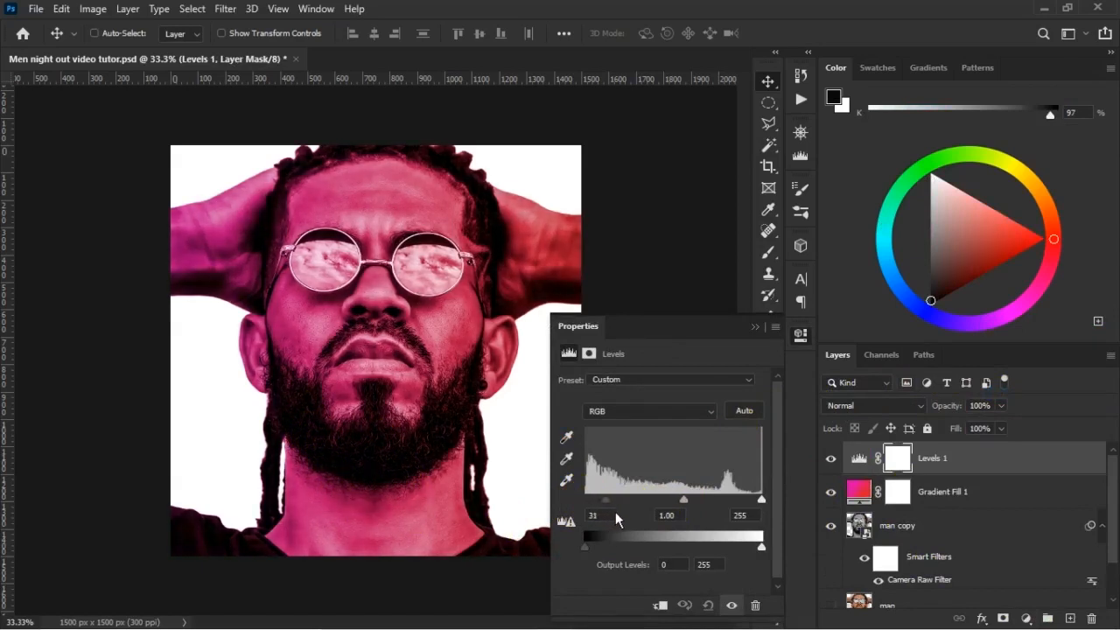
pyautogui.moveTo(619, 514); pyautogui.dragTo(628, 516)
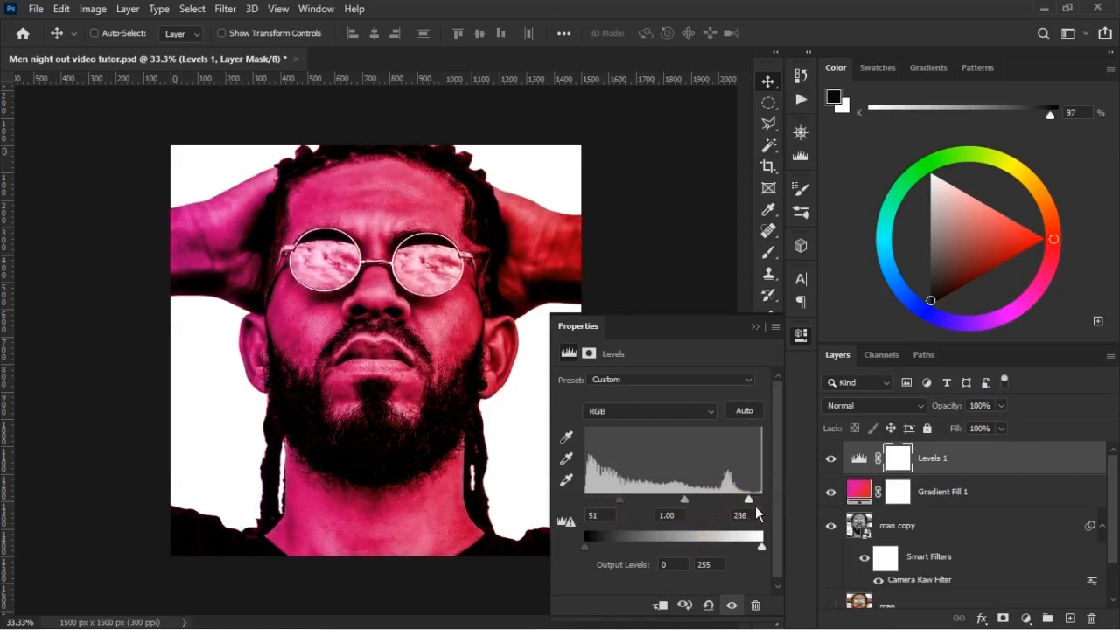
pyautogui.moveTo(757, 514); pyautogui.dragTo(743, 513)
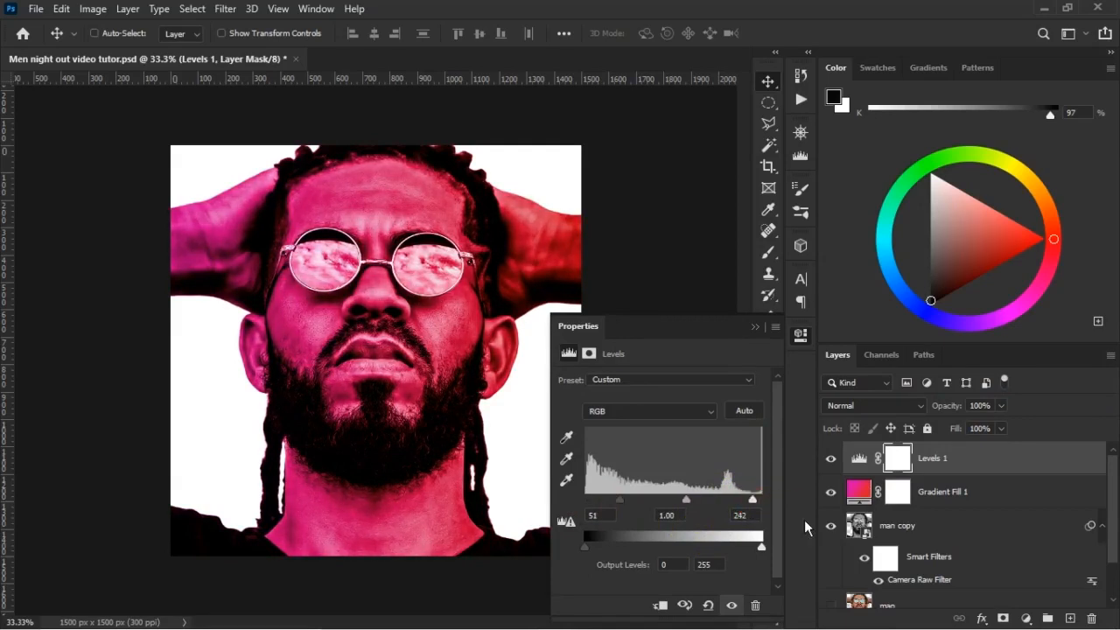
# - Compare the portrait with the Levels adjustment layer hidden and shown, and close its settings
pyautogui.click(831, 457)
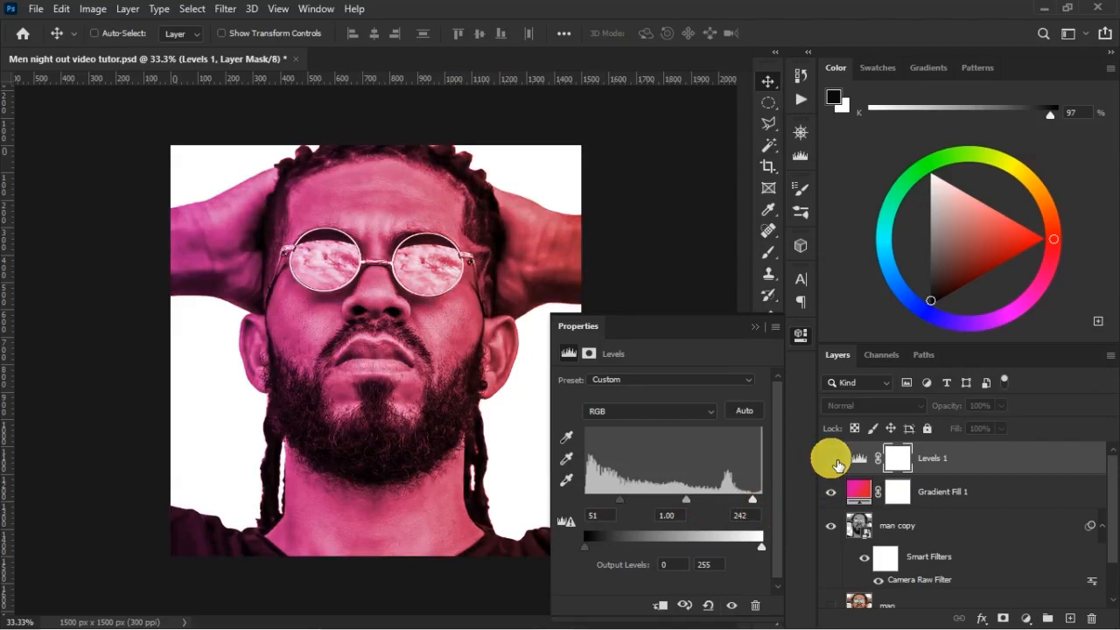
pyautogui.click(830, 457)
pyautogui.click(831, 458)
pyautogui.click(831, 459)
pyautogui.click(754, 326)
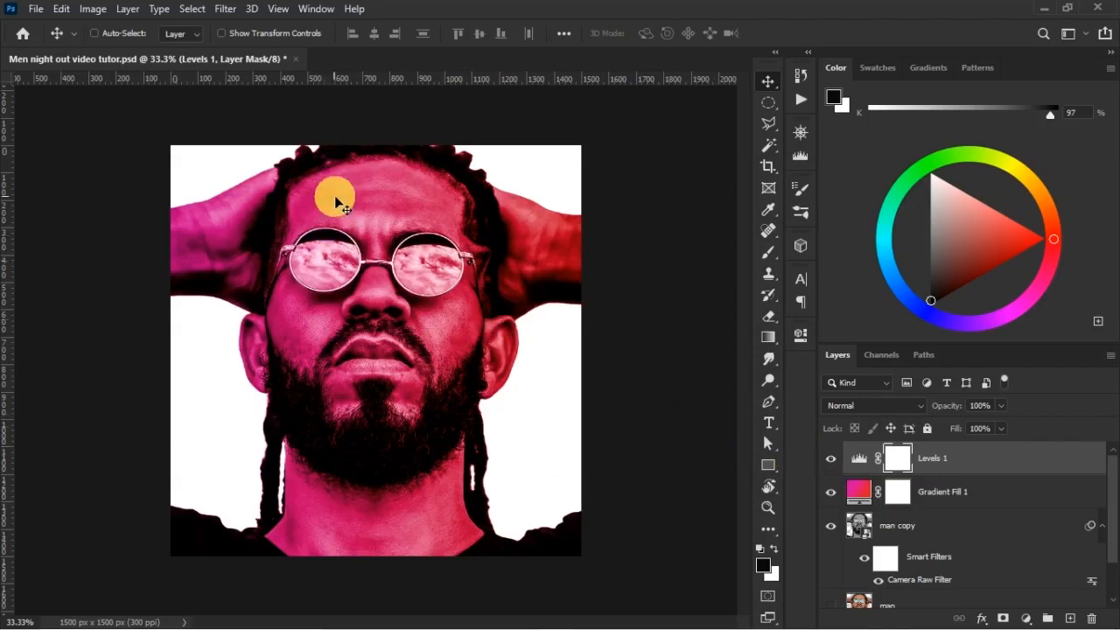
# - Add a Brightness/Contrast adjustment layer above Levels and adjust its sliders to brighten the portrait and strengthen its contrast
pyautogui.click(1032, 618)
pyautogui.click(1059, 382)
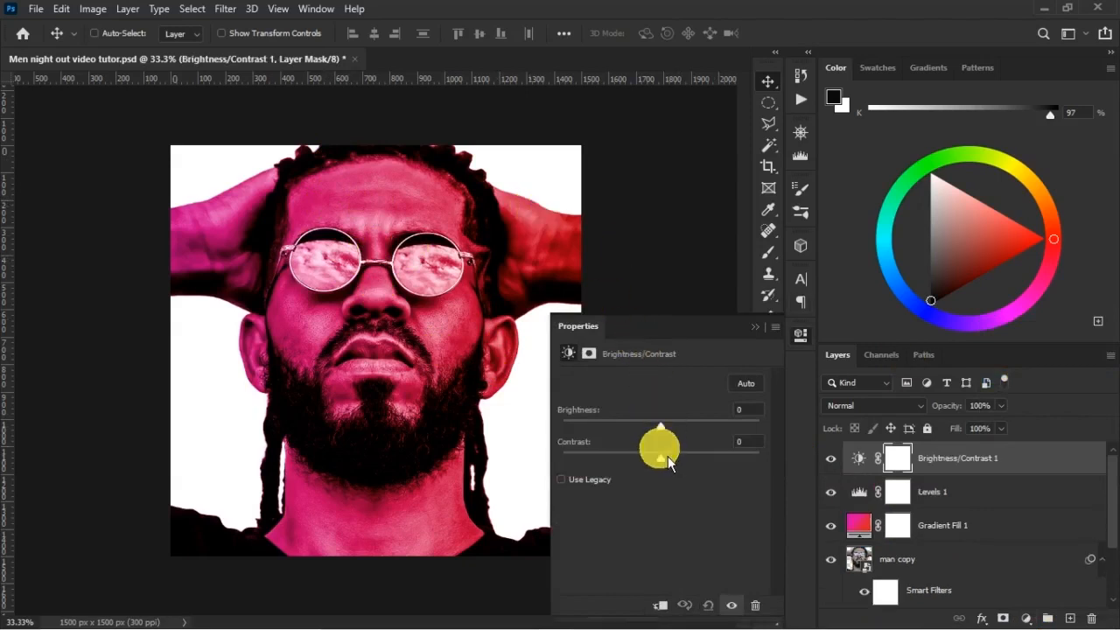
pyautogui.moveTo(660, 425); pyautogui.dragTo(686, 466)
pyautogui.click(752, 327)
# - Compare the portrait with the Brightness/Contrast adjustment layer hidden and shown
pyautogui.click(831, 457)
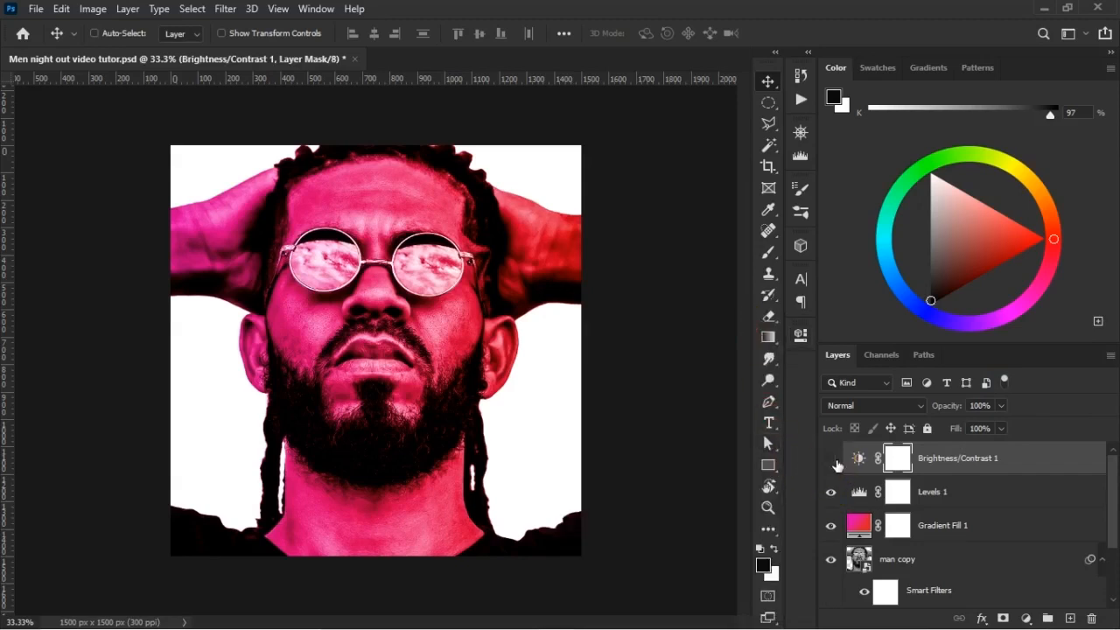
pyautogui.click(831, 458)
pyautogui.click(831, 459)
pyautogui.click(831, 459)
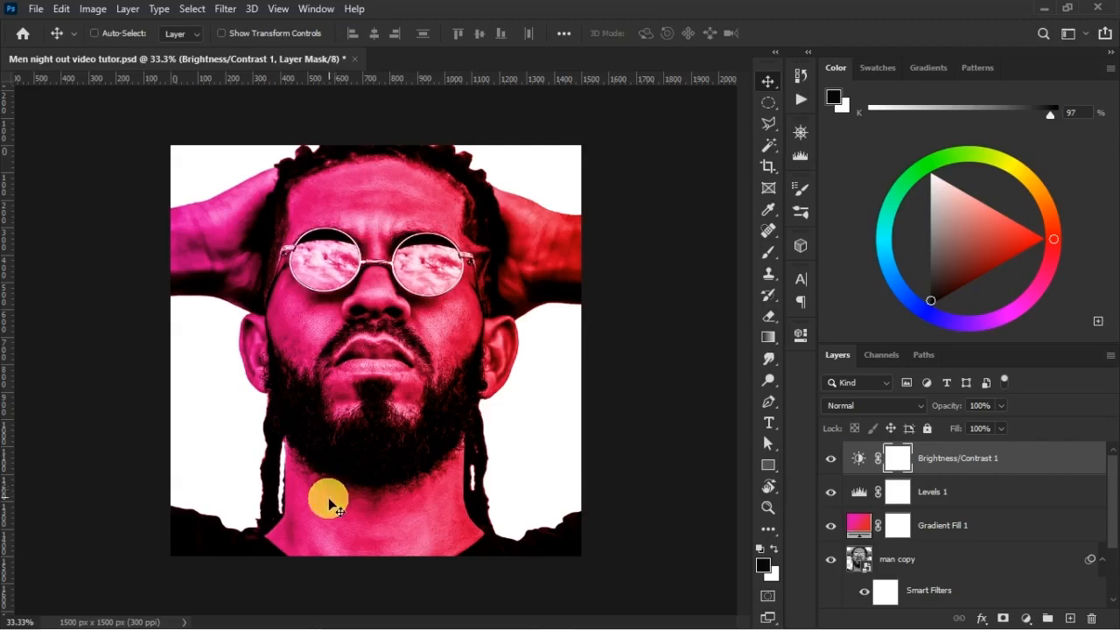
# - Duplicate the gradient fill layer and place the copy directly beneath the man copy layer
pyautogui.click(981, 529)
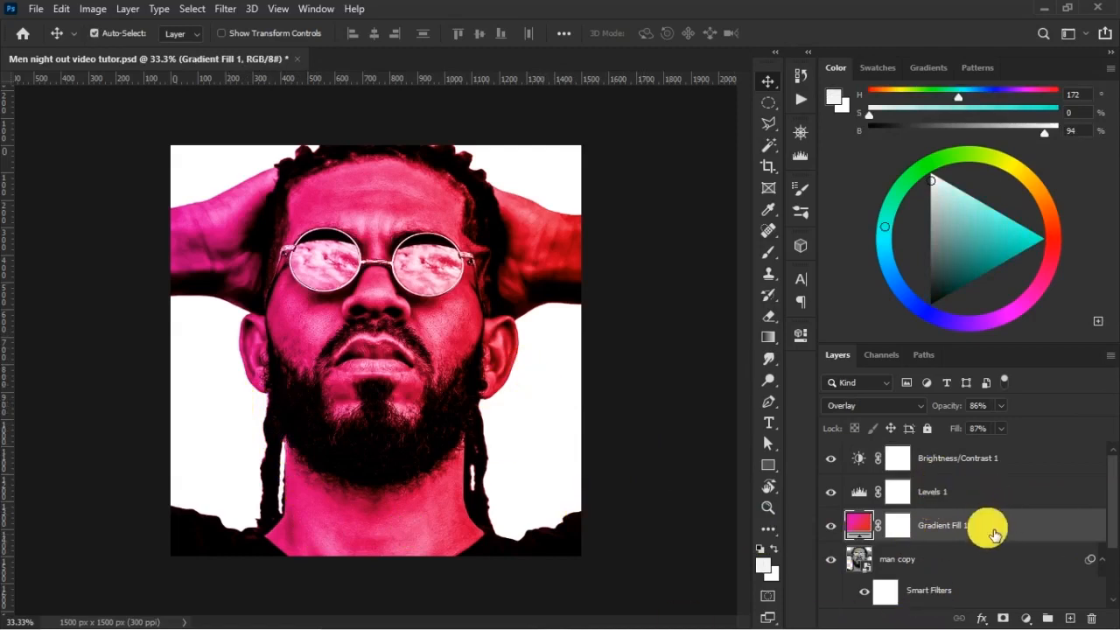
pyautogui.hotkey('ctrl', 'j')
pyautogui.scroll(-2, 986, 525)
pyautogui.moveTo(989, 477); pyautogui.dragTo(1024, 570)
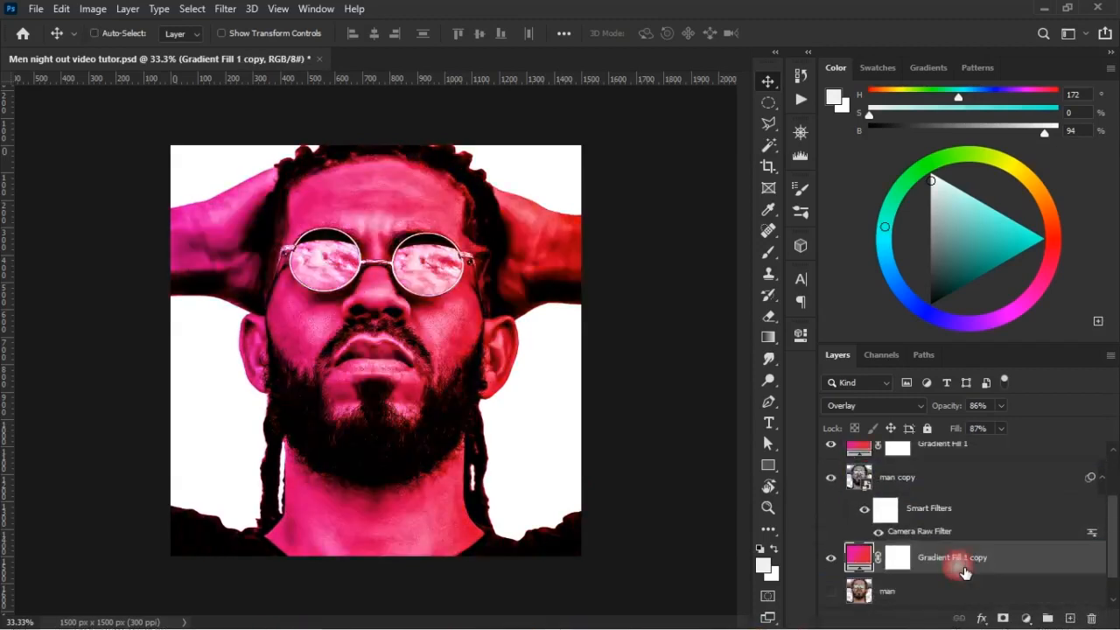
# - Set the blend mode of the duplicated gradient fill beneath the man to Normal
pyautogui.click(907, 479)
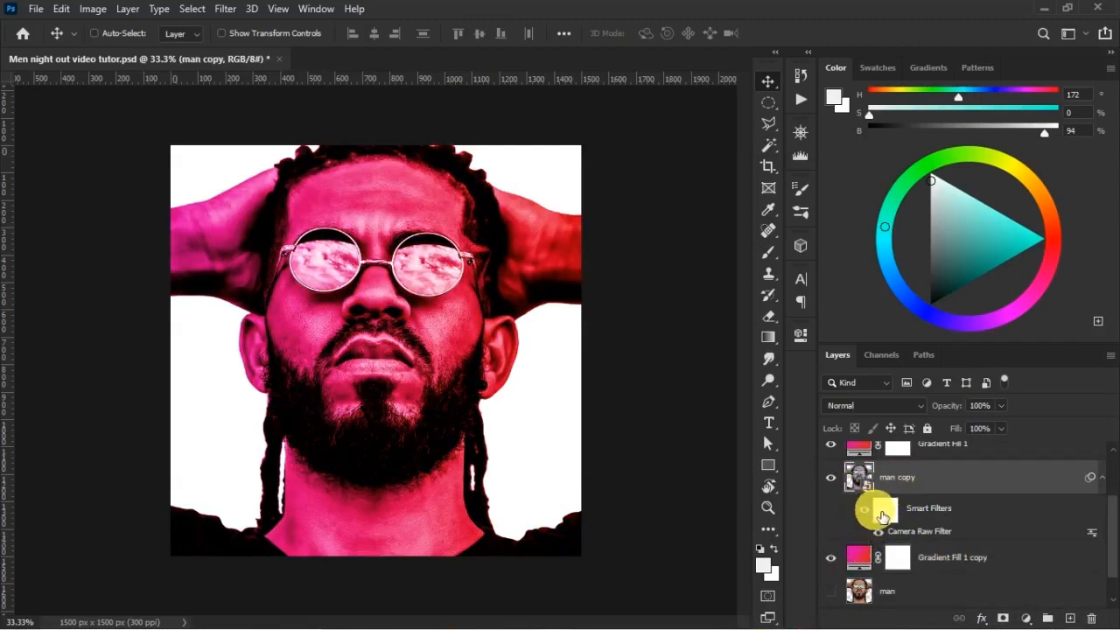
pyautogui.scroll(2, 870, 513)
pyautogui.scroll(-1, 863, 531)
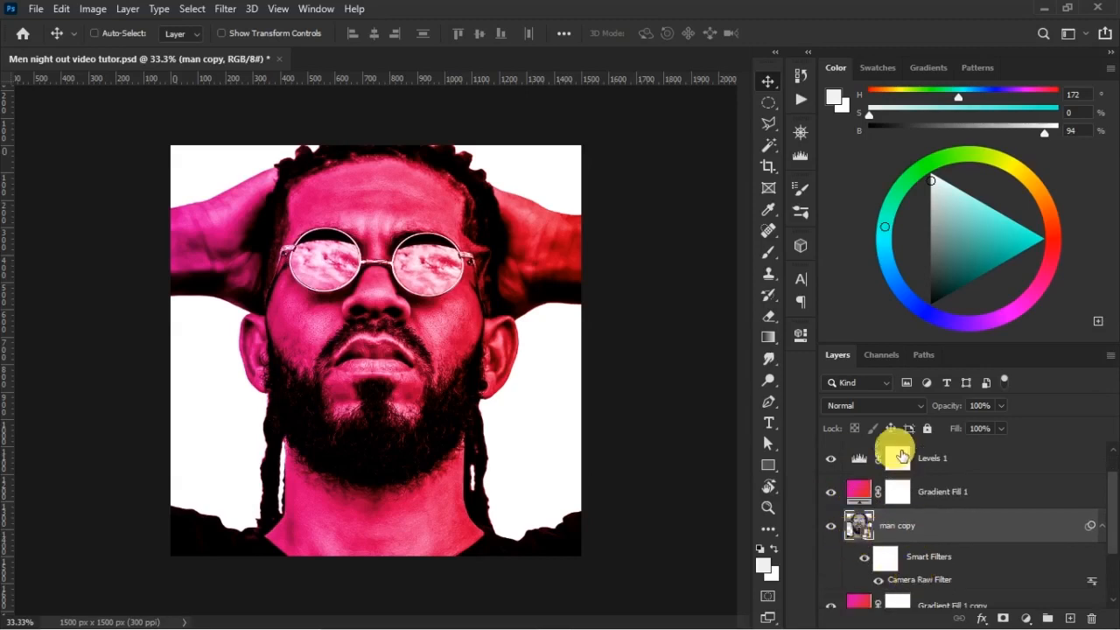
pyautogui.scroll(-2, 952, 568)
pyautogui.click(957, 541)
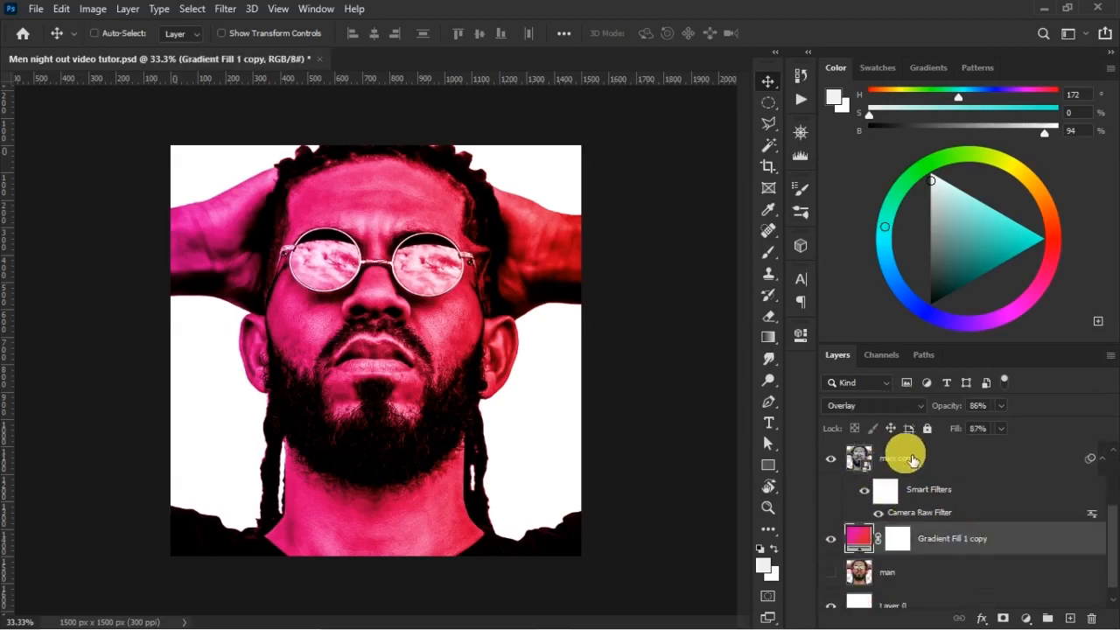
pyautogui.click(879, 406)
pyautogui.click(847, 231)
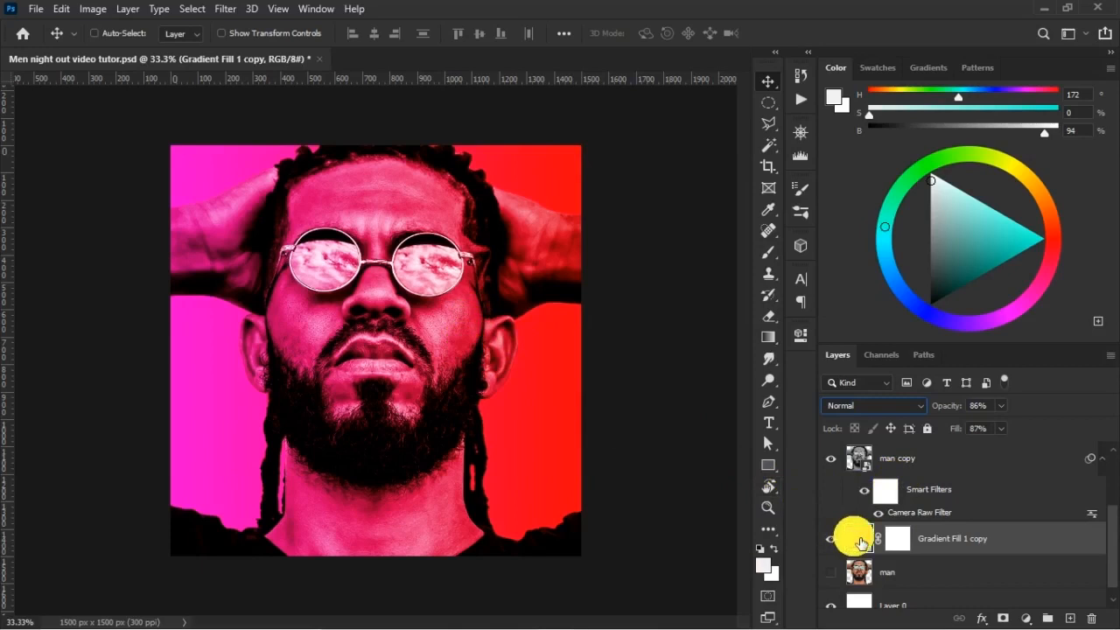
# - Change the end color stop of the duplicated background gradient from red to dark maroon 260608
pyautogui.doubleClick(861, 542)
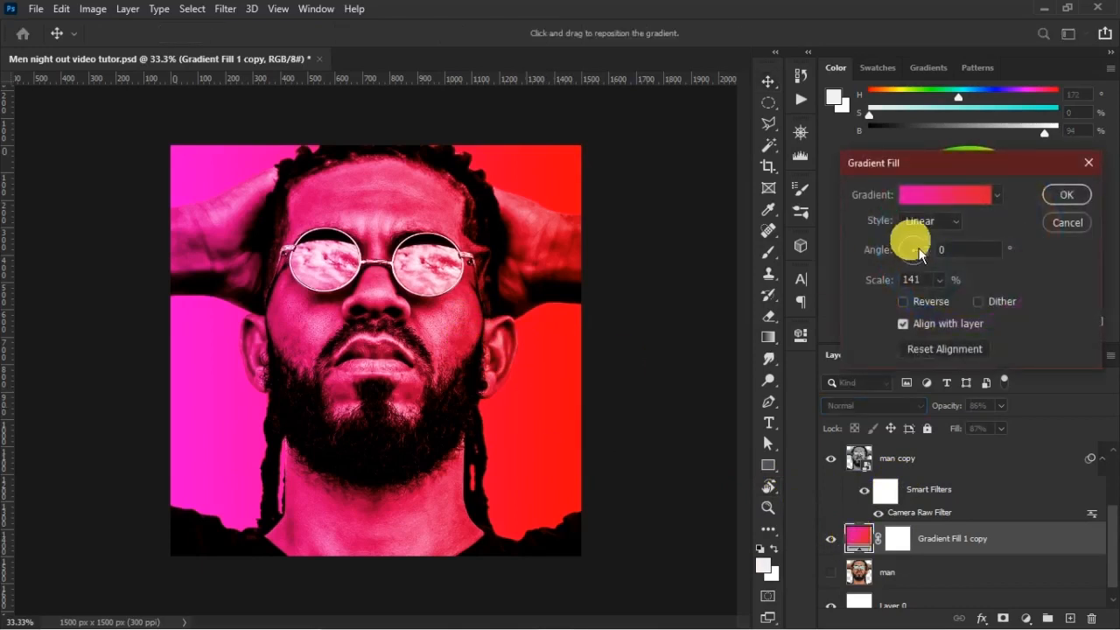
pyautogui.click(961, 209)
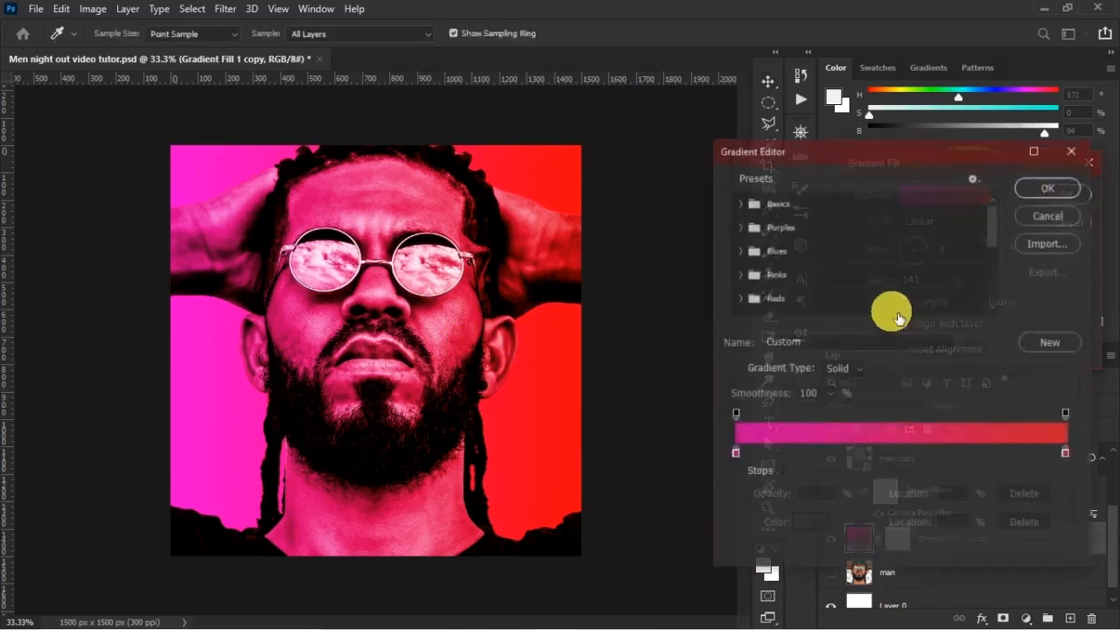
pyautogui.doubleClick(1066, 453)
pyautogui.click(833, 226)
pyautogui.moveTo(833, 226); pyautogui.dragTo(830, 279)
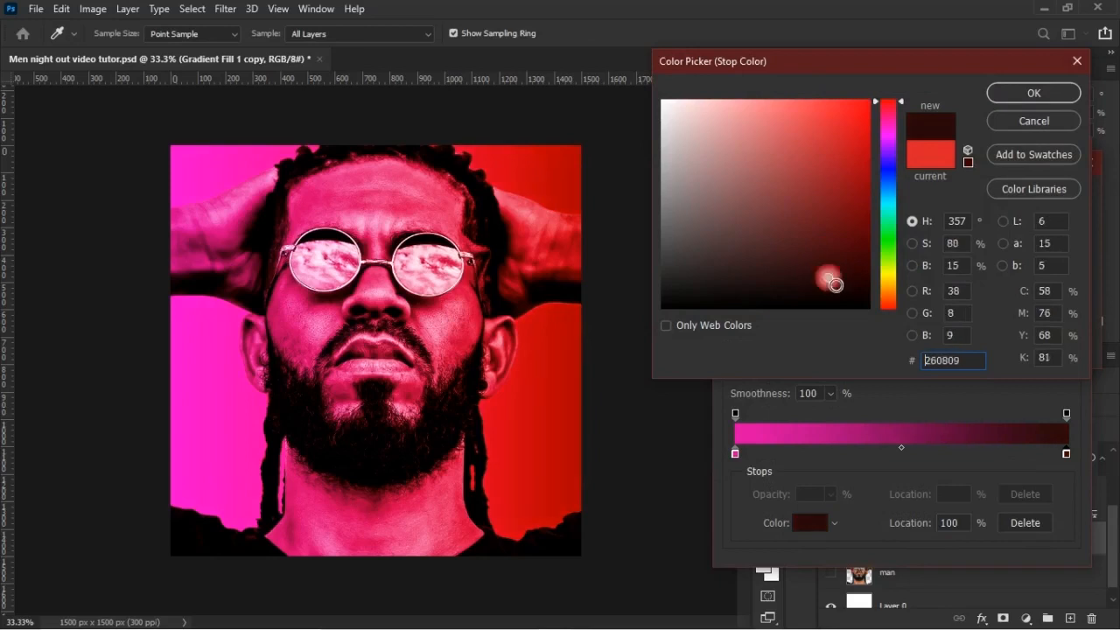
pyautogui.moveTo(842, 286); pyautogui.dragTo(835, 277)
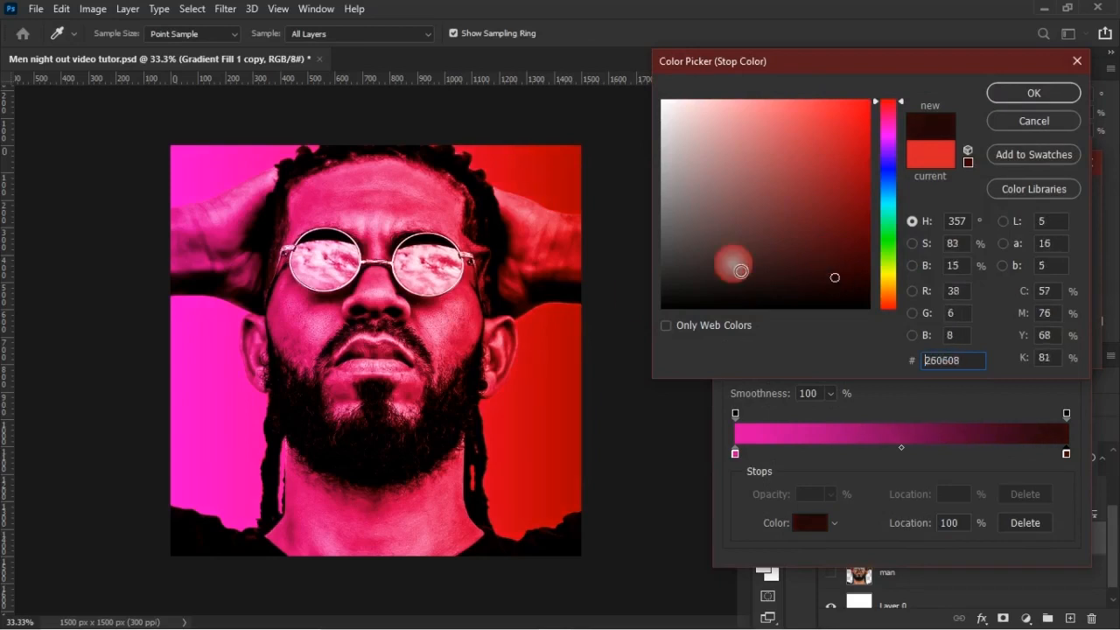
pyautogui.click(1040, 98)
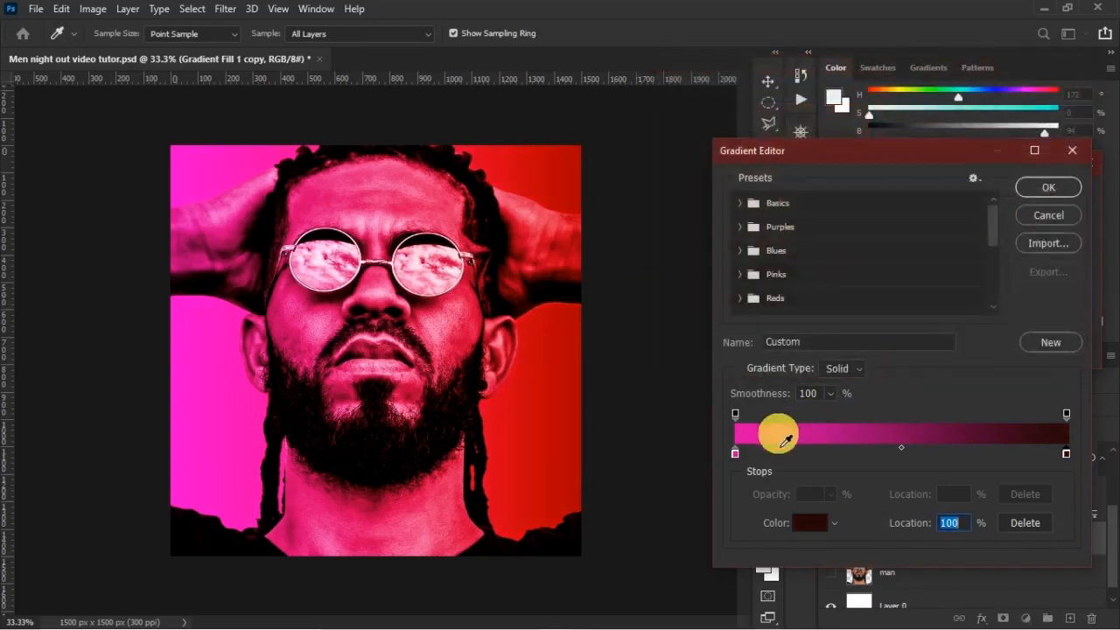
# - Change the start color stop of the background gradient to the darker magenta ab1185 and apply the gradient fill
pyautogui.click(739, 451)
pyautogui.doubleClick(746, 448)
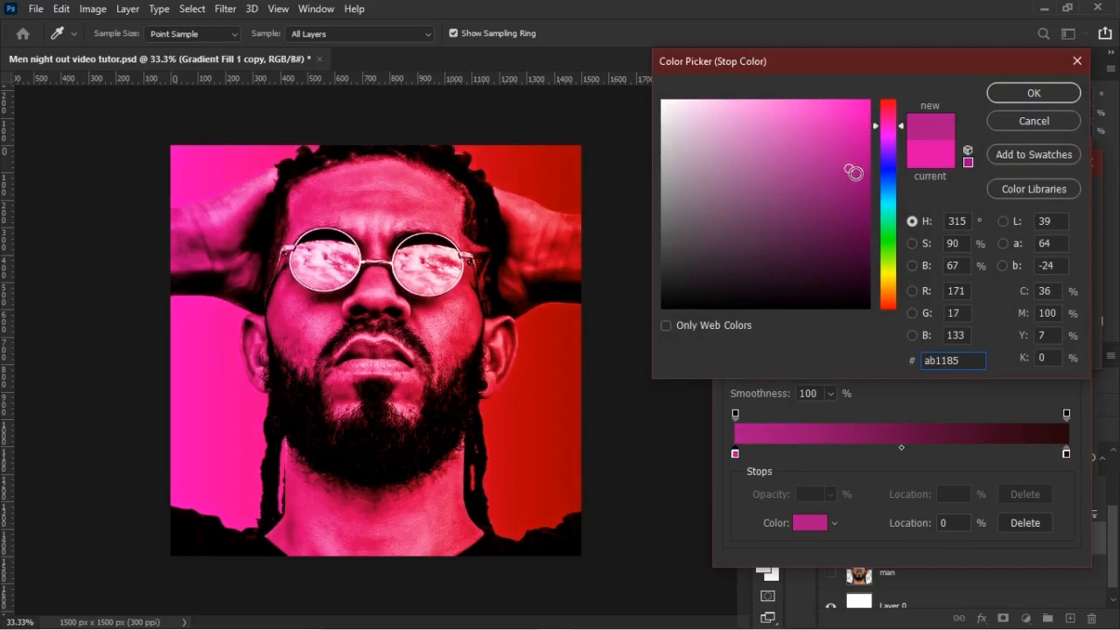
pyautogui.click(1030, 100)
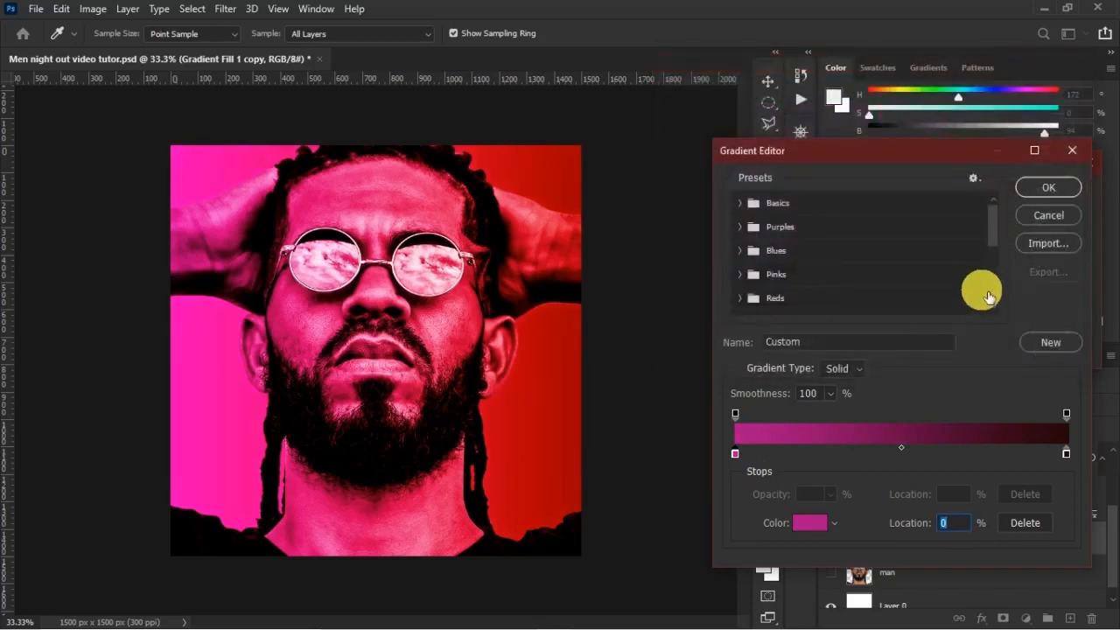
pyautogui.click(1050, 187)
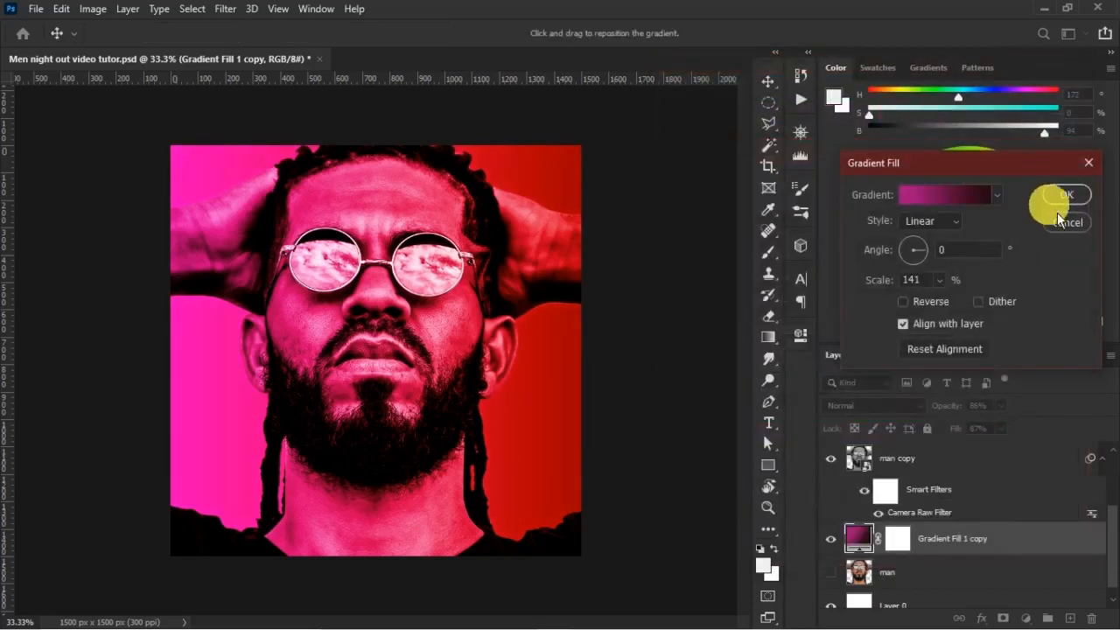
pyautogui.click(1065, 199)
pyautogui.scroll(2, 984, 499)
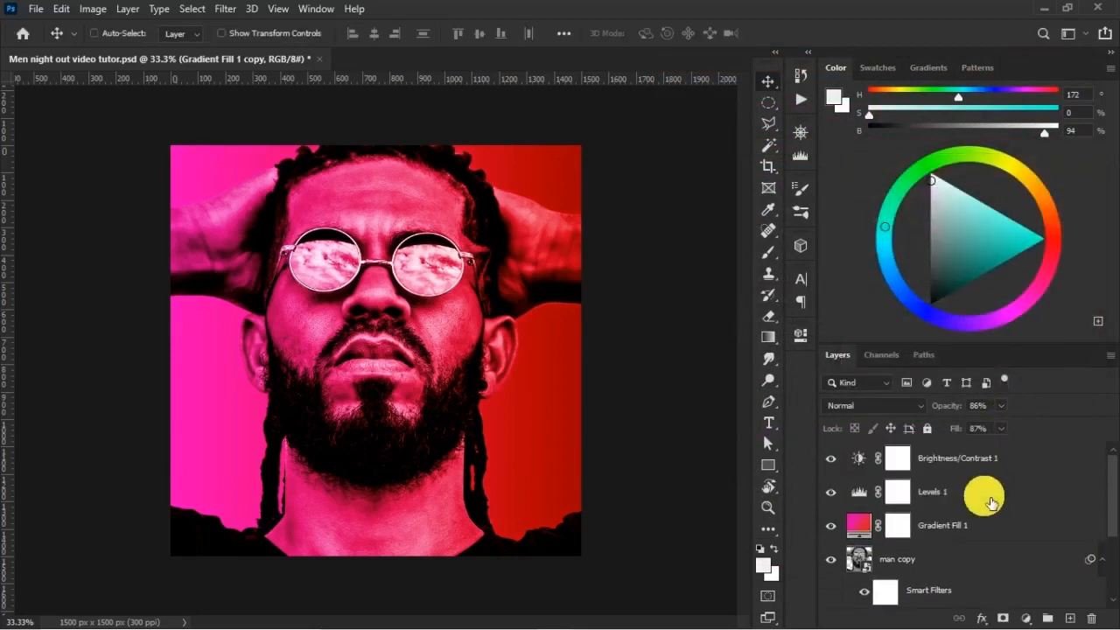
pyautogui.scroll(-2, 987, 516)
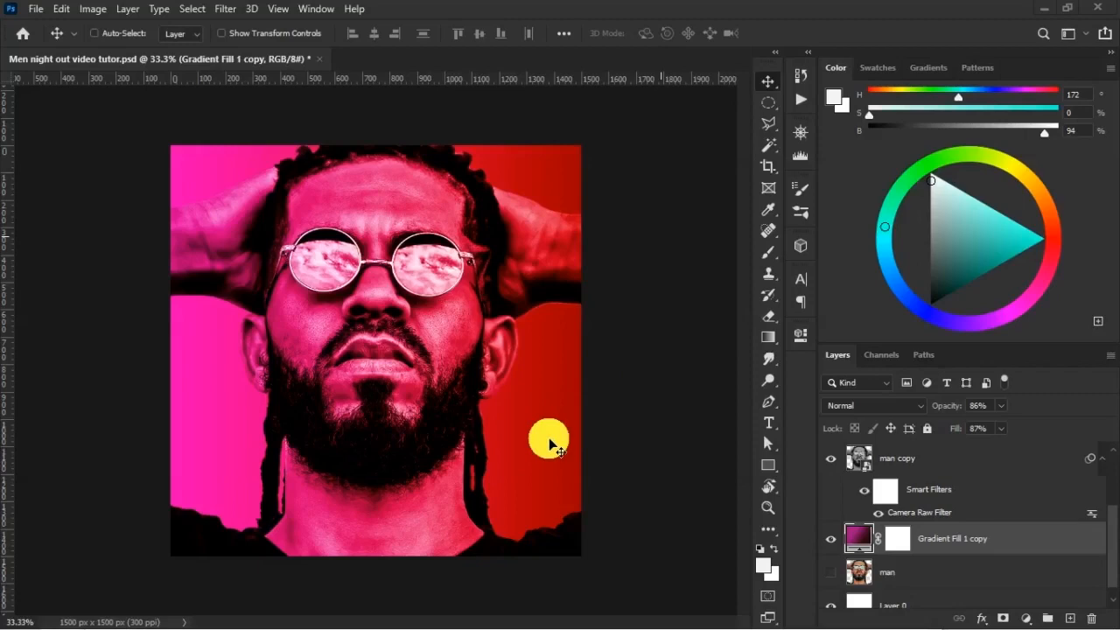
# - Place the image cloud-computing-banner-background-smart-city(1) from the Background folder into the document, between the man copy and the duplicated gradient fill
pyautogui.press('super+Tab')
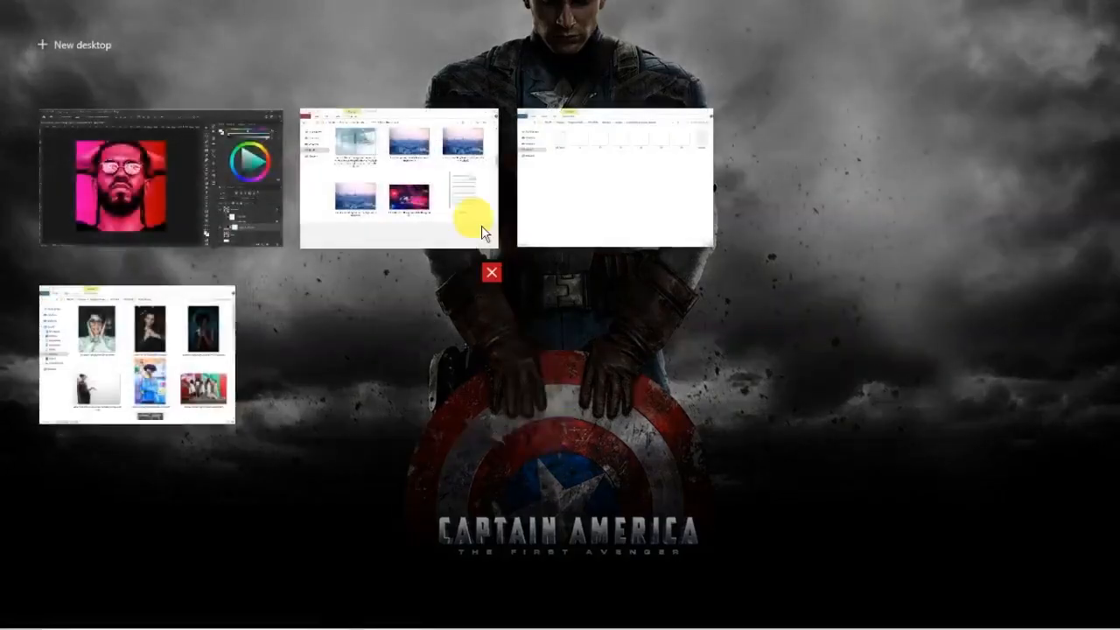
pyautogui.click(422, 206)
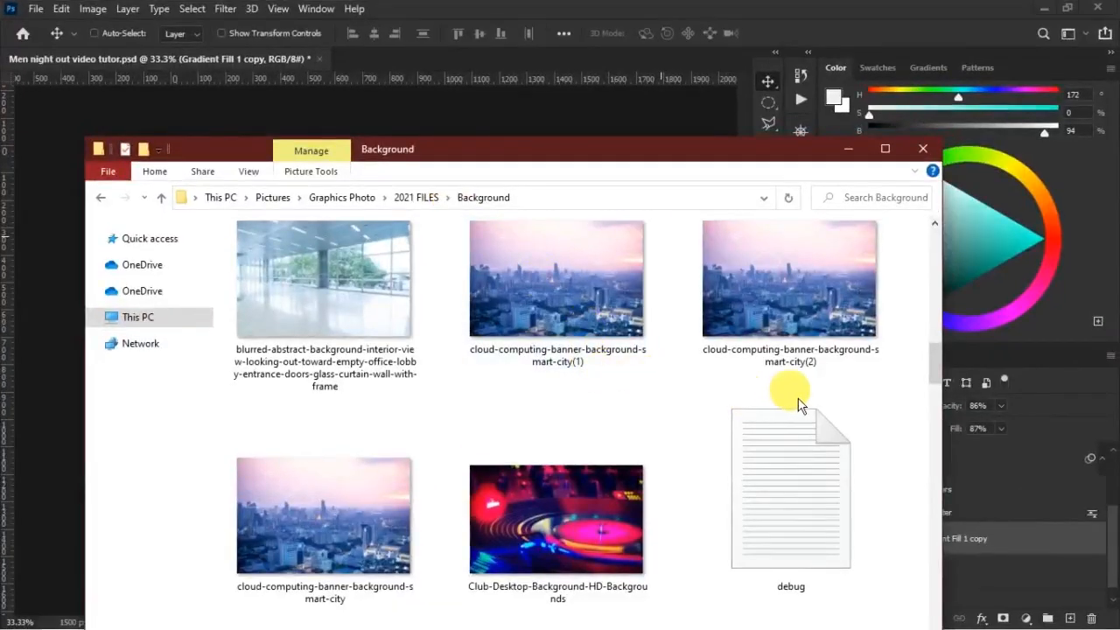
pyautogui.click(553, 291)
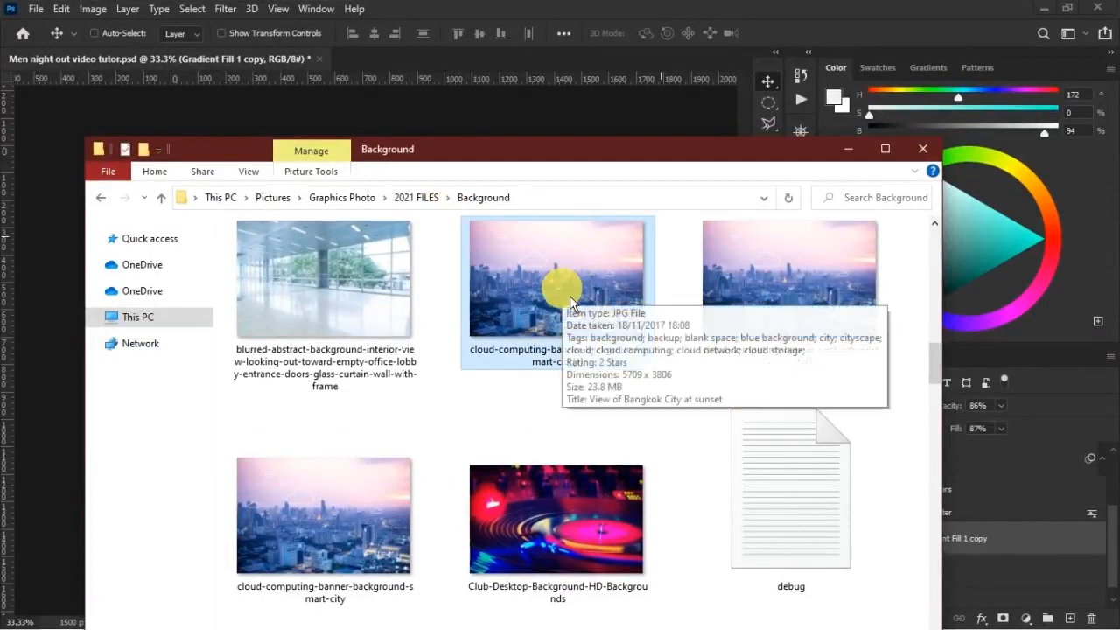
pyautogui.moveTo(739, 143); pyautogui.dragTo(884, 124)
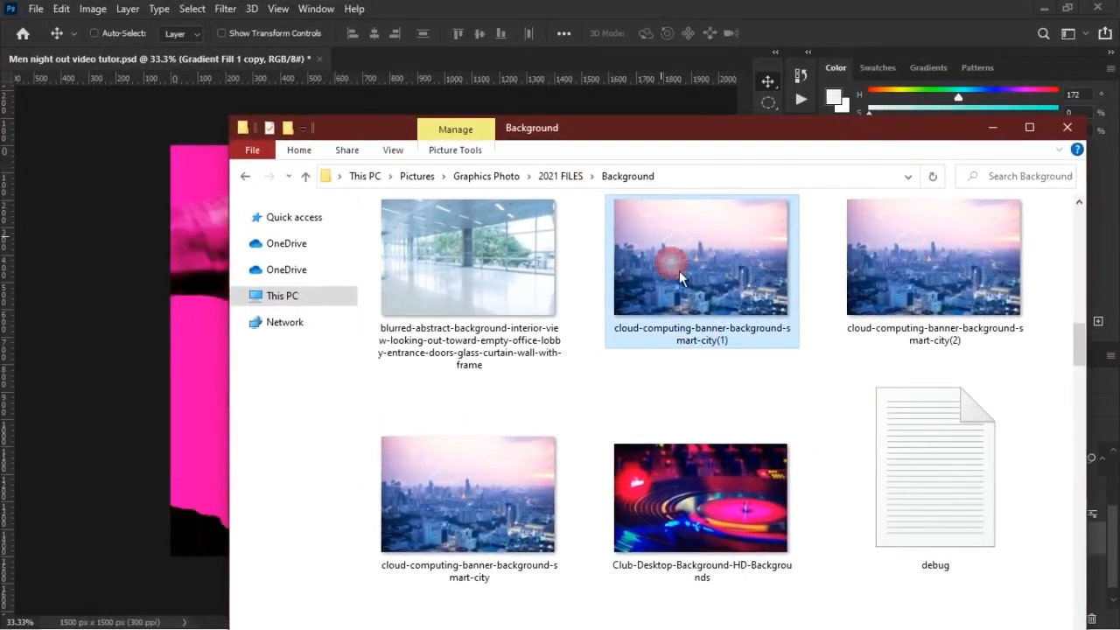
pyautogui.click(212, 342)
pyautogui.click(618, 273)
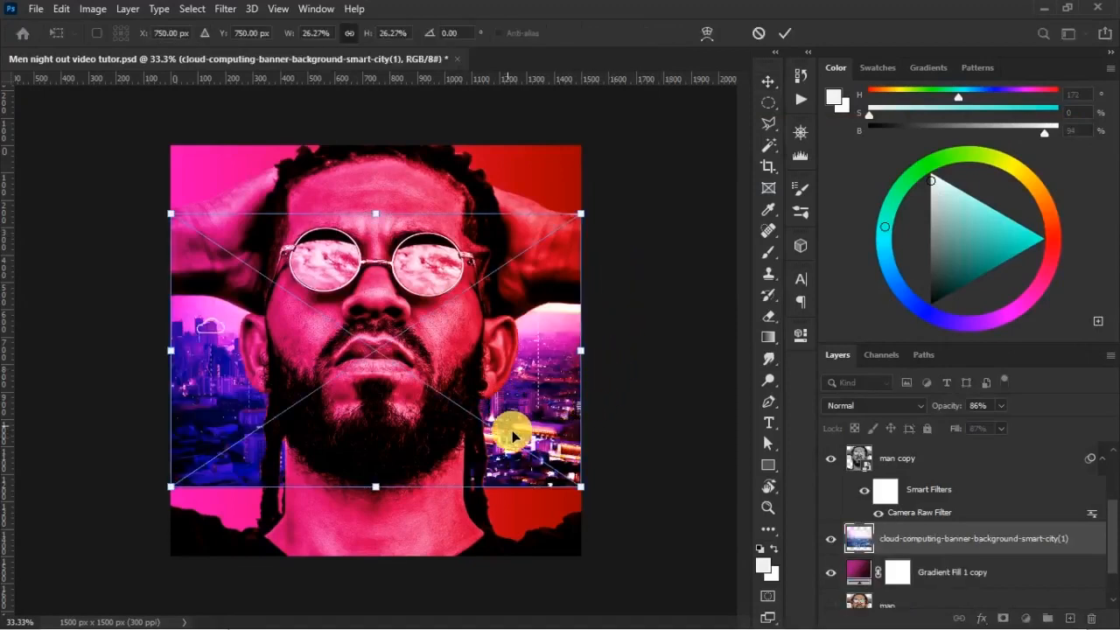
# - Move the placed city image down to the canvas's lower part, scale it to 30.21%, center it horizontally, and commit
pyautogui.moveTo(548, 412); pyautogui.dragTo(534, 491)
pyautogui.moveTo(581, 289); pyautogui.dragTo(638, 247)
pyautogui.moveTo(520, 429); pyautogui.dragTo(493, 432)
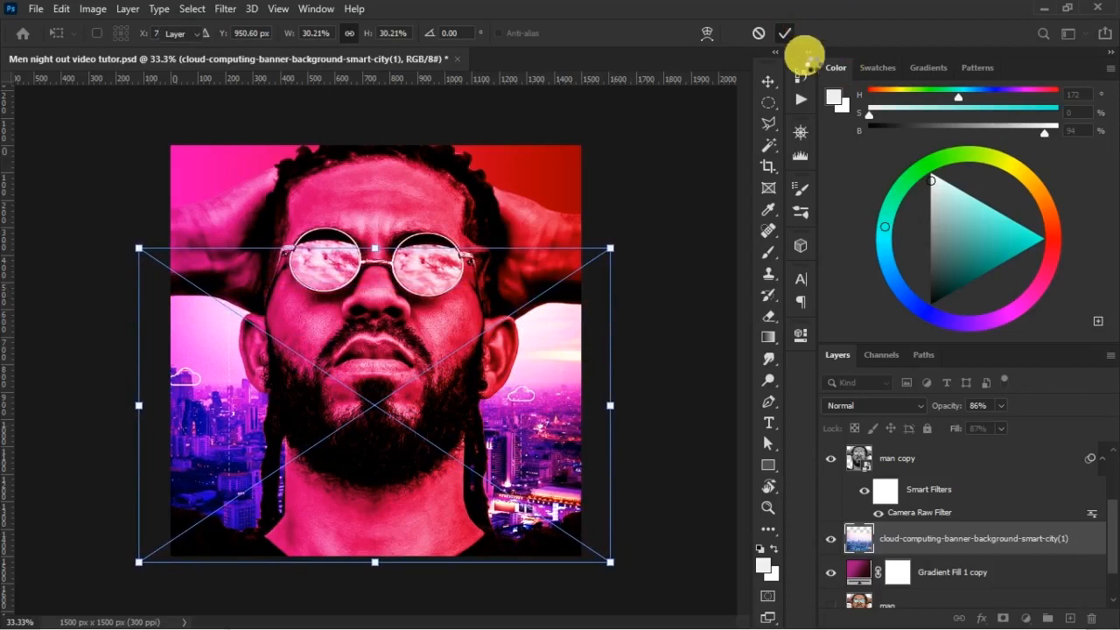
pyautogui.click(785, 34)
# - Preview blend modes for the city image layer and set it to Multiply
pyautogui.click(894, 403)
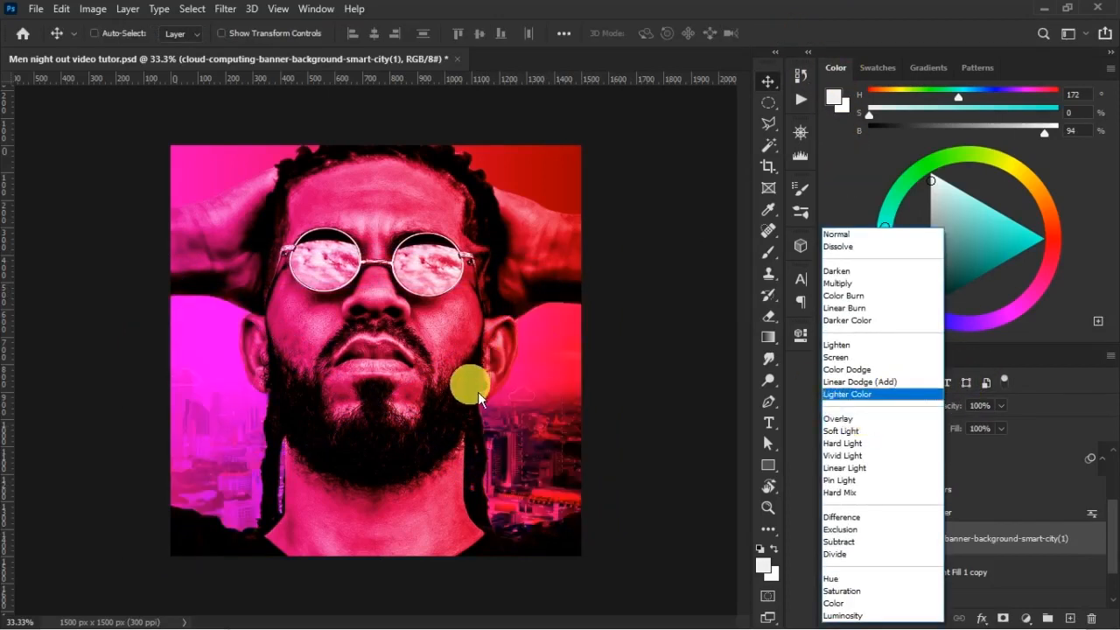
pyautogui.click(608, 416)
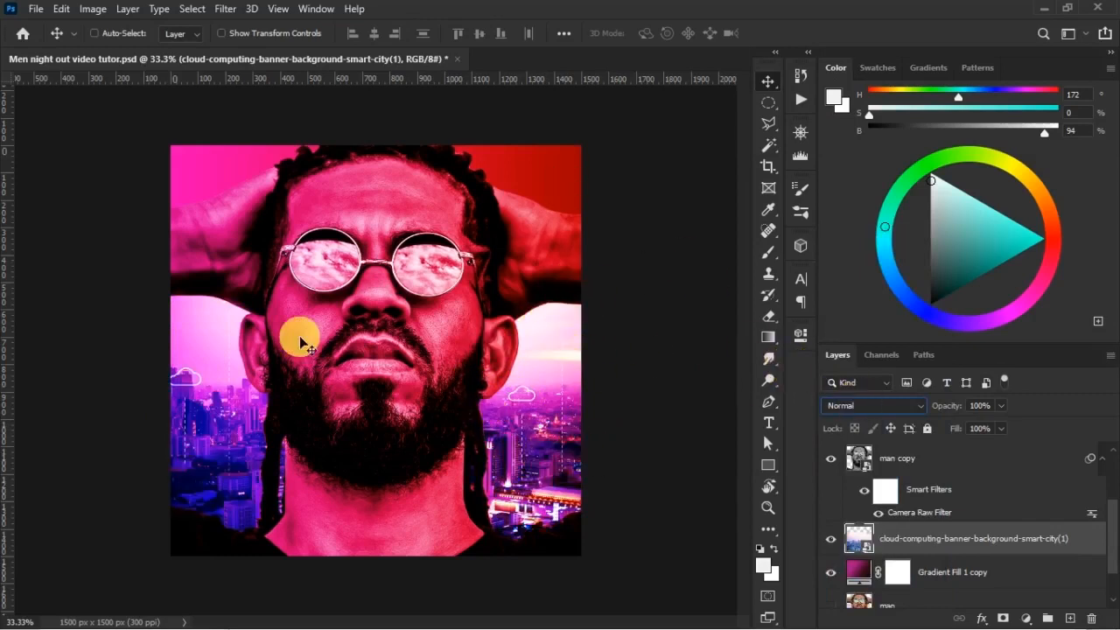
pyautogui.click(898, 405)
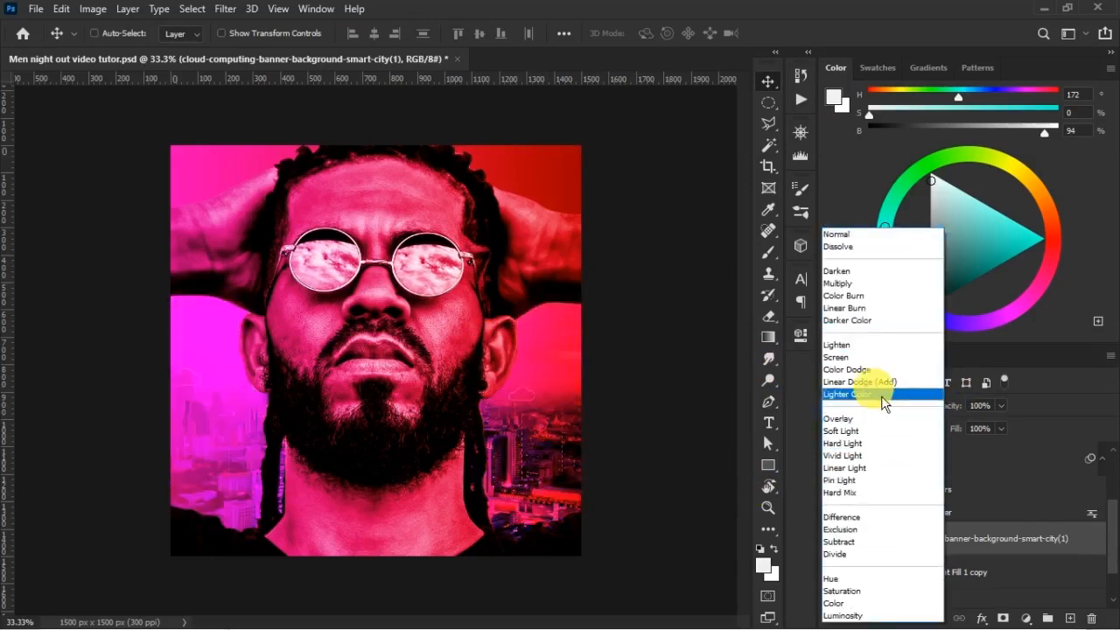
pyautogui.click(882, 287)
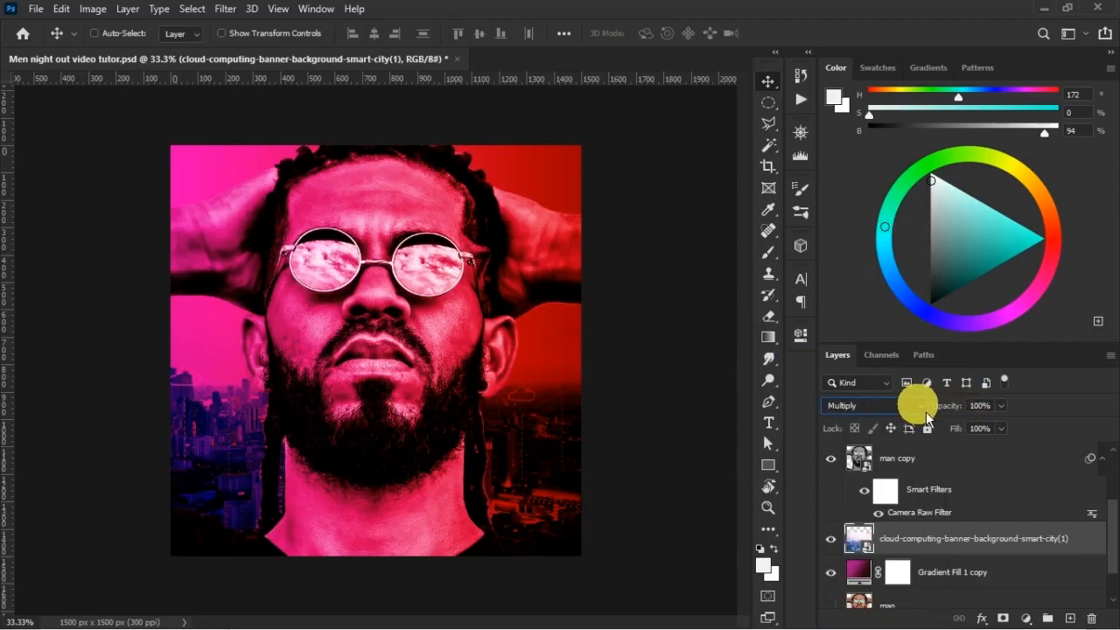
# - Set the city image layer's opacity to 89% and its fill to 85%
pyautogui.moveTo(952, 409); pyautogui.dragTo(967, 432)
pyautogui.click(960, 432)
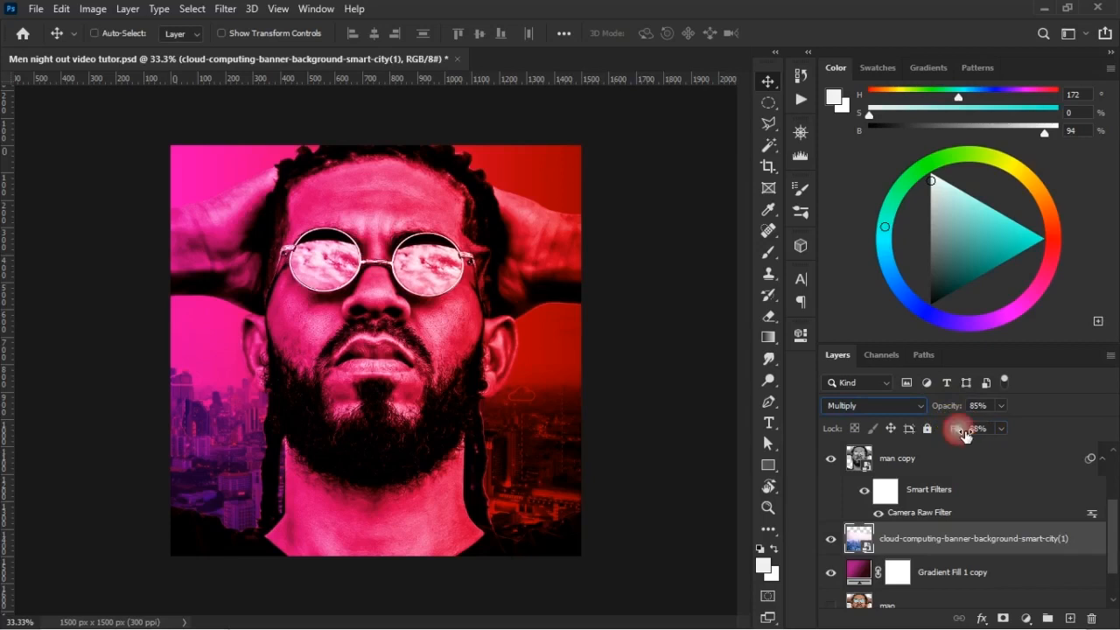
pyautogui.click(959, 416)
pyautogui.moveTo(959, 415); pyautogui.dragTo(961, 416)
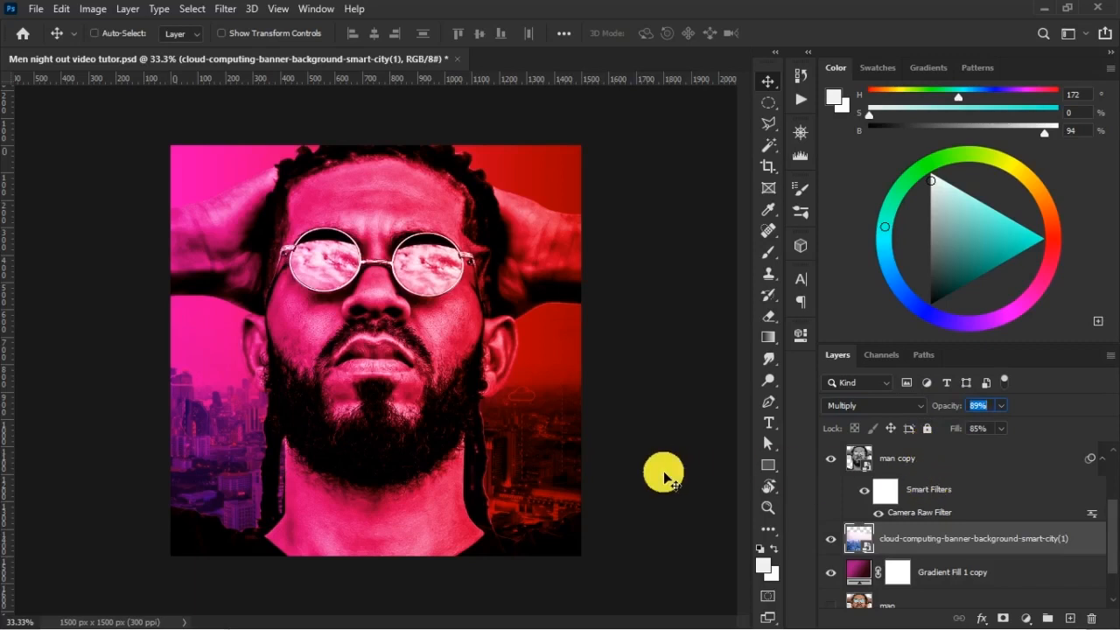
# - Shift the city image slightly downward with Free Transform and commit the new position
pyautogui.hotkey('ctrl', 't')
pyautogui.moveTo(561, 431); pyautogui.dragTo(563, 445)
pyautogui.doubleClick(559, 442)
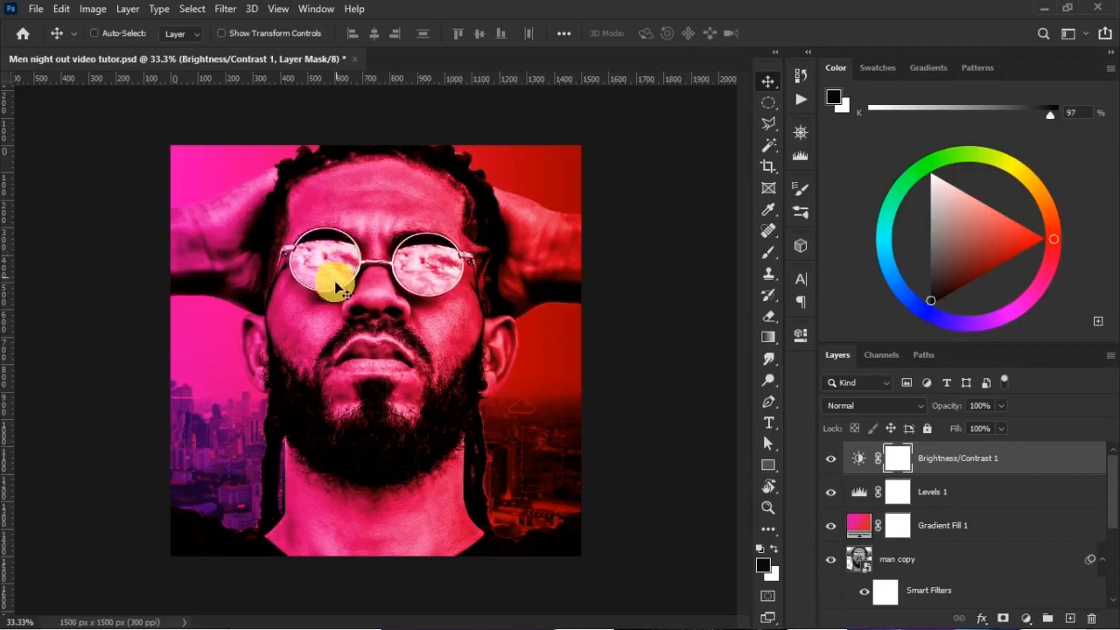
# - Examine the man's face and sunglasses up close
pyautogui.press('z')
pyautogui.moveTo(253, 144); pyautogui.dragTo(512, 388)
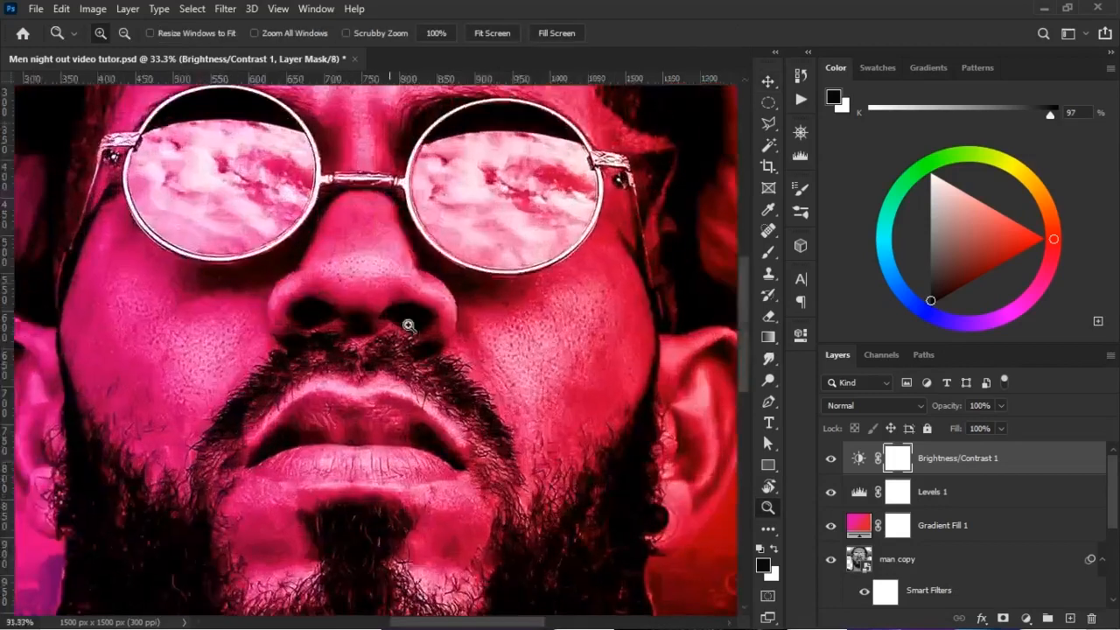
pyautogui.scroll(1, 359, 270)
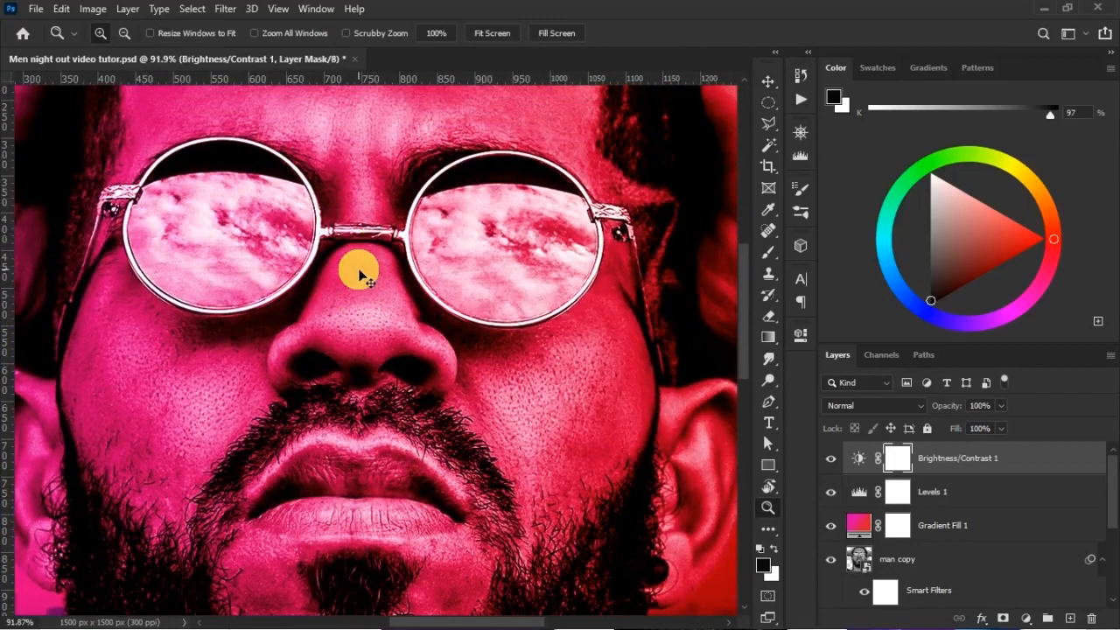
pyautogui.press('v')
pyautogui.scroll(-1, 360, 274)
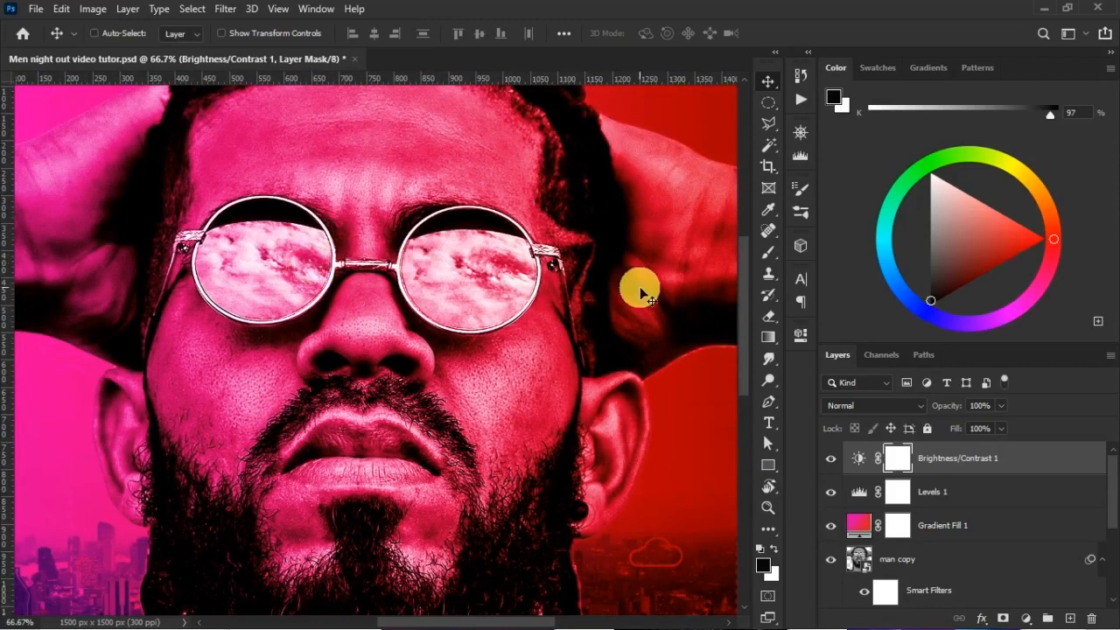
# - Select both sunglass lenses on the man copy layer with two additive elliptical marquee selections, feathered 1.2 px
pyautogui.click(1001, 555)
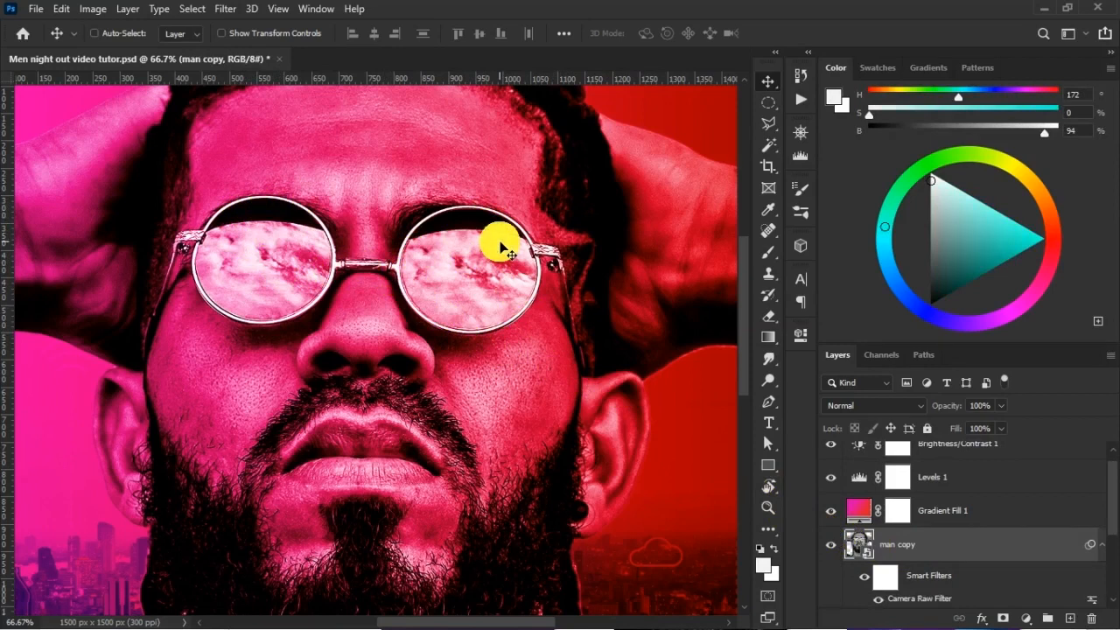
pyautogui.click(775, 103)
pyautogui.click(820, 113)
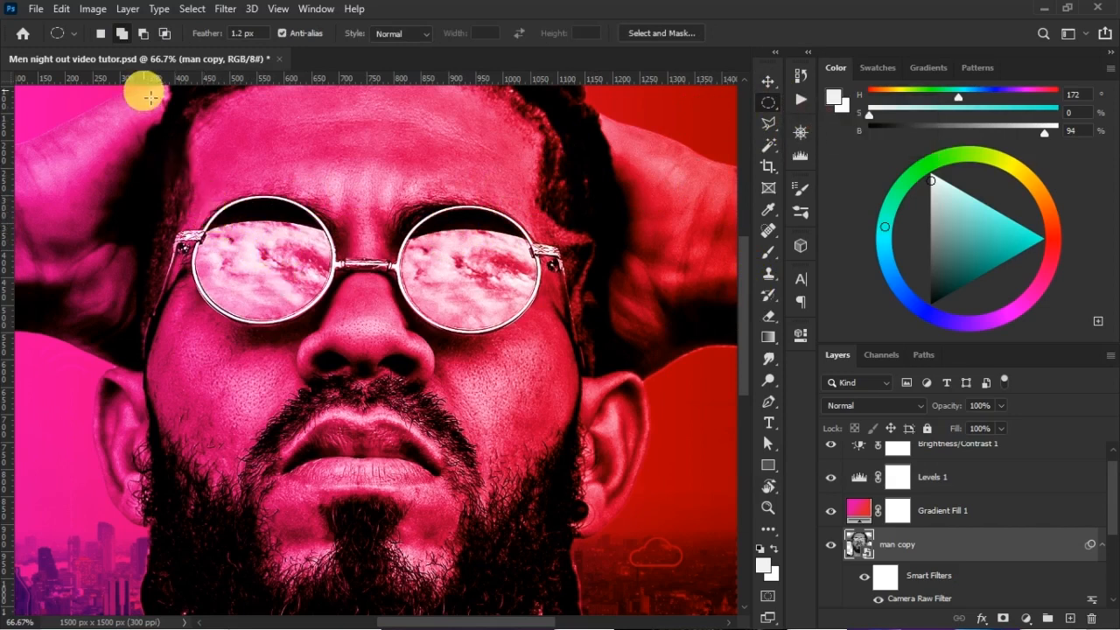
pyautogui.moveTo(207, 200); pyautogui.dragTo(339, 328)
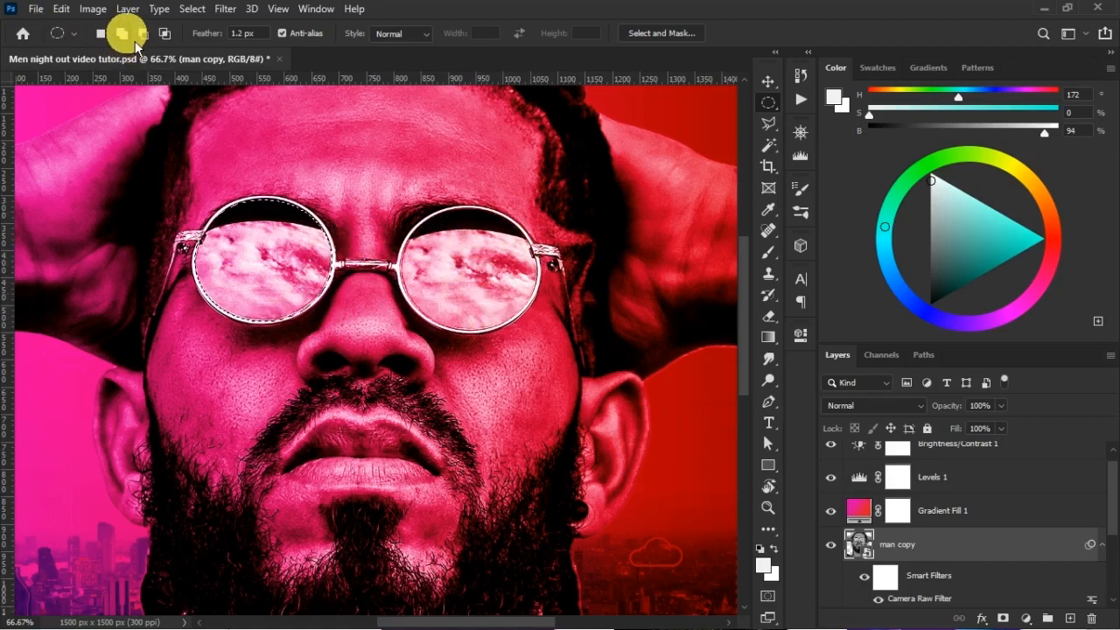
pyautogui.click(103, 35)
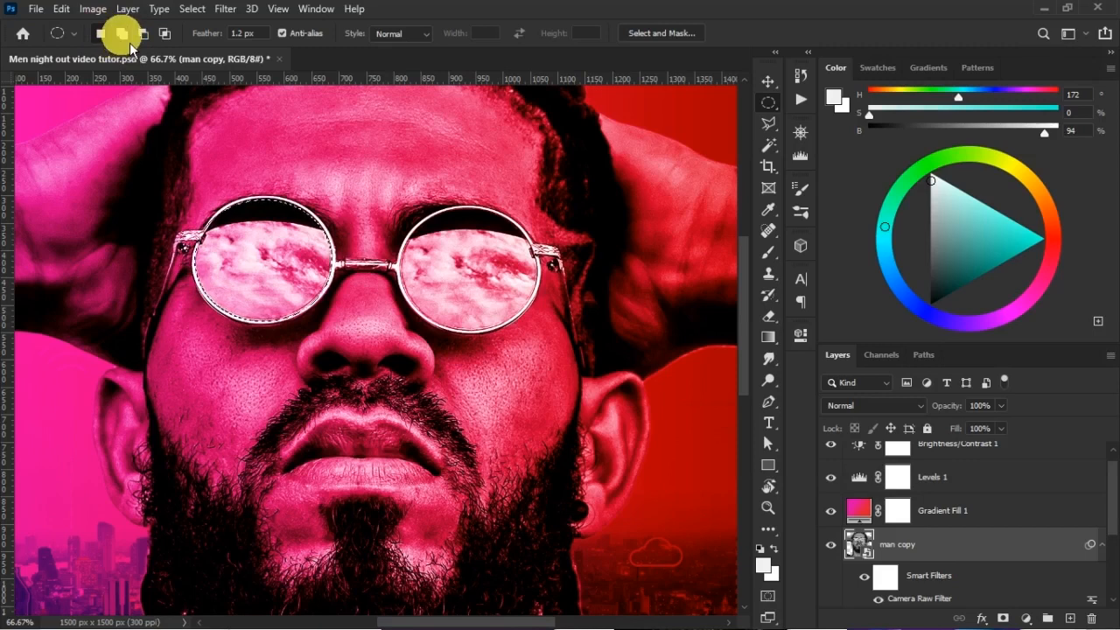
pyautogui.moveTo(412, 230); pyautogui.dragTo(551, 351)
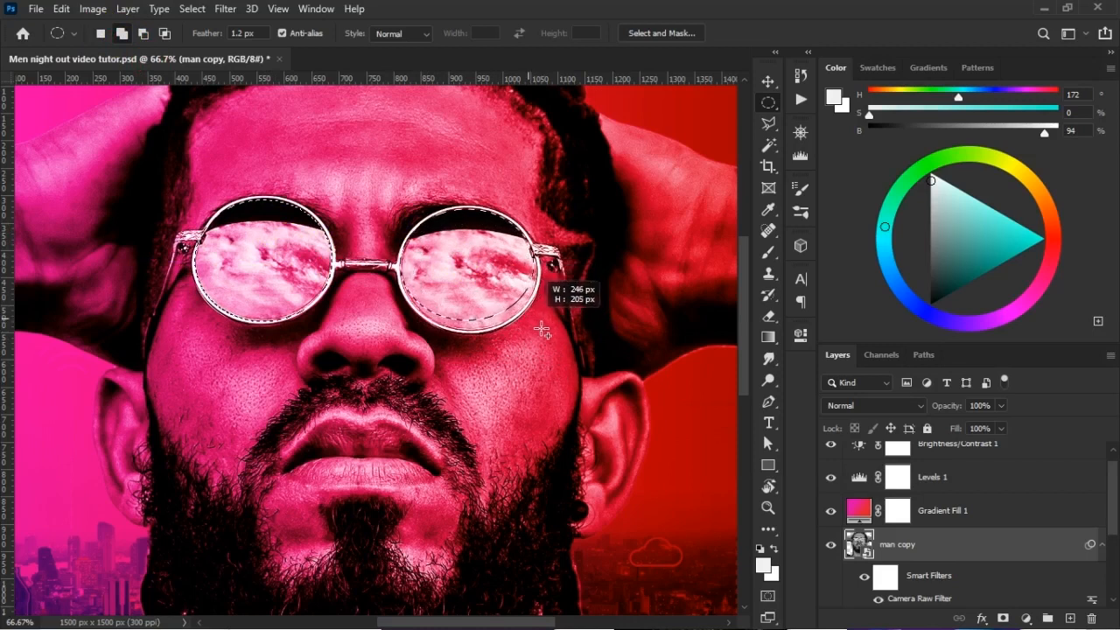
pyautogui.moveTo(544, 336); pyautogui.dragTo(546, 339)
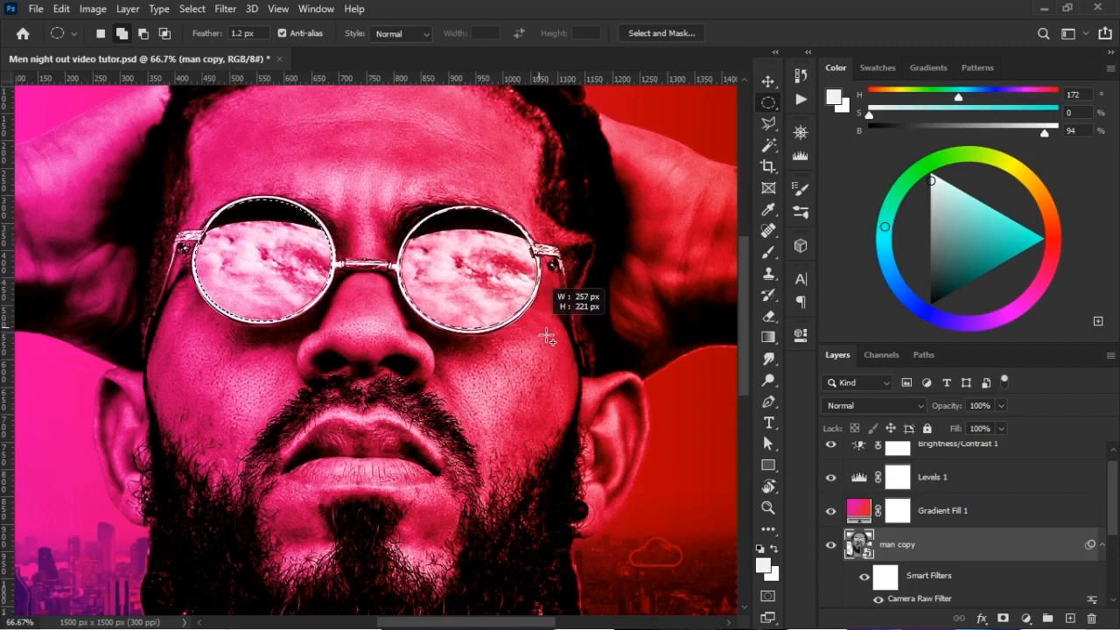
pyautogui.click(261, 36)
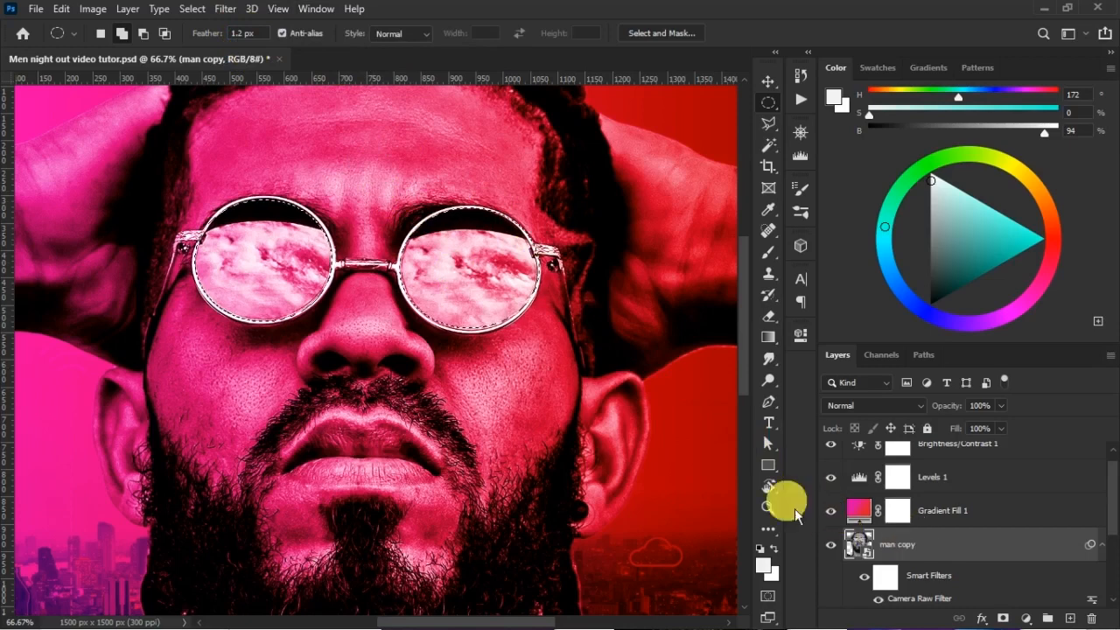
# - Copy the selected lenses to a new layer and move it above the Brightness/Contrast 1 adjustment layer
pyautogui.rightClick(500, 269)
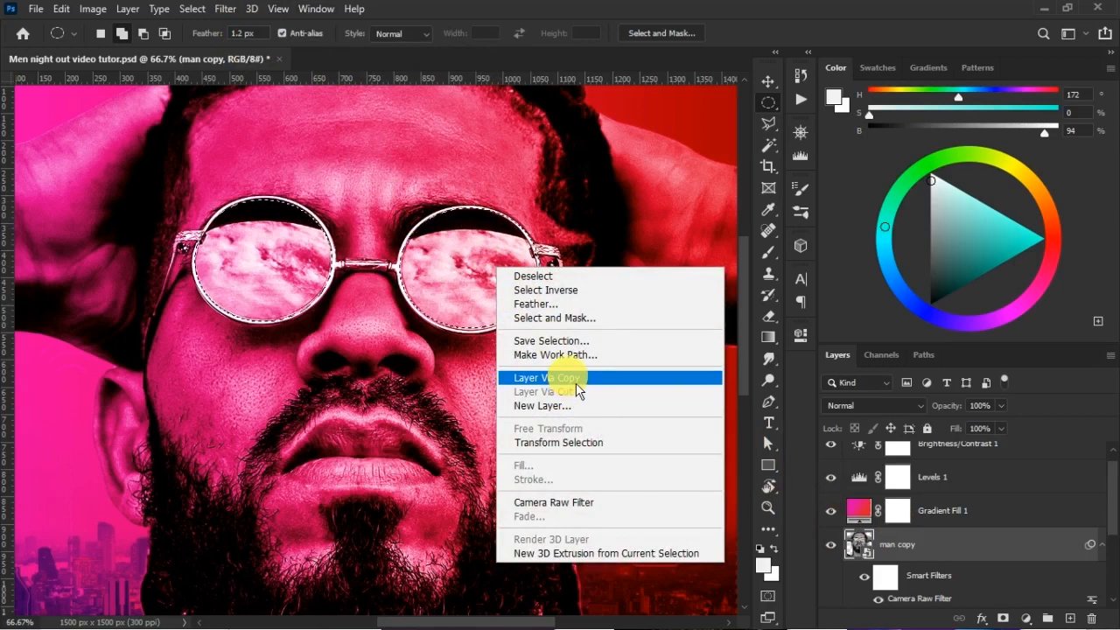
pyautogui.click(577, 379)
pyautogui.click(831, 576)
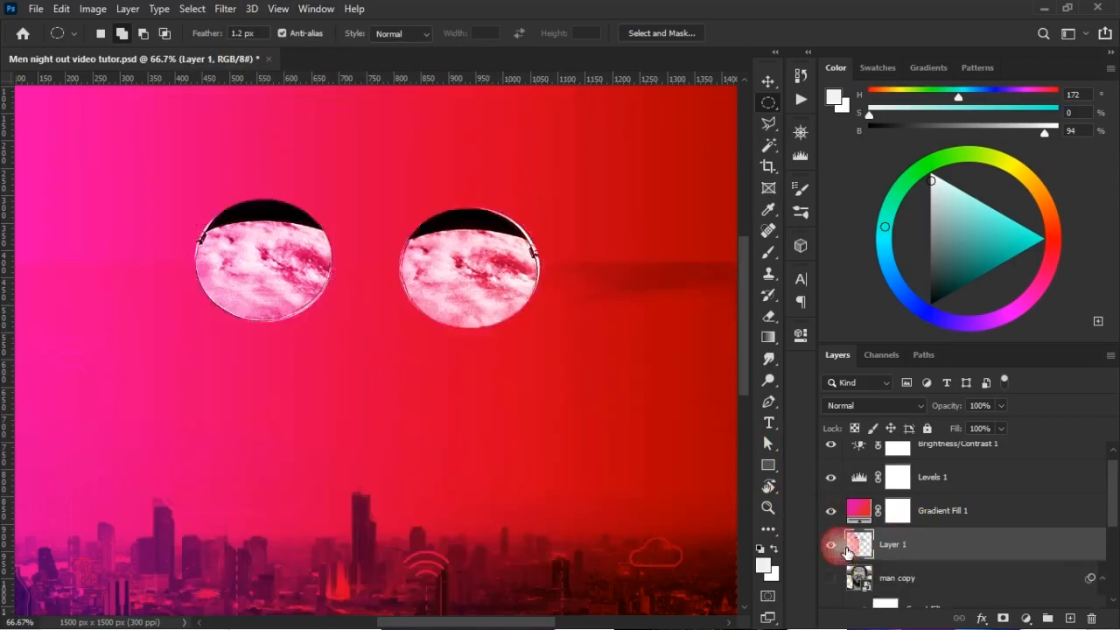
pyautogui.click(831, 577)
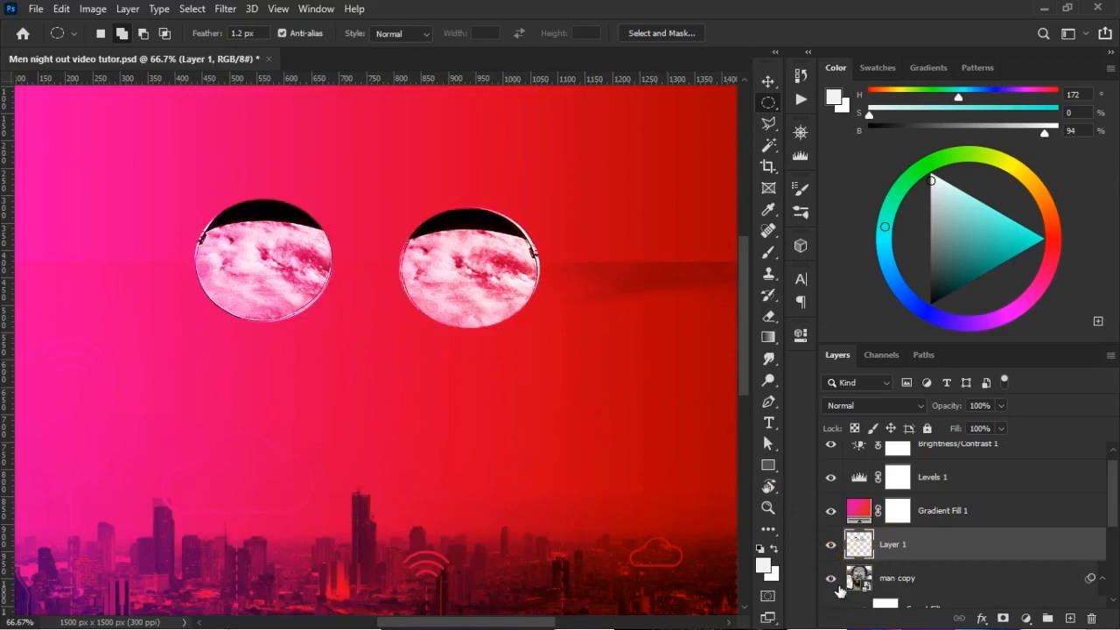
pyautogui.click(831, 577)
pyautogui.click(767, 81)
pyautogui.moveTo(937, 557); pyautogui.dragTo(959, 451)
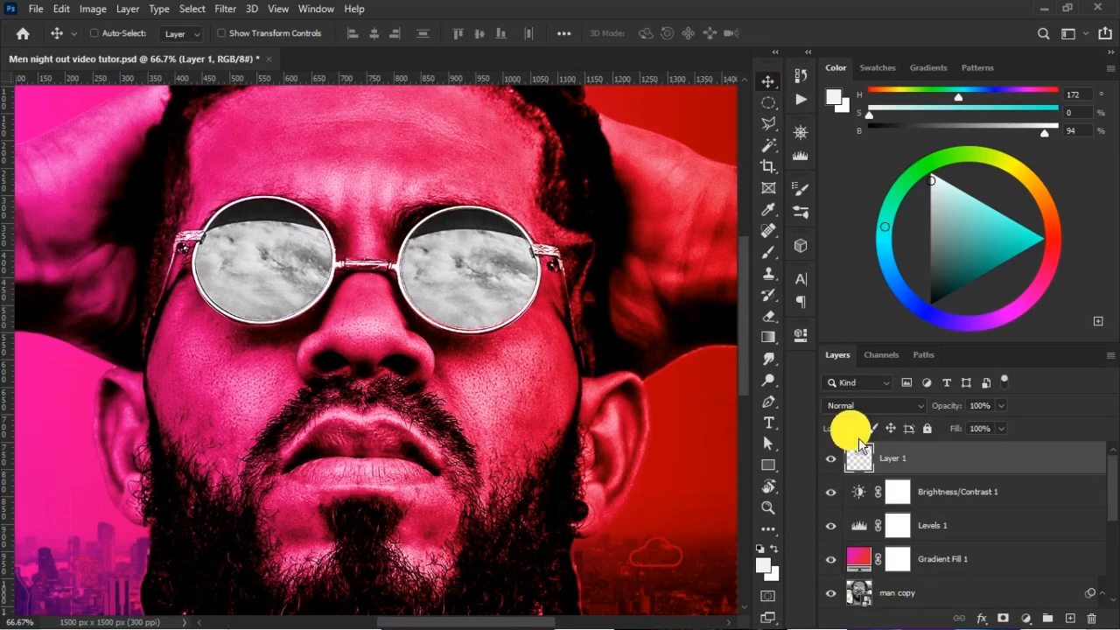
# - Switch to File Explorer and place the vZCFqcyNMl image from the Party Models folder into the poster document
pyautogui.press('super+Tab')
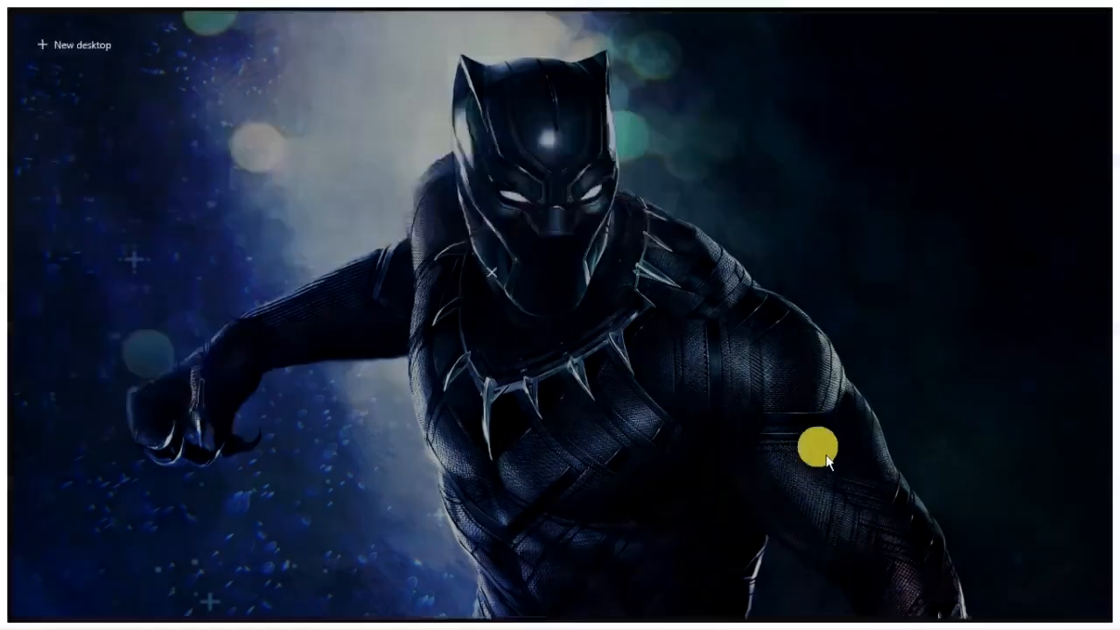
pyautogui.click(310, 359)
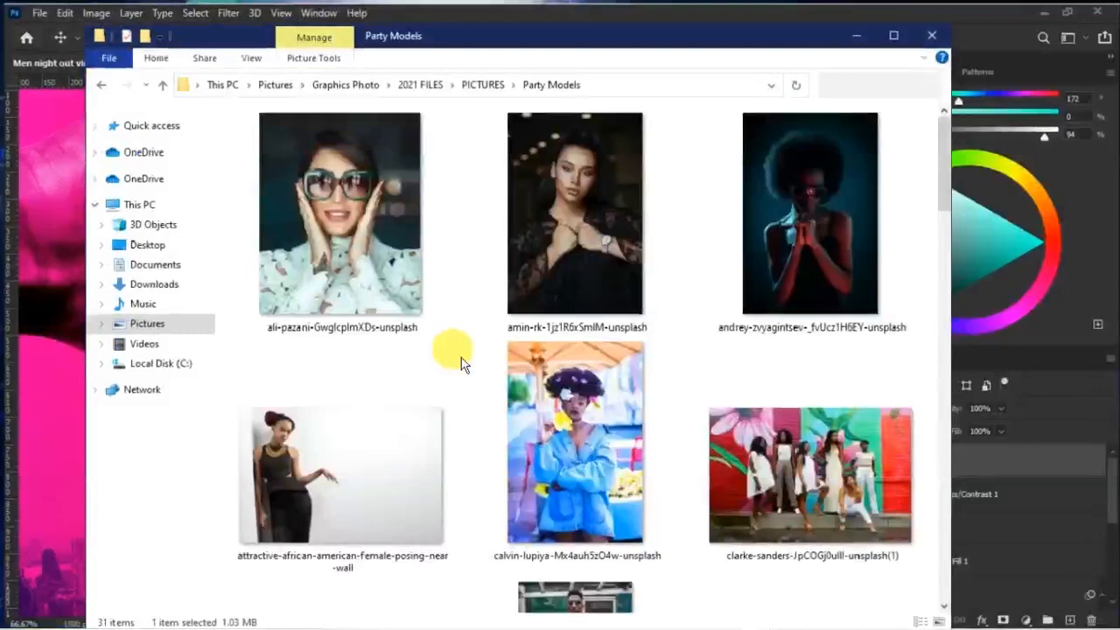
pyautogui.scroll(-10, 462, 362)
pyautogui.click(826, 282)
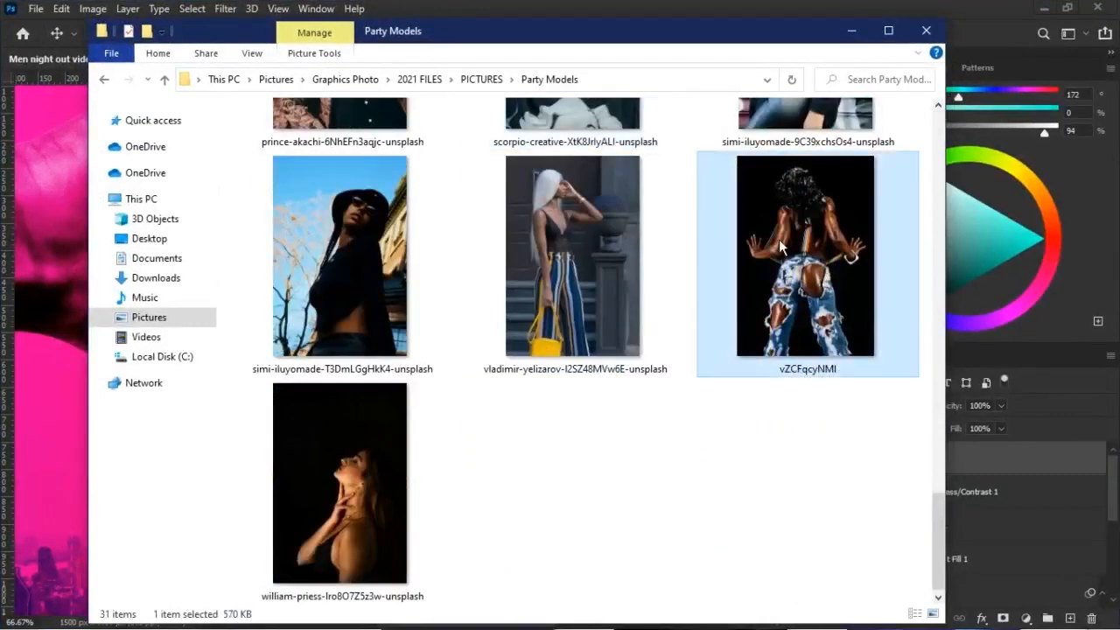
pyautogui.moveTo(789, 254); pyautogui.dragTo(70, 351)
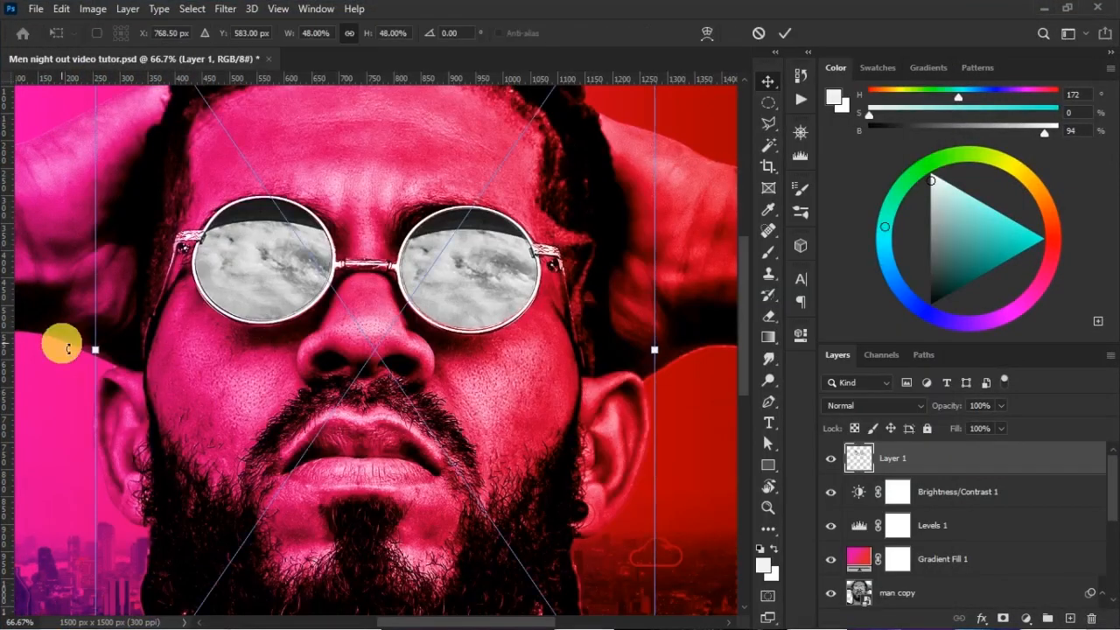
# - Scale the placed dancer image to about 38.67%, shift it over the upper part of the poster and commit the placement
pyautogui.hotkey('ctrl', '-')
pyautogui.hotkey('ctrl', '-')
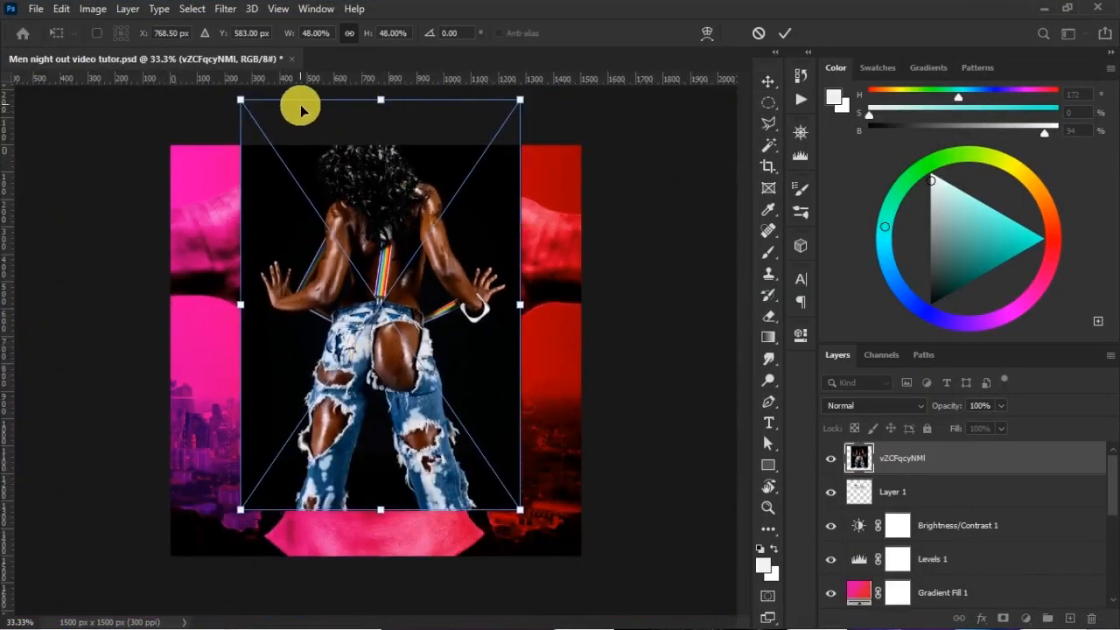
pyautogui.moveTo(239, 102); pyautogui.dragTo(296, 179)
pyautogui.moveTo(374, 295); pyautogui.dragTo(317, 251)
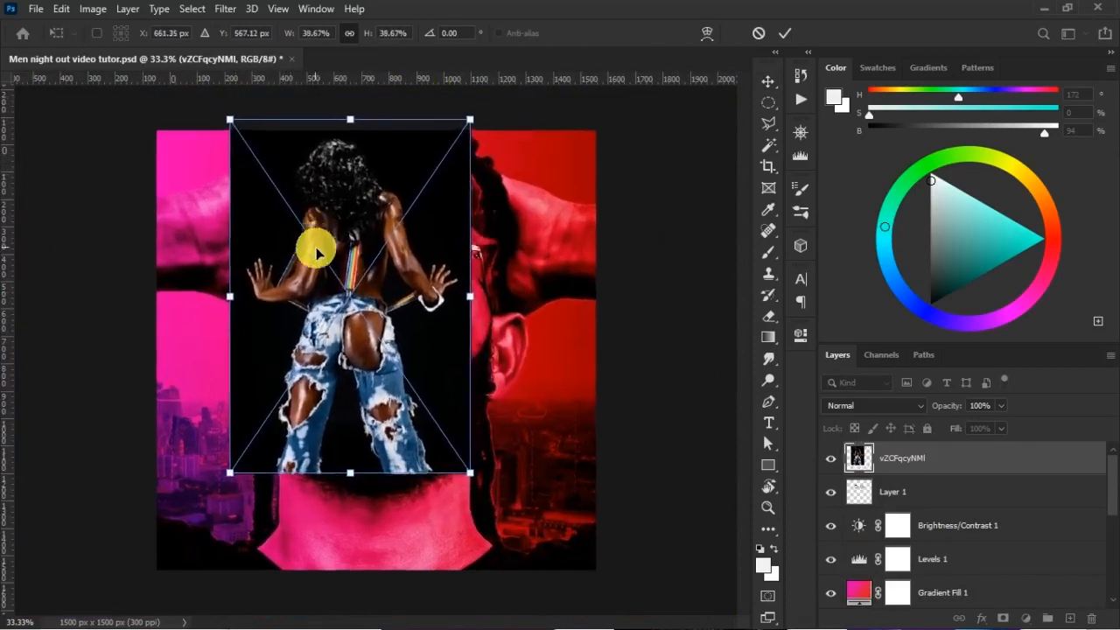
pyautogui.hotkey('ctrl', '+')
pyautogui.hotkey('ctrl', '-')
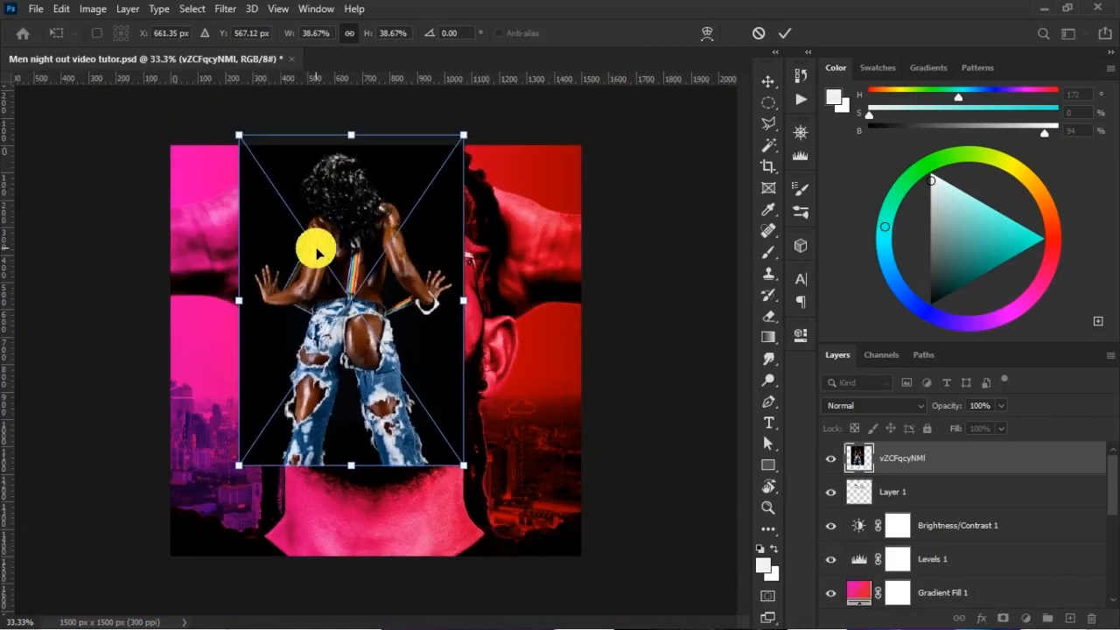
pyautogui.moveTo(317, 251); pyautogui.dragTo(380, 171)
pyautogui.press('Return')
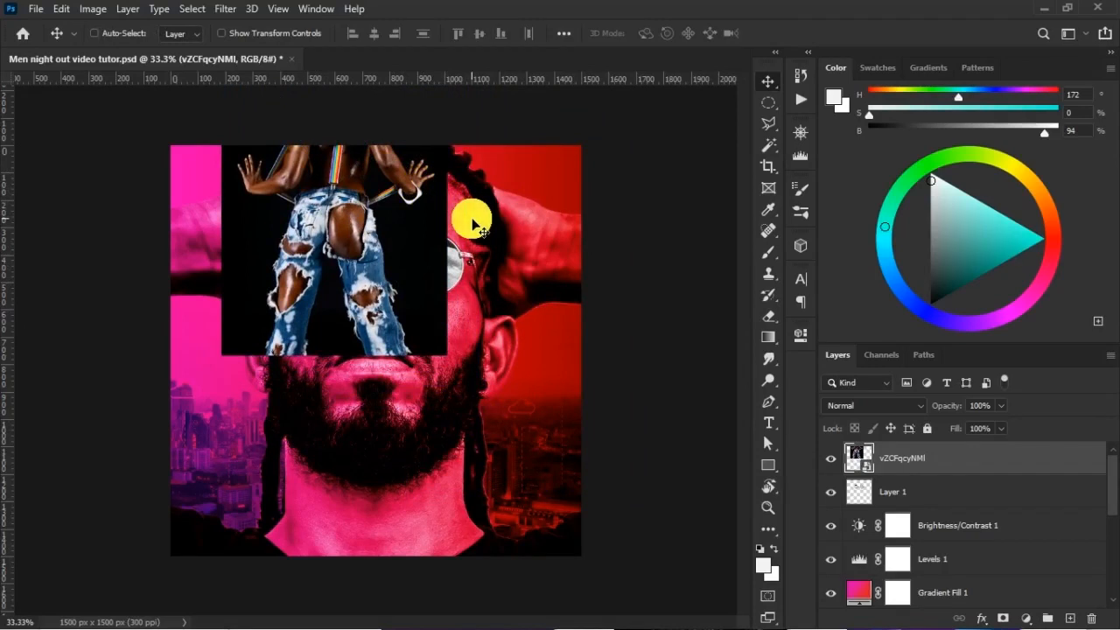
# - Reposition the dancer image over the sunglasses and clip it to the copied lens layer
pyautogui.moveTo(435, 264); pyautogui.dragTo(463, 450)
pyautogui.moveTo(398, 286); pyautogui.dragTo(370, 120)
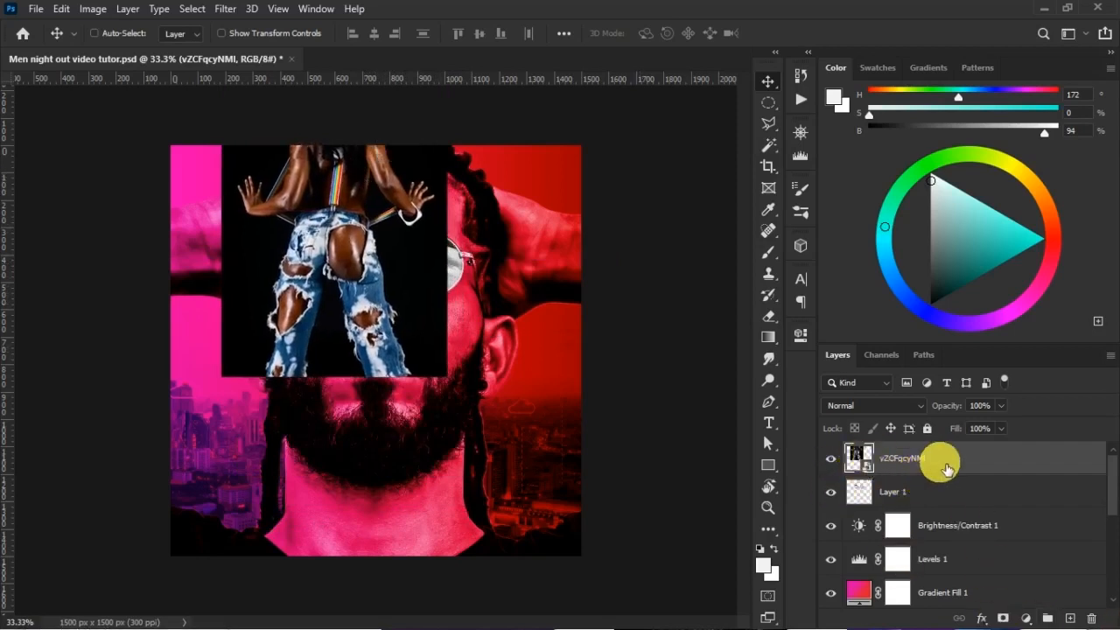
pyautogui.rightClick(948, 470)
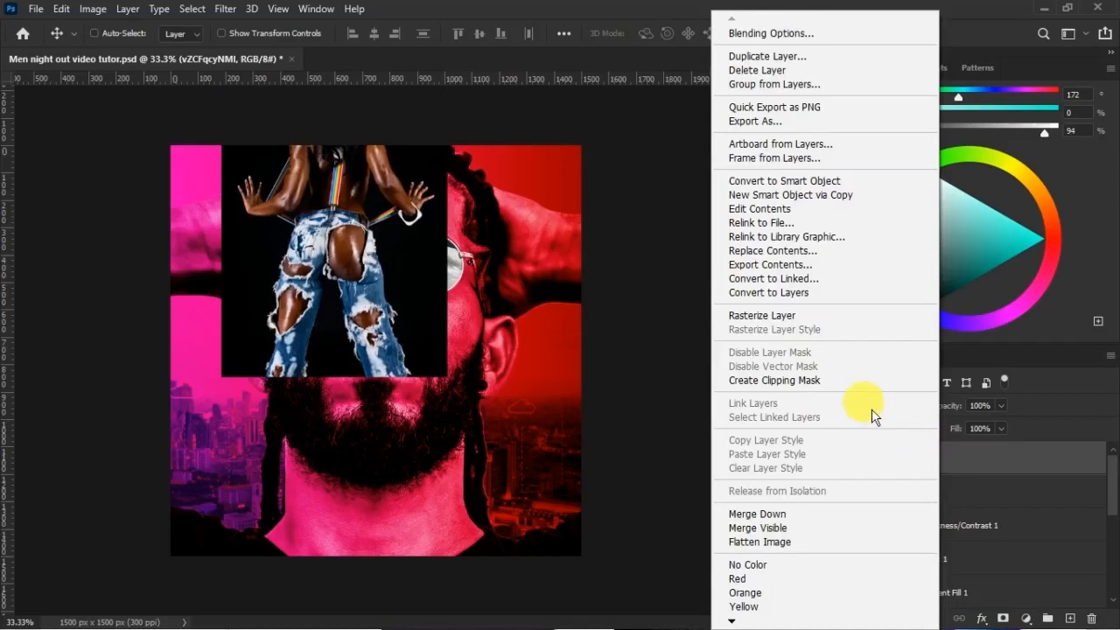
pyautogui.click(852, 385)
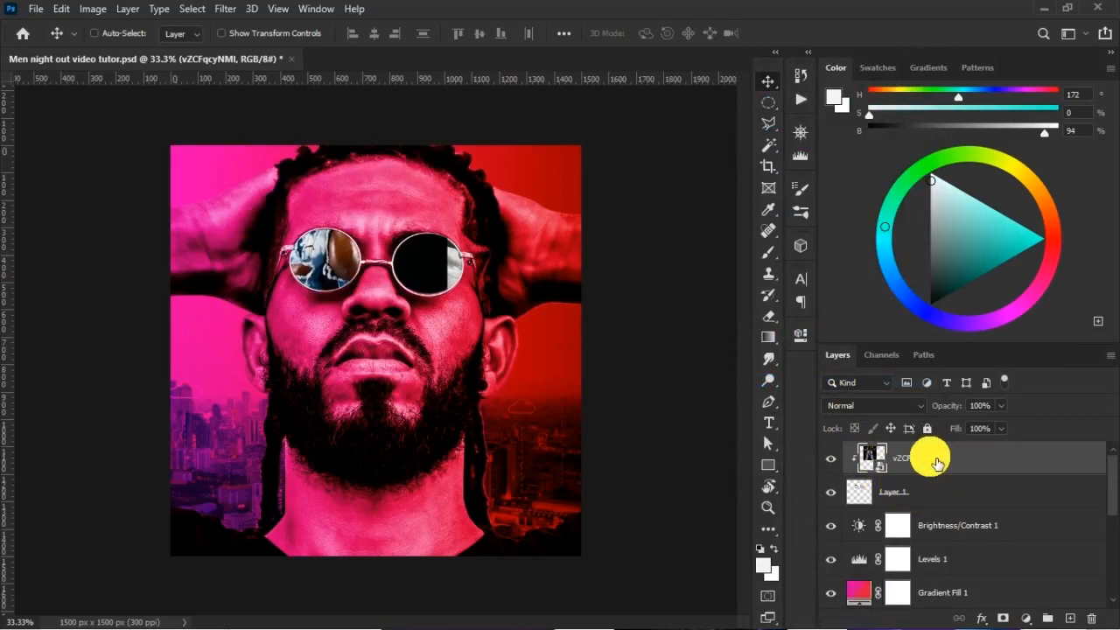
# - Scale the clipped dancer image to about 22.64% with Free Transform and fit it inside the left lens
pyautogui.press('ctrl')
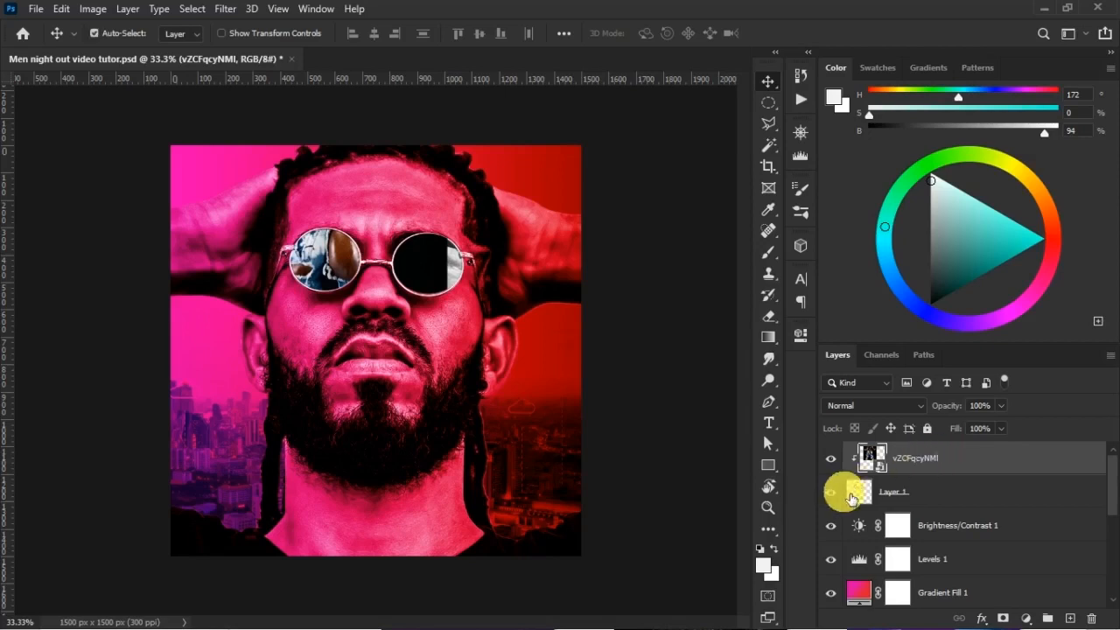
pyautogui.hotkey('ctrl', 't')
pyautogui.moveTo(425, 243); pyautogui.dragTo(368, 280)
pyautogui.moveTo(427, 377); pyautogui.dragTo(353, 296)
pyautogui.moveTo(315, 184); pyautogui.dragTo(391, 247)
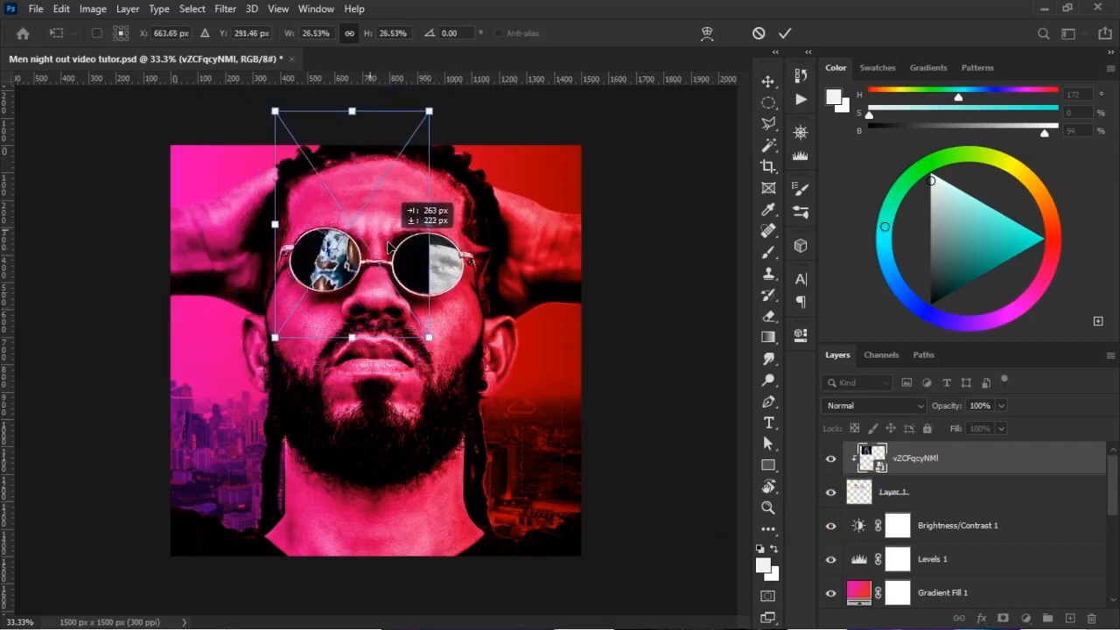
pyautogui.moveTo(263, 348); pyautogui.dragTo(287, 324)
pyautogui.moveTo(340, 267)
pyautogui.mouseDown()
pyautogui.moveTo(322, 280)
pyautogui.moveTo(332, 280)
pyautogui.mouseUp()
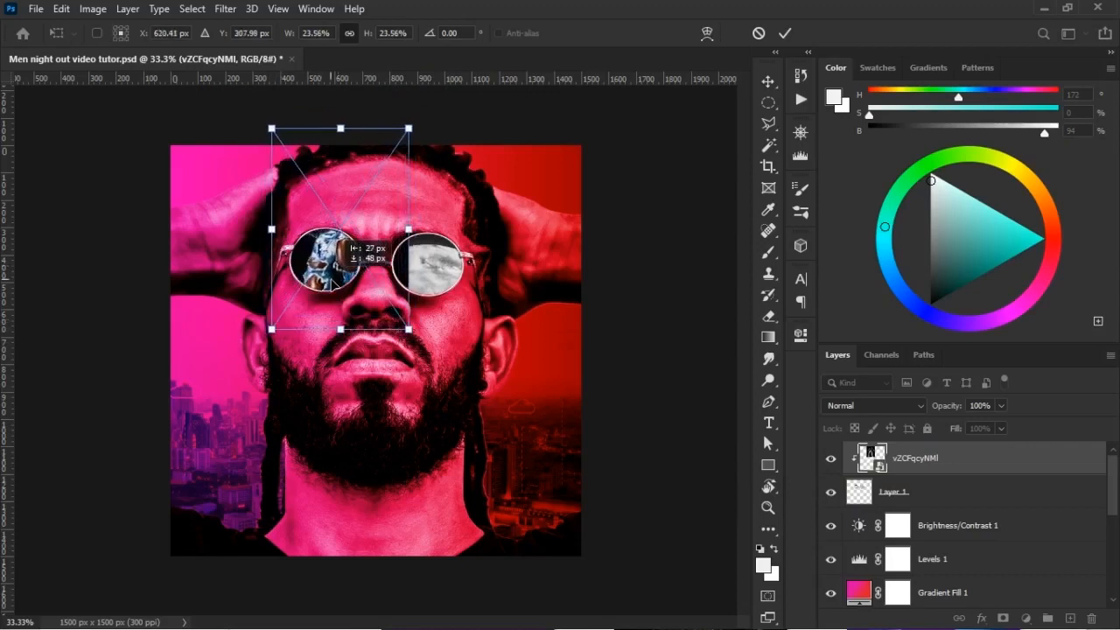
pyautogui.moveTo(407, 328); pyautogui.dragTo(403, 323)
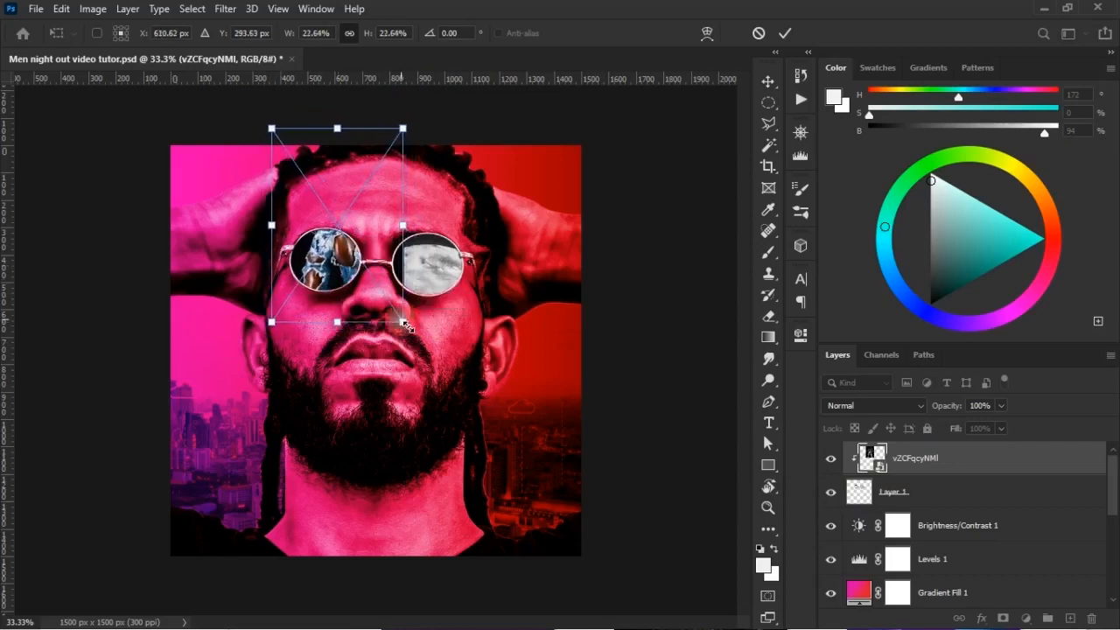
pyautogui.press('Return')
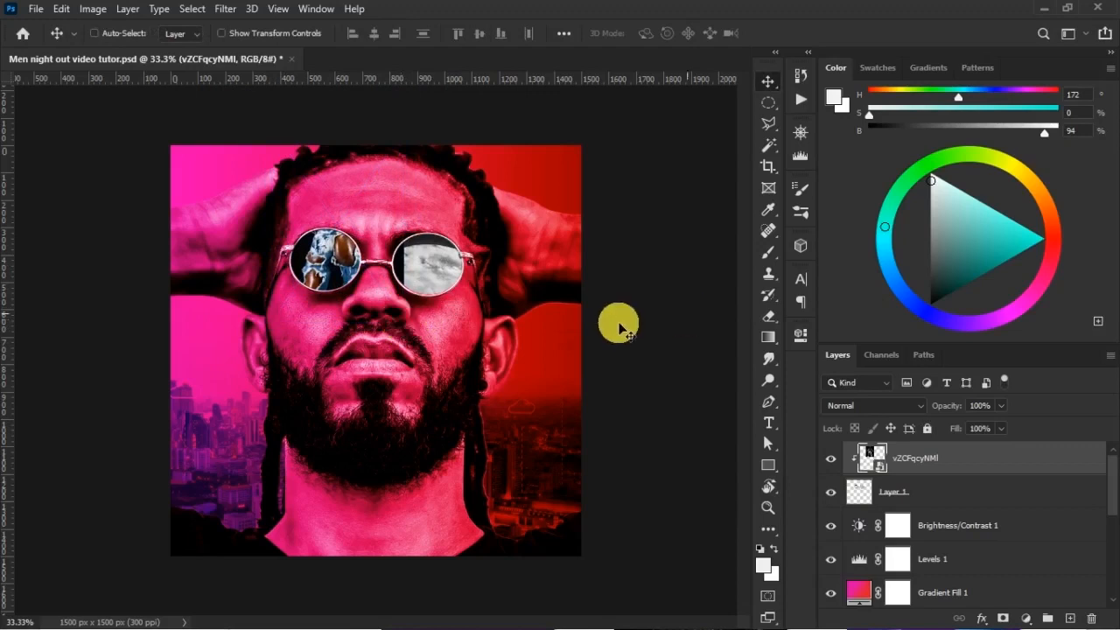
pyautogui.hotkey('ctrl', 't')
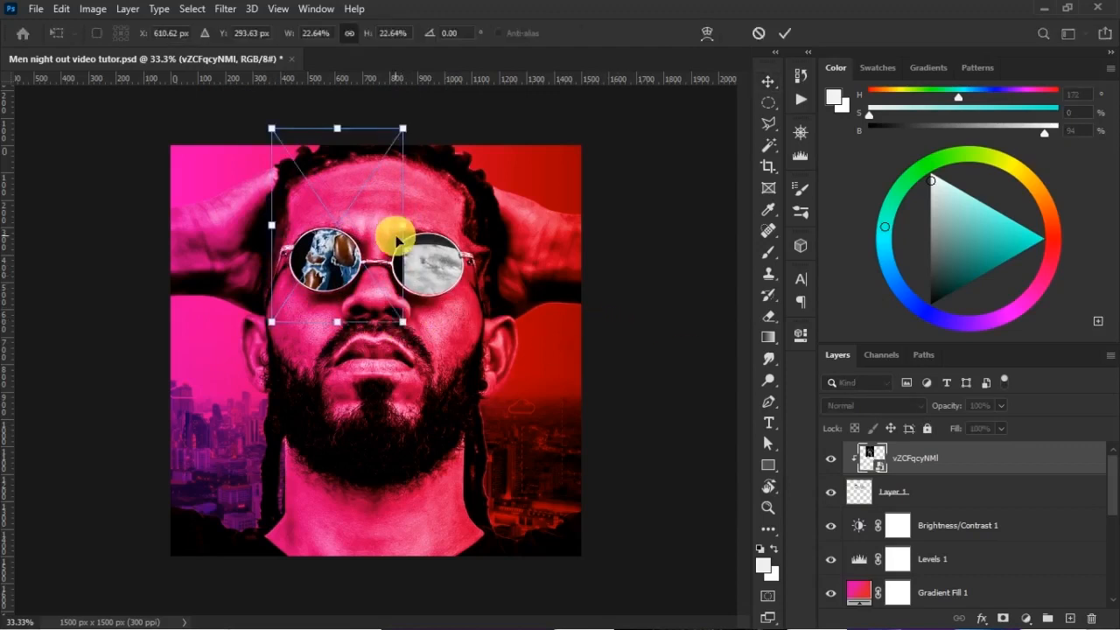
pyautogui.press('Return')
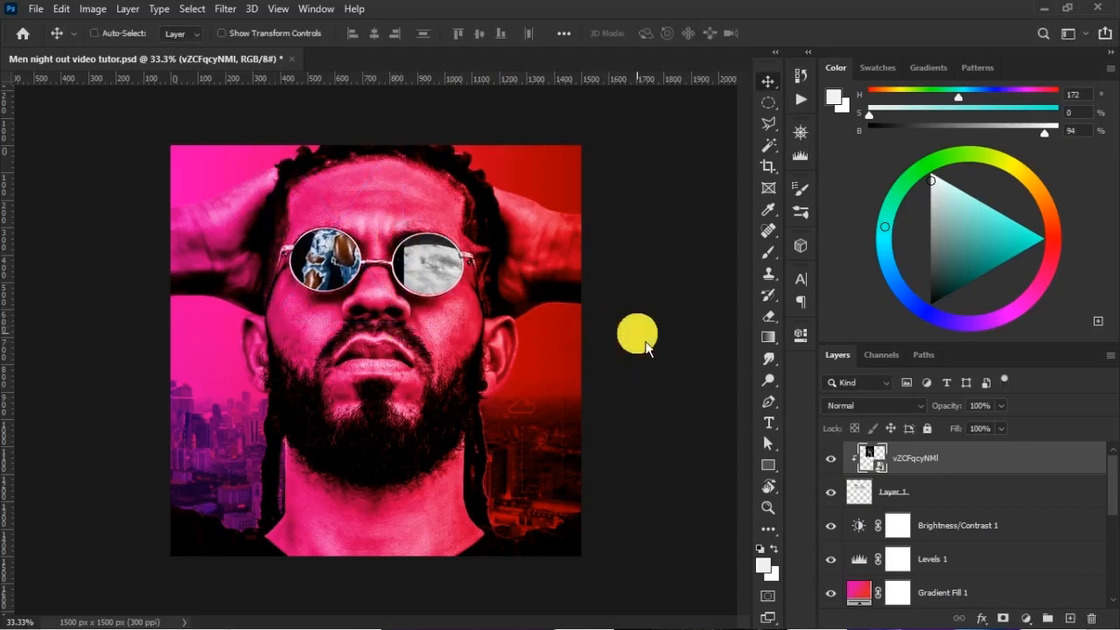
# - Duplicate the dancer image layer, move the copy over the right lens and clip it to the lens layer
pyautogui.hotkey('ctrl', 'j')
pyautogui.moveTo(360, 245); pyautogui.dragTo(472, 261)
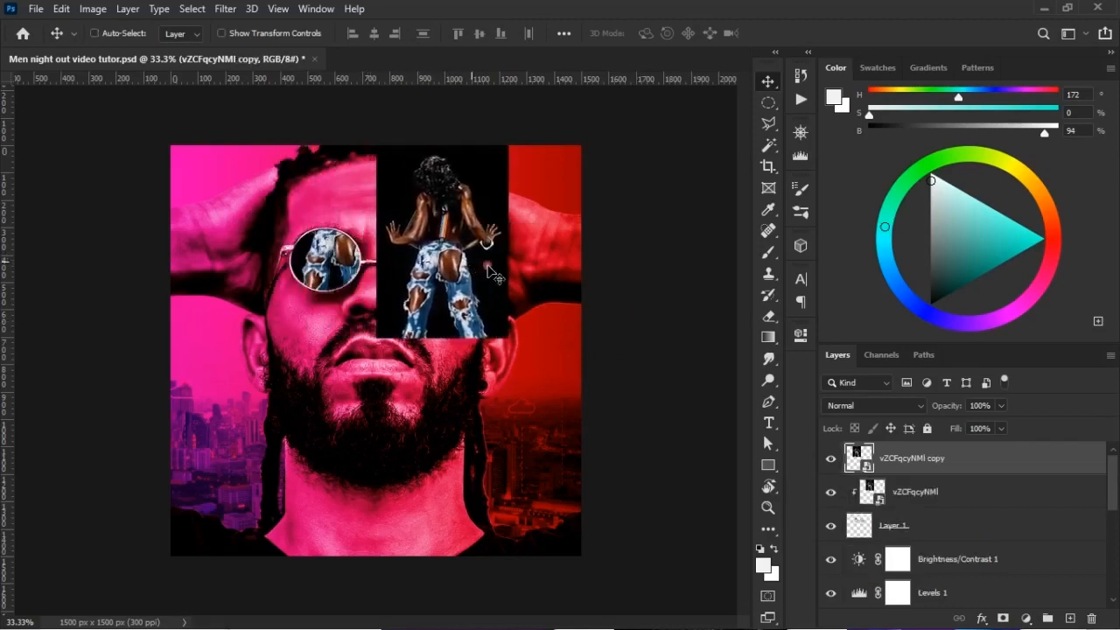
pyautogui.rightClick(971, 463)
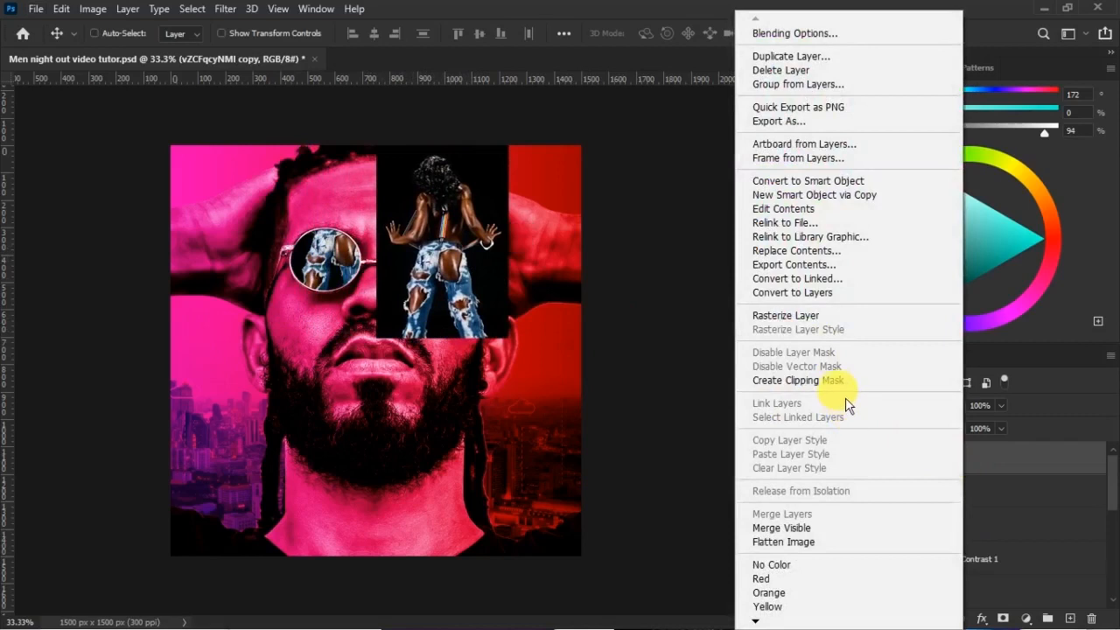
pyautogui.click(774, 380)
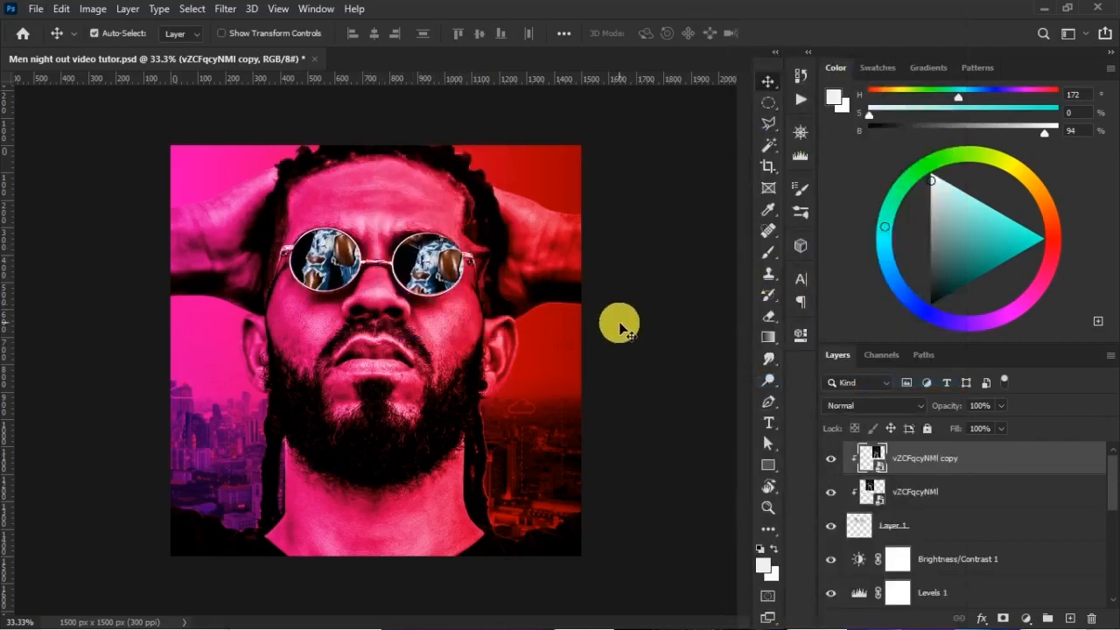
# - Nudge the duplicated dancer image slightly upward inside the right lens with Free Transform
pyautogui.hotkey('ctrl', 't')
pyautogui.moveTo(445, 251); pyautogui.dragTo(444, 239)
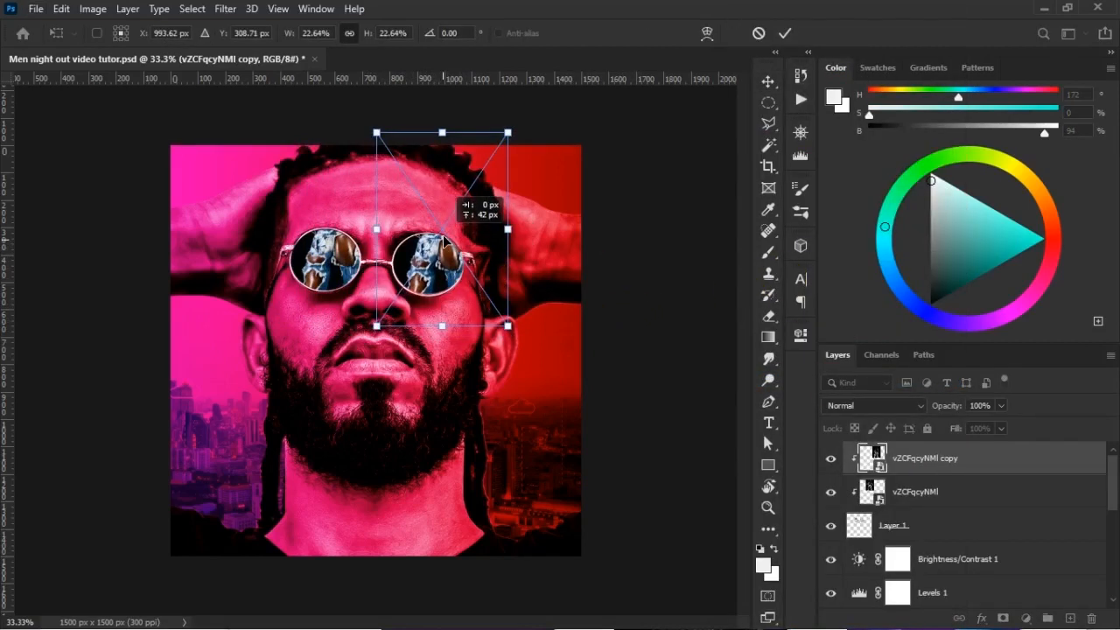
pyautogui.press('Return')
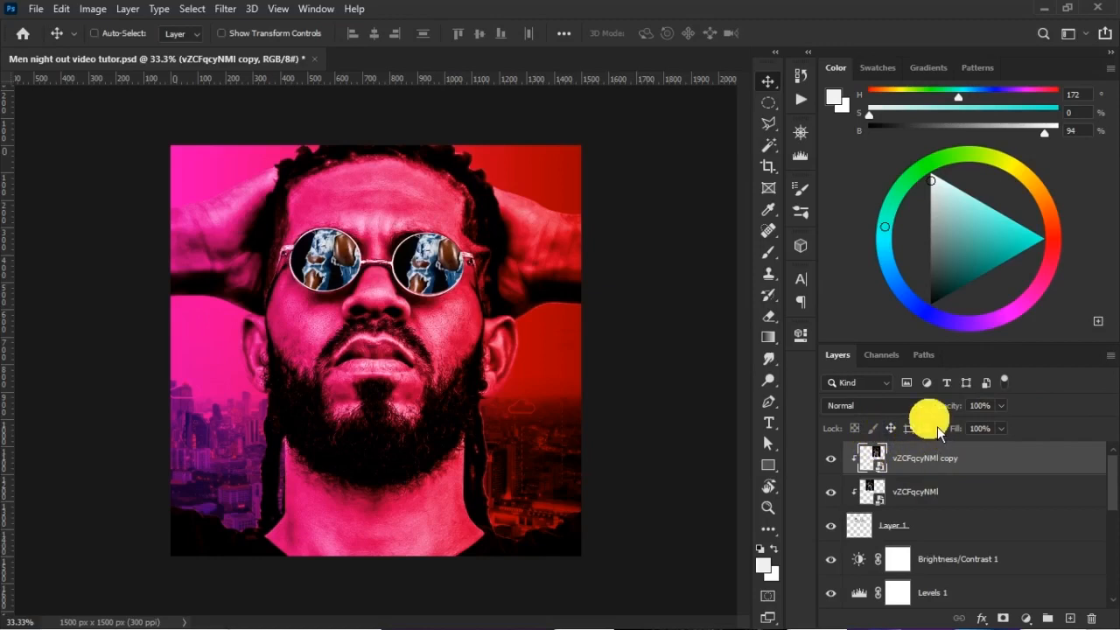
# - Lower the right-lens dancer layer's opacity to 83% and reposition the left-lens dancer image with Free Transform
pyautogui.moveTo(953, 407); pyautogui.dragTo(945, 409)
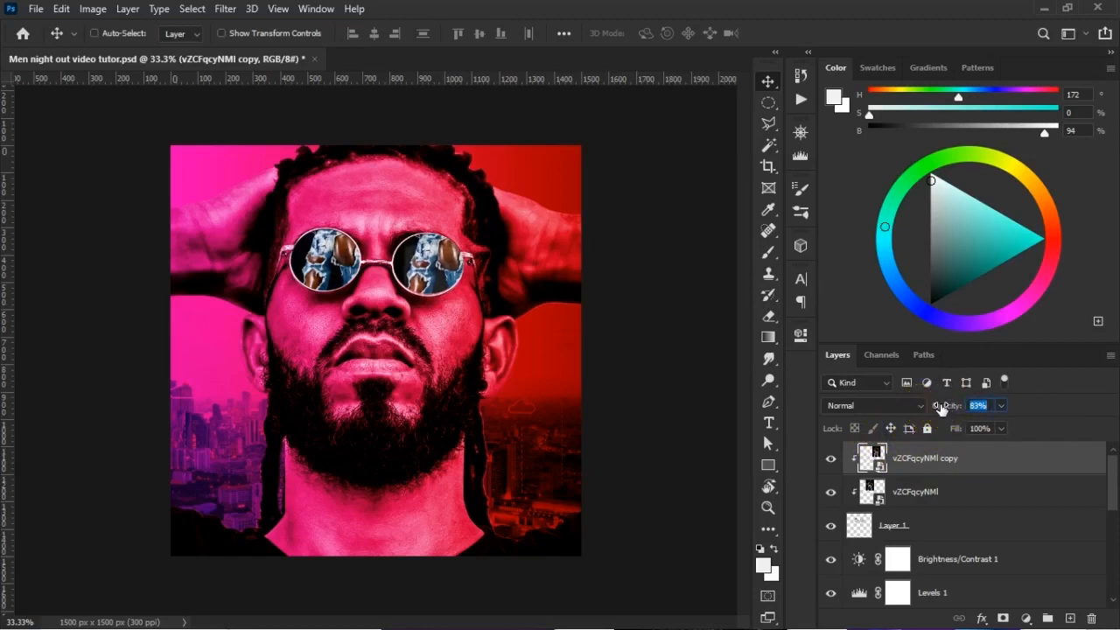
pyautogui.click(918, 492)
pyautogui.hotkey('ctrl', 't')
pyautogui.moveTo(393, 242); pyautogui.dragTo(359, 264)
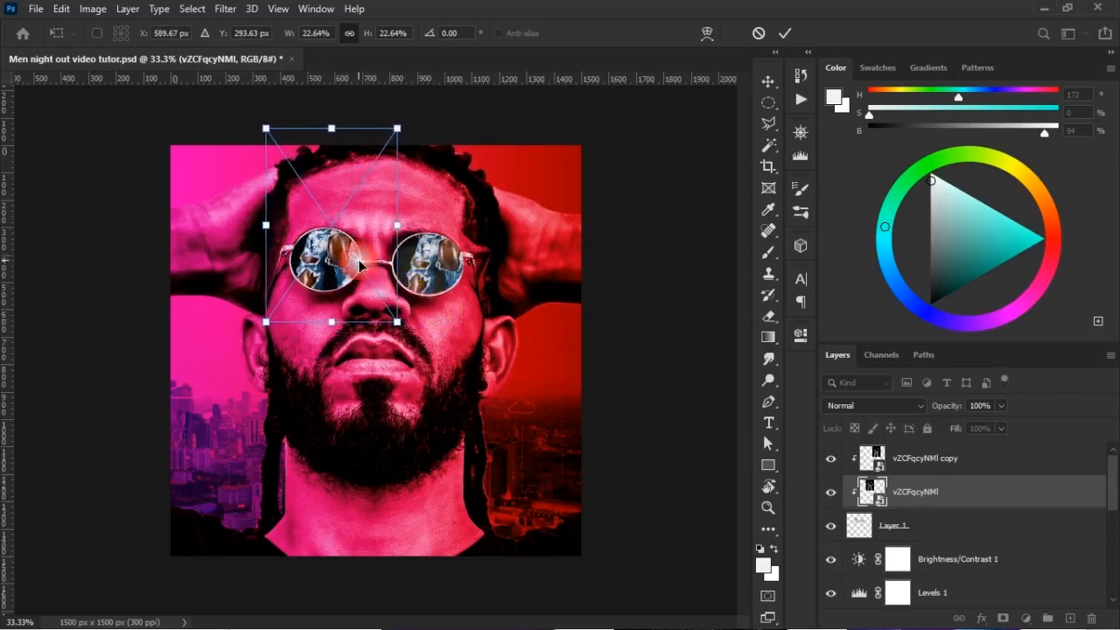
pyautogui.press('Return')
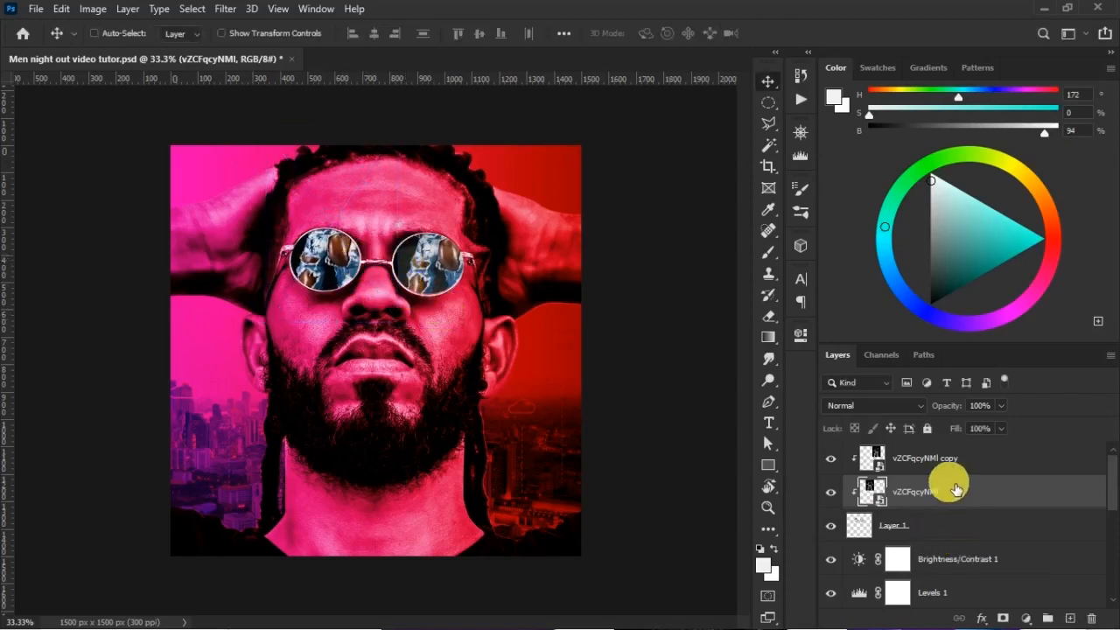
# - Place the left-lens dancer layer above its copy and nudge the copy inside the right lens with Free Transform
pyautogui.moveTo(956, 473); pyautogui.dragTo(951, 511)
pyautogui.hotkey('ctrl', 't')
pyautogui.moveTo(404, 276); pyautogui.dragTo(420, 285)
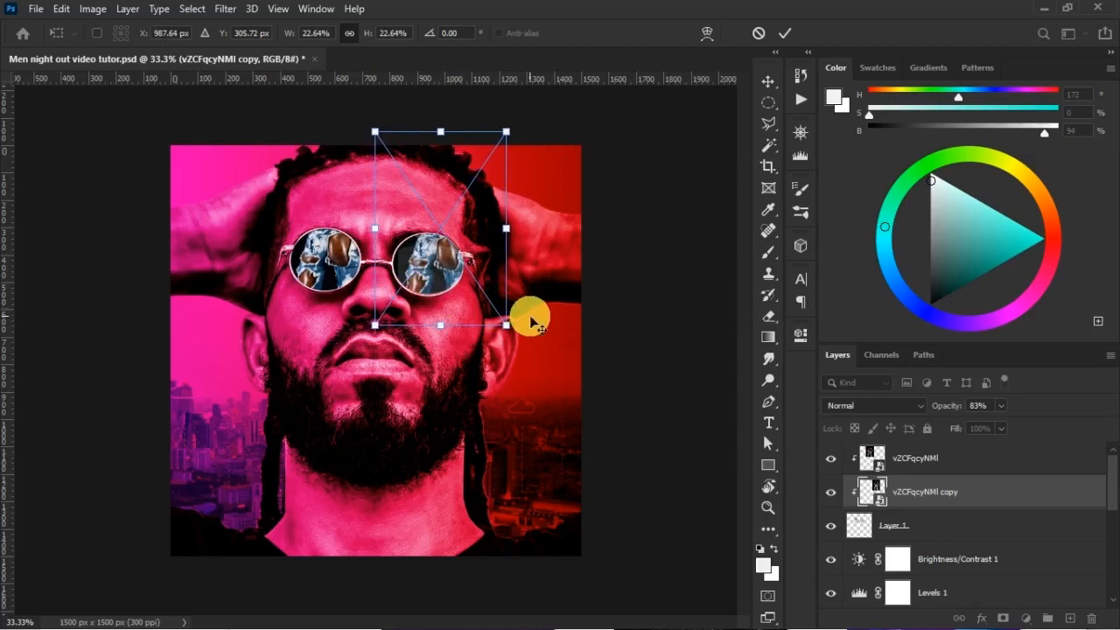
pyautogui.press('Return')
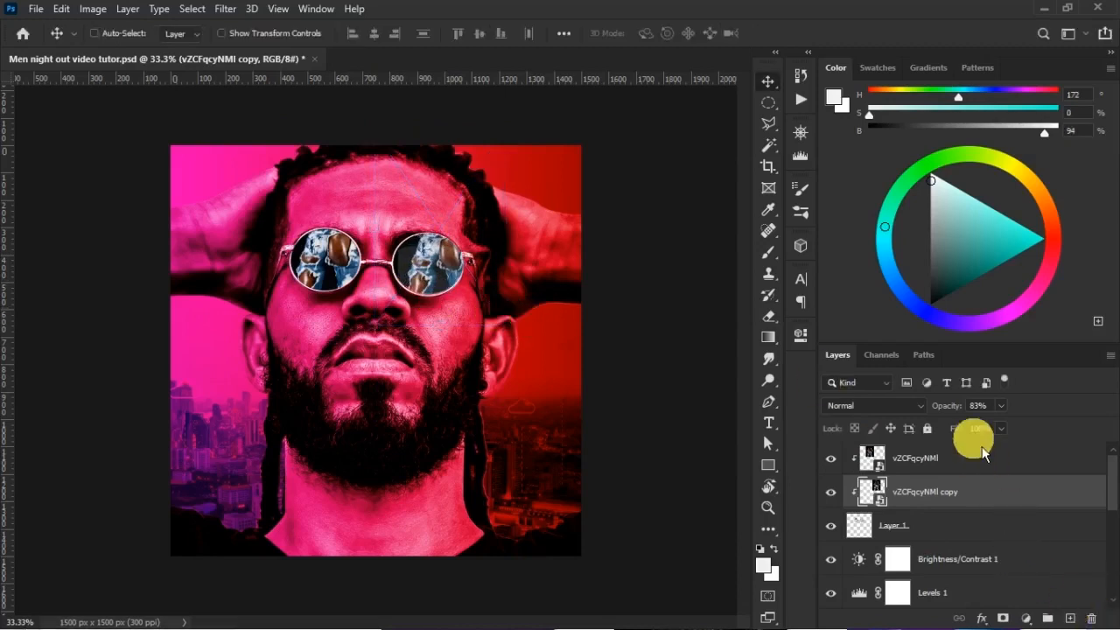
# - Shift the left-lens dancer image with Free Transform so it sits like the one in the right lens
pyautogui.click(935, 458)
pyautogui.hotkey('ctrl', 't')
pyautogui.moveTo(313, 283); pyautogui.dragTo(338, 262)
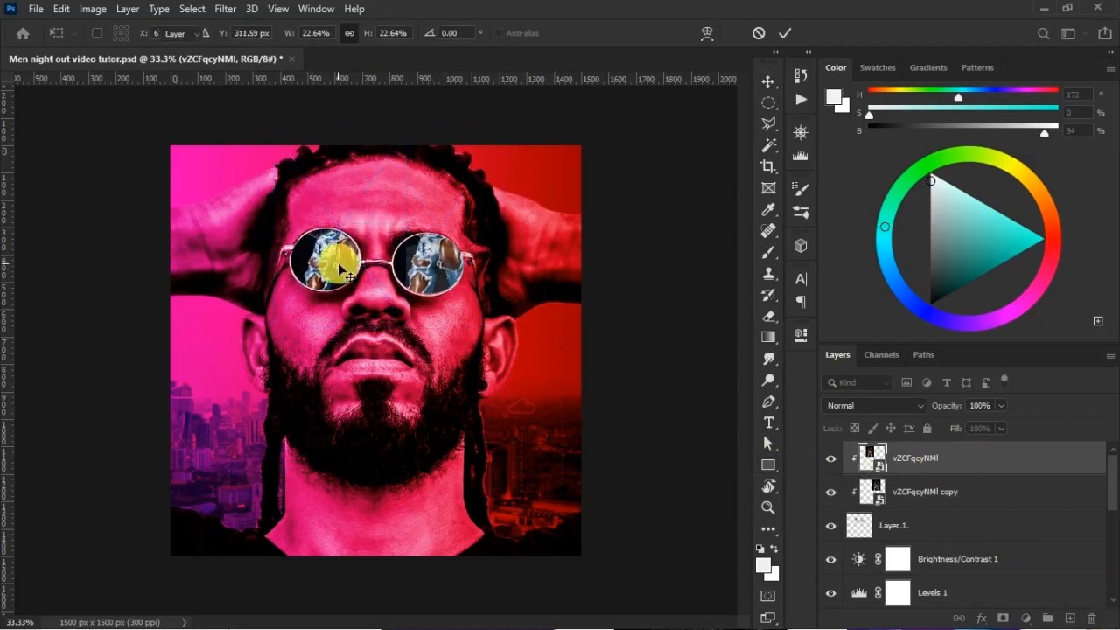
pyautogui.press('Return')
# - Set the right-lens dancer layer's fill to 99% and the left-lens dancer layer to 83% opacity with 100% fill
pyautogui.click(957, 493)
pyautogui.click(956, 429)
pyautogui.moveTo(957, 431)
pyautogui.mouseDown()
pyautogui.moveTo(965, 437)
pyautogui.moveTo(952, 422)
pyautogui.mouseUp()
pyautogui.click(944, 463)
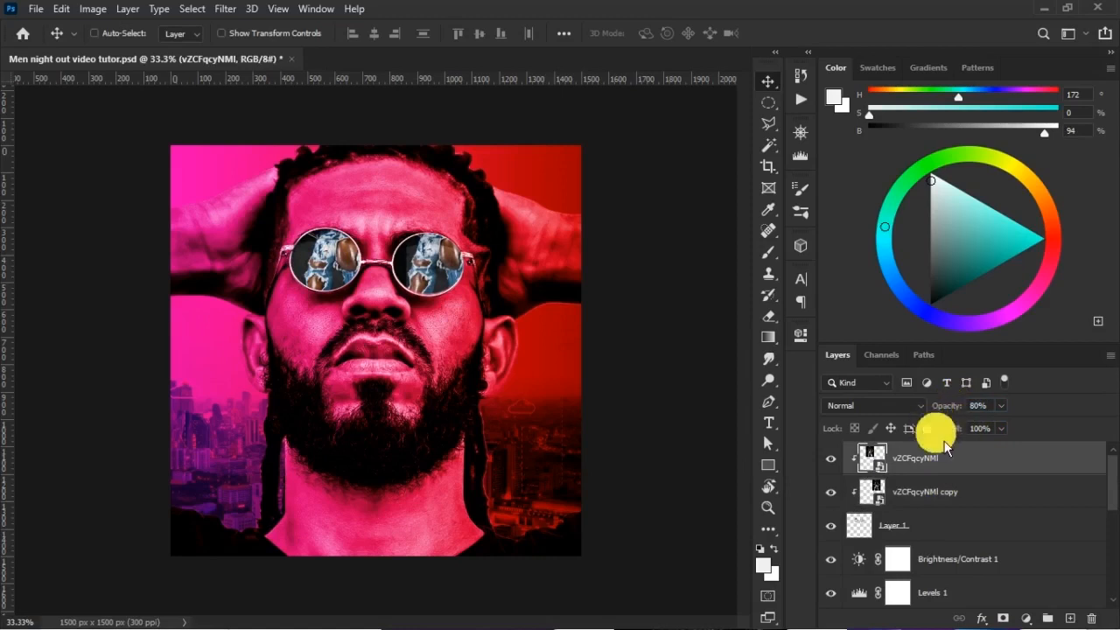
pyautogui.moveTo(955, 440); pyautogui.dragTo(962, 434)
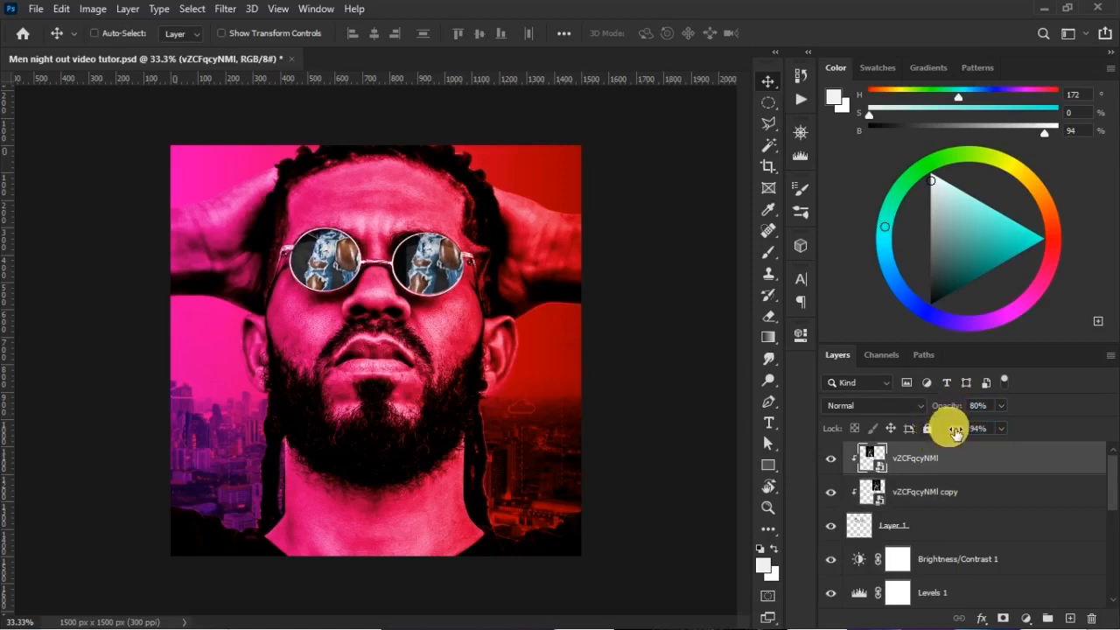
pyautogui.click(924, 483)
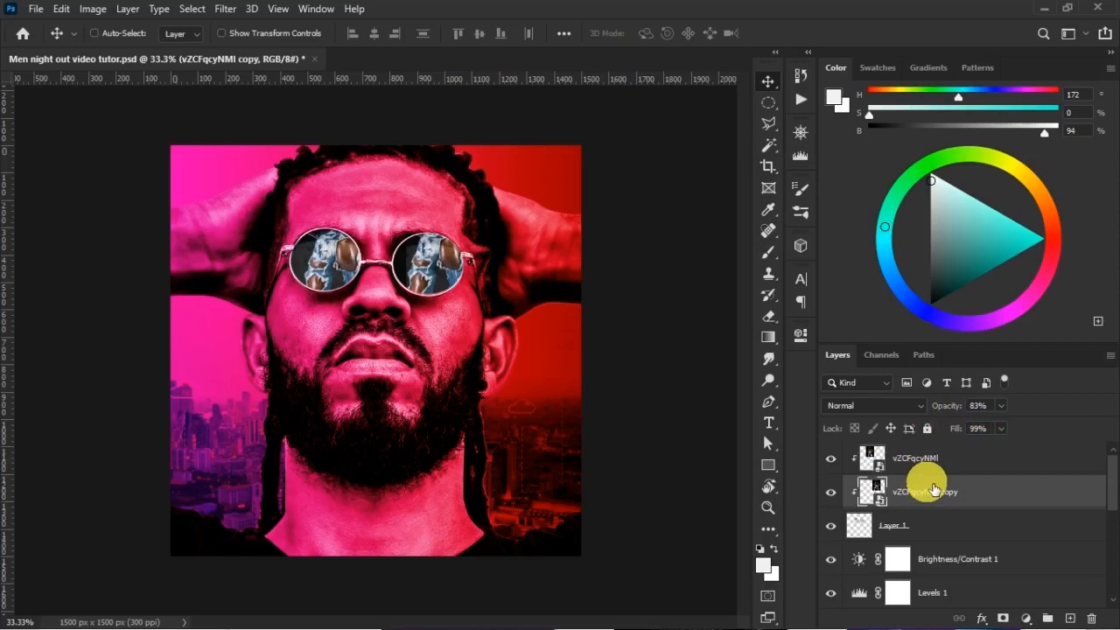
pyautogui.click(951, 468)
pyautogui.click(987, 405)
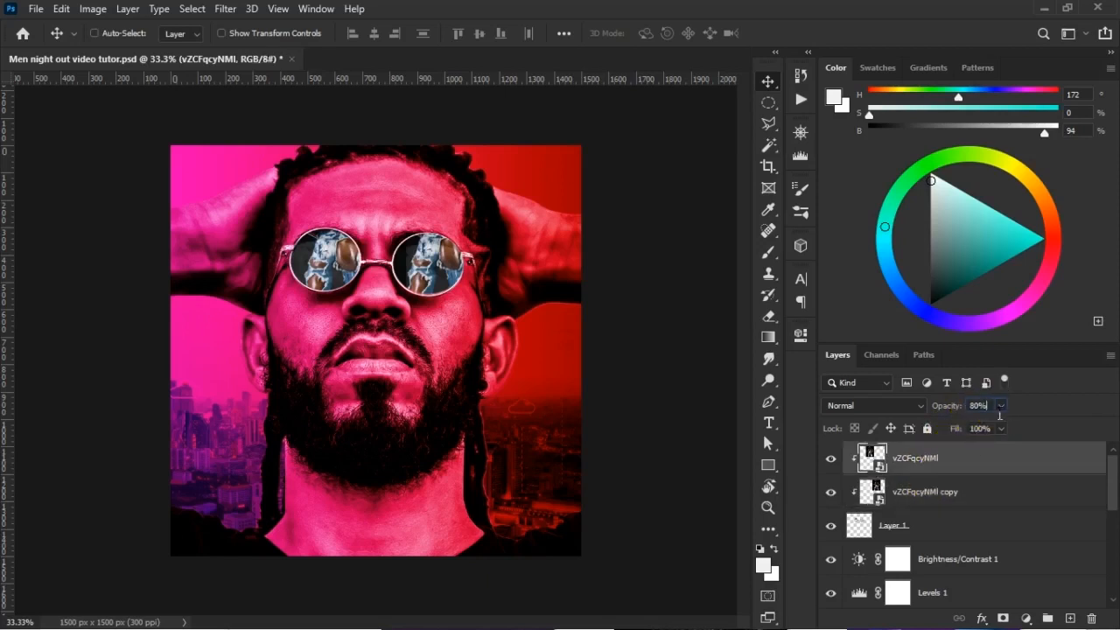
pyautogui.write('83')
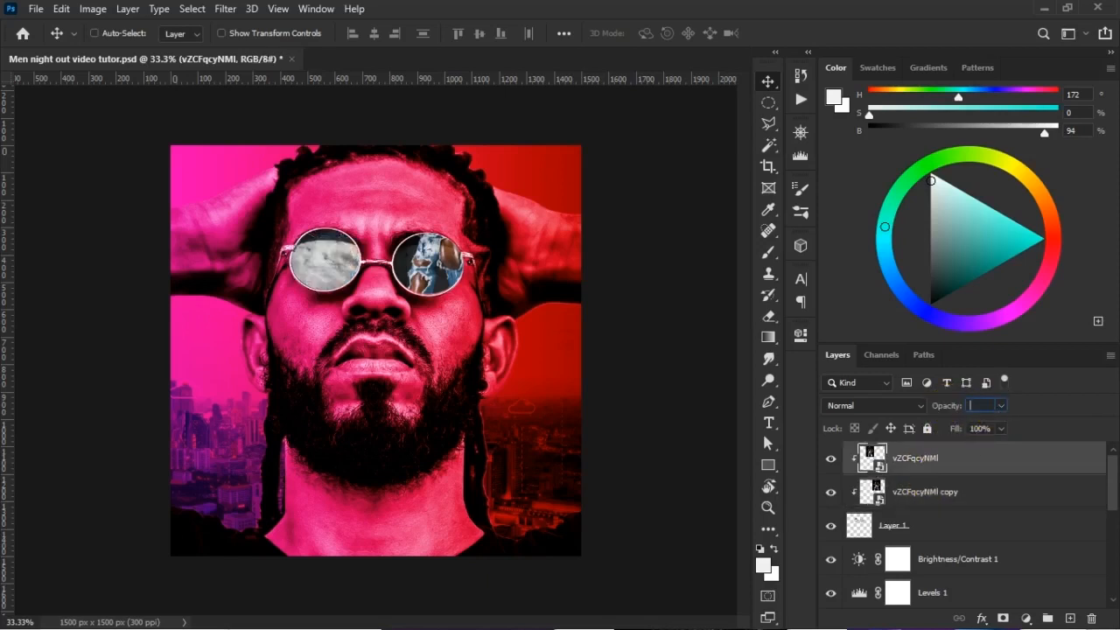
pyautogui.press('Return')
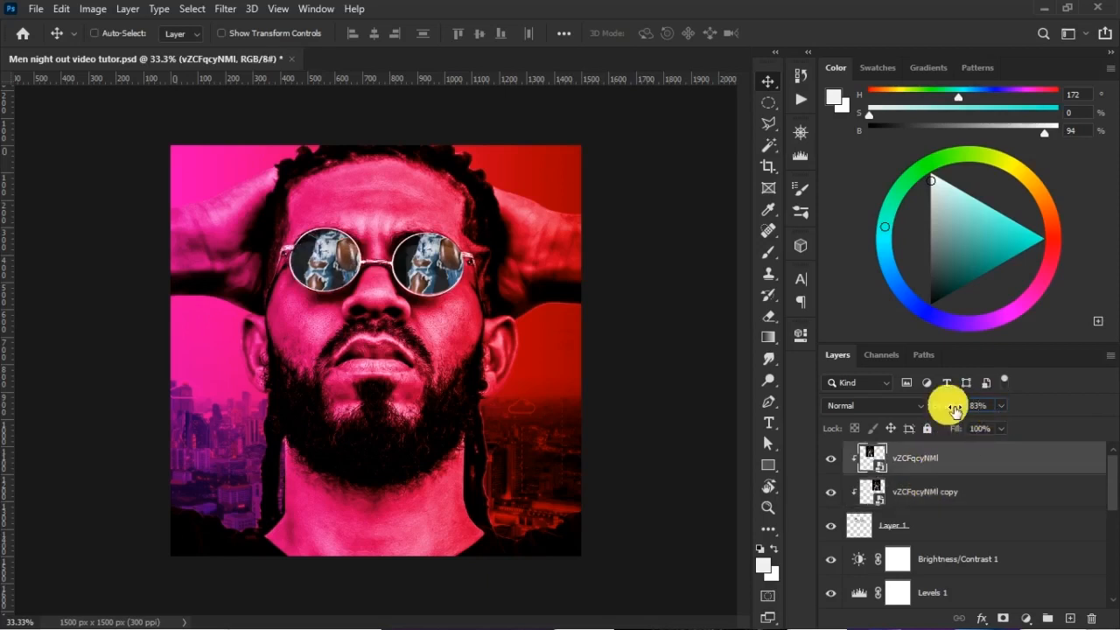
# - Hide and show the left-lens dancer layer to examine what it covers in the two lenses
pyautogui.click(967, 492)
pyautogui.click(831, 458)
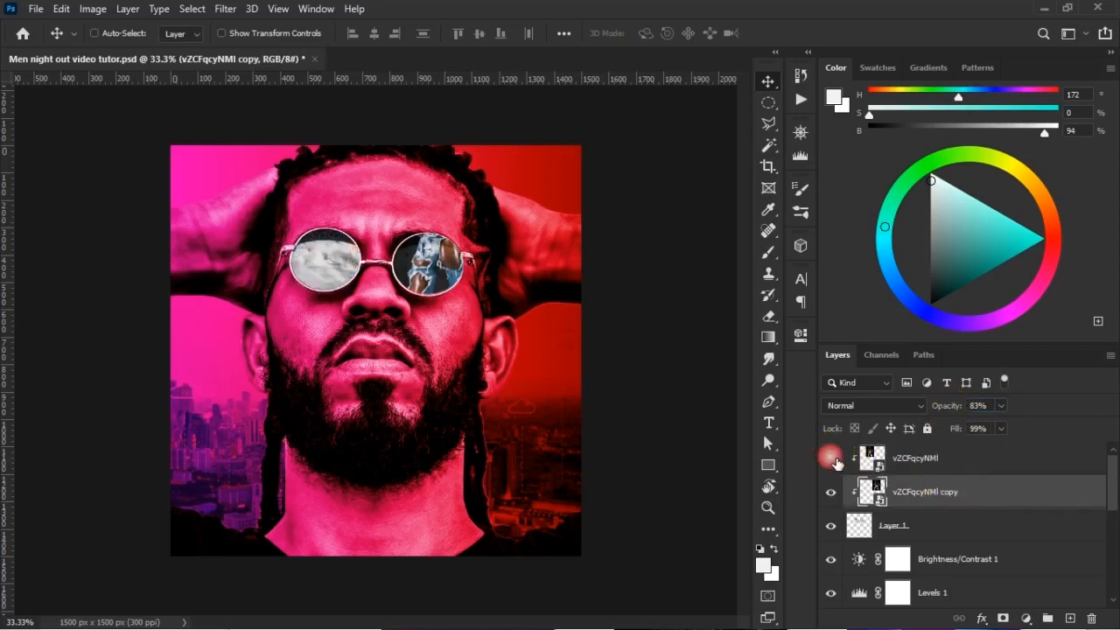
pyautogui.click(891, 458)
pyautogui.click(831, 457)
pyautogui.click(833, 458)
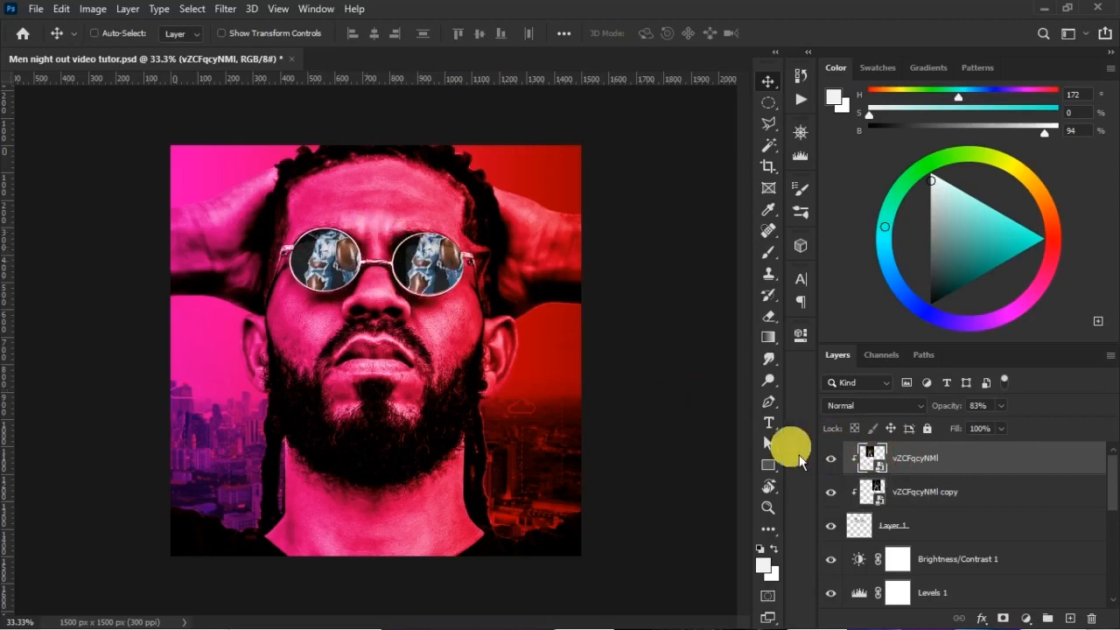
pyautogui.click(831, 457)
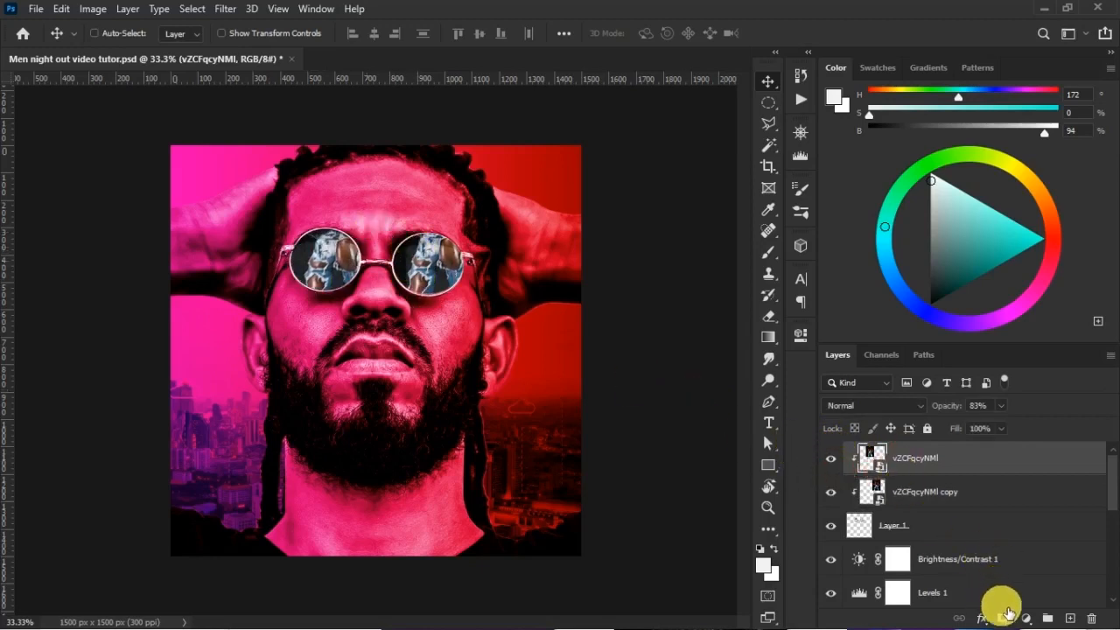
# - Add a mask to the left-lens dancer layer and paint out its overlap on the right lens with a 250 px black brush
pyautogui.click(1003, 619)
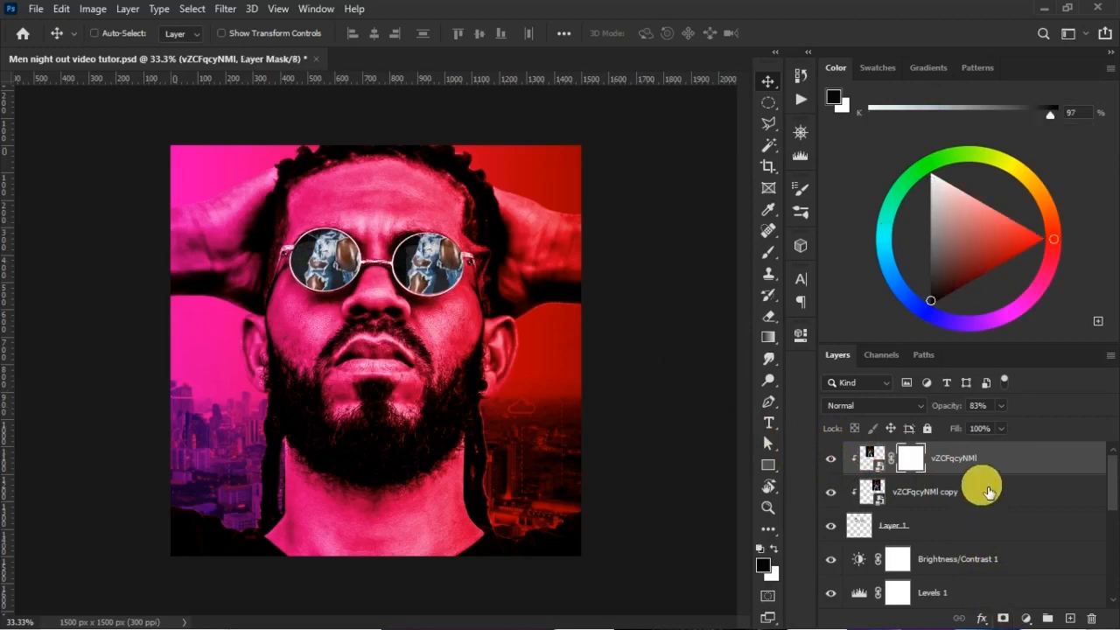
pyautogui.press('b')
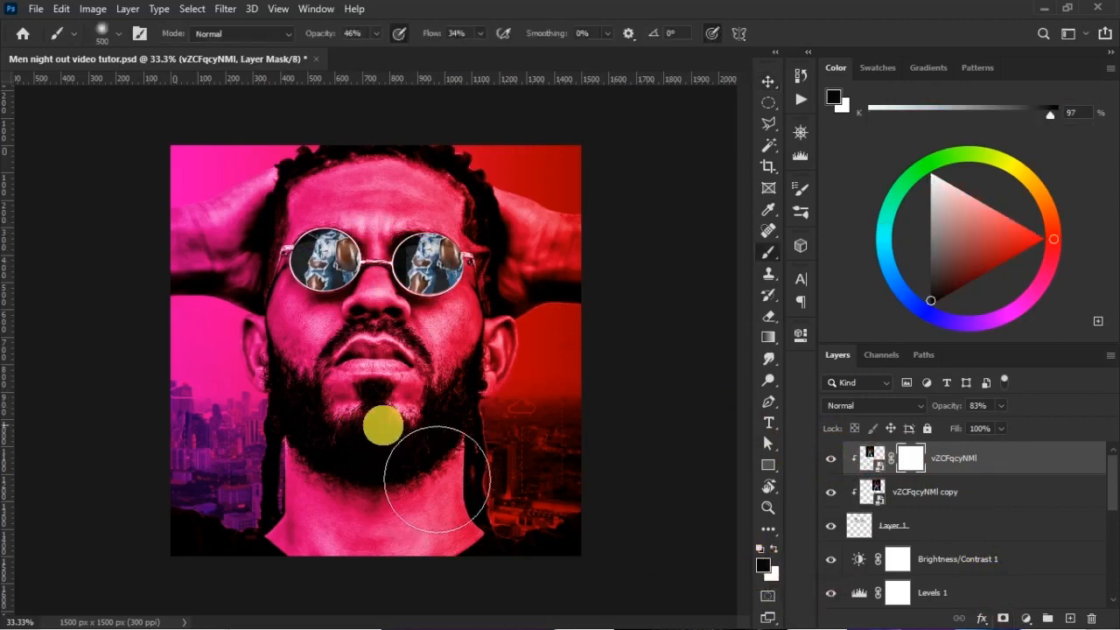
pyautogui.moveTo(433, 34); pyautogui.dragTo(524, 82)
pyautogui.press('[')
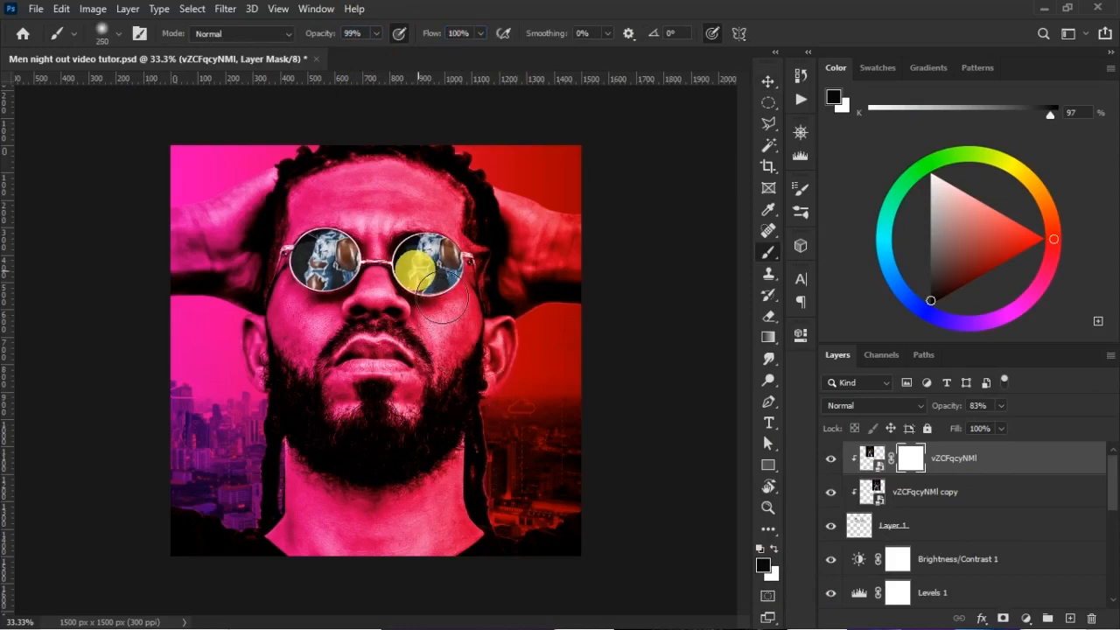
pyautogui.moveTo(442, 298); pyautogui.dragTo(429, 284)
pyautogui.moveTo(468, 375); pyautogui.dragTo(459, 404)
pyautogui.press('v')
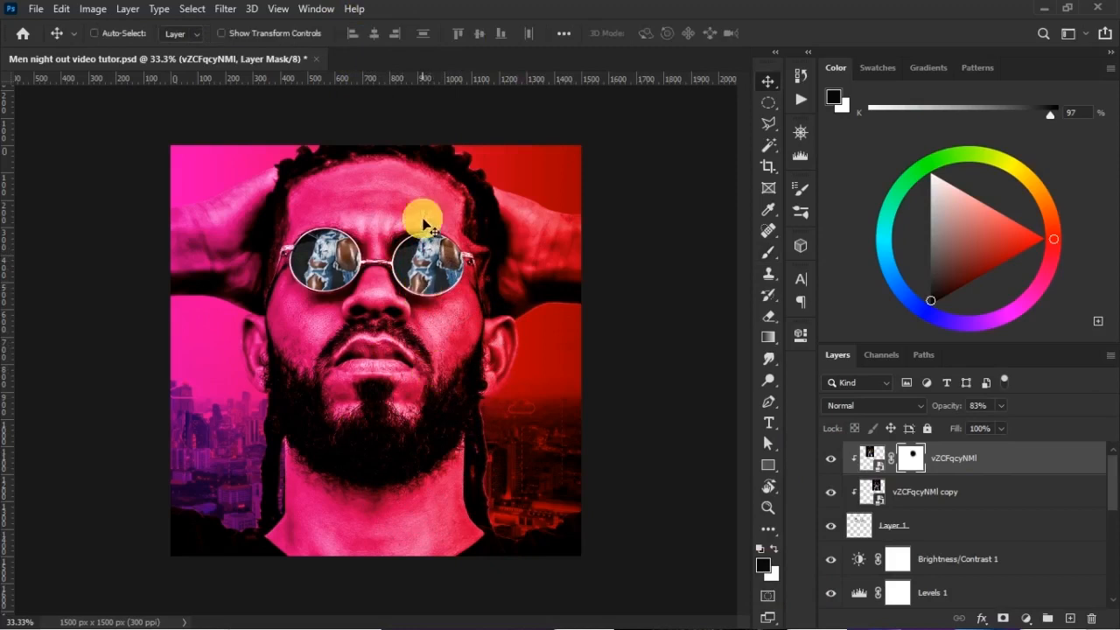
pyautogui.moveTo(423, 257); pyautogui.dragTo(329, 255)
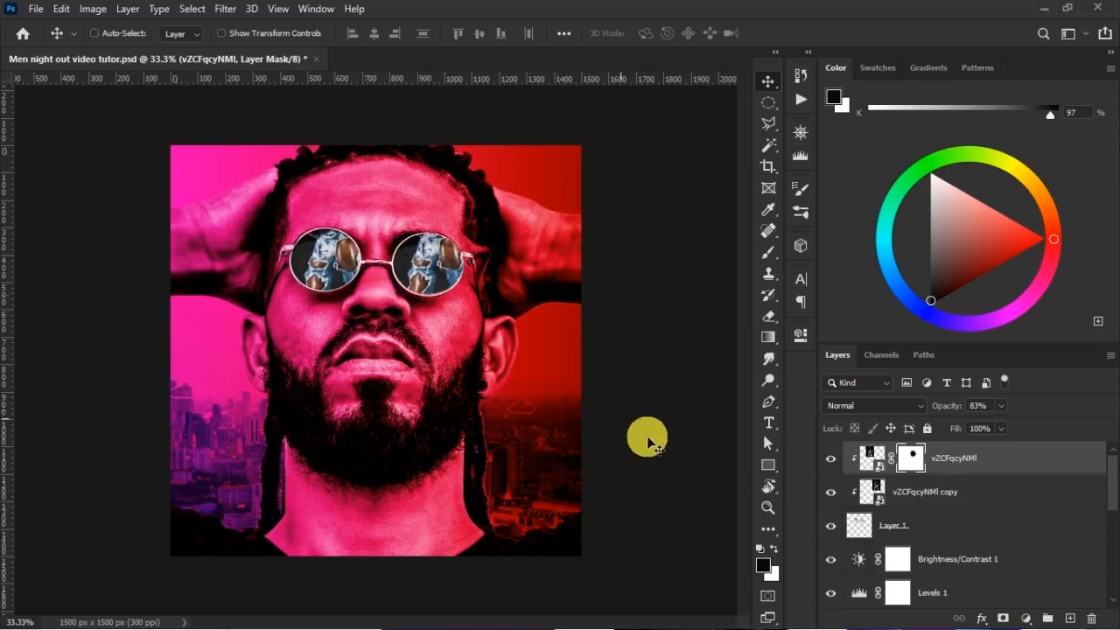
# - Add the text "MEN'S" in 60 pt Montserrat Regular across the man's mouth on a new layer
pyautogui.click(1071, 618)
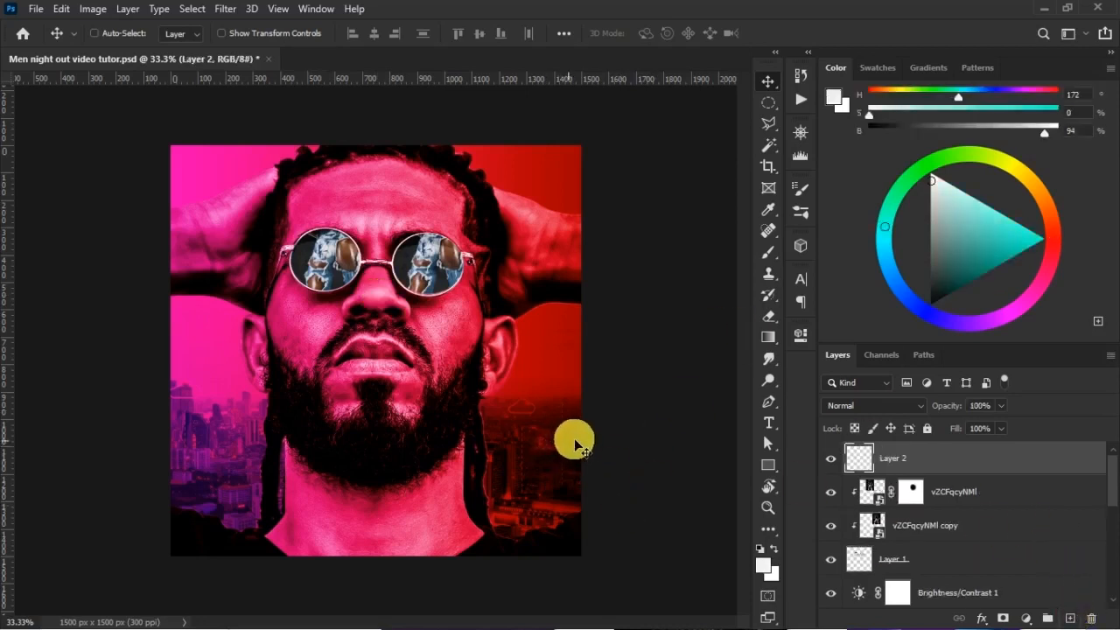
pyautogui.click(768, 425)
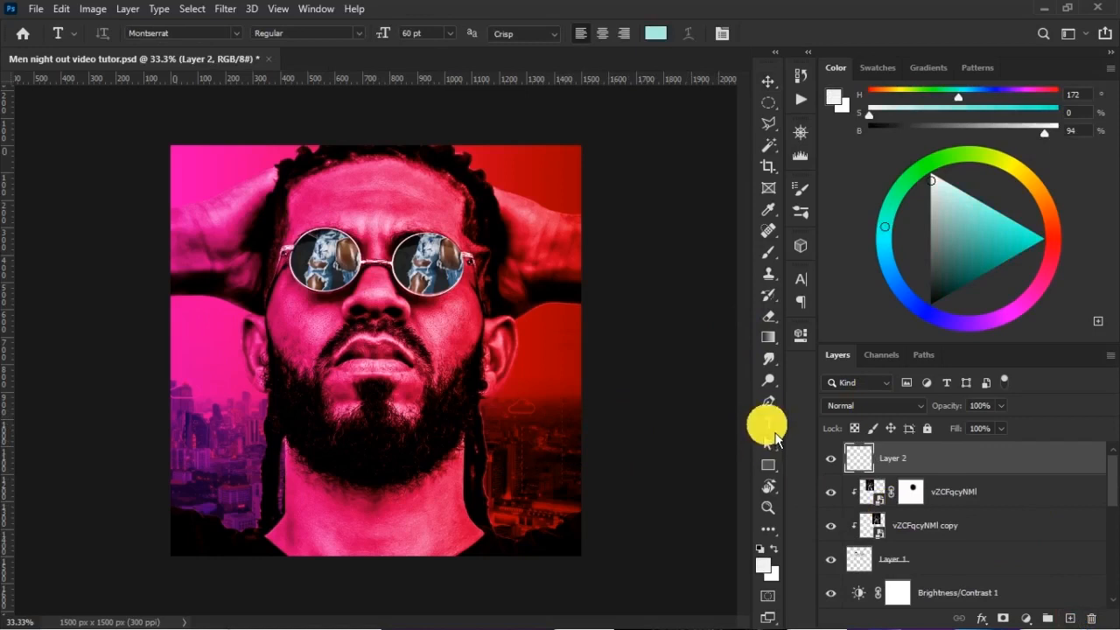
pyautogui.click(289, 400)
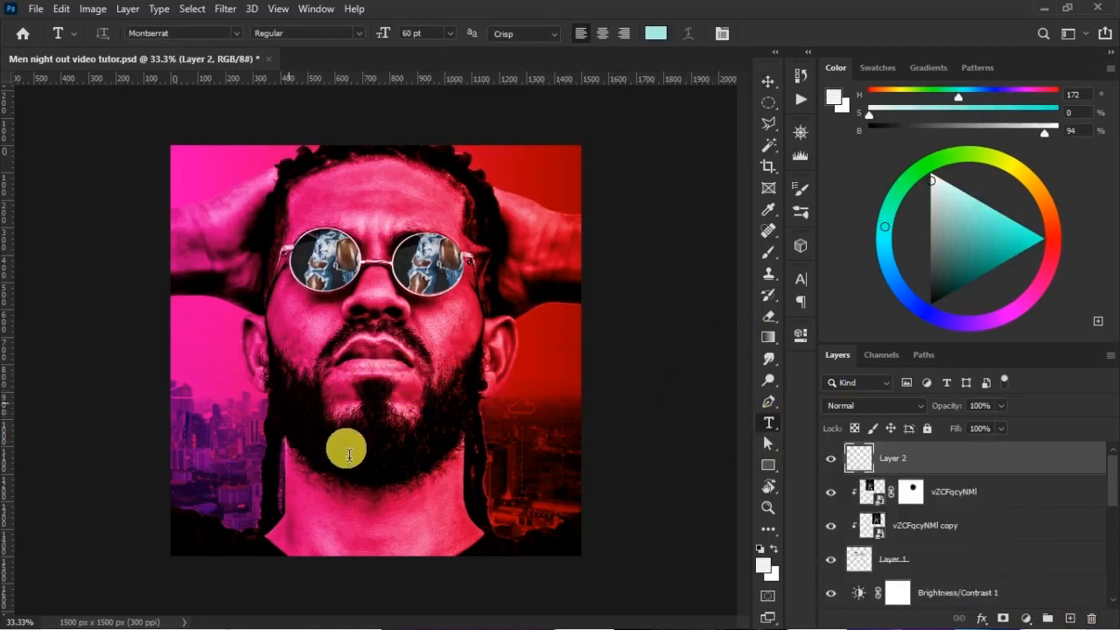
pyautogui.write('MEN’S')
pyautogui.press('BackSpace')
pyautogui.write("'S")
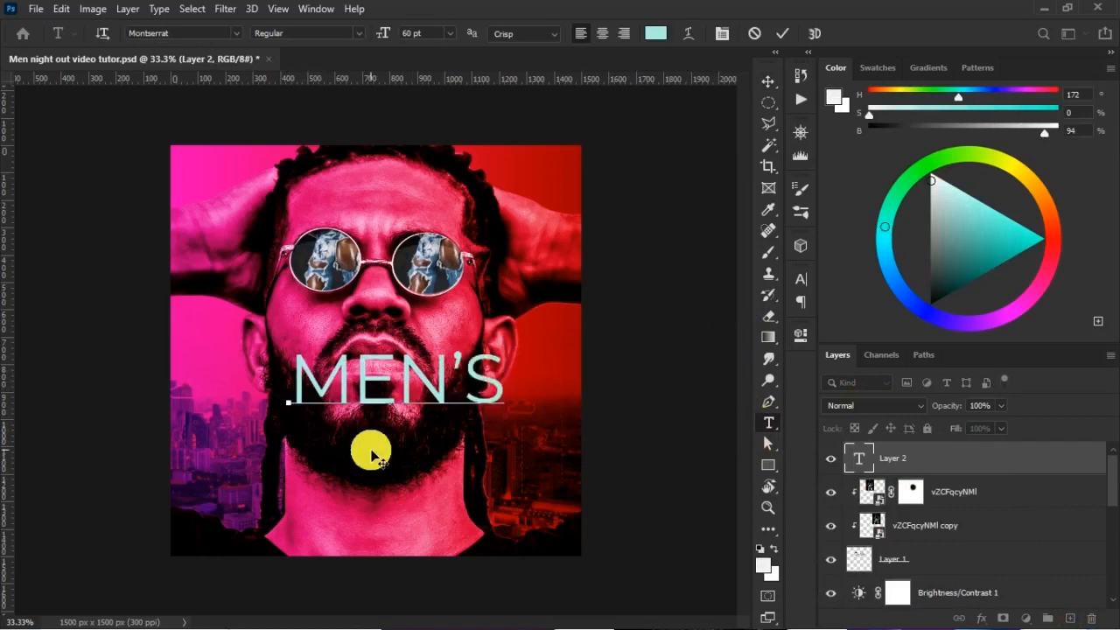
pyautogui.click(781, 33)
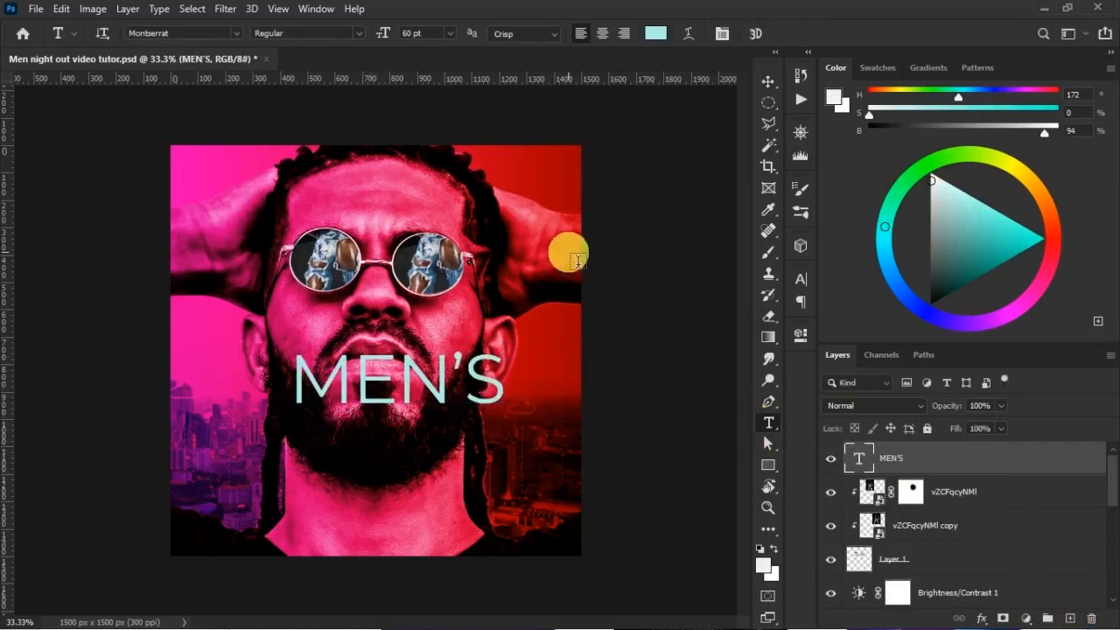
# - Move the MEN'S text slightly down and left over the beard with Free Transform
pyautogui.press('v')
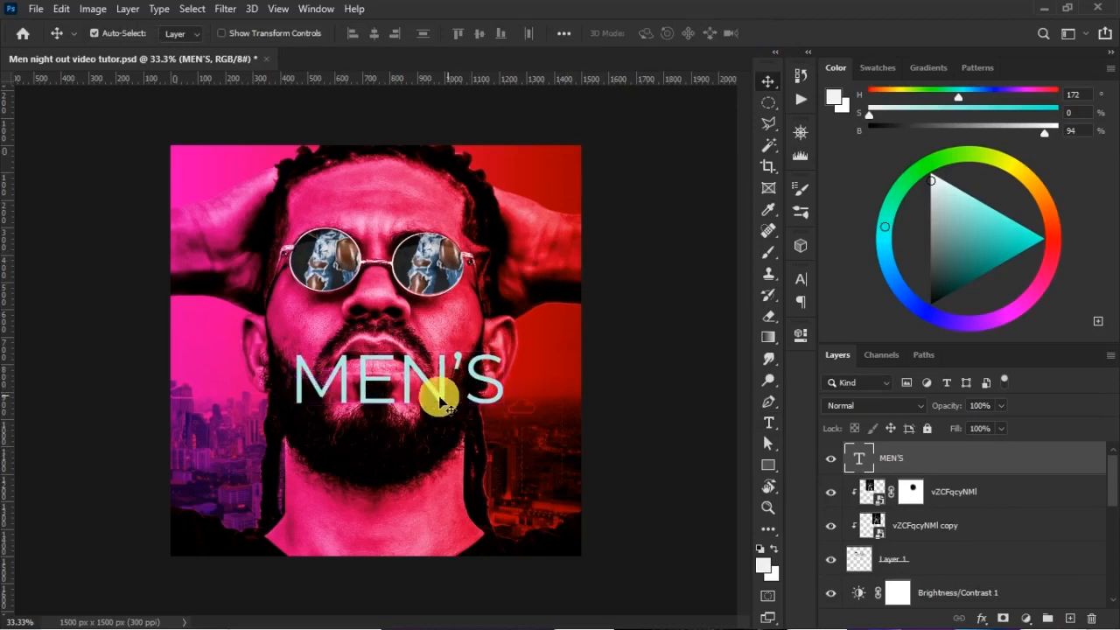
pyautogui.hotkey('ctrl', 't')
pyautogui.moveTo(437, 391); pyautogui.dragTo(402, 412)
pyautogui.press('Return')
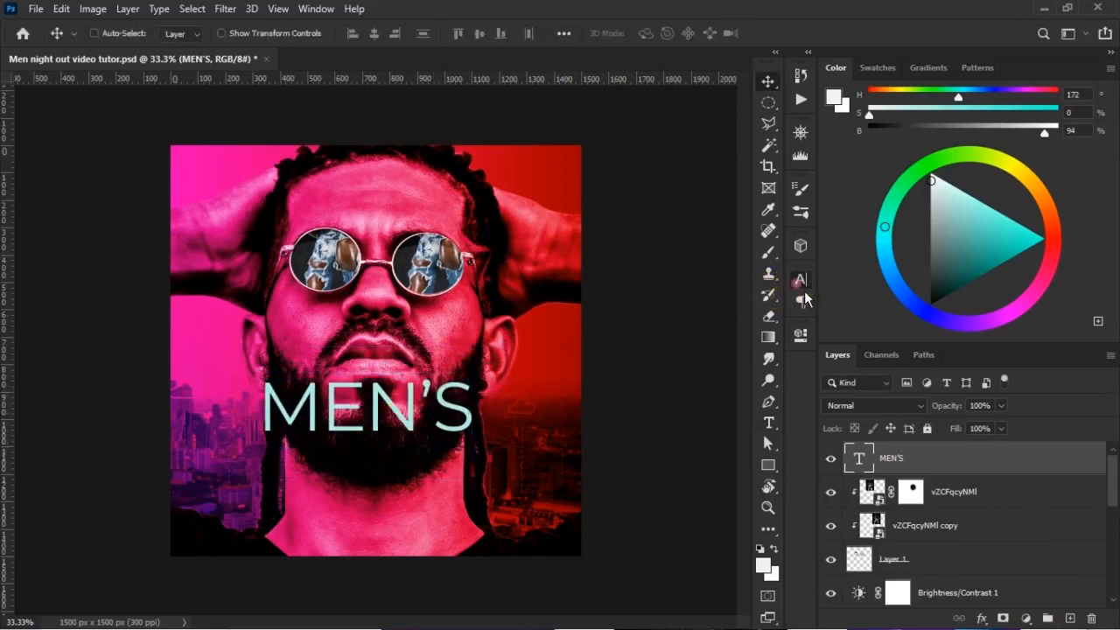
# - Change the font of the MEN'S text to Steelfish
pyautogui.click(801, 282)
pyautogui.click(704, 304)
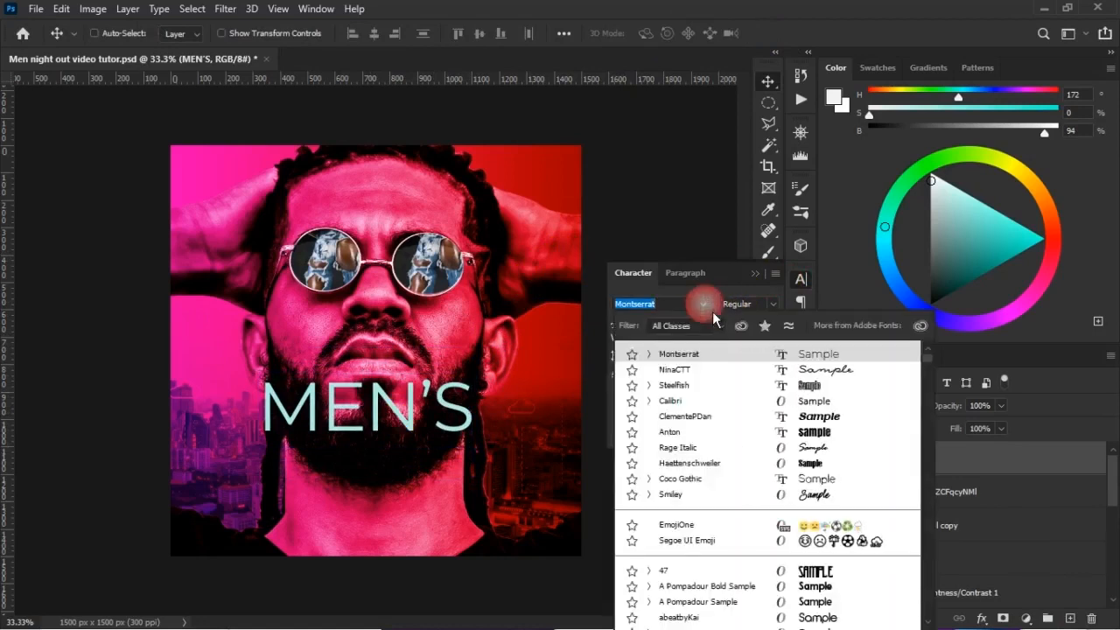
pyautogui.click(712, 386)
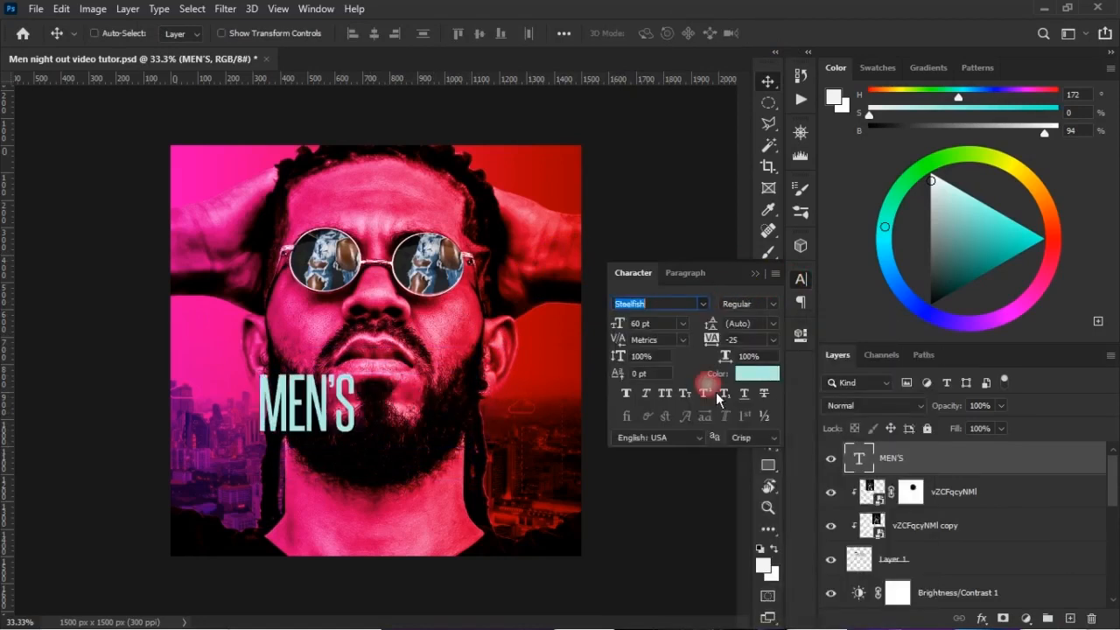
pyautogui.click(755, 273)
# - Enlarge the MEN'S text to about twice its size and place it over the mouth and beard with Free Transform
pyautogui.hotkey('ctrl', 't')
pyautogui.moveTo(355, 433); pyautogui.dragTo(448, 511)
pyautogui.moveTo(411, 398); pyautogui.dragTo(422, 381)
pyautogui.moveTo(457, 507); pyautogui.dragTo(464, 513)
pyautogui.moveTo(401, 400); pyautogui.dragTo(411, 400)
pyautogui.press('Return')
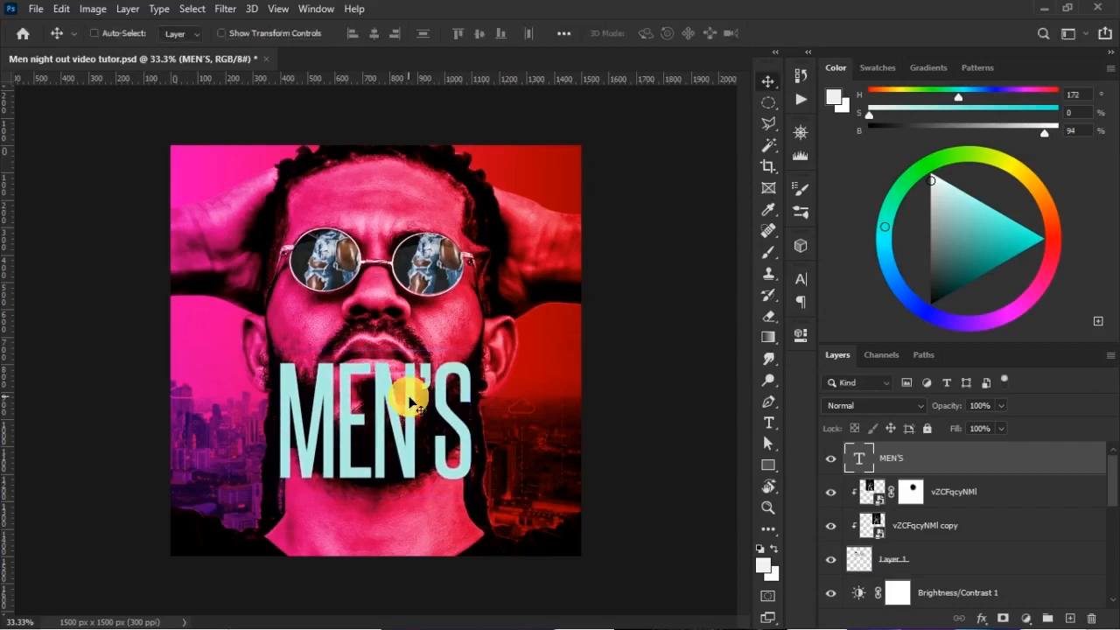
# - Select the MEN'S text together with Layer 0 and align their horizontal centers
pyautogui.scroll(-5, 919, 481)
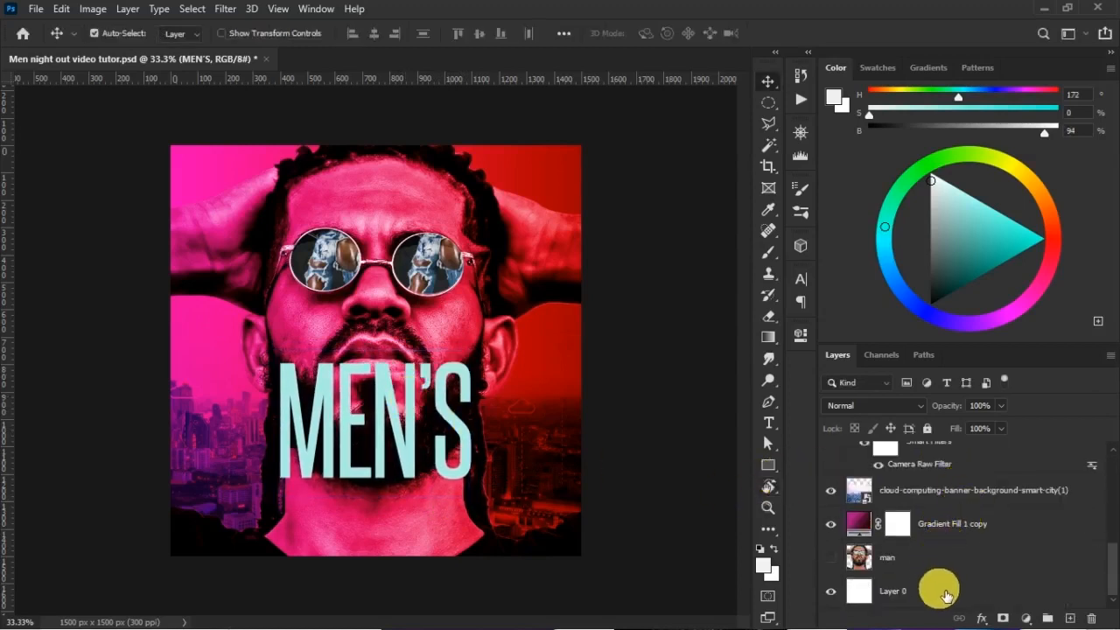
pyautogui.scroll(5, 958, 507)
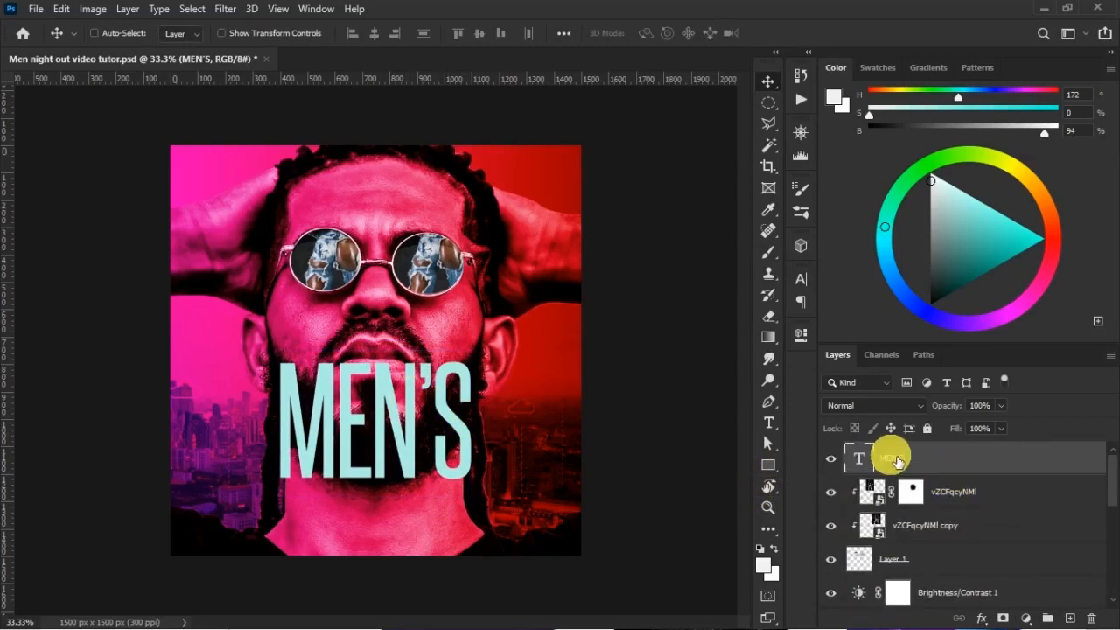
pyautogui.scroll(-5, 950, 508)
pyautogui.press('ctrl')
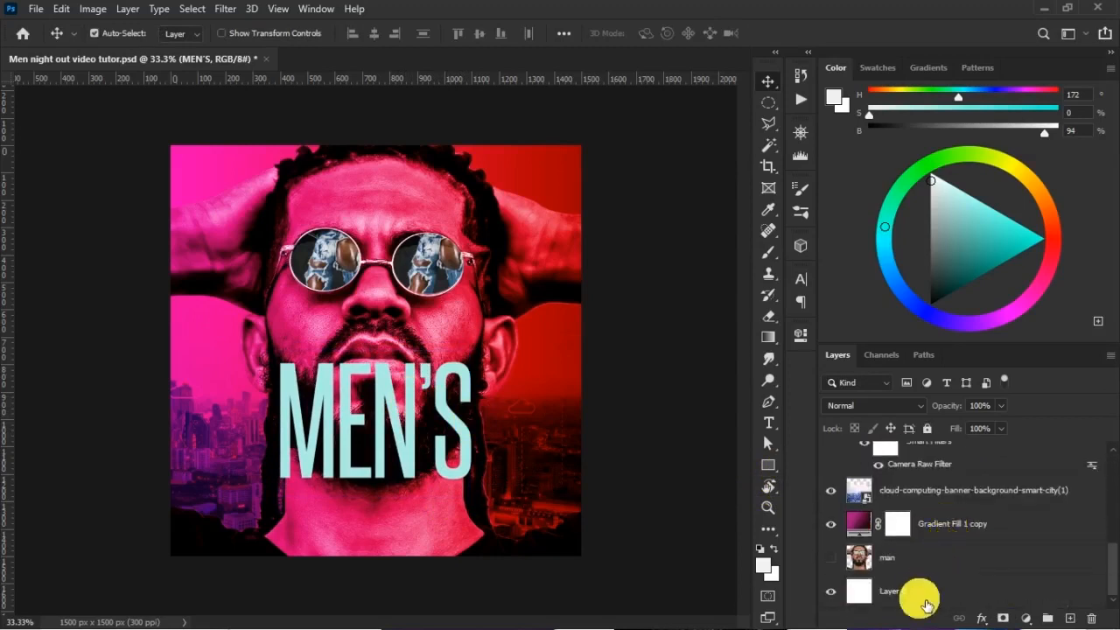
pyautogui.keyDown('ctrl'); pyautogui.click(932, 599); pyautogui.keyUp('ctrl')
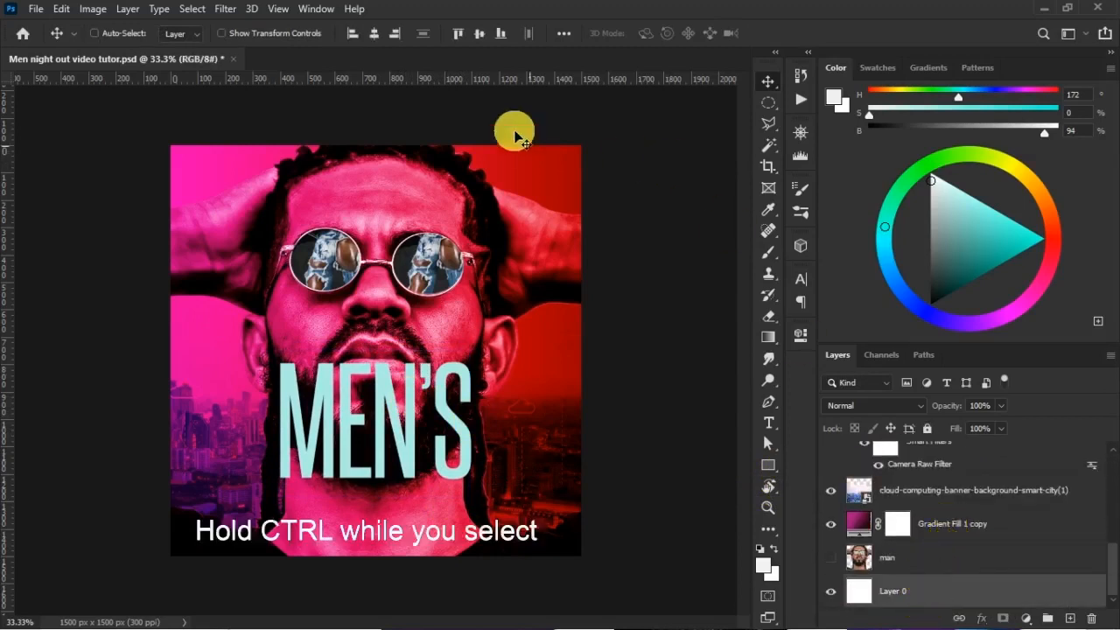
pyautogui.click(374, 33)
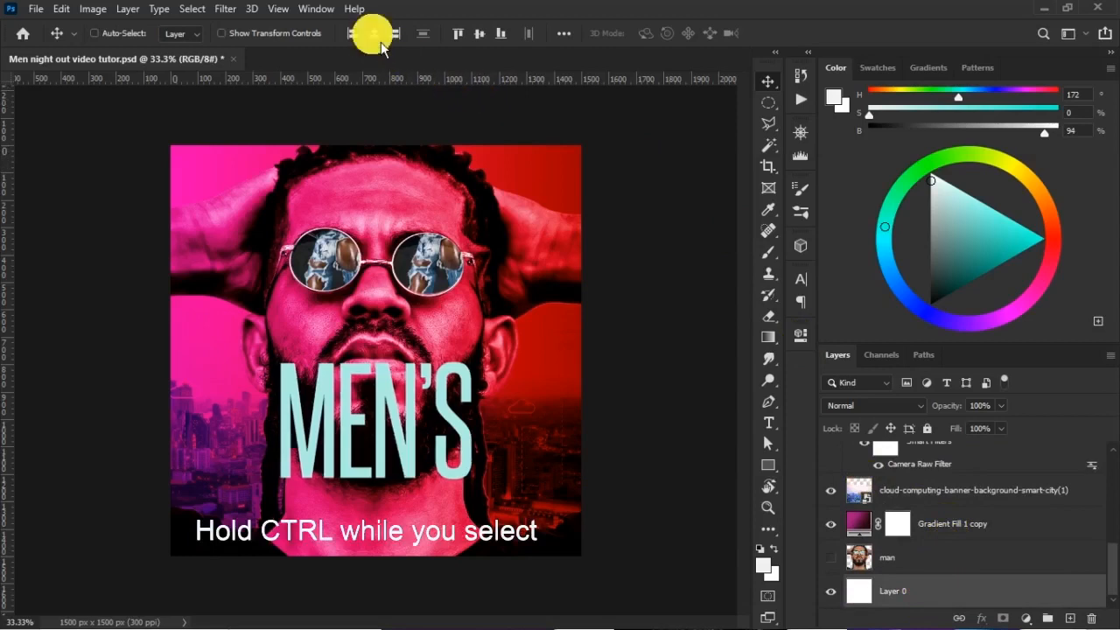
# - Set the color of the MEN'S text to #abece3
pyautogui.scroll(5, 930, 540)
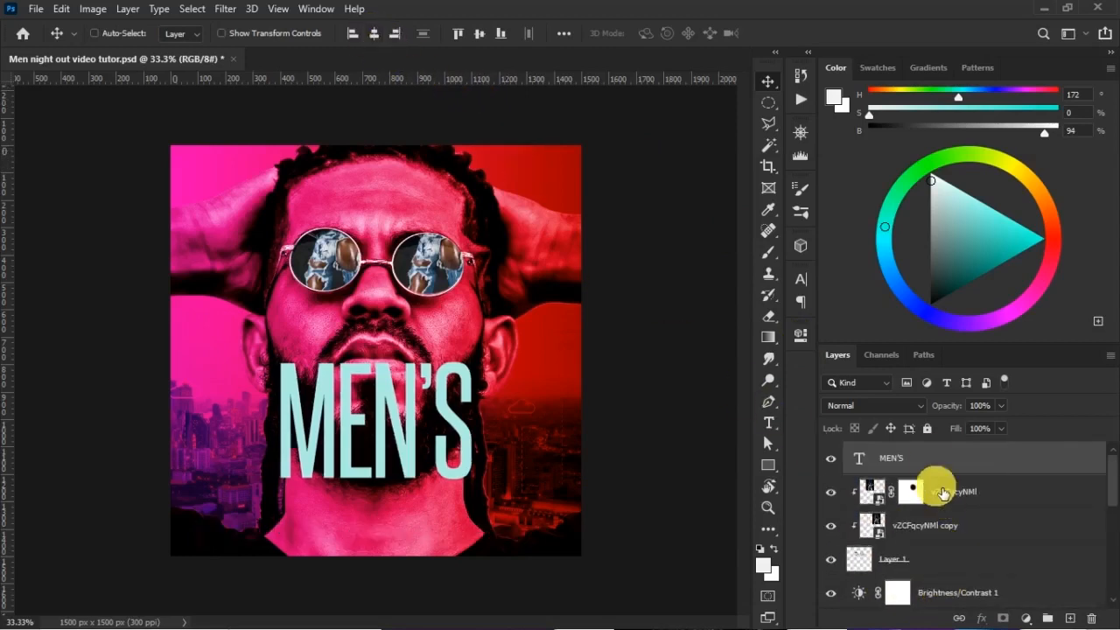
pyautogui.click(925, 458)
pyautogui.click(799, 278)
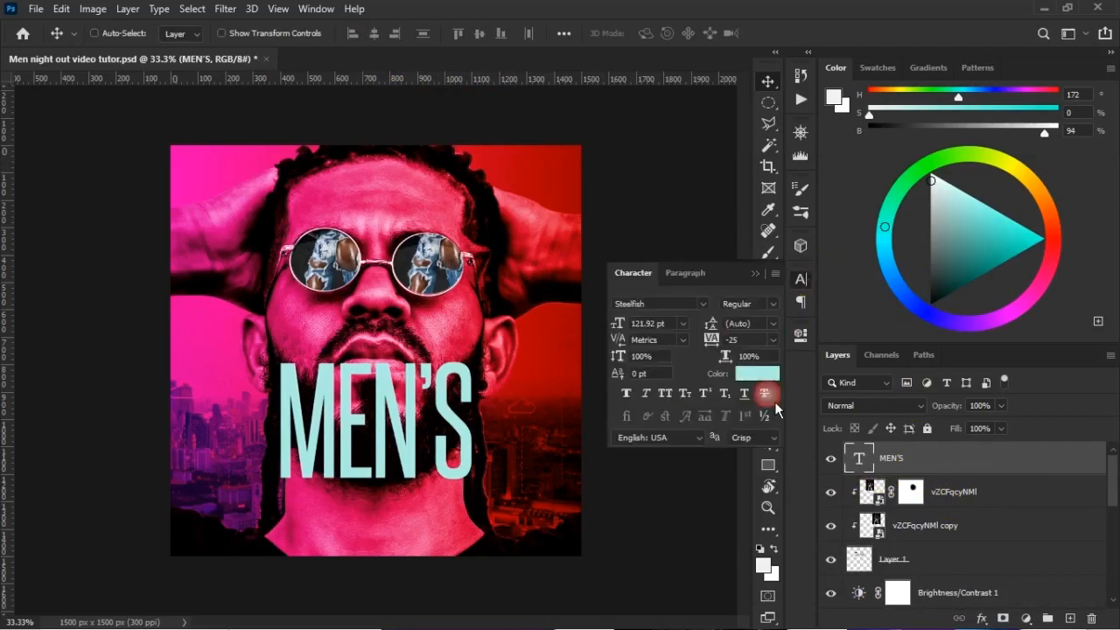
pyautogui.click(758, 374)
pyautogui.click(673, 122)
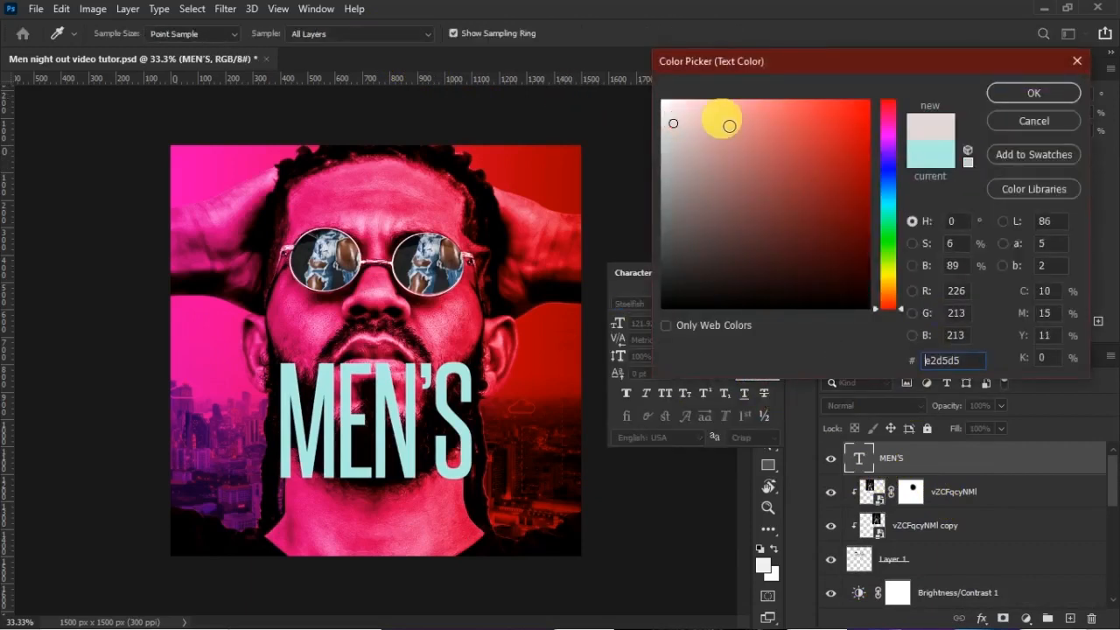
pyautogui.click(971, 368)
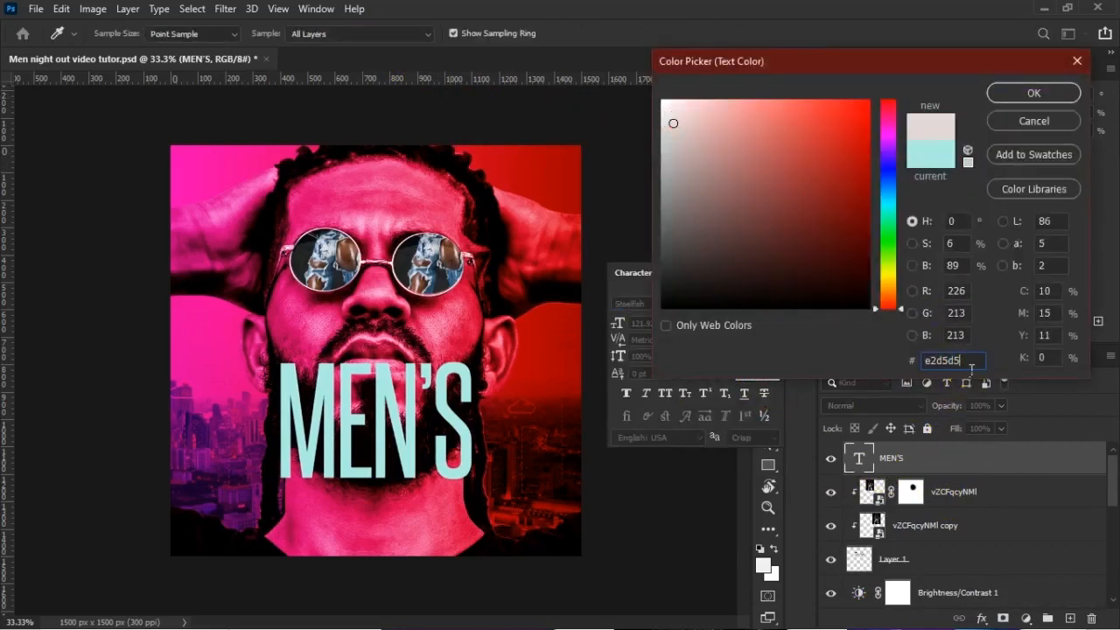
pyautogui.click(888, 362)
pyautogui.write('a')
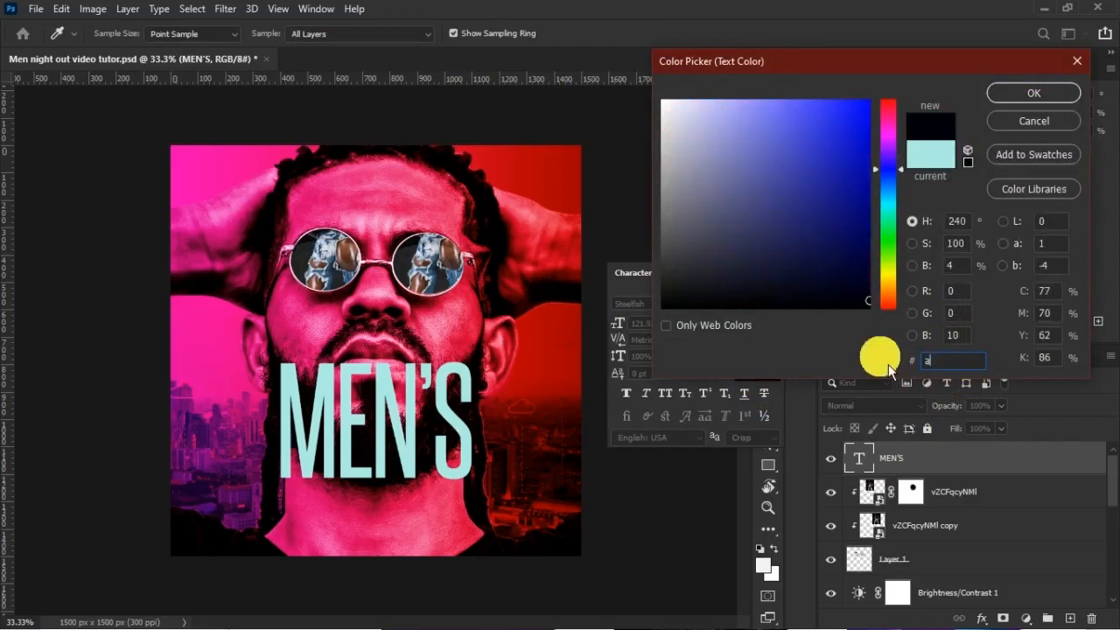
pyautogui.write('be')
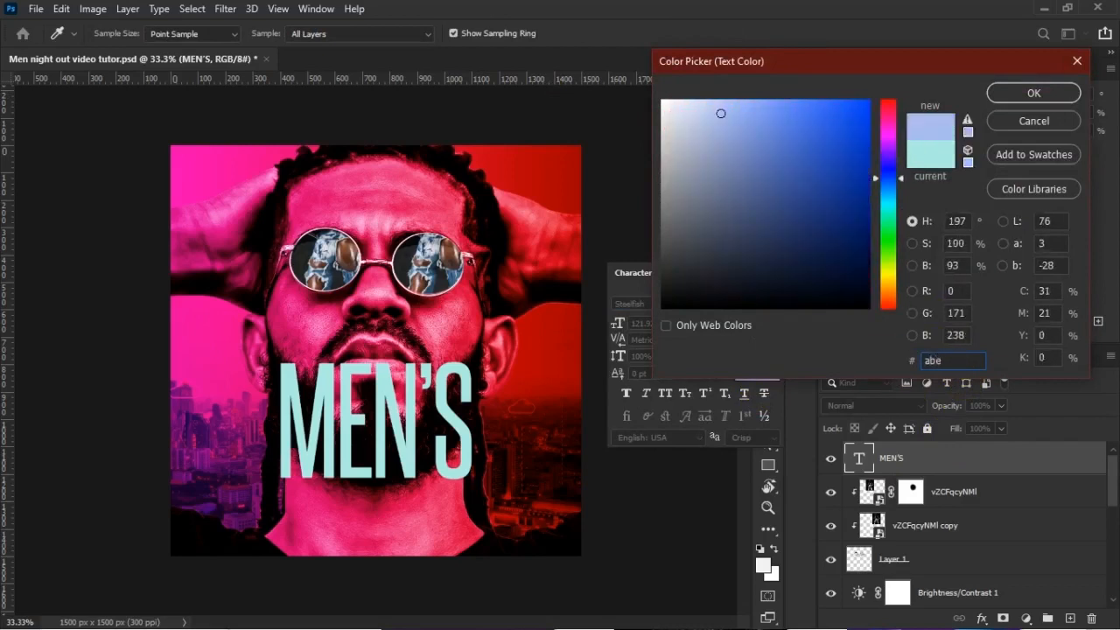
pyautogui.write('ce3')
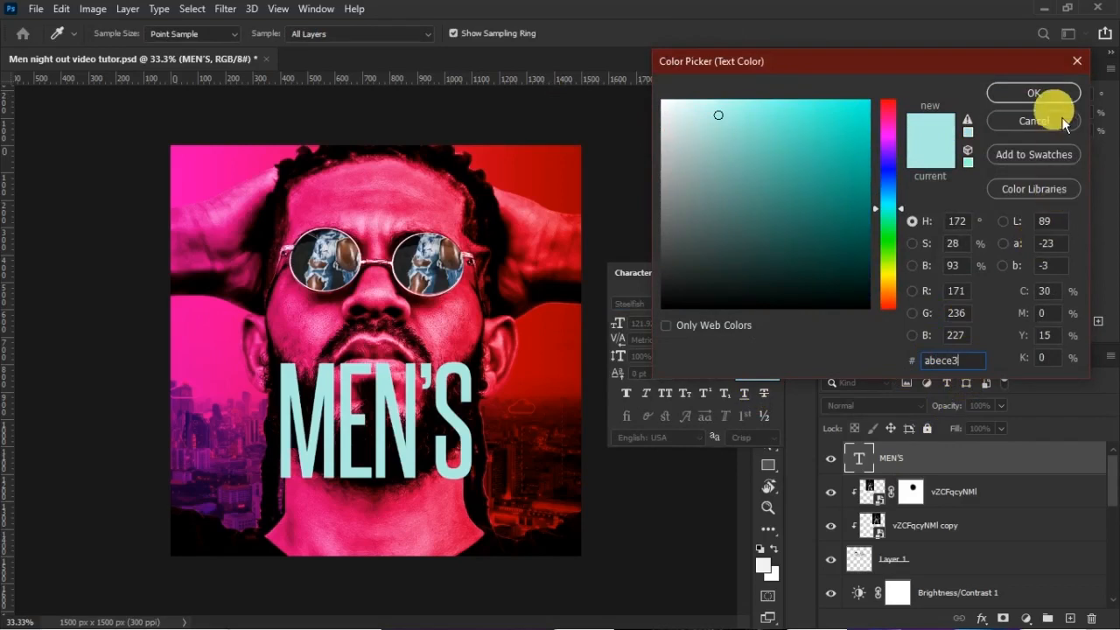
pyautogui.click(1053, 93)
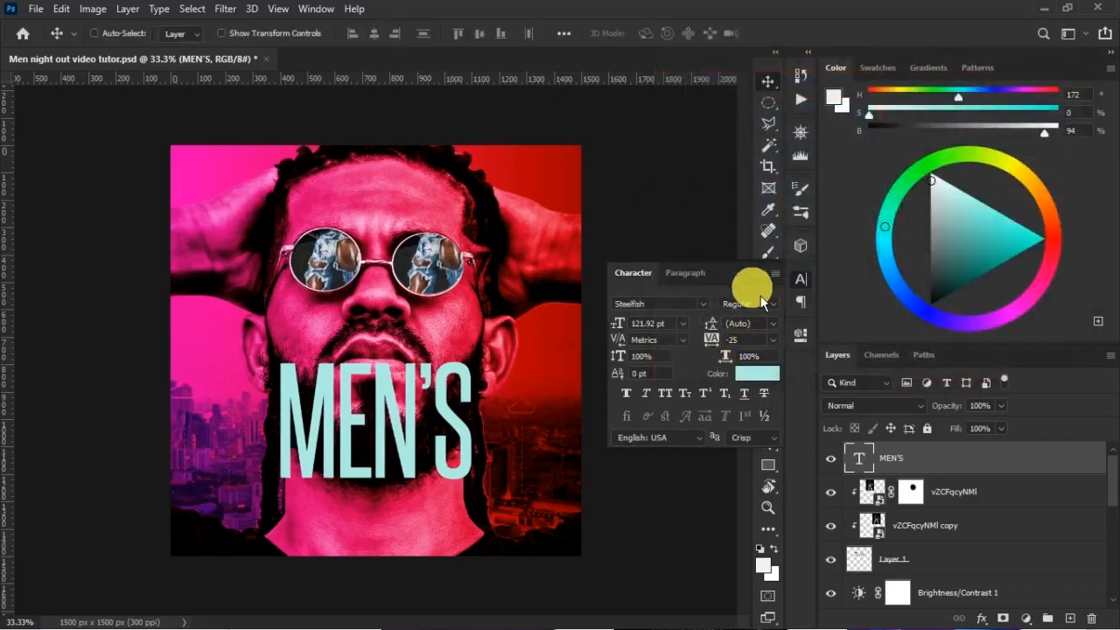
pyautogui.click(759, 277)
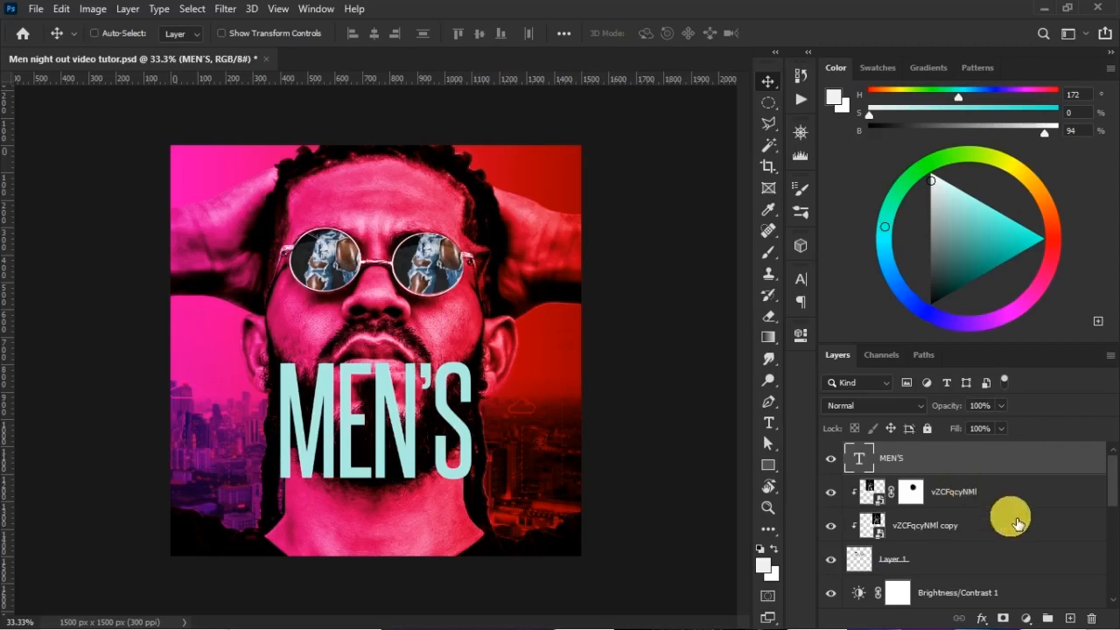
# - Add an Outer Glow to the MEN'S text, with its color sampled from the poster's pink background (#ea0093)
pyautogui.click(980, 617)
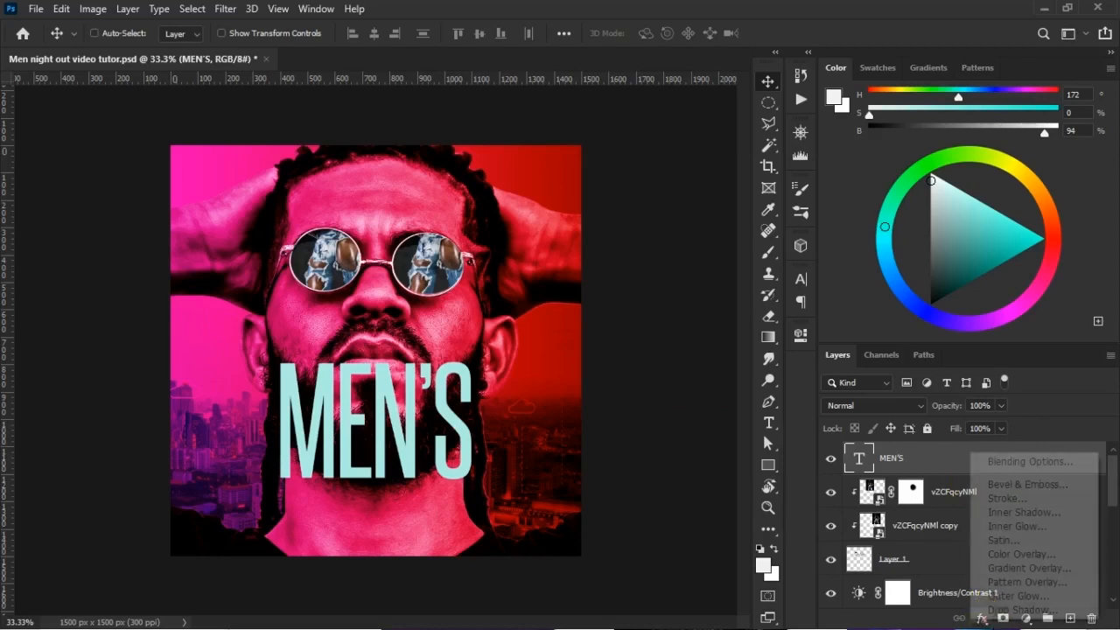
pyautogui.click(1020, 599)
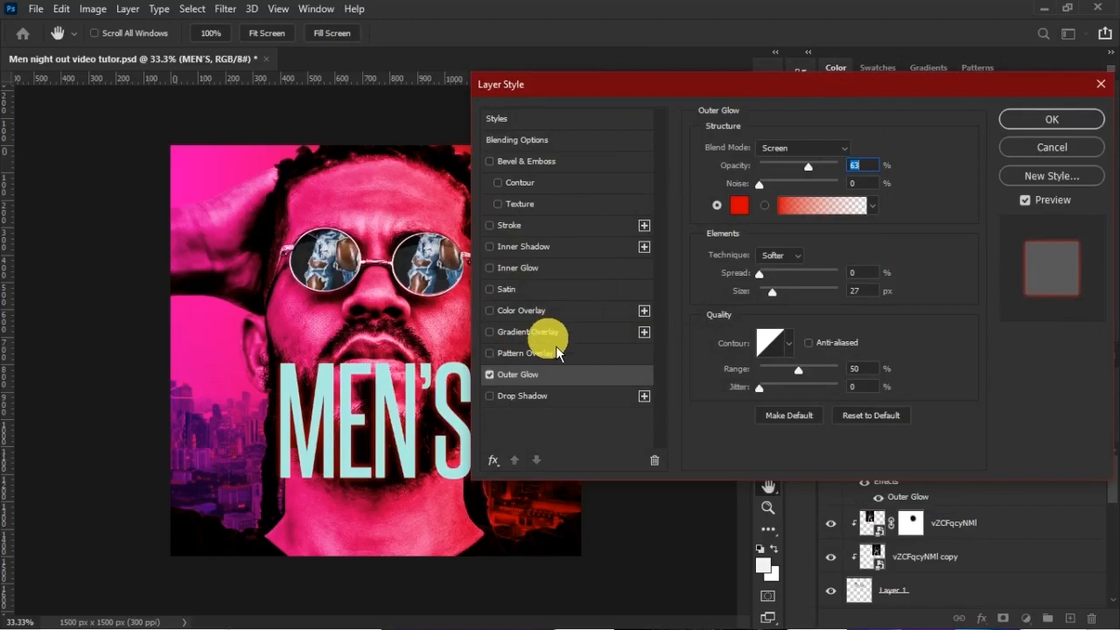
pyautogui.click(739, 205)
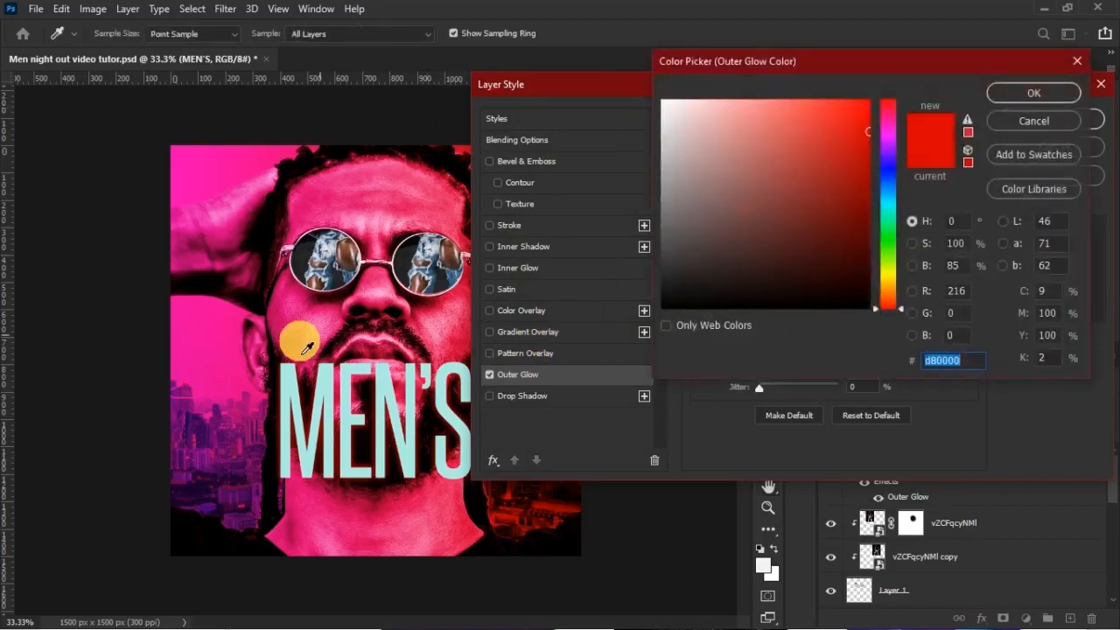
pyautogui.click(228, 348)
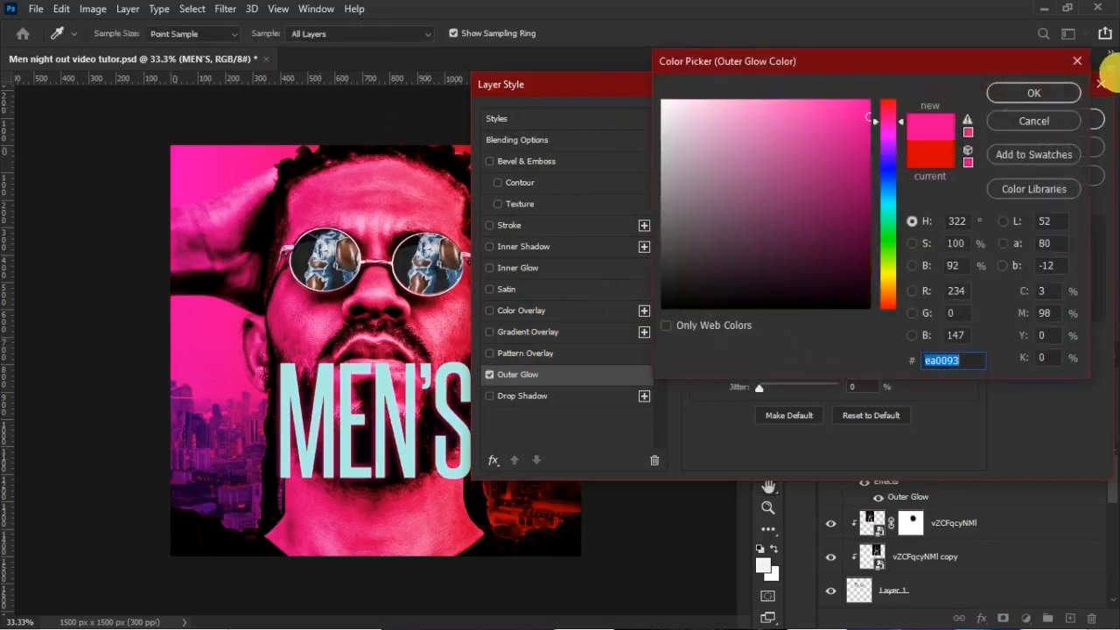
pyautogui.click(1033, 92)
# - Set the size of the MEN'S outer glow to 22 px and apply the layer style
pyautogui.click(790, 168)
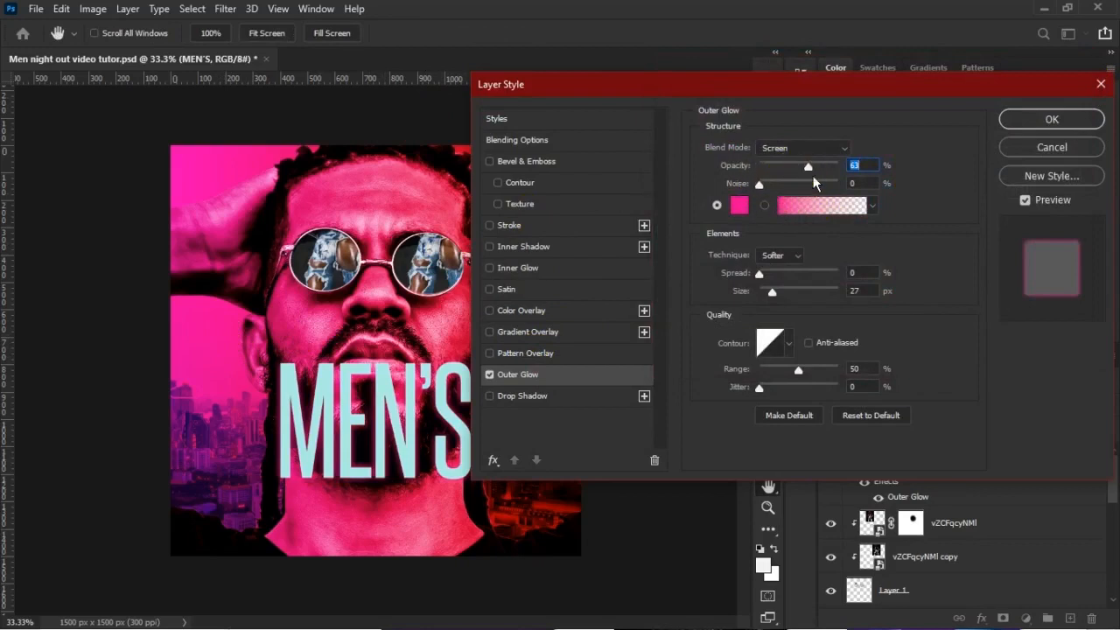
pyautogui.moveTo(795, 173); pyautogui.dragTo(818, 173)
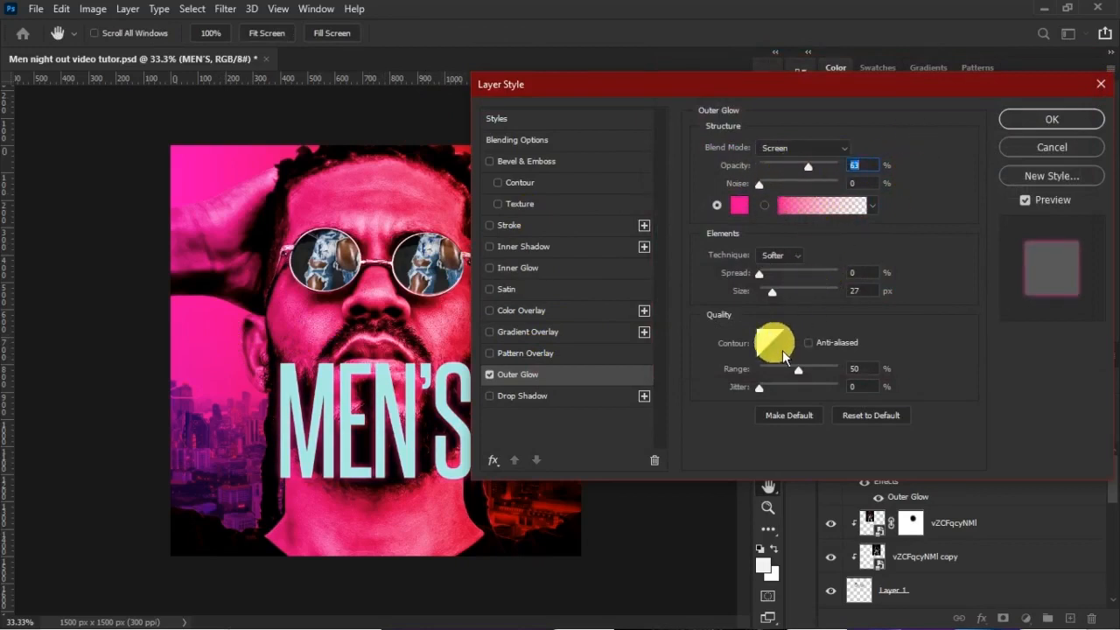
pyautogui.moveTo(796, 298); pyautogui.dragTo(779, 302)
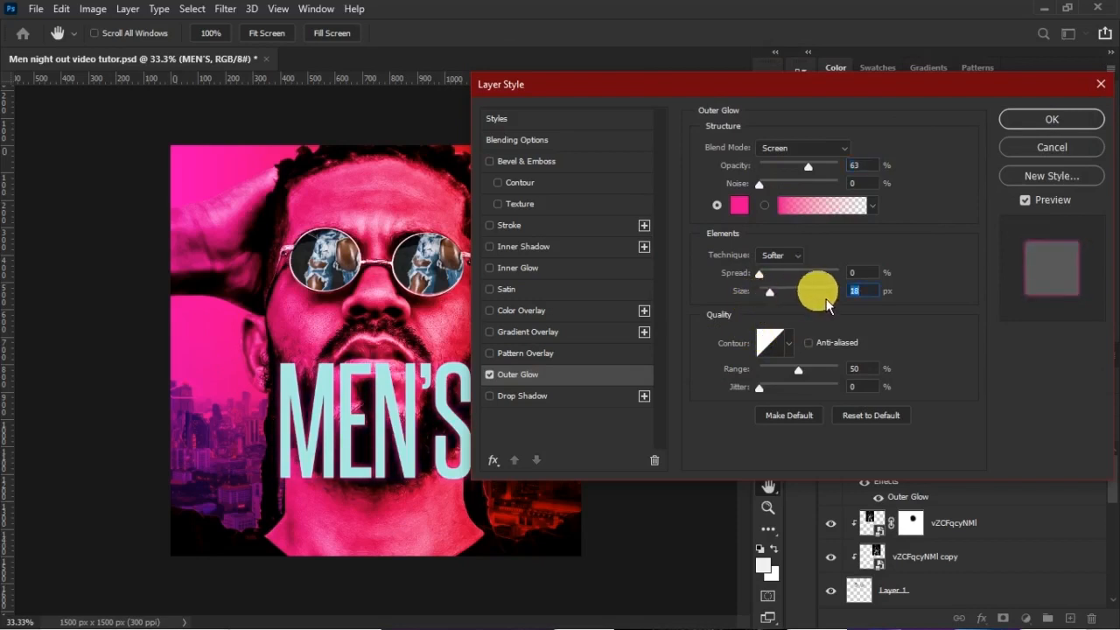
pyautogui.write('22')
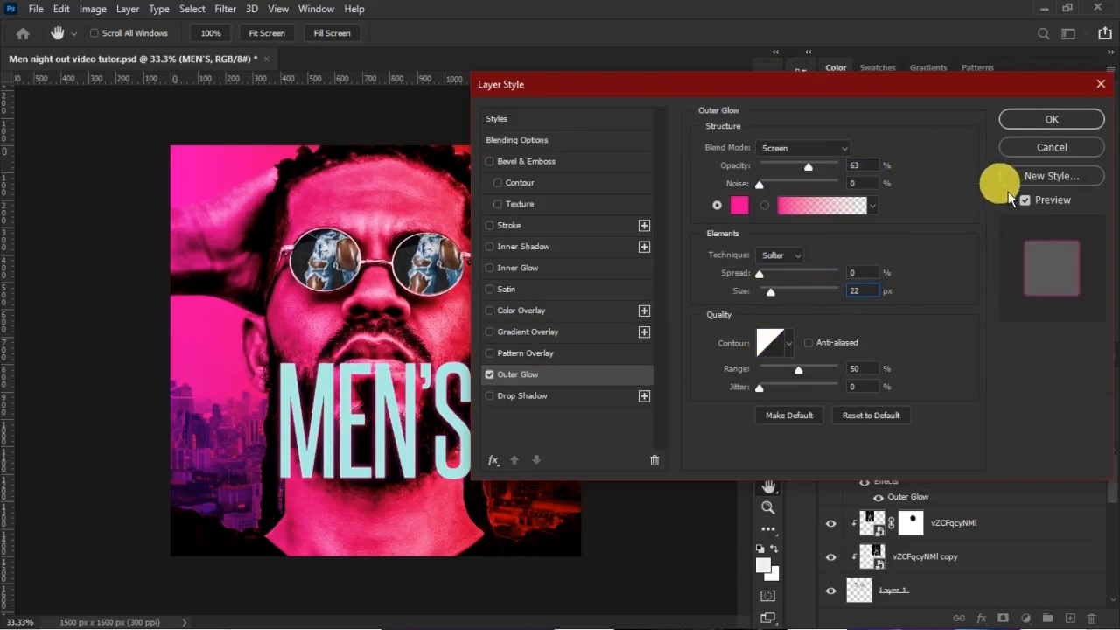
pyautogui.click(1022, 117)
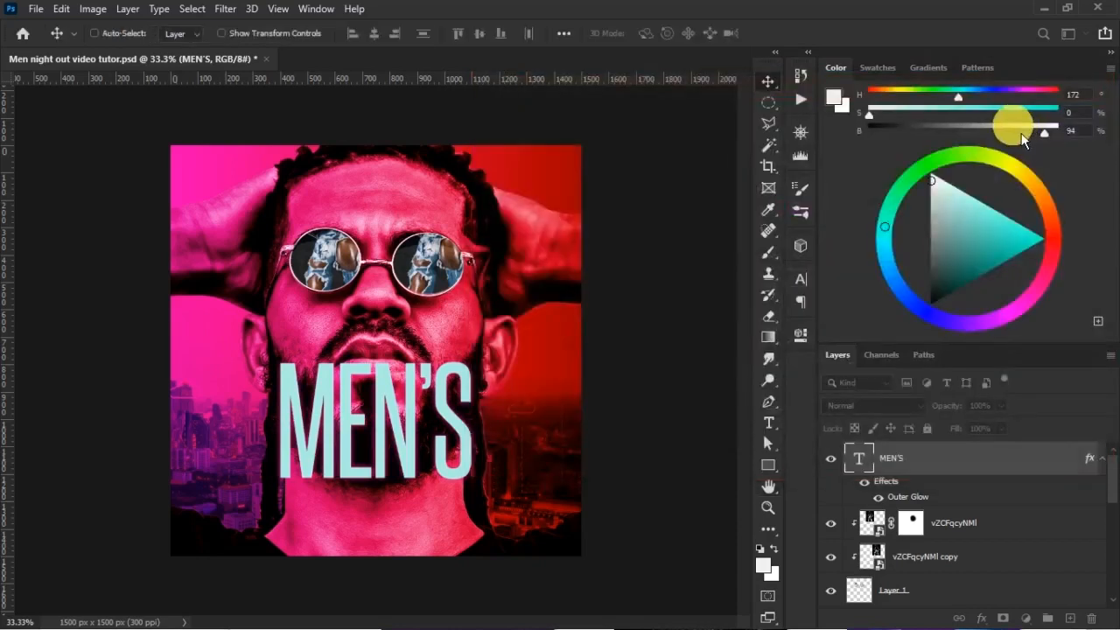
# - Add the text "Night out" on a new layer above the MEN'S layer
pyautogui.click(1070, 618)
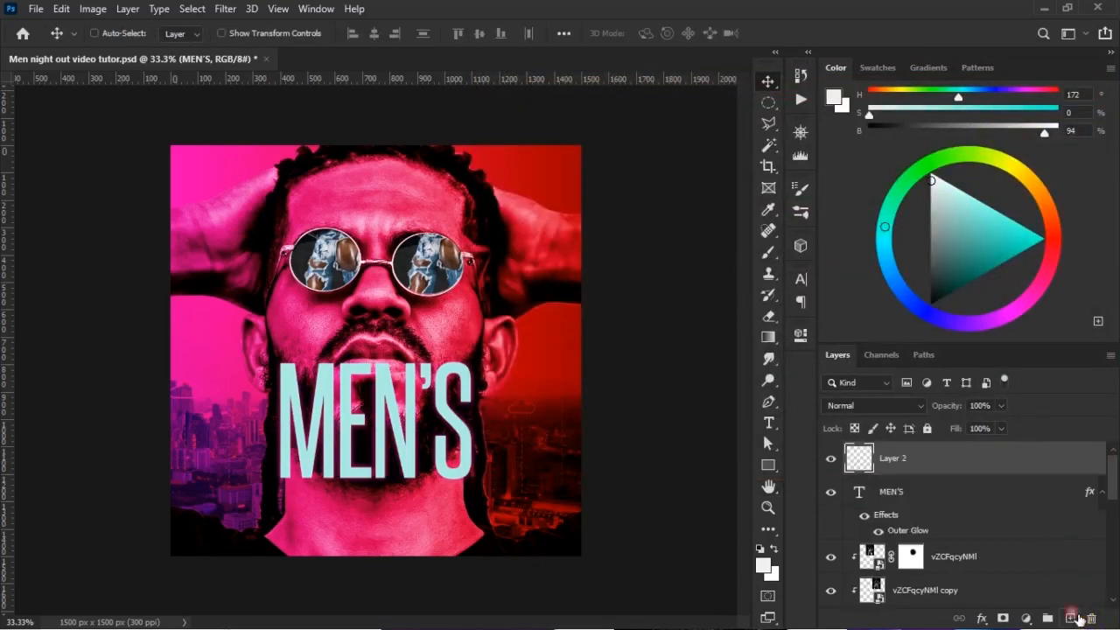
pyautogui.press('t')
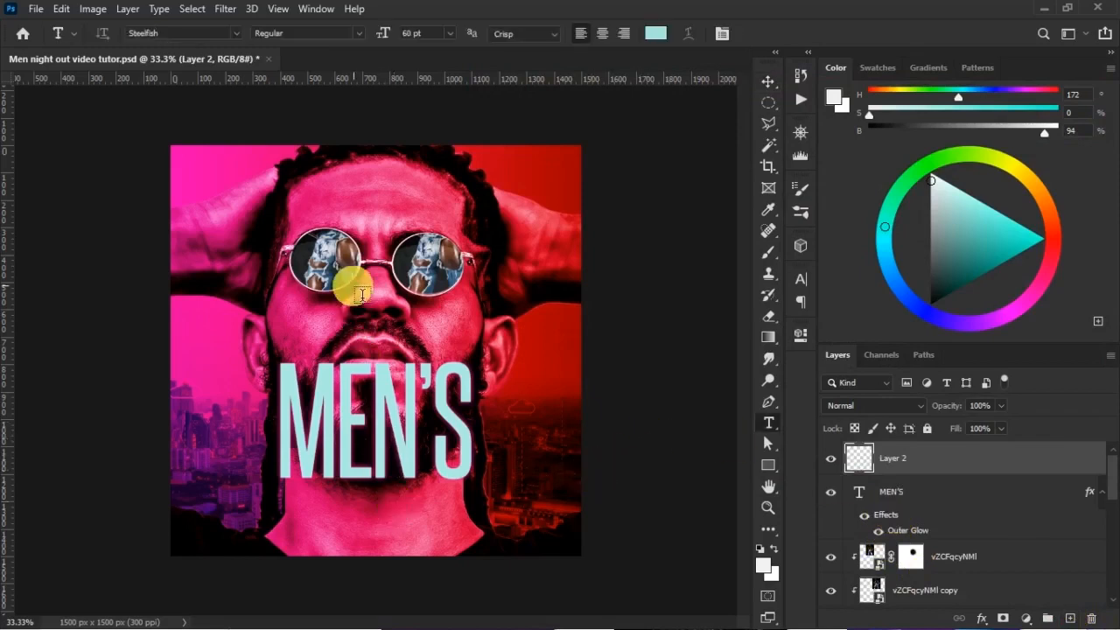
pyautogui.click(327, 306)
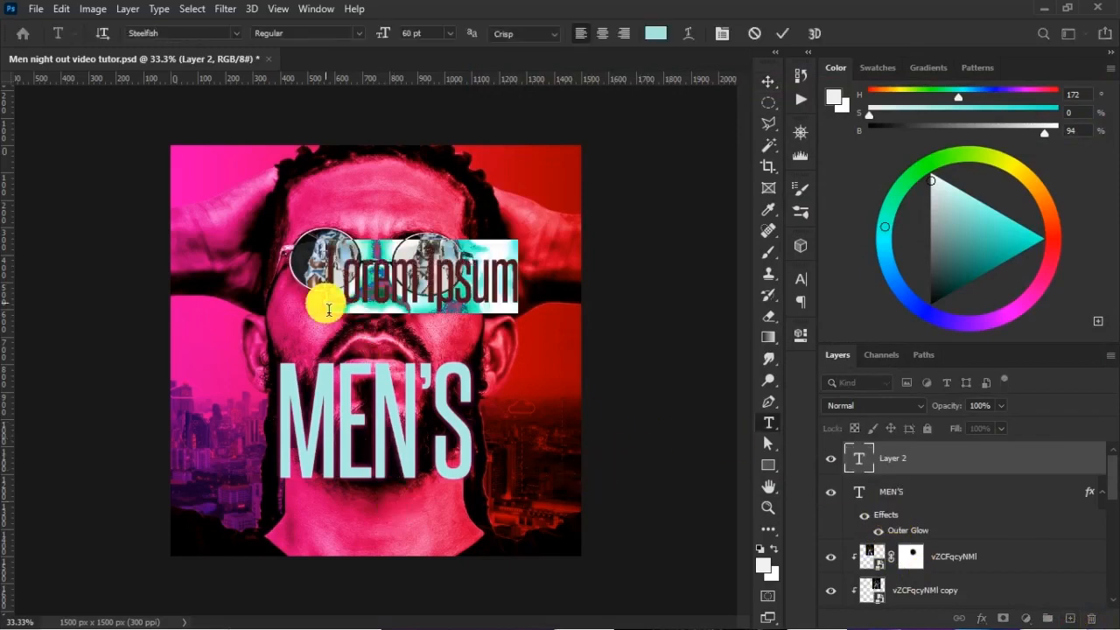
pyautogui.write('Nights')
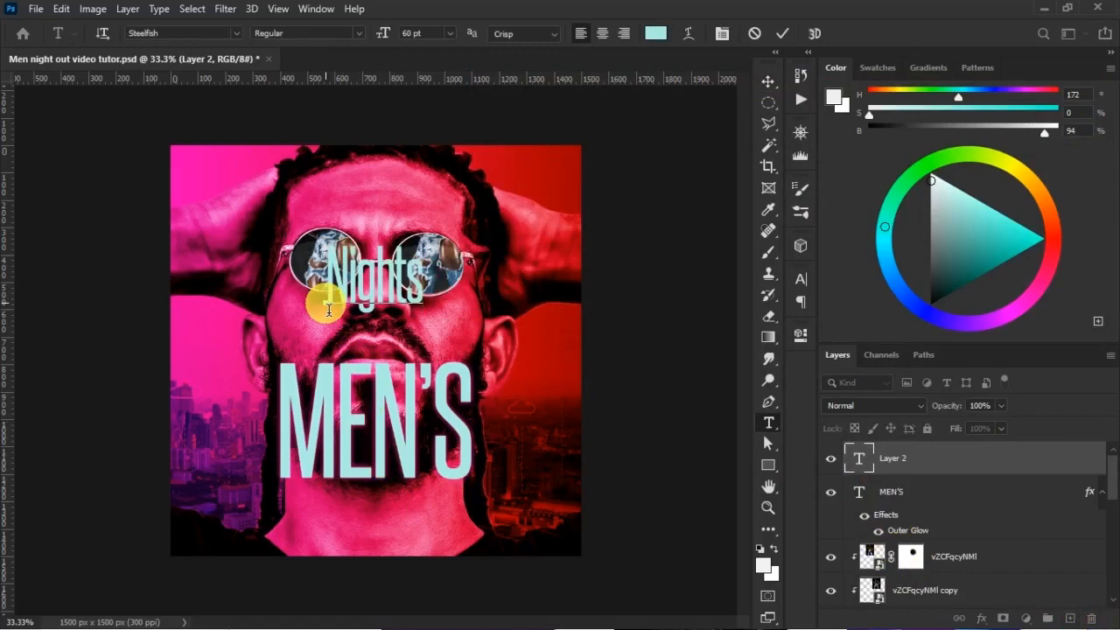
pyautogui.write('O')
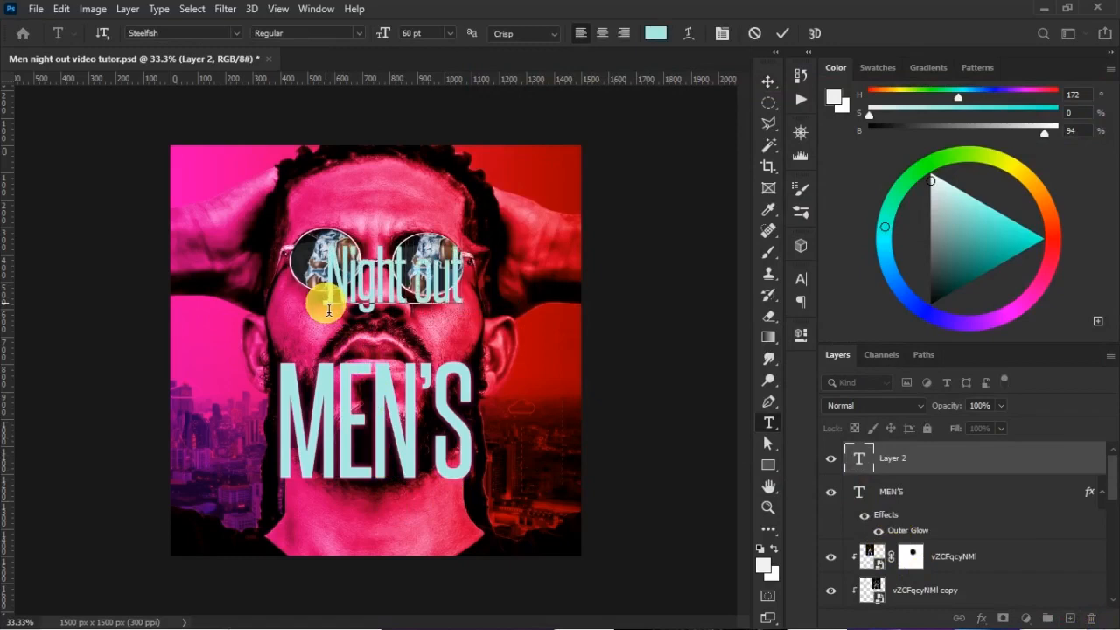
pyautogui.hotkey('ctrl', 'Return')
# - Move the Night out text directly beneath the MEN'S text with Free Transform
pyautogui.hotkey('ctrl', 't')
pyautogui.moveTo(385, 282); pyautogui.dragTo(366, 514)
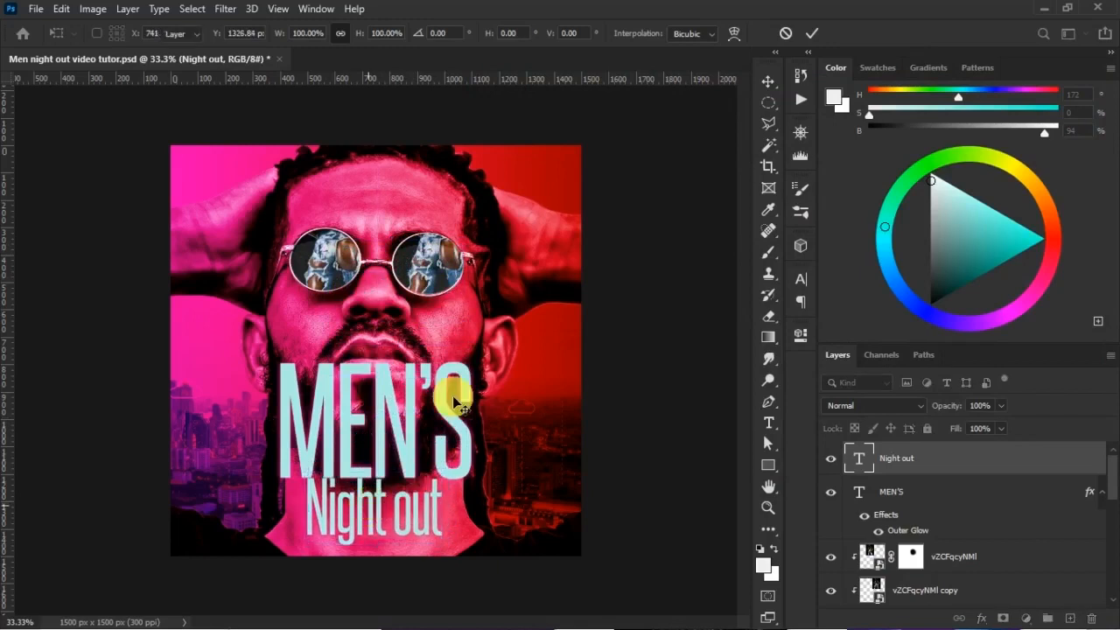
pyautogui.press('Return')
# - Change the font of the Night out text to NinaCTT
pyautogui.click(801, 280)
pyautogui.click(699, 303)
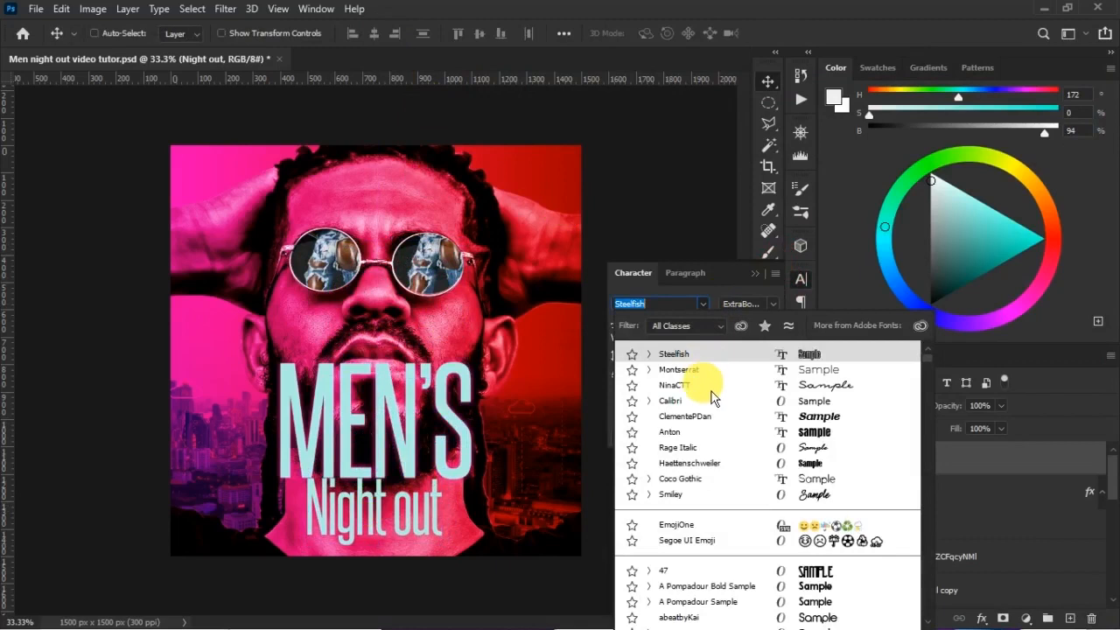
pyautogui.click(710, 394)
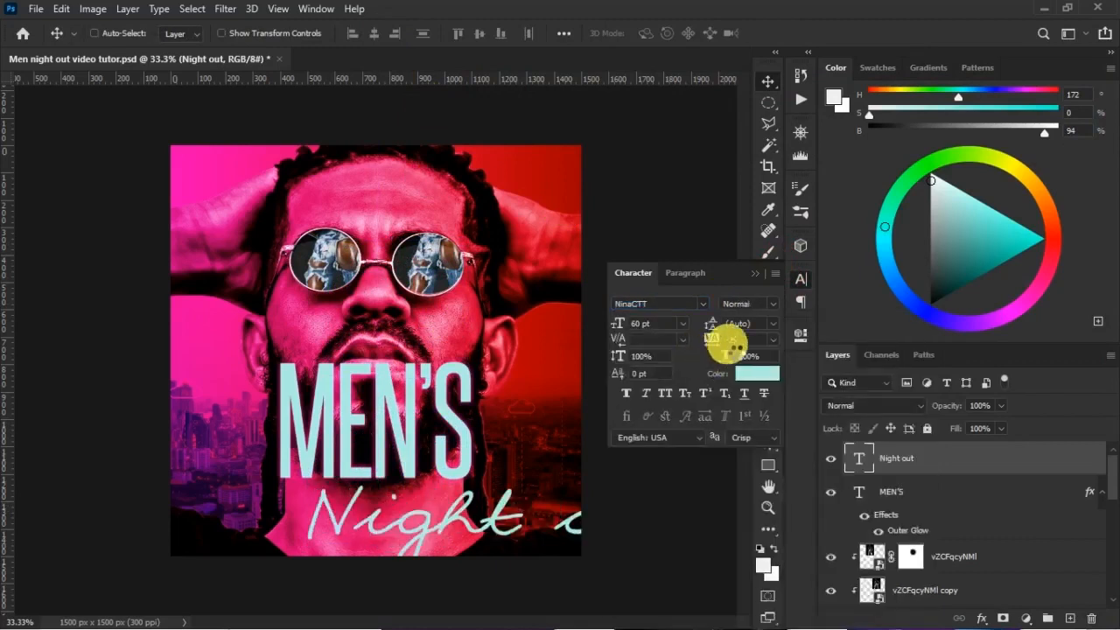
pyautogui.click(754, 273)
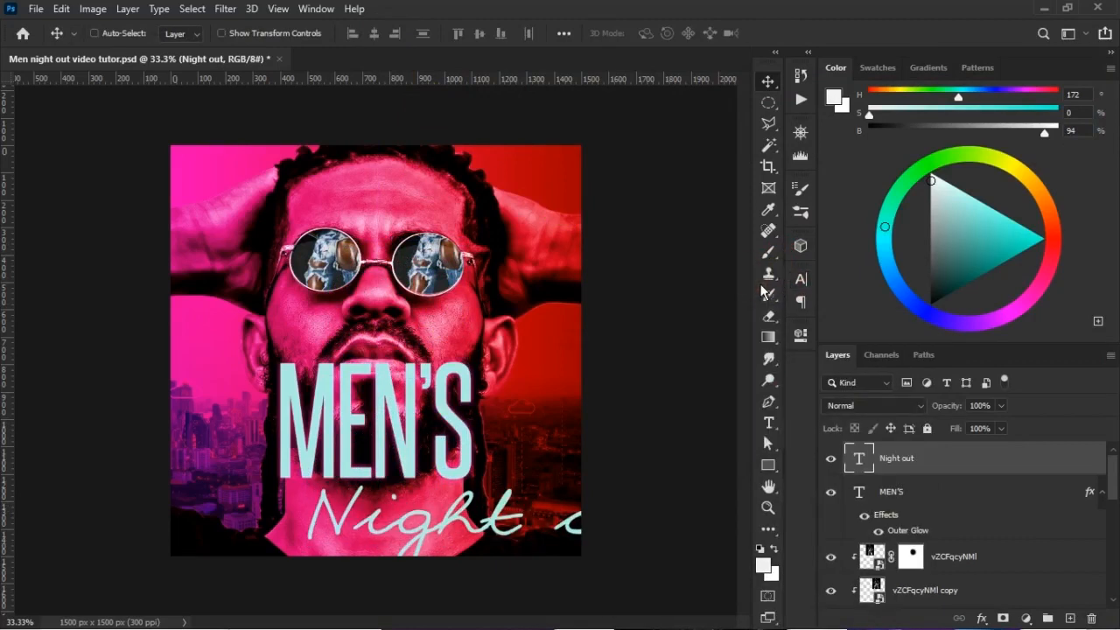
# - Scale the Night out text down with Free Transform to about the width of MEN'S beneath it, and nudge both texts slightly upward
pyautogui.press('ctrl')
pyautogui.hotkey('ctrl', 't')
pyautogui.moveTo(718, 564); pyautogui.dragTo(439, 510)
pyautogui.doubleClick(437, 506)
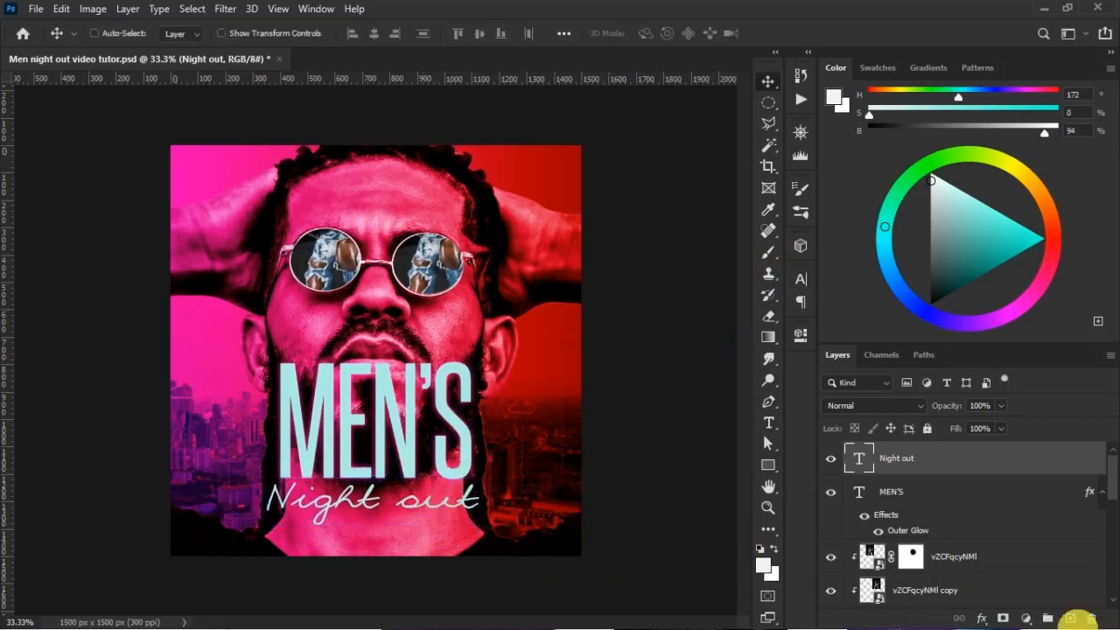
pyautogui.click(998, 498)
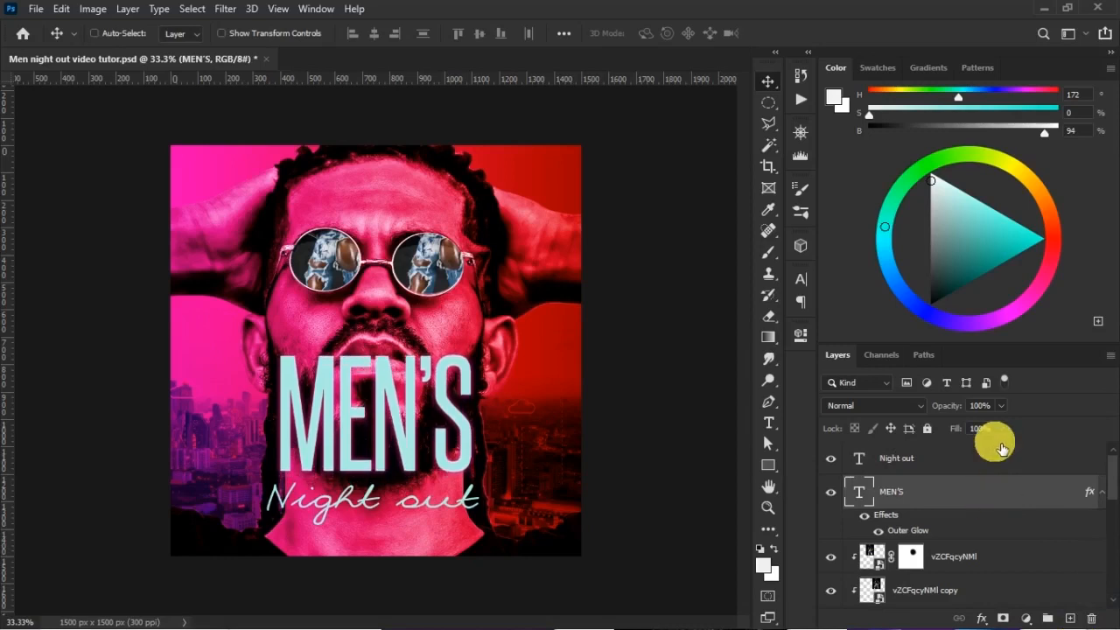
pyautogui.click(967, 460)
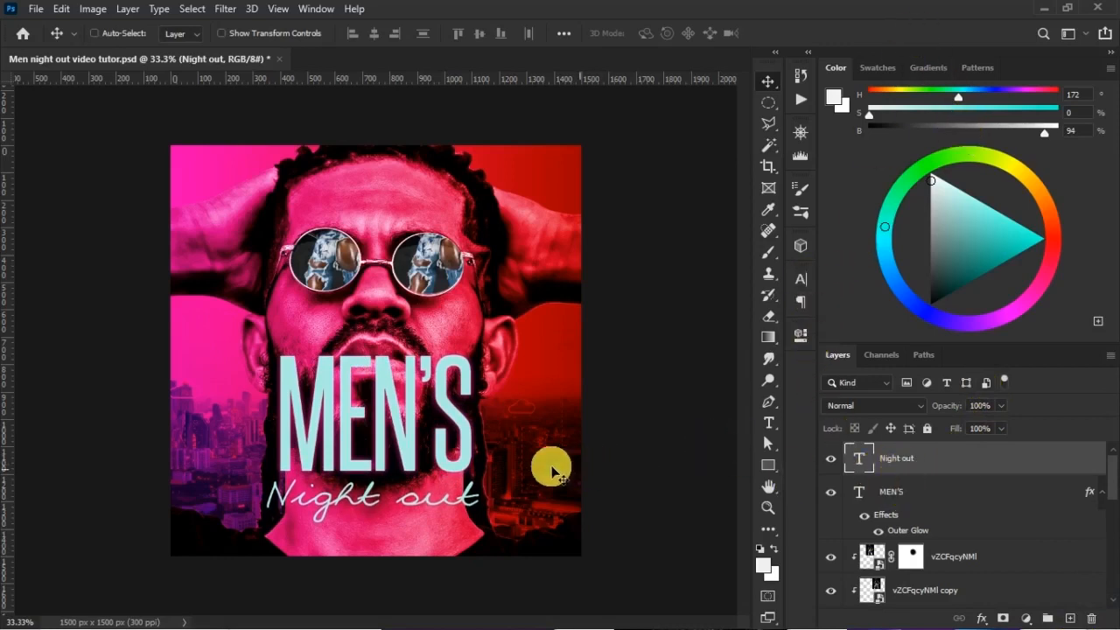
# - Copy the layer style of the MEN'S text and paste it onto the Night out text
pyautogui.rightClick(948, 494)
pyautogui.click(966, 506)
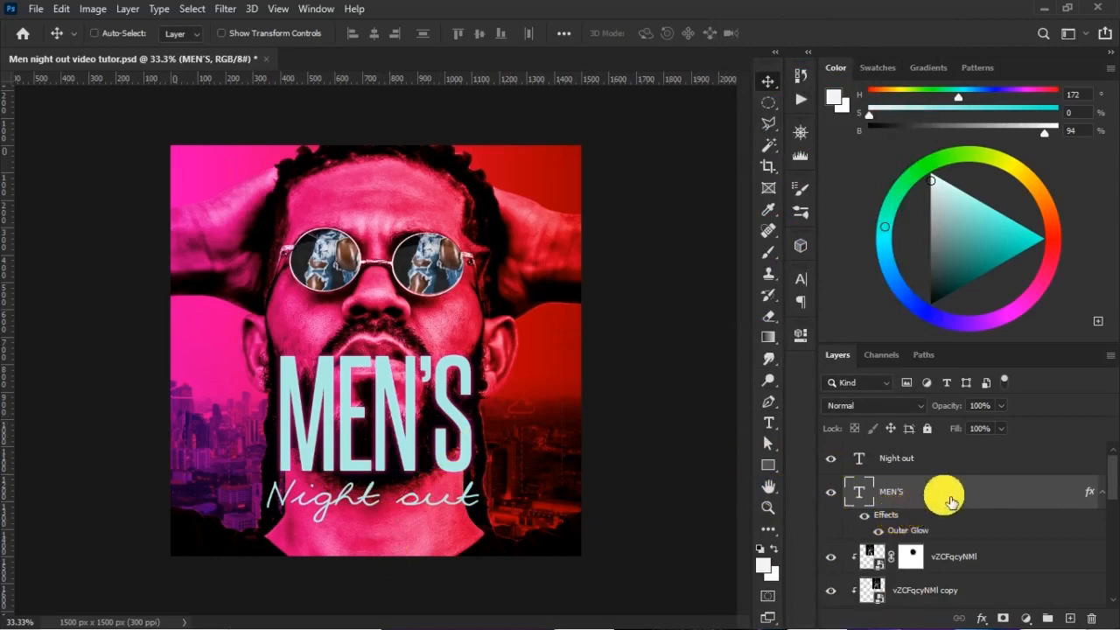
pyautogui.rightClick(952, 502)
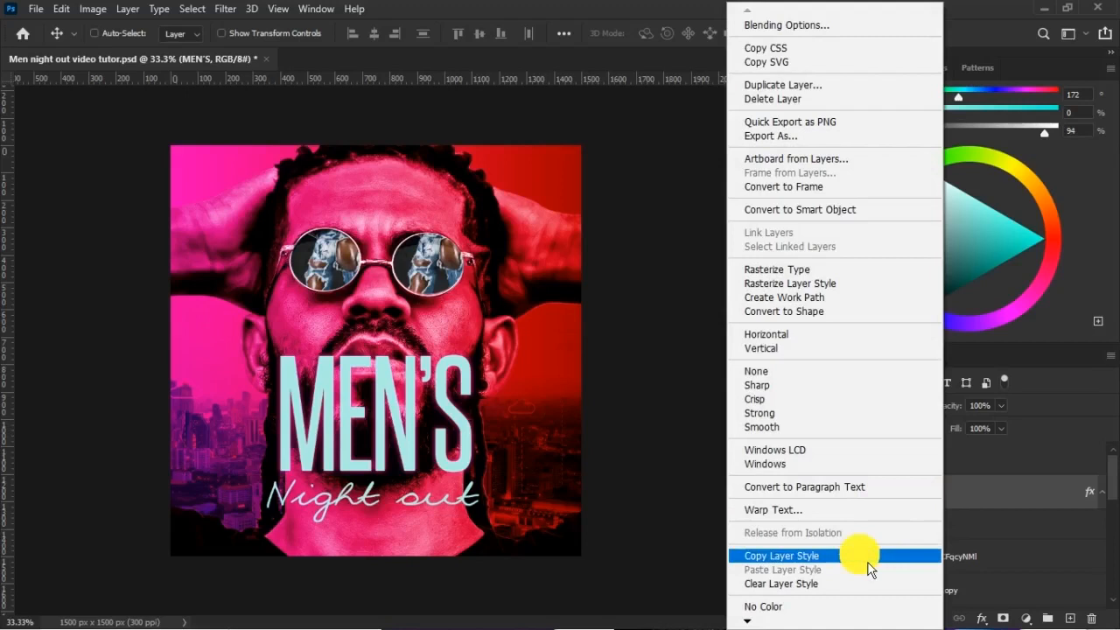
pyautogui.click(866, 562)
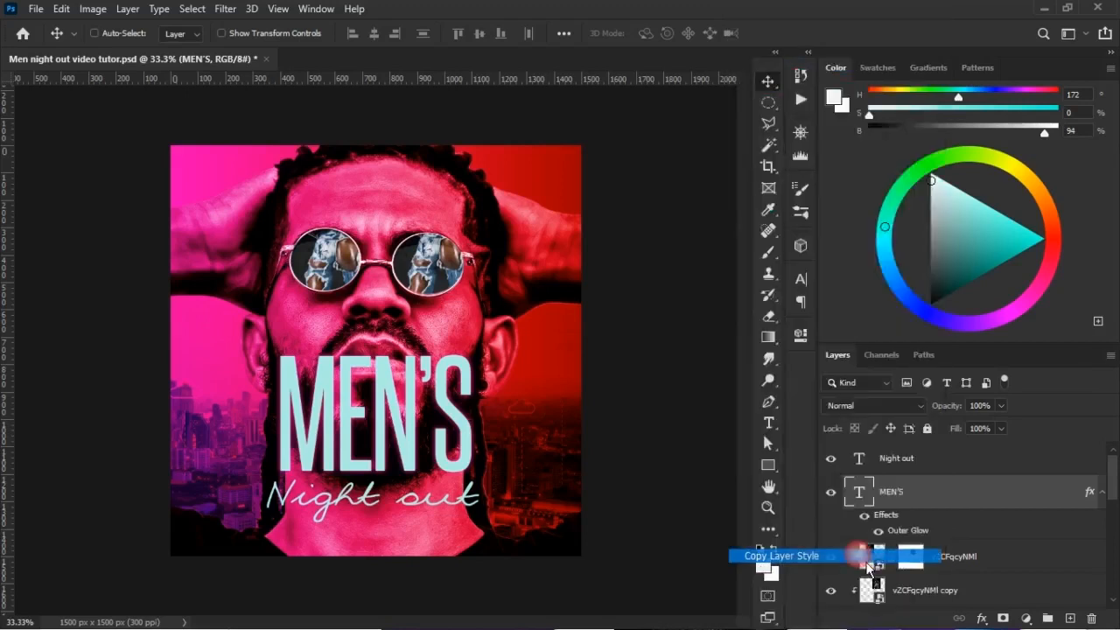
pyautogui.click(990, 467)
pyautogui.rightClick(990, 468)
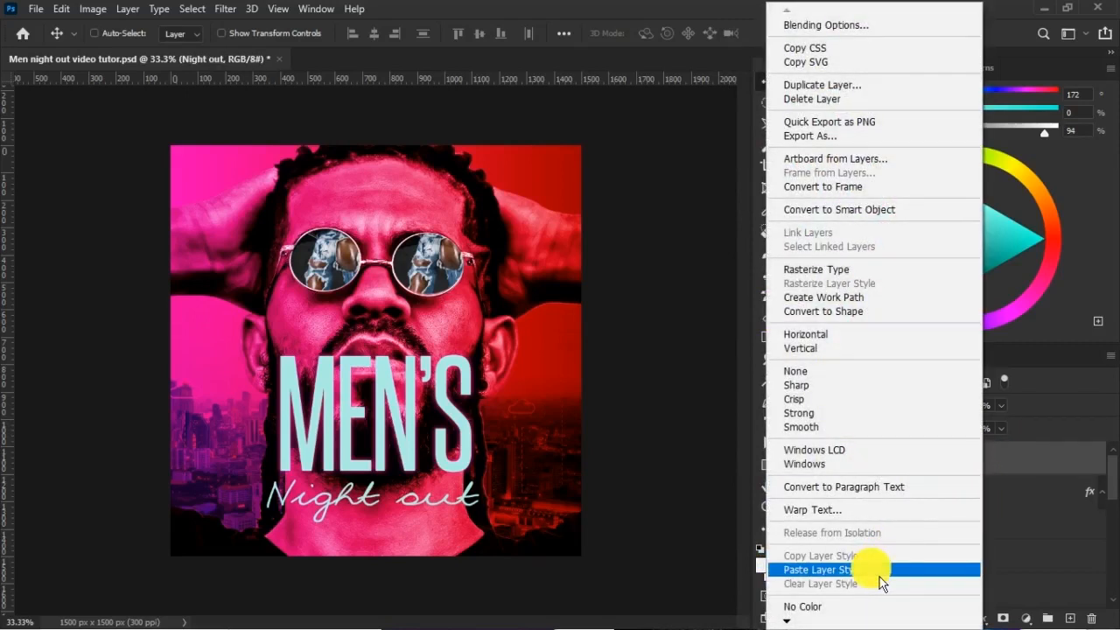
pyautogui.click(878, 573)
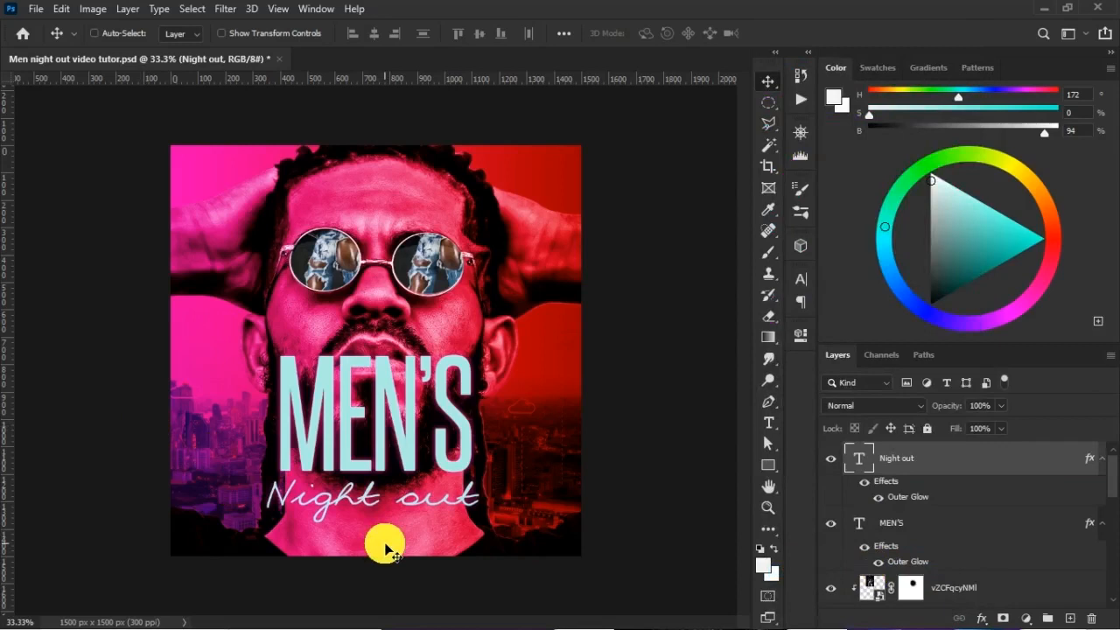
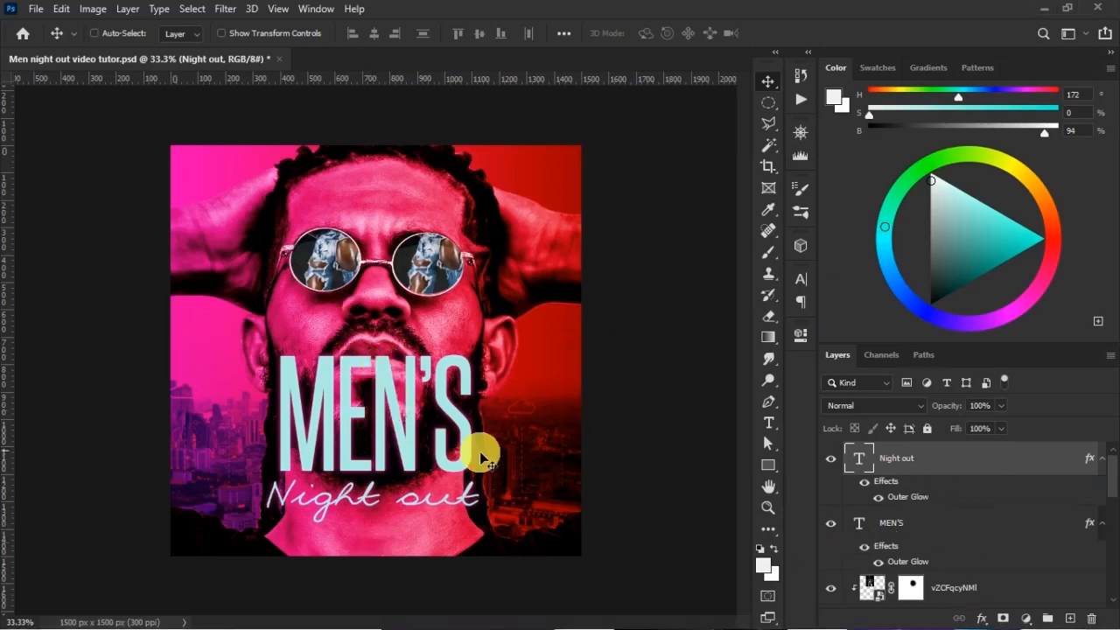
# - Duplicate the MEN'S text upward over the sunglasses and replace the copy's wording with 03
pyautogui.click(915, 523)
pyautogui.moveTo(412, 416); pyautogui.dragTo(422, 259)
pyautogui.press('t')
pyautogui.doubleClick(421, 261)
pyautogui.write('03')
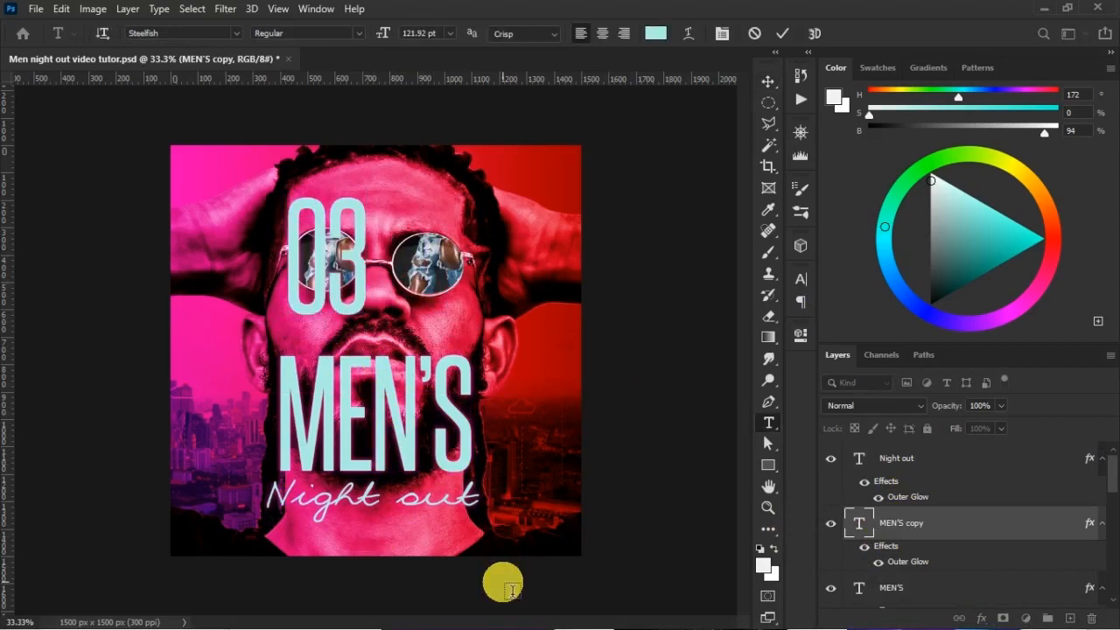
pyautogui.click(503, 581)
# - Scale the 03 text down with Free Transform and place it in the space left of MEN'S
pyautogui.press('v')
pyautogui.hotkey('ctrl', 't')
pyautogui.moveTo(365, 182); pyautogui.dragTo(227, 397)
pyautogui.moveTo(249, 360); pyautogui.dragTo(233, 393)
pyautogui.moveTo(217, 432); pyautogui.dragTo(222, 404)
pyautogui.press('Return')
# - Duplicate the 03 text beneath itself, change the copy to 10PM and scale it to 50.58% to match the width of 03
pyautogui.moveTo(239, 366); pyautogui.dragTo(237, 454)
pyautogui.click(801, 285)
pyautogui.click(801, 279)
pyautogui.press('t')
pyautogui.doubleClick(215, 464)
pyautogui.write('10PM')
pyautogui.hotkey('ctrl', 'Return')
pyautogui.press('v')
pyautogui.hotkey('ctrl', 't')
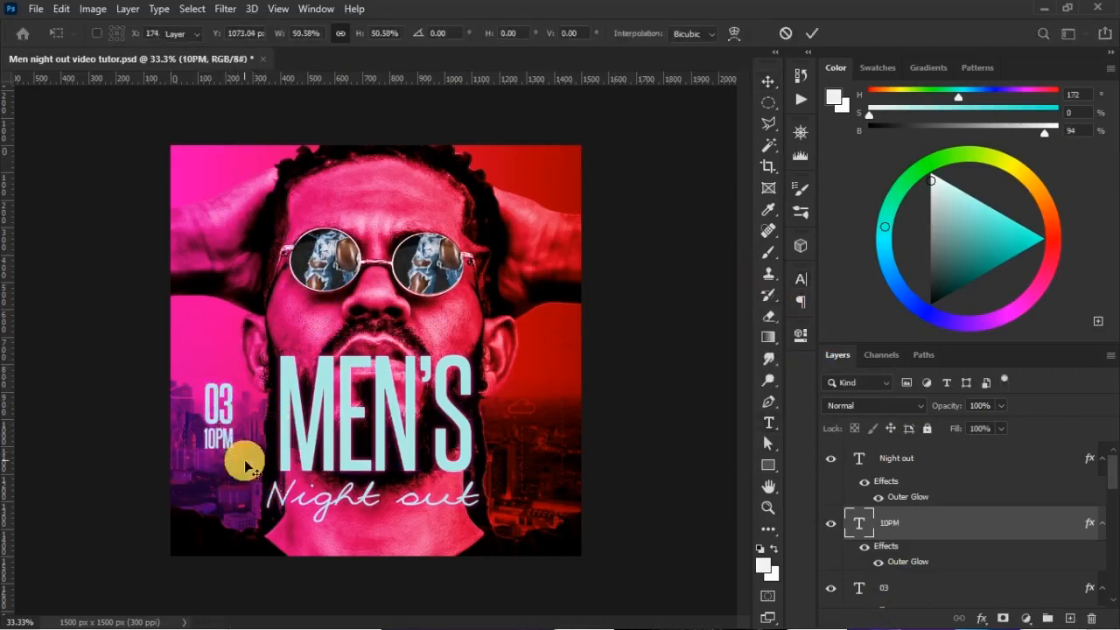
pyautogui.press('Return')
# - Move the 10PM and 03 layers above Night out and lower both texts so 10PM sits on the MEN'S baseline
pyautogui.keyDown('shift'); pyautogui.click(929, 599); pyautogui.keyUp('shift')
pyautogui.moveTo(927, 594); pyautogui.dragTo(904, 448)
pyautogui.hotkey('ctrl', 't')
pyautogui.moveTo(234, 451)
pyautogui.mouseDown()
pyautogui.moveTo(240, 462)
pyautogui.moveTo(218, 439)
pyautogui.mouseUp()
pyautogui.press('Return')
# - Set the font style of the 03 text to Bold
pyautogui.click(885, 523)
pyautogui.click(885, 456)
pyautogui.click(801, 279)
pyautogui.click(775, 304)
pyautogui.click(754, 318)
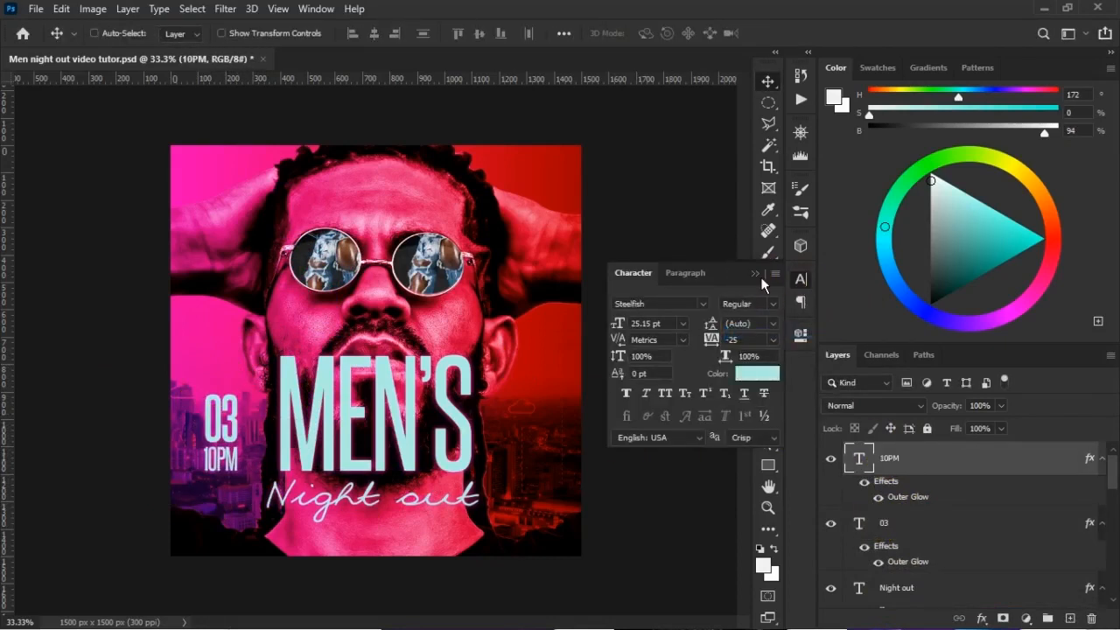
pyautogui.click(762, 274)
# - Duplicate the 03 and 10PM texts together and move the copies to the right of MEN'S
pyautogui.click(912, 526)
pyautogui.keyDown('ctrl'); pyautogui.click(897, 463); pyautogui.keyUp('ctrl')
pyautogui.hotkey('ctrl', 'j')
pyautogui.hotkey('ctrl', 't')
pyautogui.moveTo(222, 433); pyautogui.dragTo(524, 437)
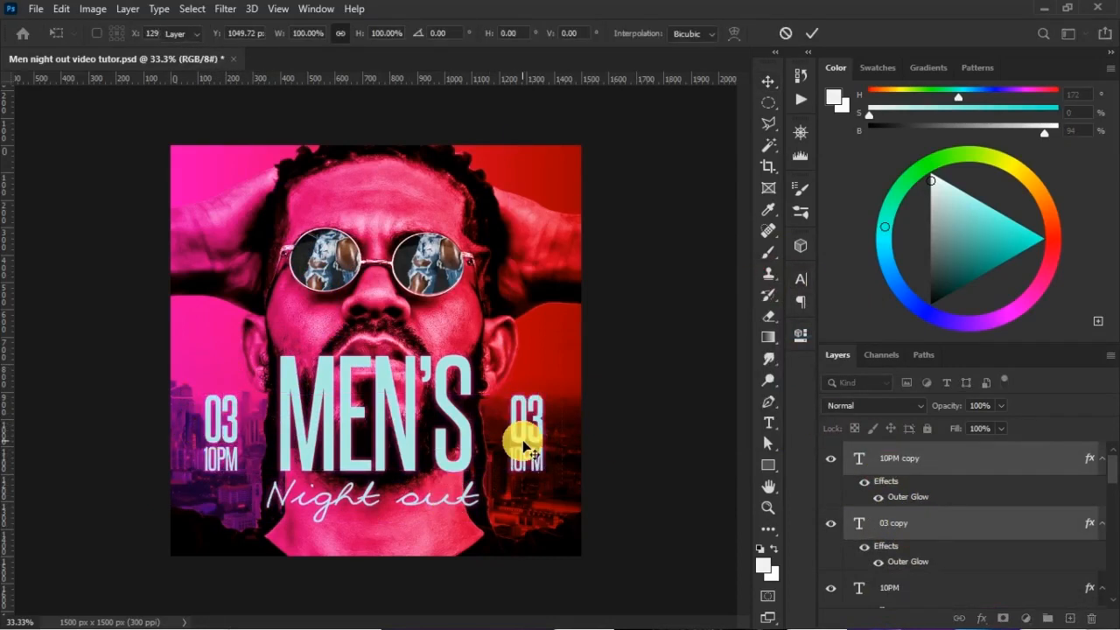
pyautogui.press('Return')
# - Change the copied 03 to DJ: and the copied 10PM to INFINIX JINGLES on two lines
pyautogui.press('t')
pyautogui.click(520, 433)
pyautogui.hotkey('ctrl', 'a')
pyautogui.write('DJ:')
pyautogui.click(530, 463)
pyautogui.write('INFINIX')
pyautogui.press('Return')
pyautogui.write('JINGLES')
pyautogui.click(768, 81)
# - Set the leading of the INFINIX JINGLES text to 24 pt and scale it down to about the width of DJ:
pyautogui.click(801, 279)
pyautogui.click(775, 322)
pyautogui.click(755, 470)
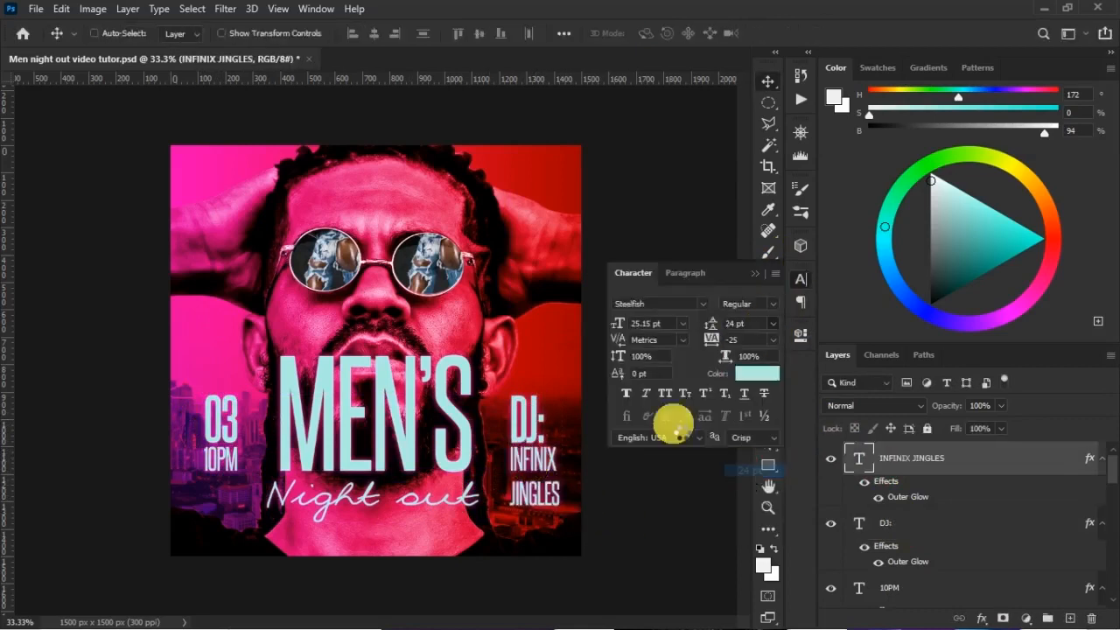
pyautogui.click(762, 273)
pyautogui.hotkey('ctrl', 't')
pyautogui.moveTo(573, 516); pyautogui.dragTo(546, 482)
pyautogui.press('Return')
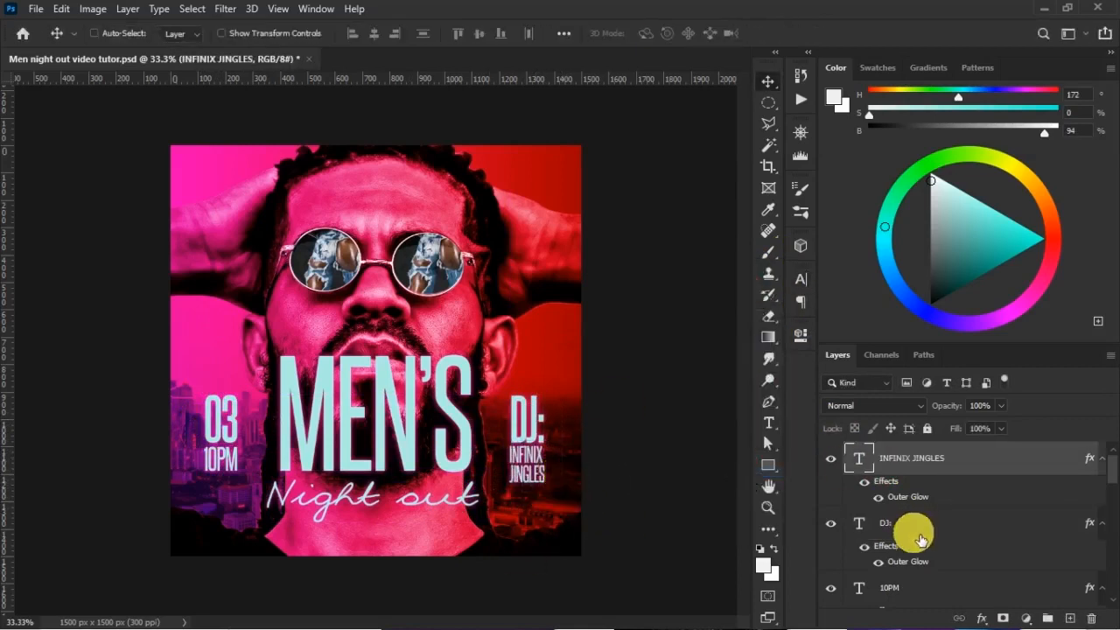
# - Place a horizontal guide at the MEN'S baseline and move the DJ: and INFINIX JINGLES texts up to align with it
pyautogui.click(914, 525)
pyautogui.moveTo(529, 78); pyautogui.dragTo(516, 471)
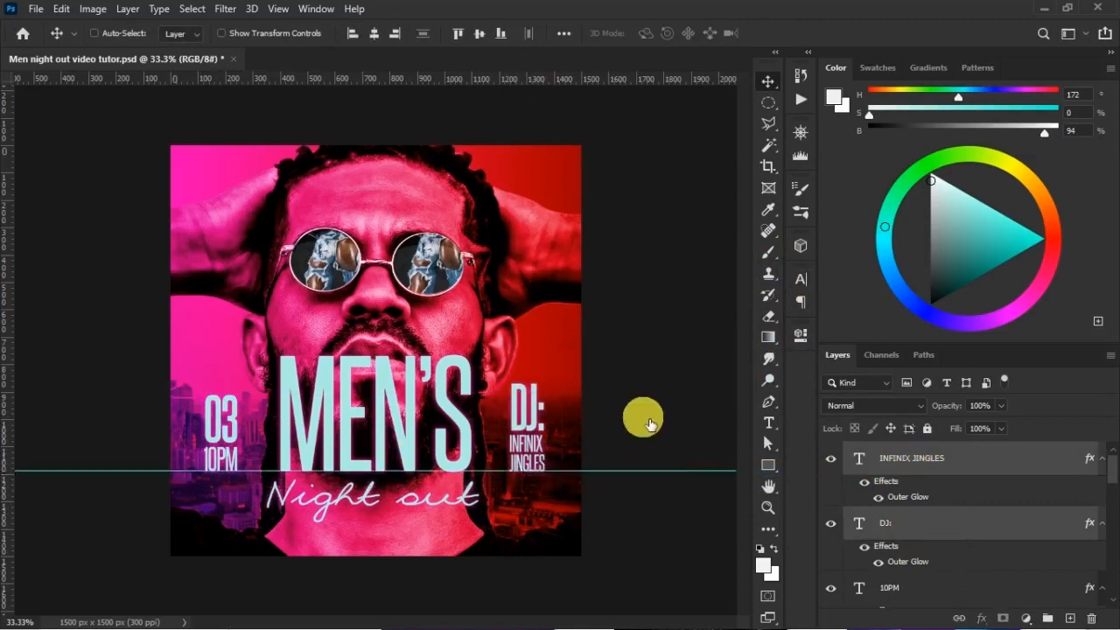
pyautogui.hotkey('ctrl', 't')
pyautogui.press('Return')
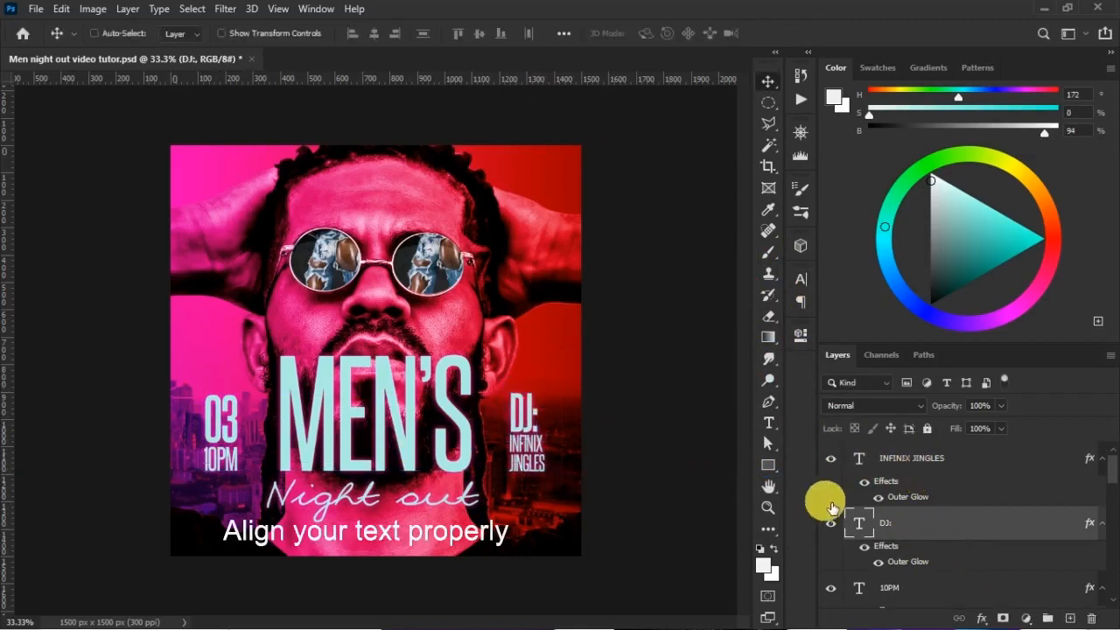
pyautogui.click(831, 497)
# - Duplicate the DJ: text, bring the copy to the top of the layer stack and place it on the man's forehead
pyautogui.click(908, 527)
pyautogui.hotkey('ctrl', 'j')
pyautogui.moveTo(908, 527); pyautogui.dragTo(908, 446)
pyautogui.hotkey('ctrl', 't')
pyautogui.moveTo(530, 427); pyautogui.dragTo(376, 201)
pyautogui.press('Return')
# - Replace the wording of the text on the forehead with CLUB JAM
pyautogui.press('y')
pyautogui.press('t')
pyautogui.click(374, 200)
pyautogui.hotkey('ctrl', 'a')
pyautogui.write('CLUB JAM')
pyautogui.hotkey('ctrl', 'Return')
# - Scale the CLUB JAM text down to 24.33 pt and centre it on the forehead above the sunglasses
pyautogui.press('v')
pyautogui.moveTo(344, 382); pyautogui.dragTo(316, 380)
pyautogui.hotkey('ctrl', 't')
pyautogui.moveTo(429, 208); pyautogui.dragTo(408, 200)
pyautogui.press('Return')
# - Change the colour of the CLUB JAM text to near-white
pyautogui.click(800, 279)
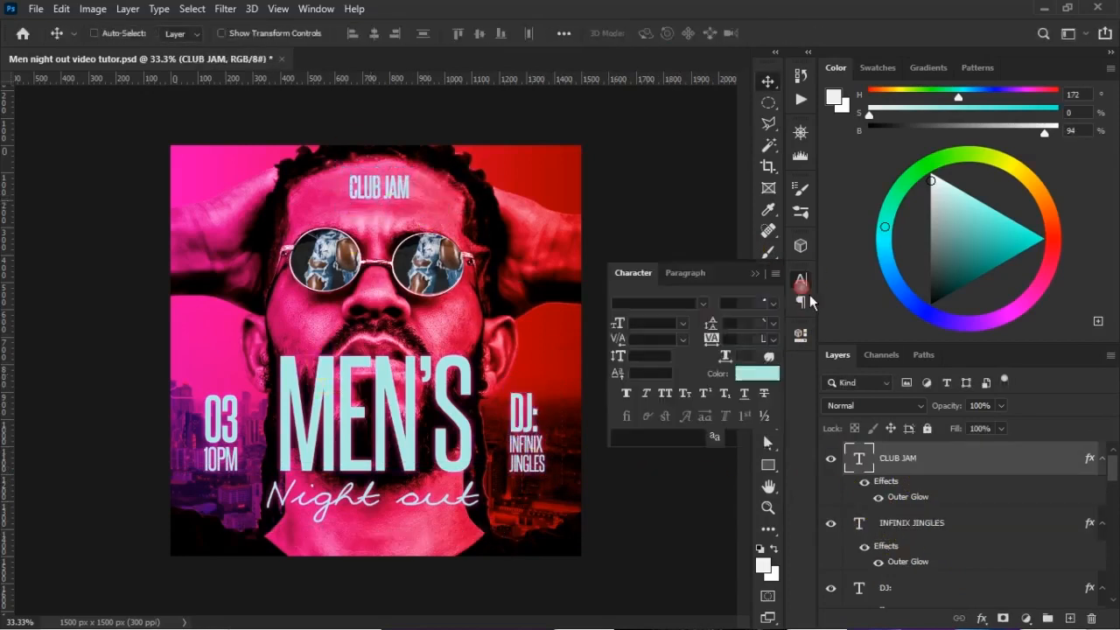
pyautogui.click(754, 371)
pyautogui.click(359, 190)
pyautogui.press('Return')
pyautogui.moveTo(715, 117); pyautogui.dragTo(674, 107)
pyautogui.click(756, 373)
pyautogui.press('Return')
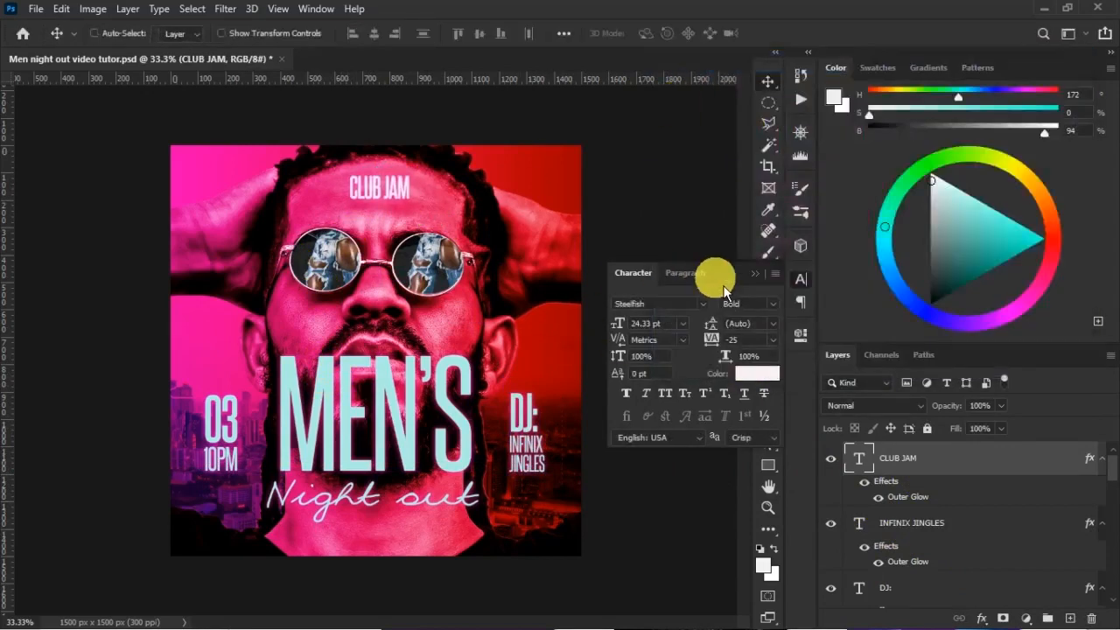
pyautogui.click(740, 273)
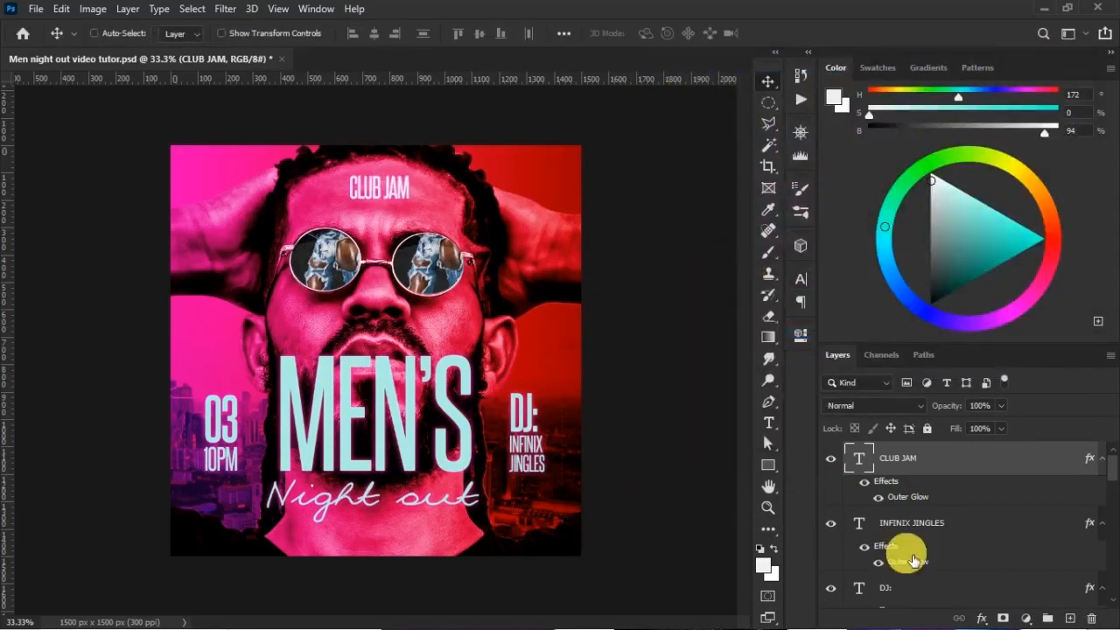
# - Change the Outer Glow colour of the DJ: text to red e1191c
pyautogui.doubleClick(527, 429)
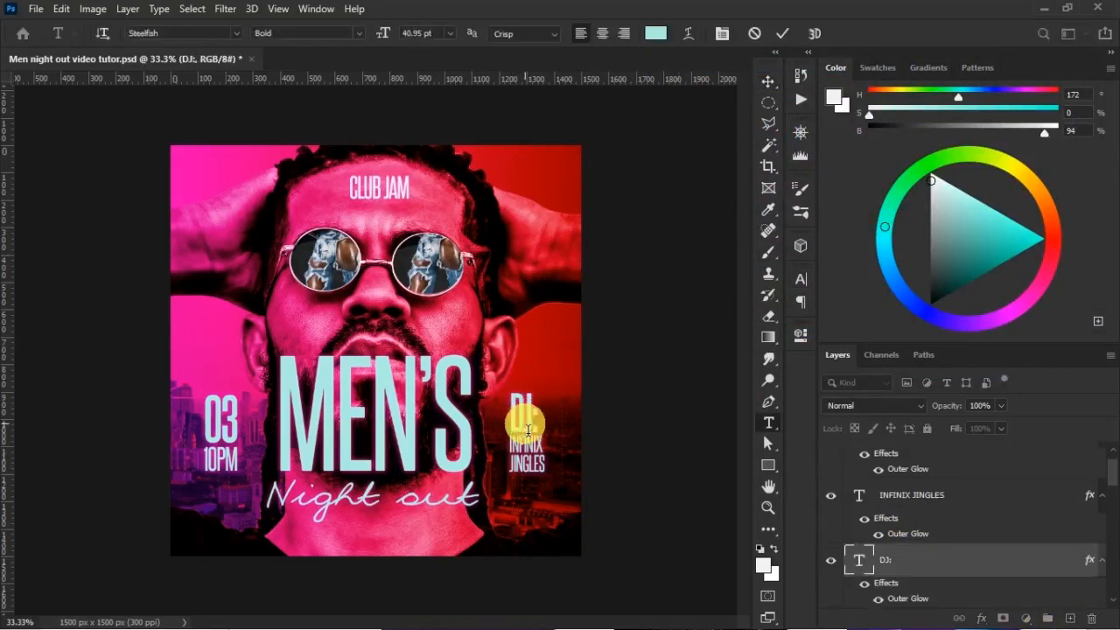
pyautogui.press('Escape')
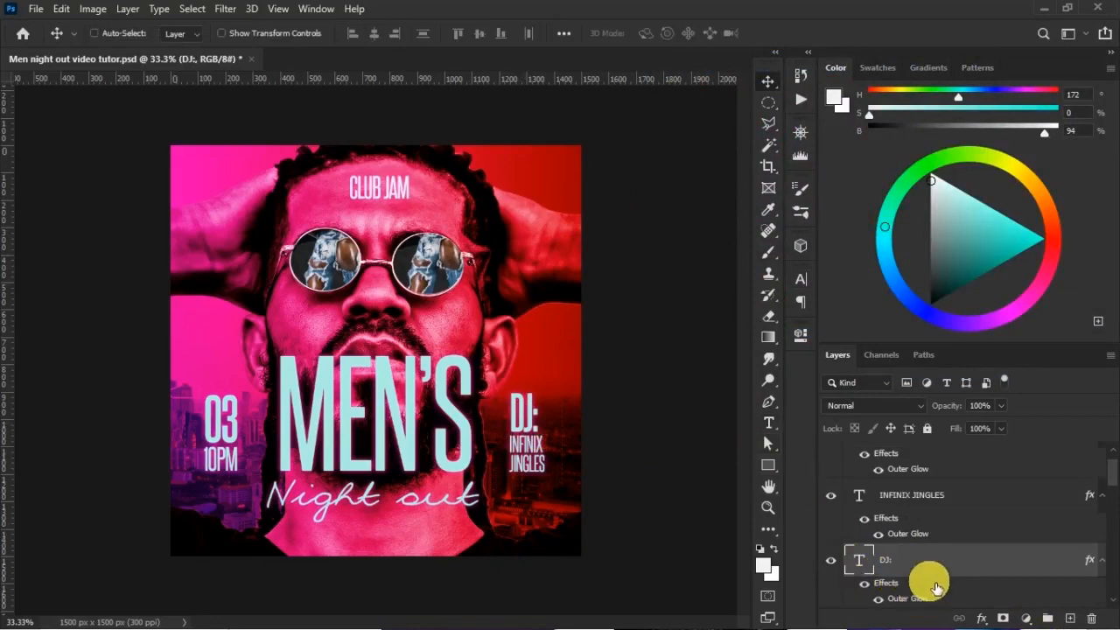
pyautogui.scroll(-1, 926, 581)
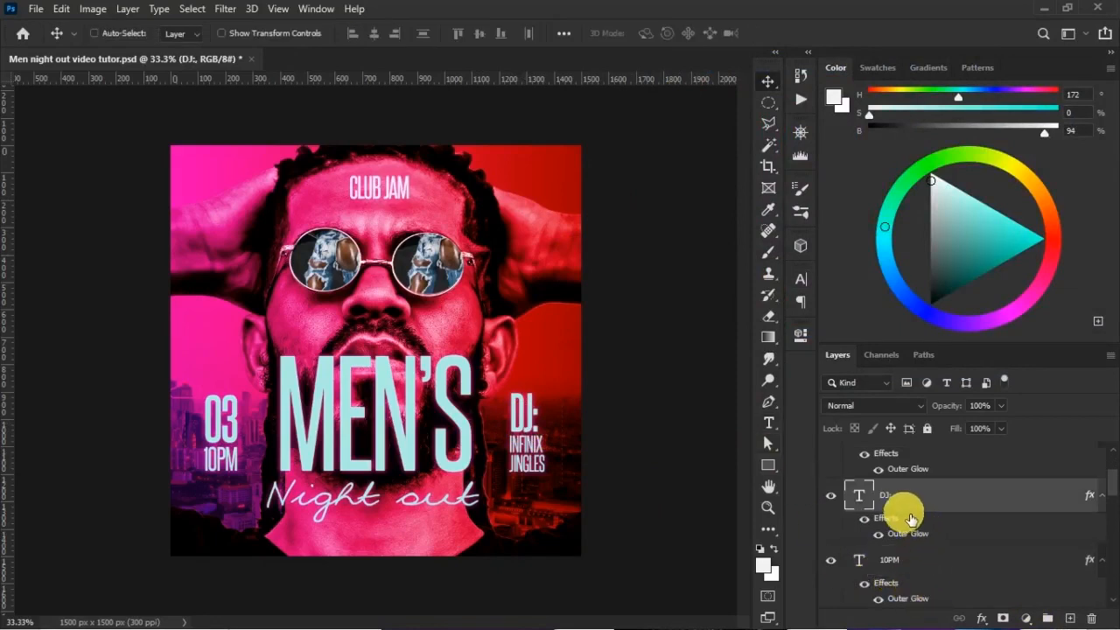
pyautogui.doubleClick(912, 519)
pyautogui.moveTo(746, 99); pyautogui.dragTo(856, 108)
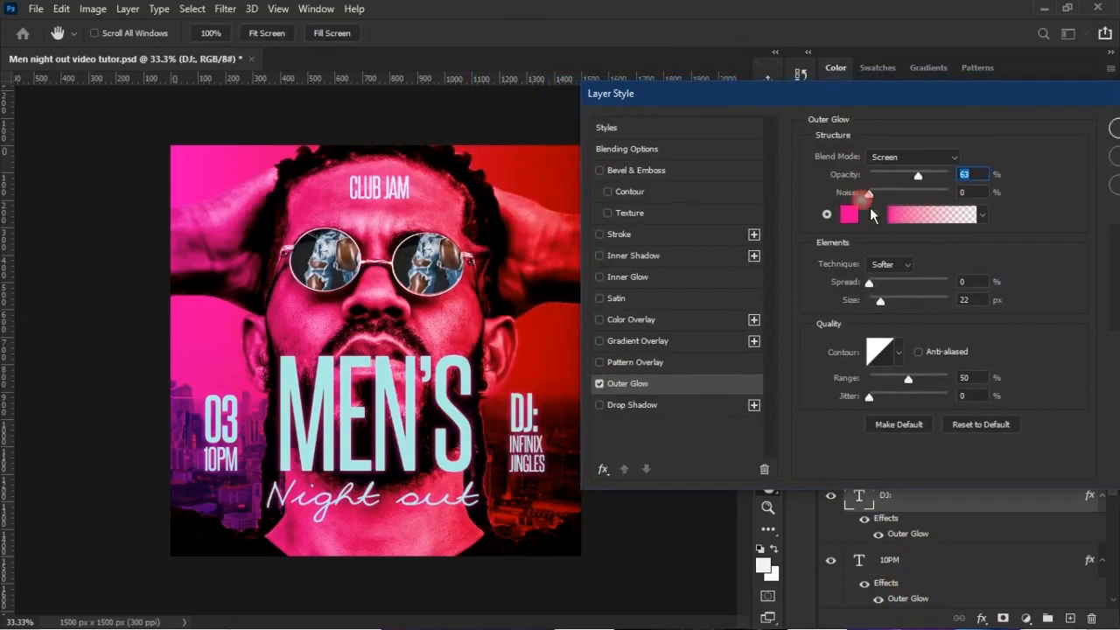
pyautogui.click(857, 214)
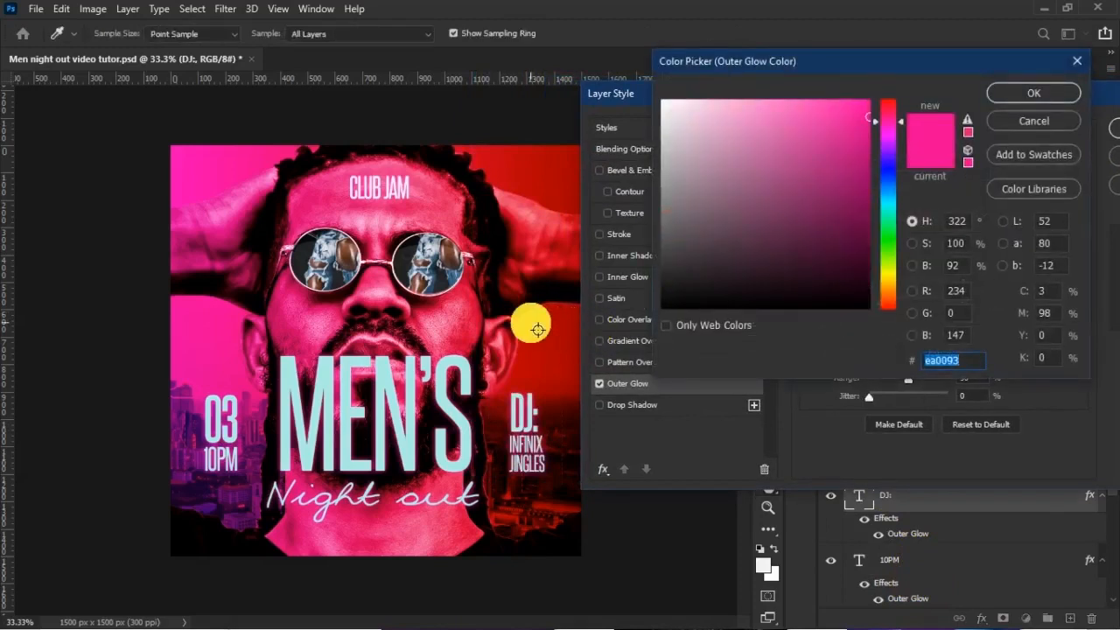
pyautogui.click(537, 328)
pyautogui.click(854, 131)
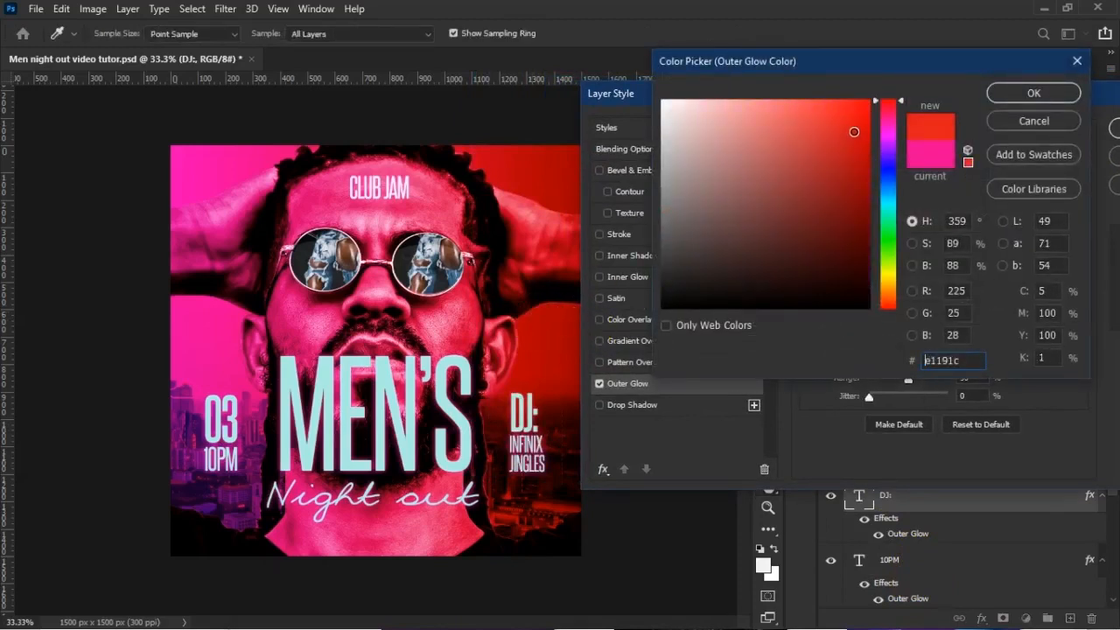
pyautogui.click(1016, 98)
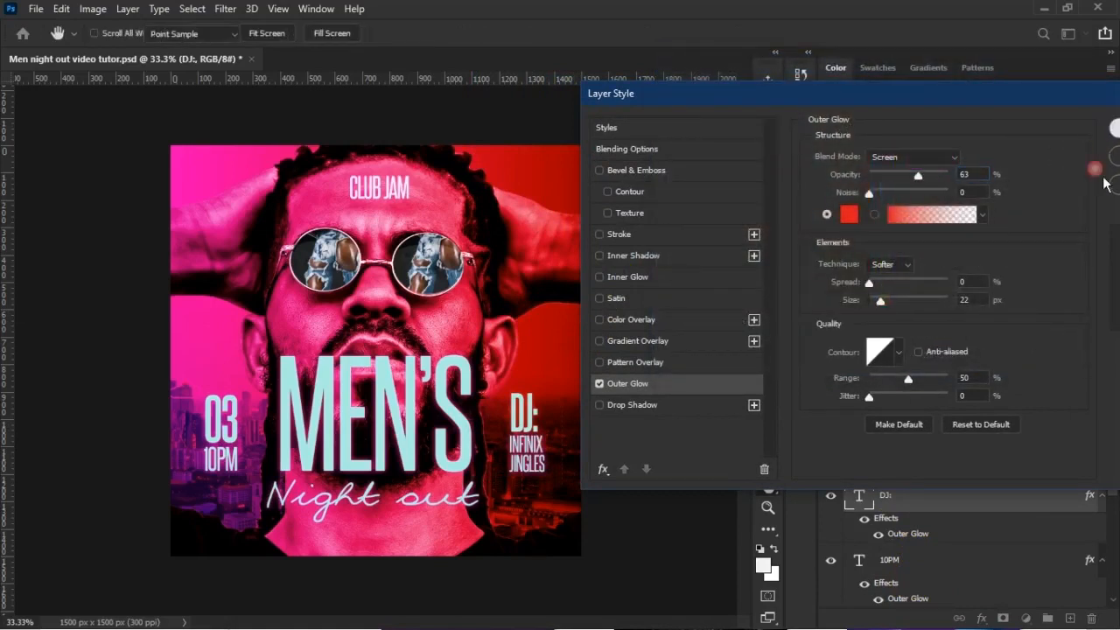
pyautogui.click(1100, 131)
# - Copy the layer style of the DJ: text onto INFINIX JINGLES and place the CLUB JAM layer beneath it
pyautogui.rightClick(964, 496)
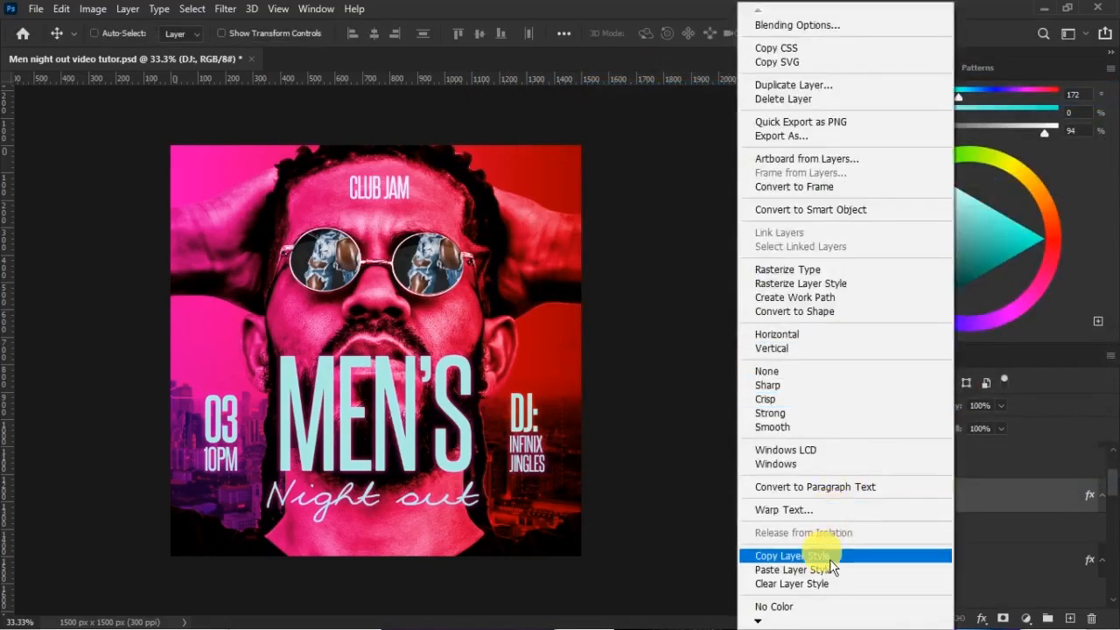
pyautogui.click(830, 557)
pyautogui.scroll(2, 961, 555)
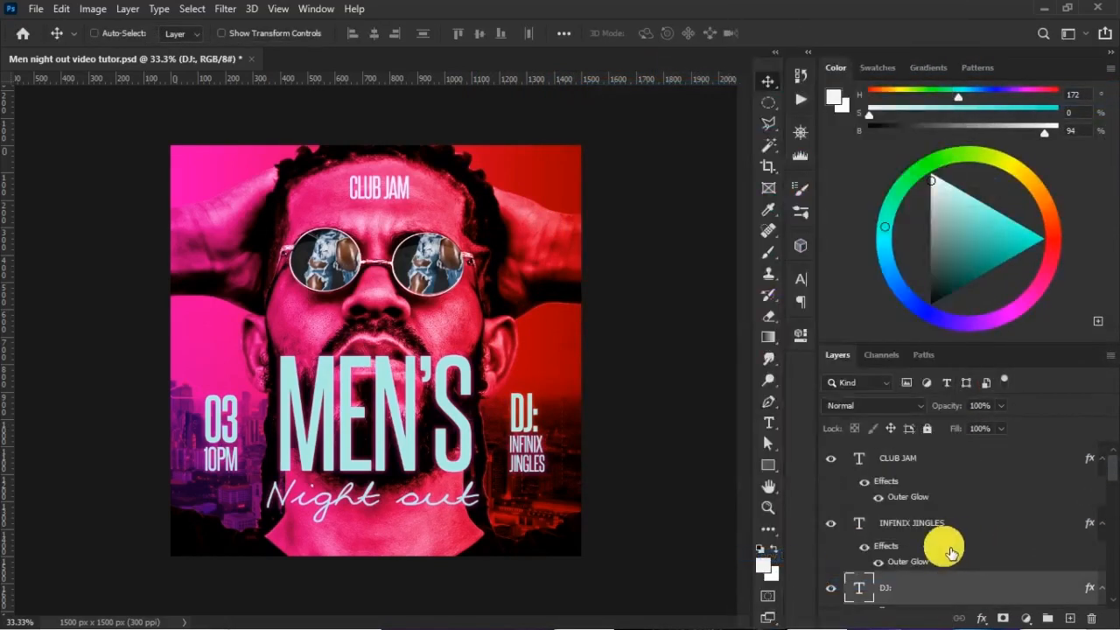
pyautogui.rightClick(957, 529)
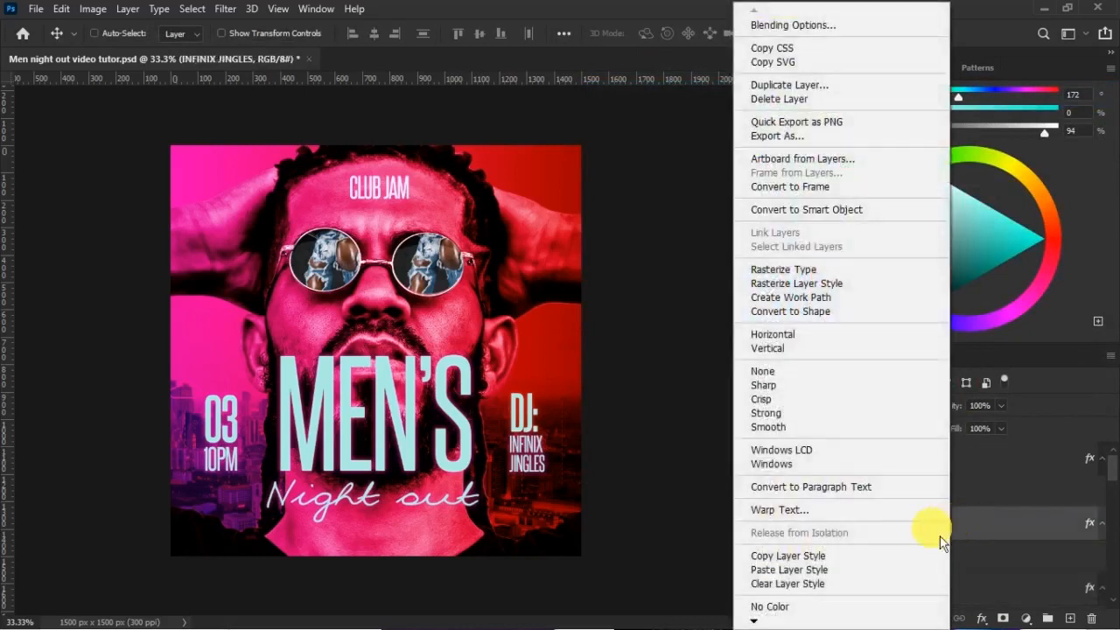
pyautogui.click(842, 569)
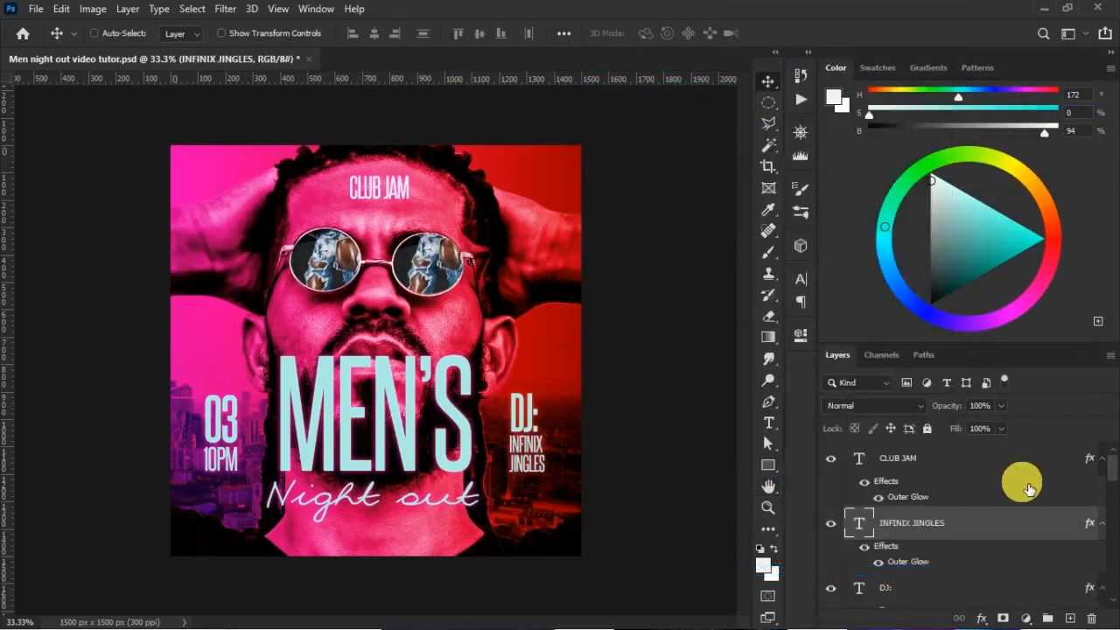
pyautogui.moveTo(1035, 524); pyautogui.dragTo(1071, 619)
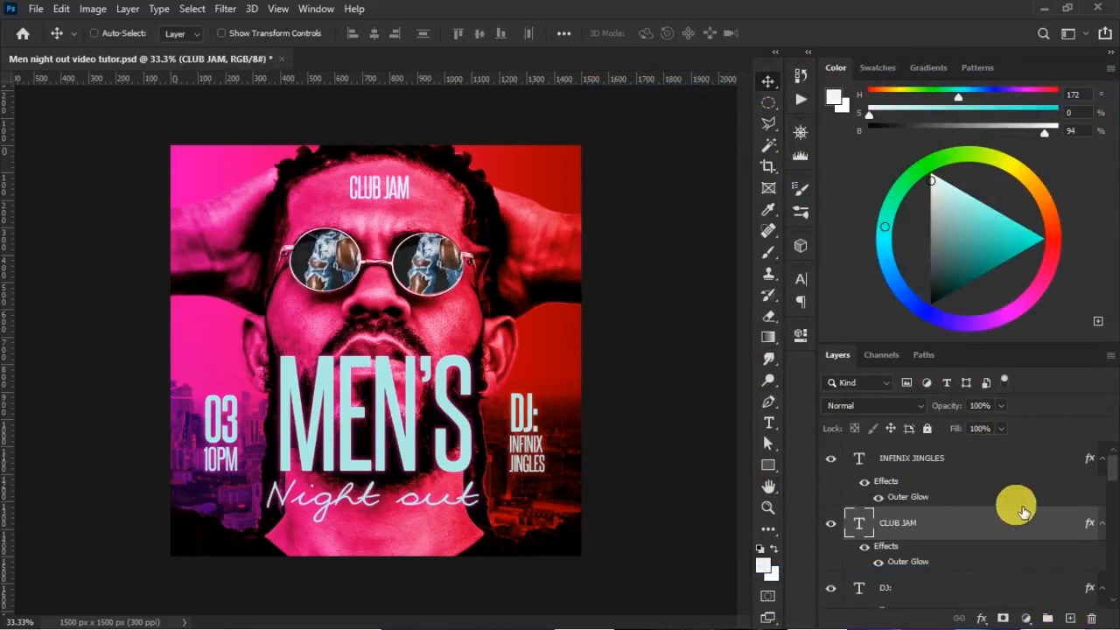
# - Add a new layer and draw a thin rectangle across the full width of the poster just above its lower edge
pyautogui.click(1069, 618)
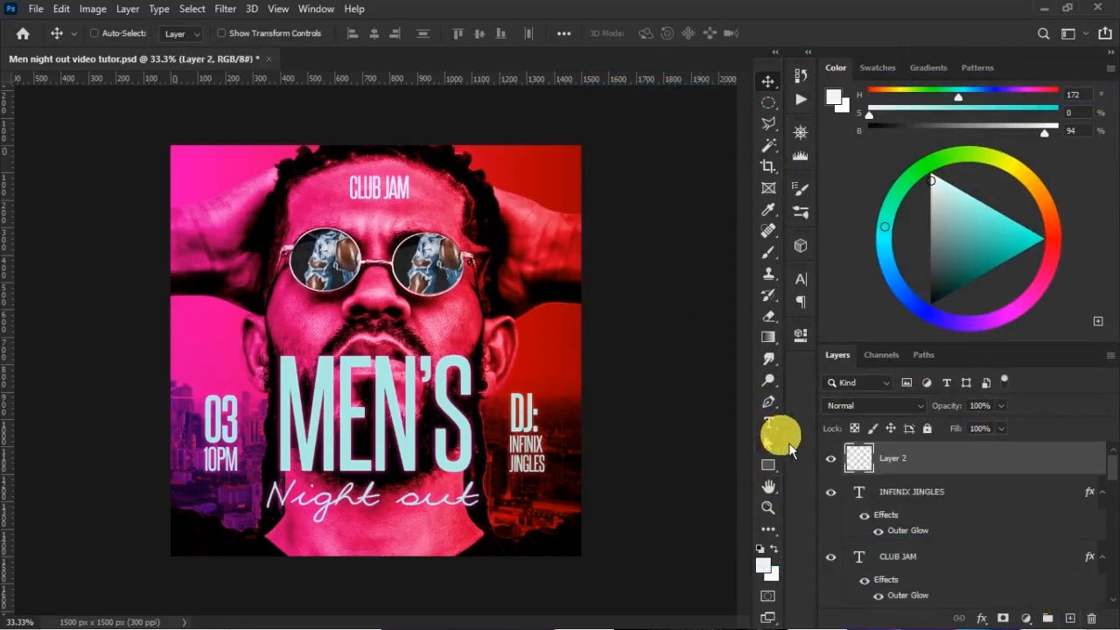
pyautogui.click(775, 469)
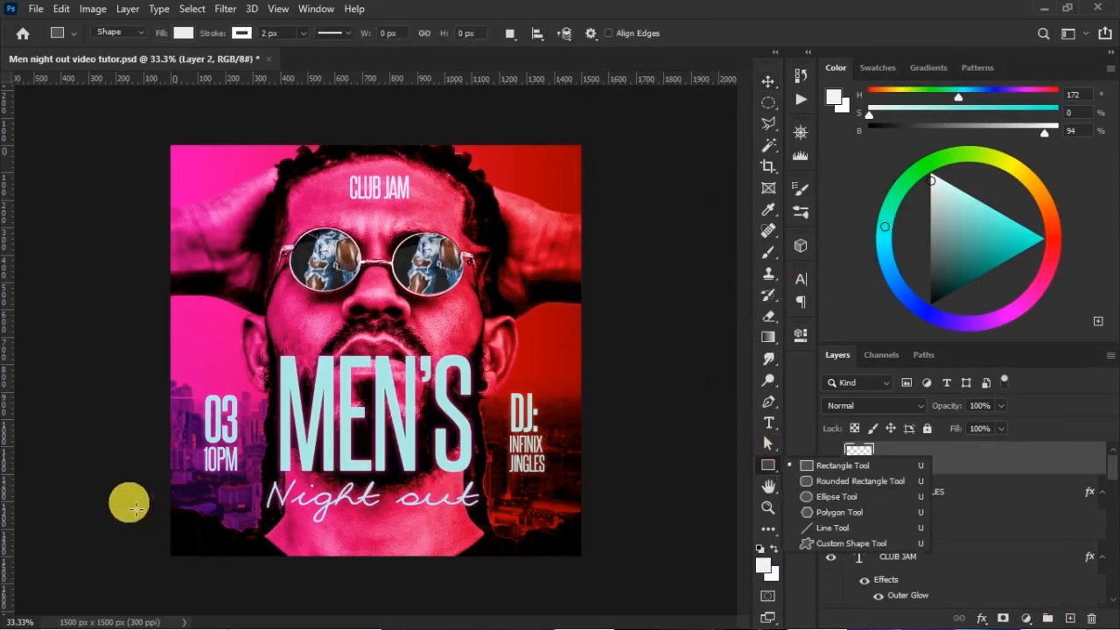
pyautogui.moveTo(155, 523); pyautogui.dragTo(623, 549)
# - Fill the rectangle with a red sampled from the poster, and set its opacity to 77% and fill to 67%
pyautogui.click(568, 429)
pyautogui.click(775, 382)
pyautogui.click(538, 355)
pyautogui.click(1033, 92)
pyautogui.click(755, 326)
pyautogui.click(242, 33)
pyautogui.press('v')
pyautogui.moveTo(957, 411); pyautogui.dragTo(943, 412)
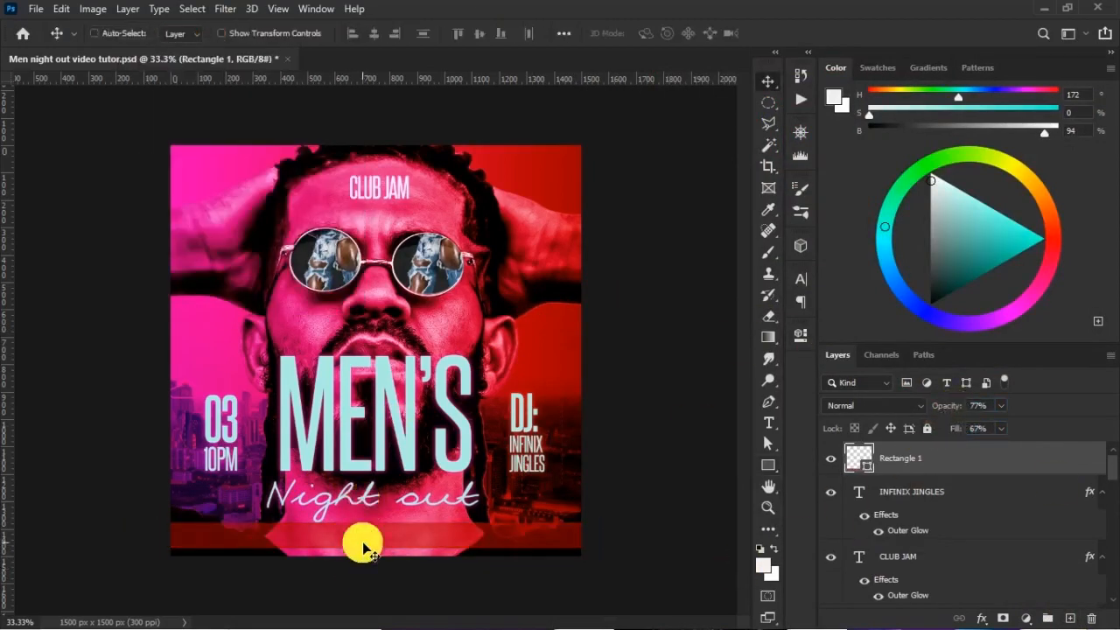
# - Nudge the Night out and MEN'S texts slightly upward, away from the rectangle
pyautogui.press('t')
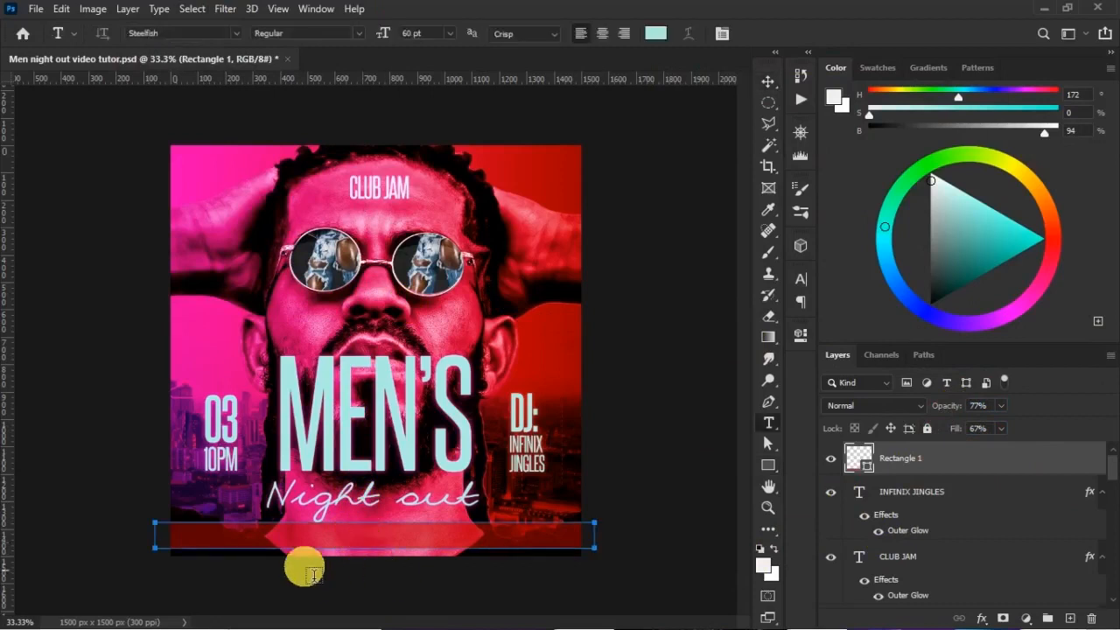
pyautogui.click(362, 505)
pyautogui.hotkey('ctrl', 'Return')
pyautogui.press('v')
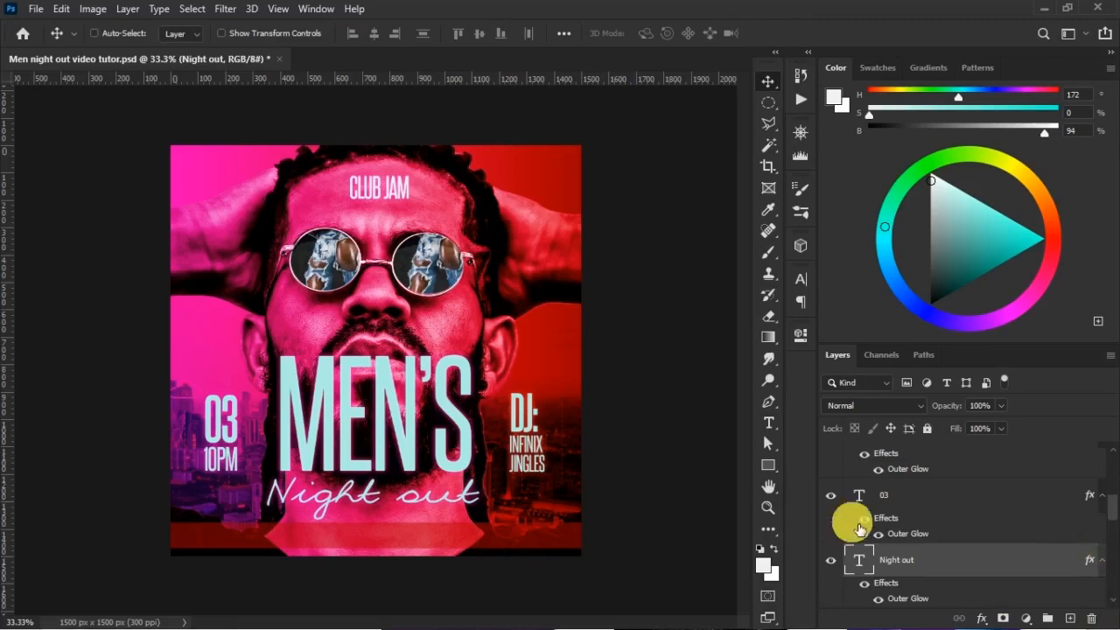
pyautogui.scroll(-1, 909, 560)
pyautogui.click(925, 581)
pyautogui.scroll(-1, 928, 586)
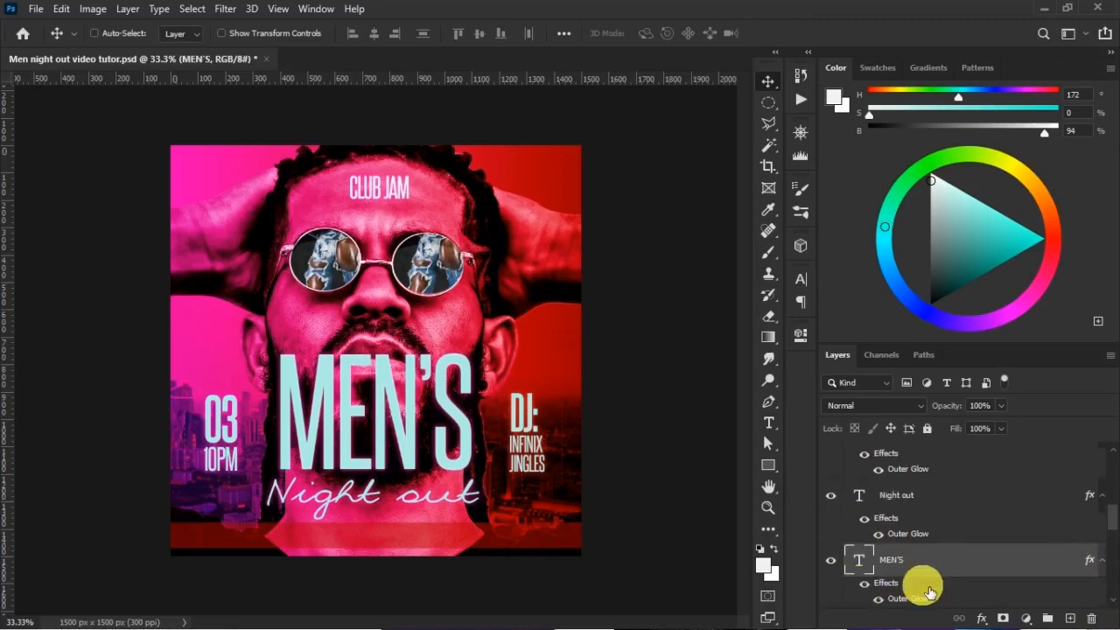
pyautogui.scroll(5, 941, 578)
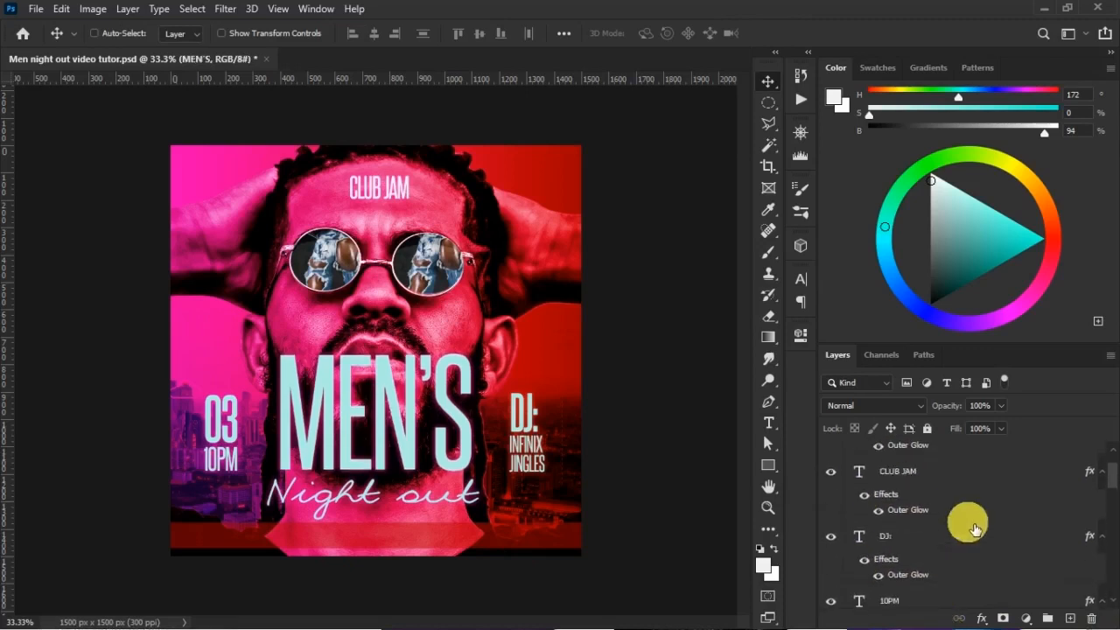
# - Add a layer above the rectangle, draw a paragraph text box over the band and set the font to Montserrat at 9 pt
pyautogui.click(945, 459)
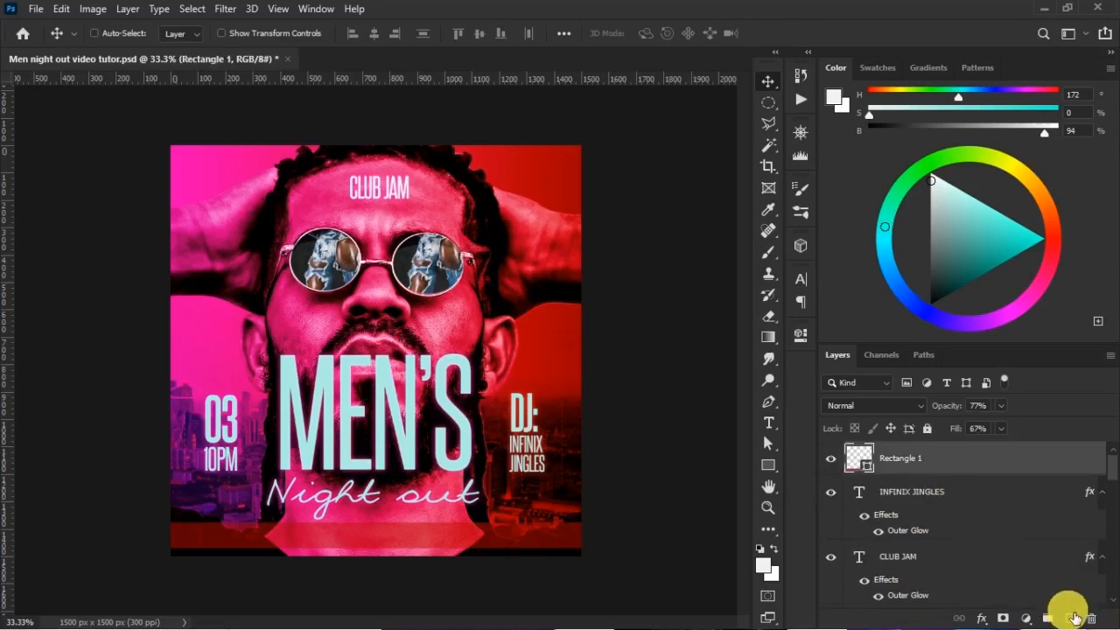
pyautogui.click(1069, 618)
pyautogui.press('t')
pyautogui.moveTo(231, 514); pyautogui.dragTo(536, 533)
pyautogui.click(450, 34)
pyautogui.click(428, 124)
pyautogui.click(236, 33)
pyautogui.click(312, 502)
pyautogui.click(451, 33)
pyautogui.click(430, 95)
# - Enter the club's name and address with the enquiries phone number on a second line, and centre-align the text
pyautogui.write('CLU')
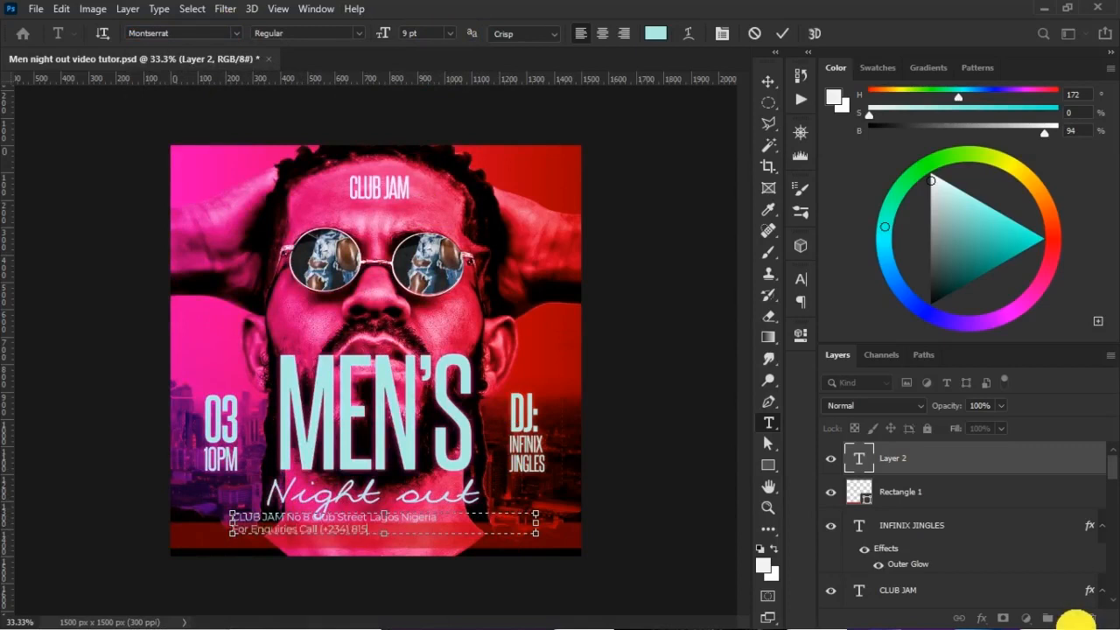
pyautogui.write('8')
pyautogui.hotkey('ctrl', 'Return')
pyautogui.click(438, 529)
pyautogui.hotkey('ctrl', 'a')
pyautogui.click(602, 33)
pyautogui.click(782, 34)
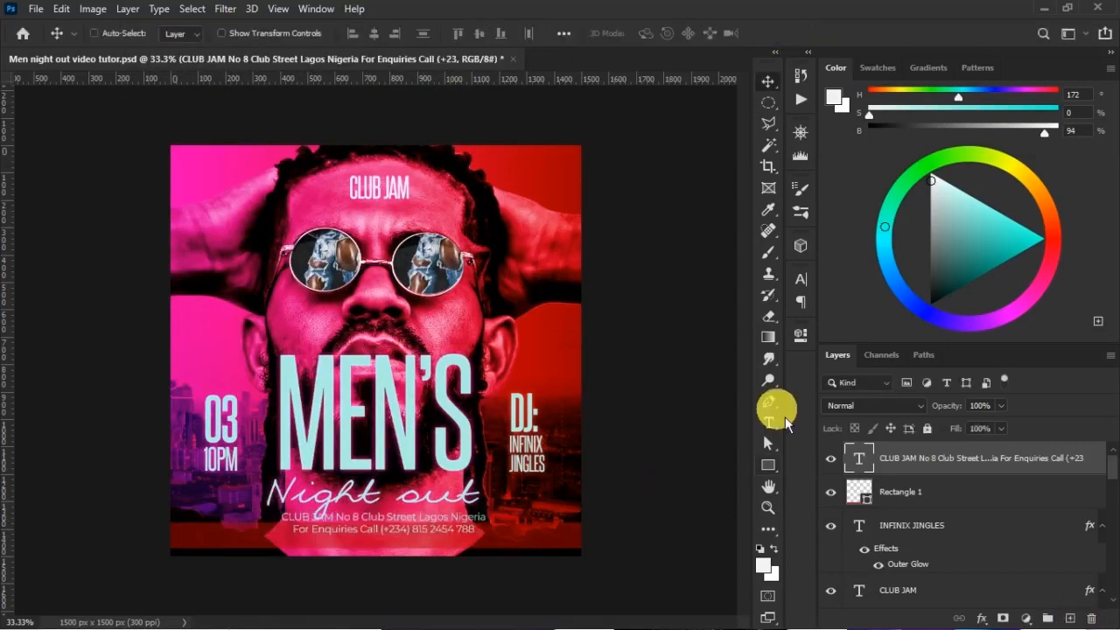
# - Change the colour of the club address and enquiries text to white
pyautogui.click(800, 279)
pyautogui.click(758, 374)
pyautogui.click(662, 111)
pyautogui.press('Return')
# - Scale the address text down to 7.67 pt, move it onto the rectangle and set its tracking to 50
pyautogui.hotkey('ctrl', 't')
pyautogui.moveTo(437, 531); pyautogui.dragTo(434, 542)
pyautogui.moveTo(526, 522); pyautogui.dragTo(487, 525)
pyautogui.press('Return')
pyautogui.click(772, 339)
pyautogui.click(754, 496)
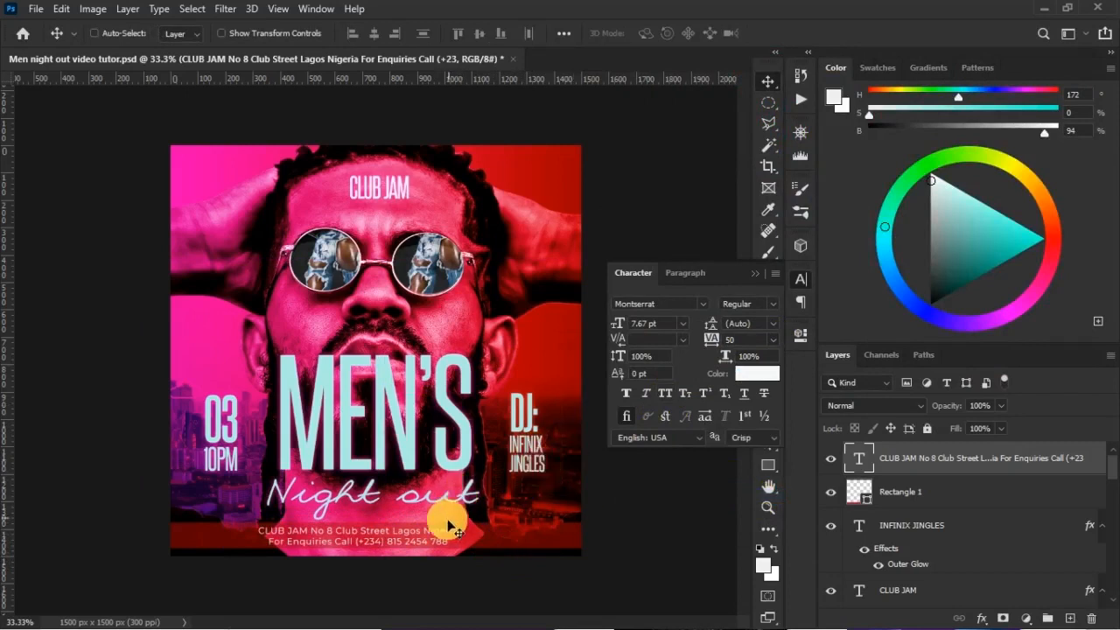
# - Scale the club address and enquiries text down to 7.14 pt
pyautogui.click(683, 325)
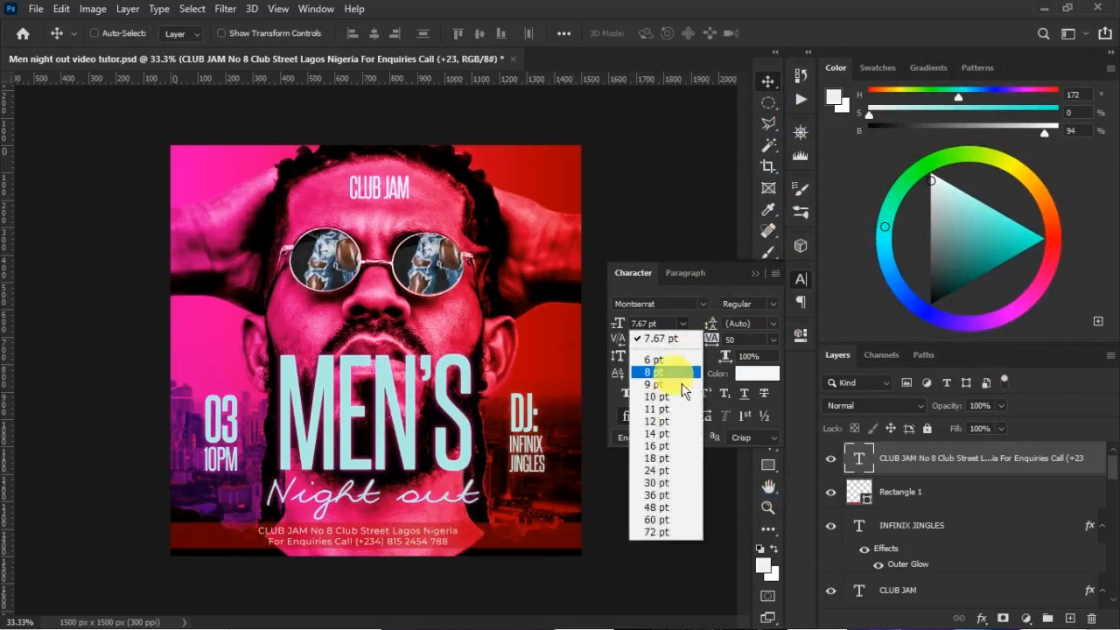
pyautogui.click(660, 358)
pyautogui.hotkey('ctrl', 't')
pyautogui.moveTo(486, 527); pyautogui.dragTo(449, 539)
pyautogui.press('Return')
# - Make "CLUB JAM" and "For Enquiries Call" bold in the address text, and hide the character settings
pyautogui.moveTo(330, 532); pyautogui.dragTo(280, 532)
pyautogui.click(773, 304)
pyautogui.click(770, 475)
pyautogui.click(368, 544)
pyautogui.moveTo(372, 542); pyautogui.dragTo(291, 542)
pyautogui.click(774, 305)
pyautogui.click(757, 475)
pyautogui.click(782, 33)
pyautogui.press('v')
pyautogui.scroll(-10, 924, 560)
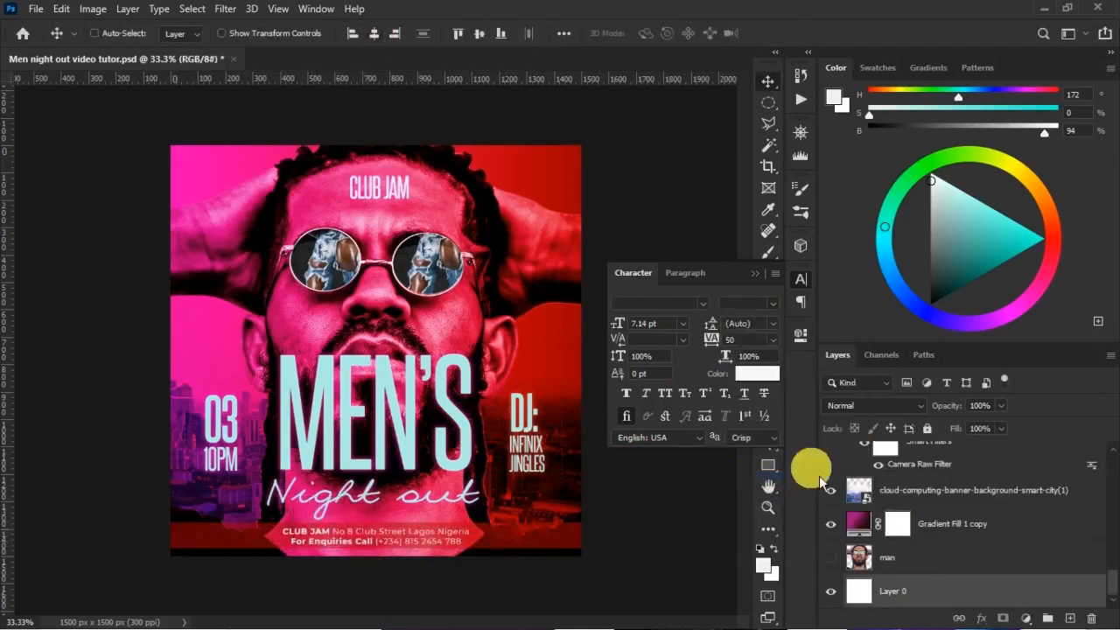
pyautogui.scroll(10, 875, 490)
pyautogui.click(799, 278)
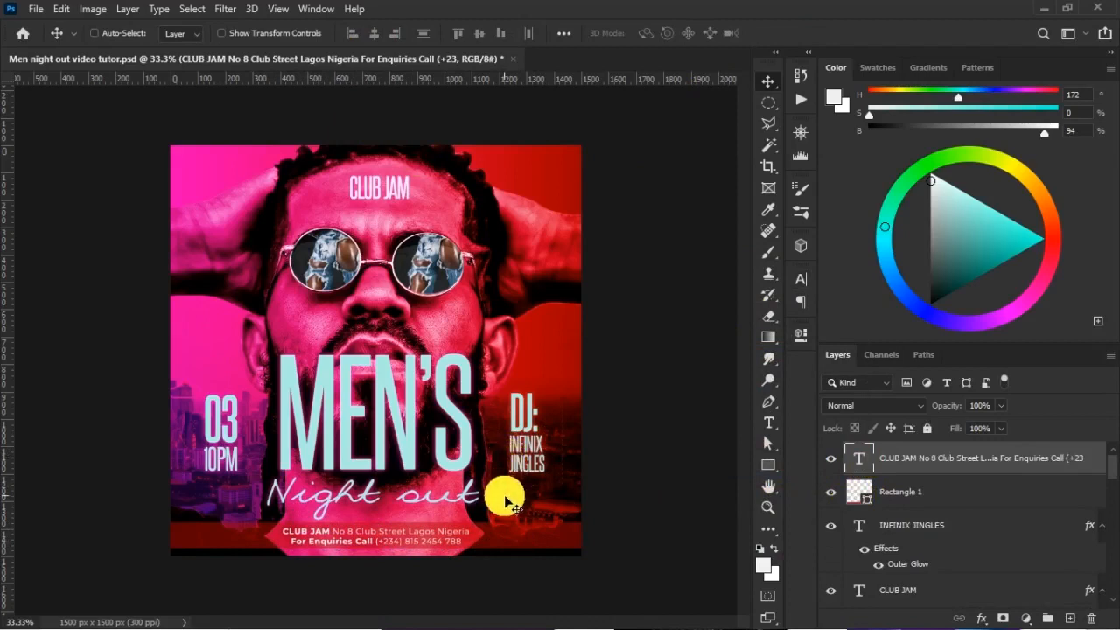
# - Nudge the address text slightly down and check the title, date and DJ baselines against a temporary horizontal guide
pyautogui.moveTo(555, 82); pyautogui.dragTo(523, 479)
pyautogui.press('Down')
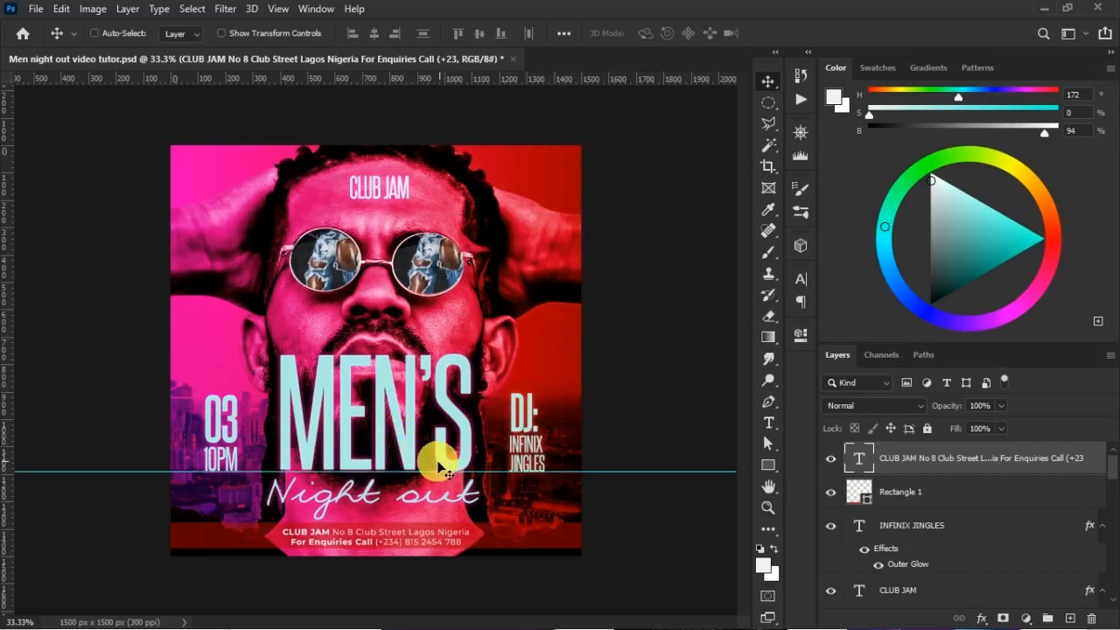
pyautogui.press('Down')
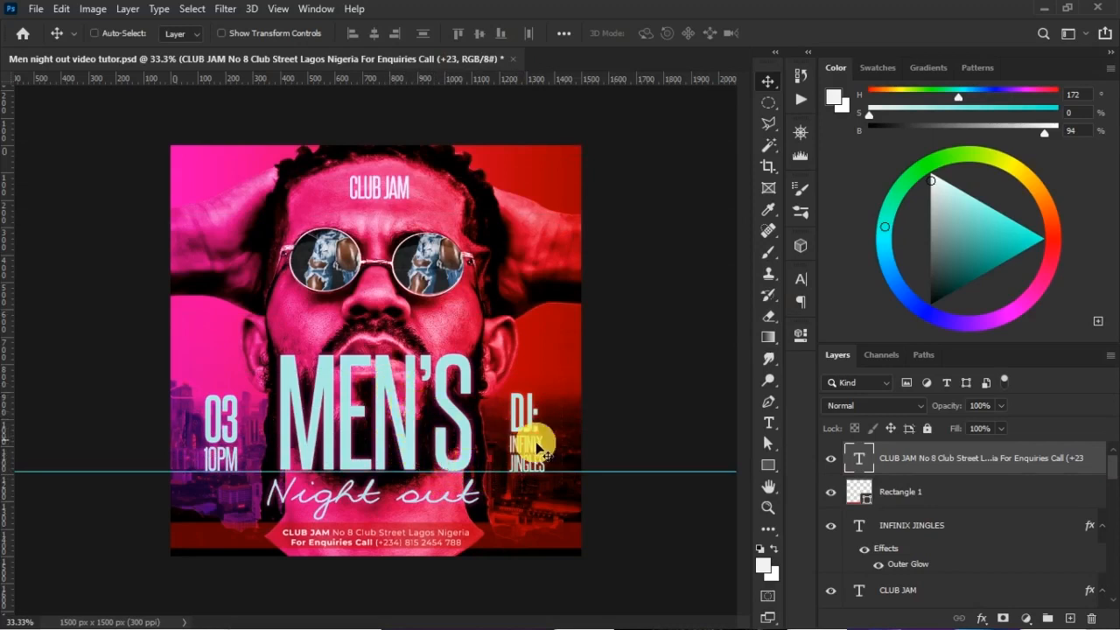
pyautogui.moveTo(619, 478); pyautogui.dragTo(575, 81)
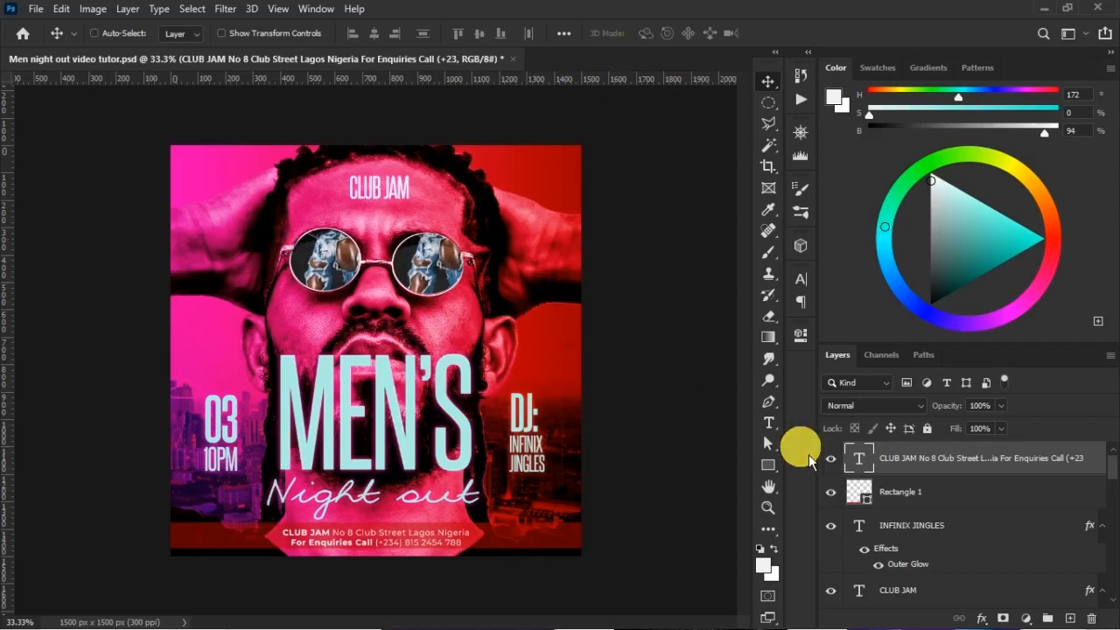
# - Place texture 01 from the Dust & Noise Overlay Textures folder above the address text and scale it to 12.48% to cover the canvas
pyautogui.click(1056, 468)
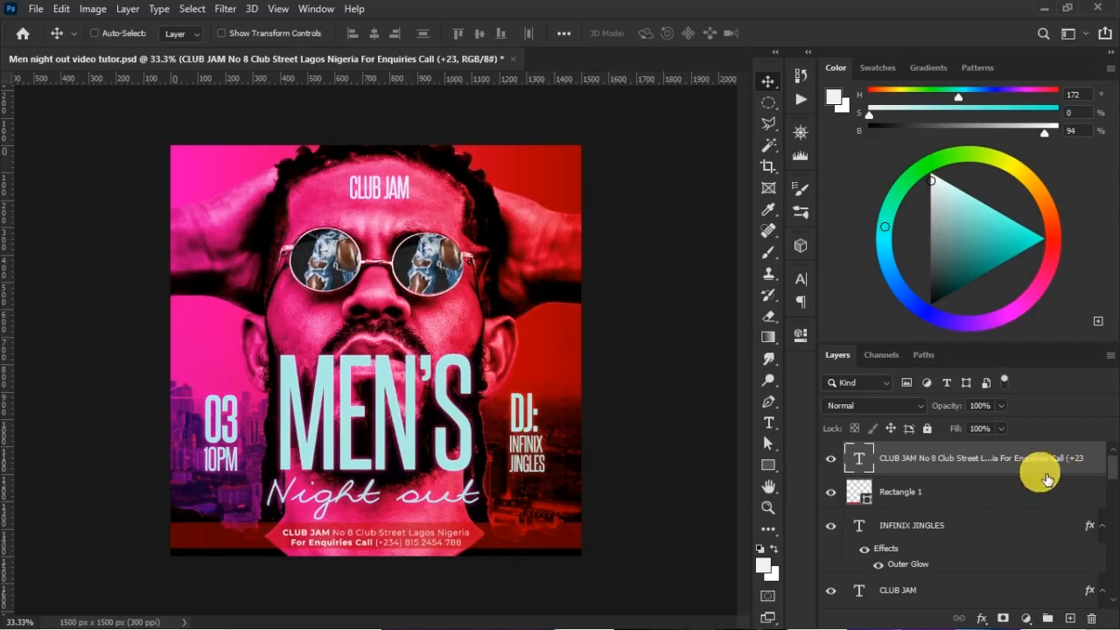
pyautogui.press('super+Tab')
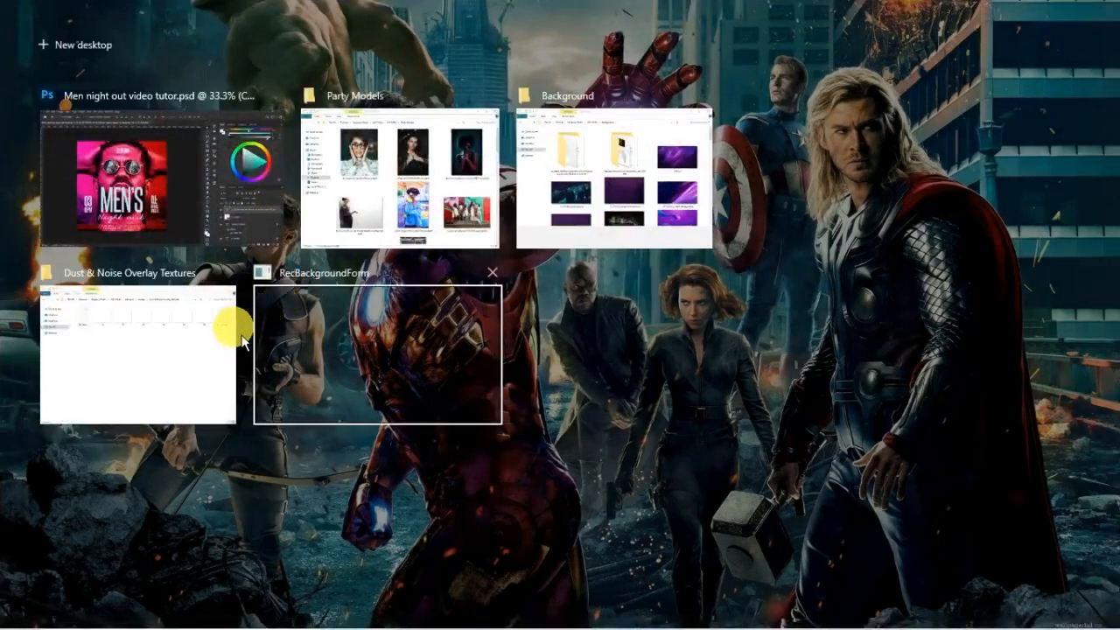
pyautogui.click(210, 341)
pyautogui.click(365, 196)
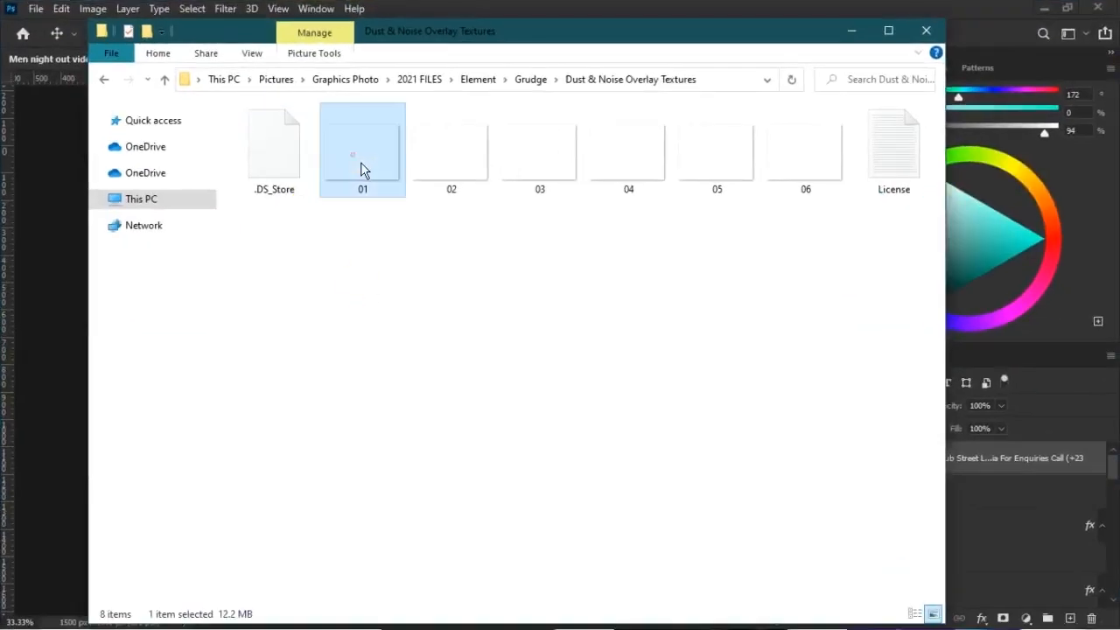
pyautogui.moveTo(586, 37); pyautogui.dragTo(832, 77)
pyautogui.moveTo(625, 207); pyautogui.dragTo(283, 292)
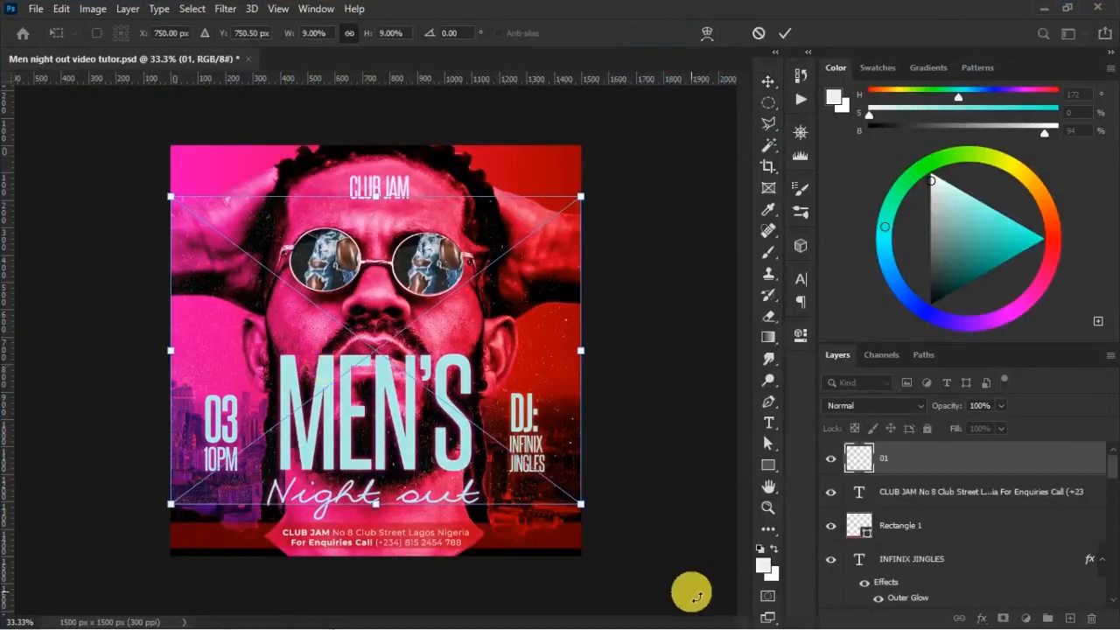
pyautogui.moveTo(581, 506); pyautogui.dragTo(658, 579)
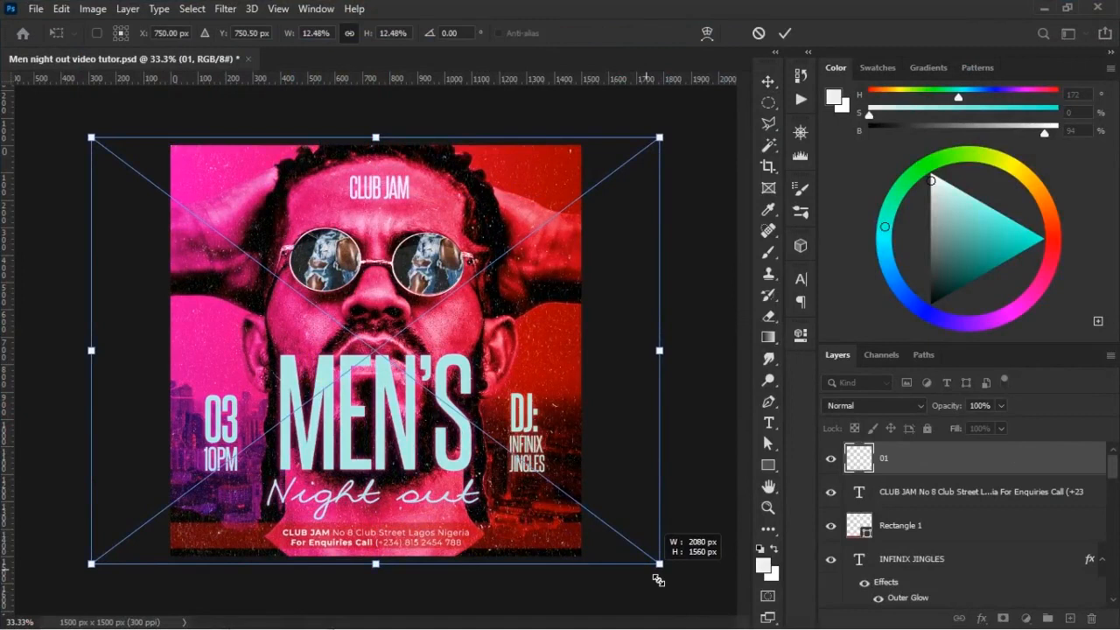
pyautogui.click(784, 33)
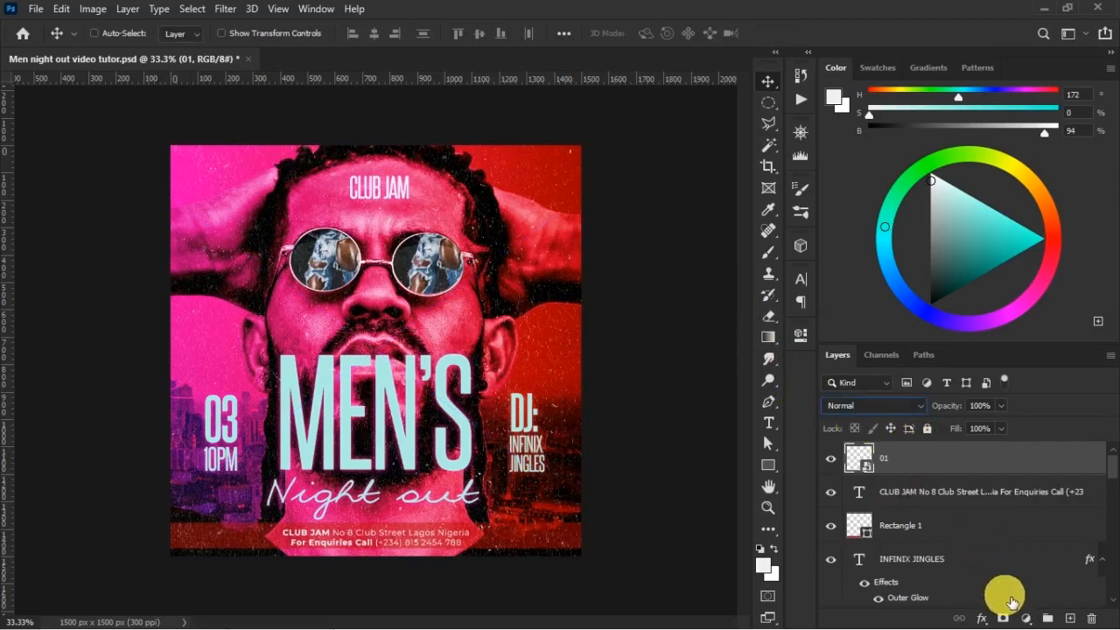
# - Add a layer mask to the dust texture and set up a black 400 px brush with 60% opacity and 57% flow
pyautogui.click(1002, 617)
pyautogui.press('b')
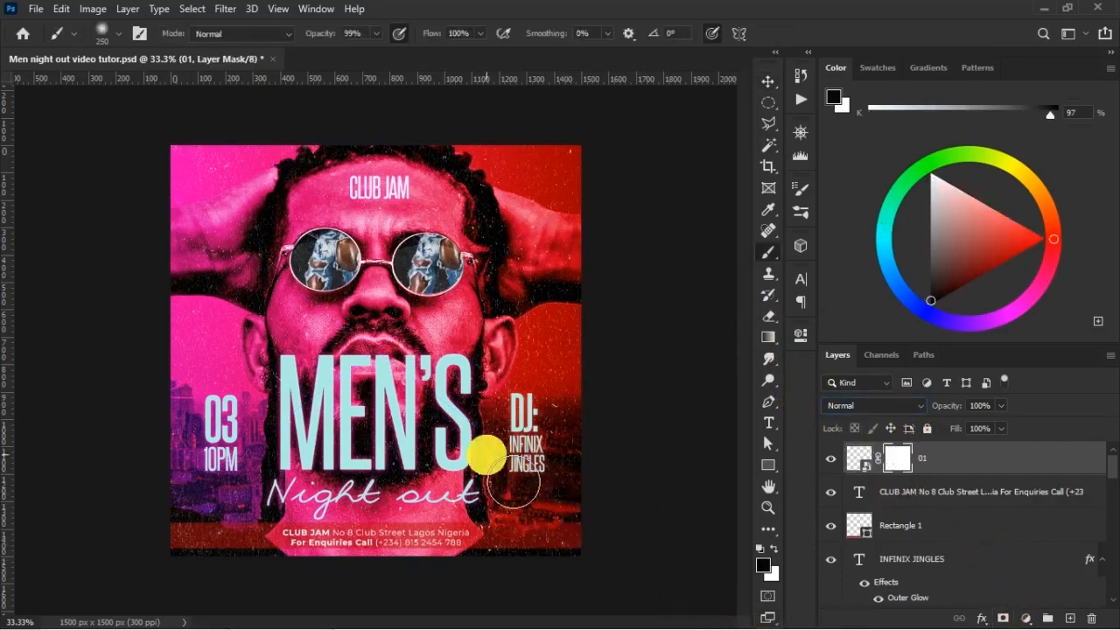
pyautogui.press(']')
pyautogui.press(']')
pyautogui.moveTo(335, 34); pyautogui.dragTo(306, 38)
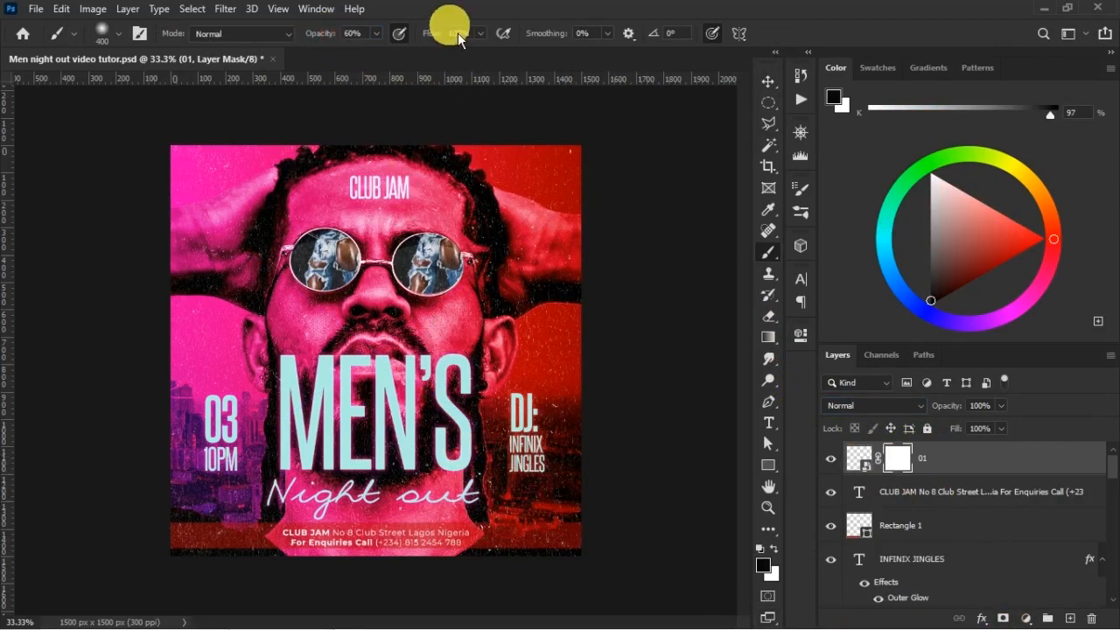
pyautogui.moveTo(431, 37); pyautogui.dragTo(415, 35)
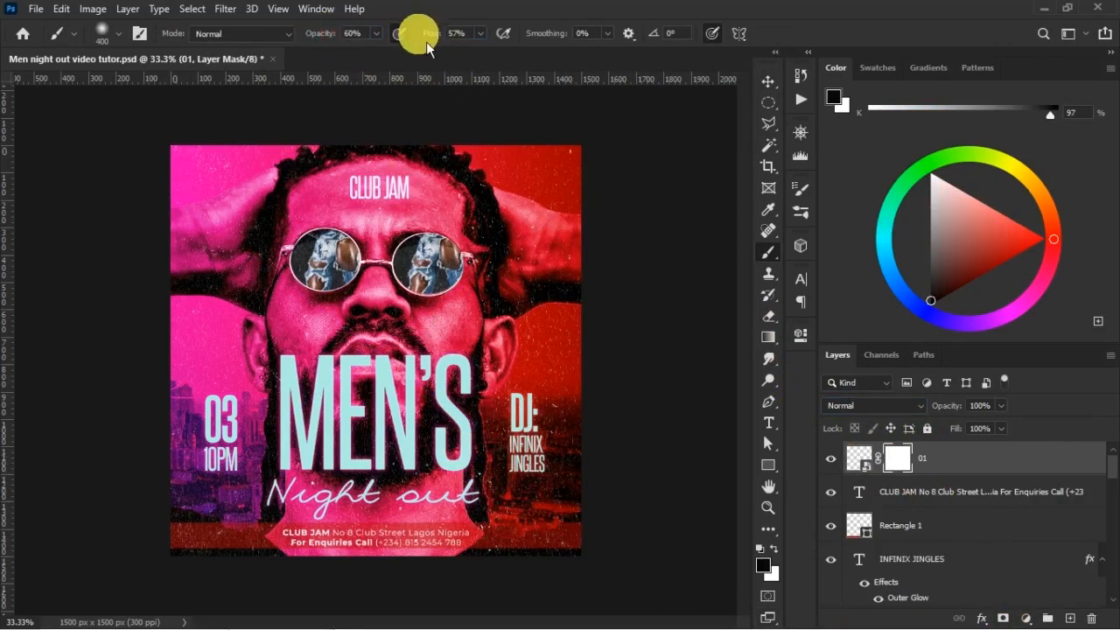
# - Paint on the texture's mask with a brush of up to 800 px to fade the dust over the title, face, DJ and address text
pyautogui.click(316, 407)
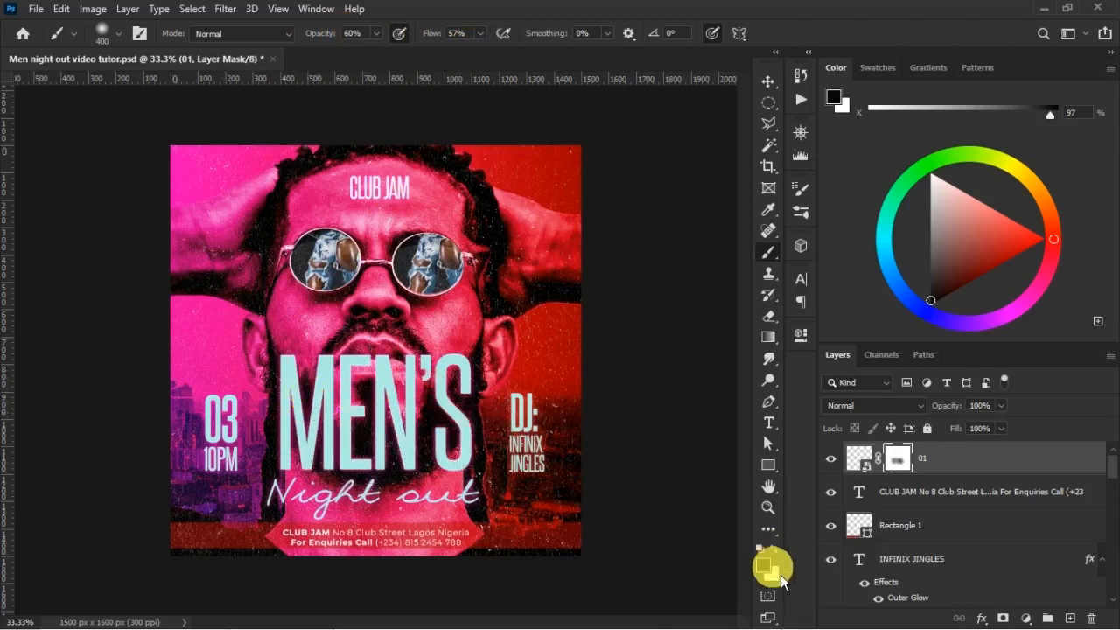
pyautogui.click(516, 416)
pyautogui.press(']')
pyautogui.press(']')
pyautogui.press(']')
pyautogui.press(']')
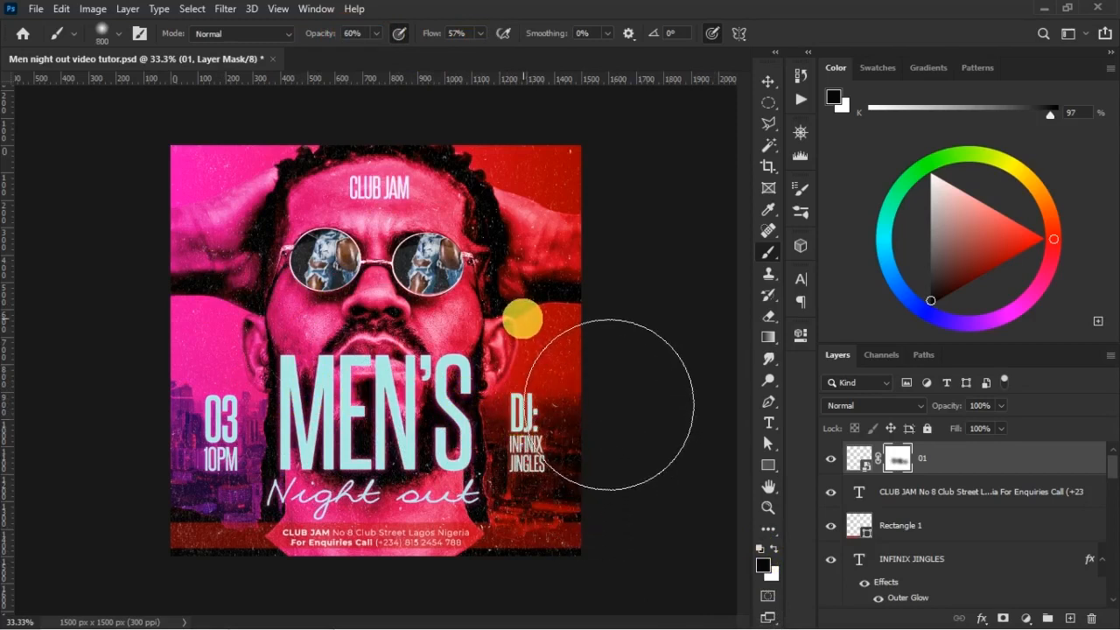
pyautogui.press('[')
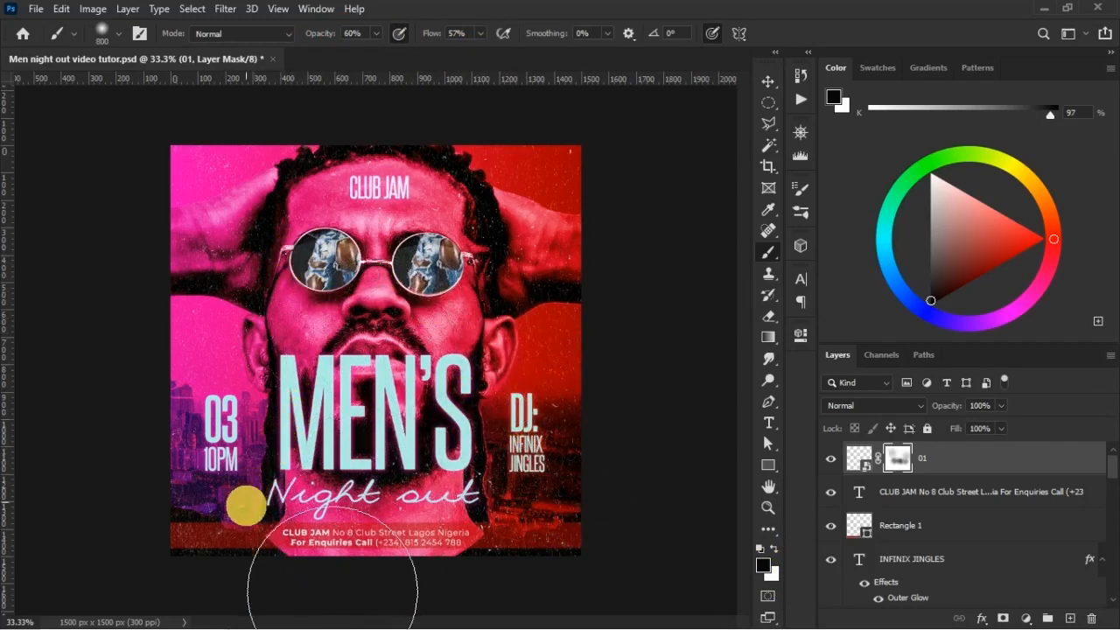
pyautogui.moveTo(353, 616)
pyautogui.mouseDown()
pyautogui.moveTo(332, 617)
pyautogui.moveTo(560, 612)
pyautogui.moveTo(425, 613)
pyautogui.moveTo(563, 600)
pyautogui.moveTo(637, 537)
pyautogui.moveTo(466, 479)
pyautogui.mouseUp()
pyautogui.moveTo(387, 409)
pyautogui.mouseDown()
pyautogui.moveTo(329, 435)
pyautogui.moveTo(378, 353)
pyautogui.moveTo(377, 390)
pyautogui.moveTo(370, 376)
pyautogui.moveTo(396, 293)
pyautogui.mouseUp()
pyautogui.press('v')
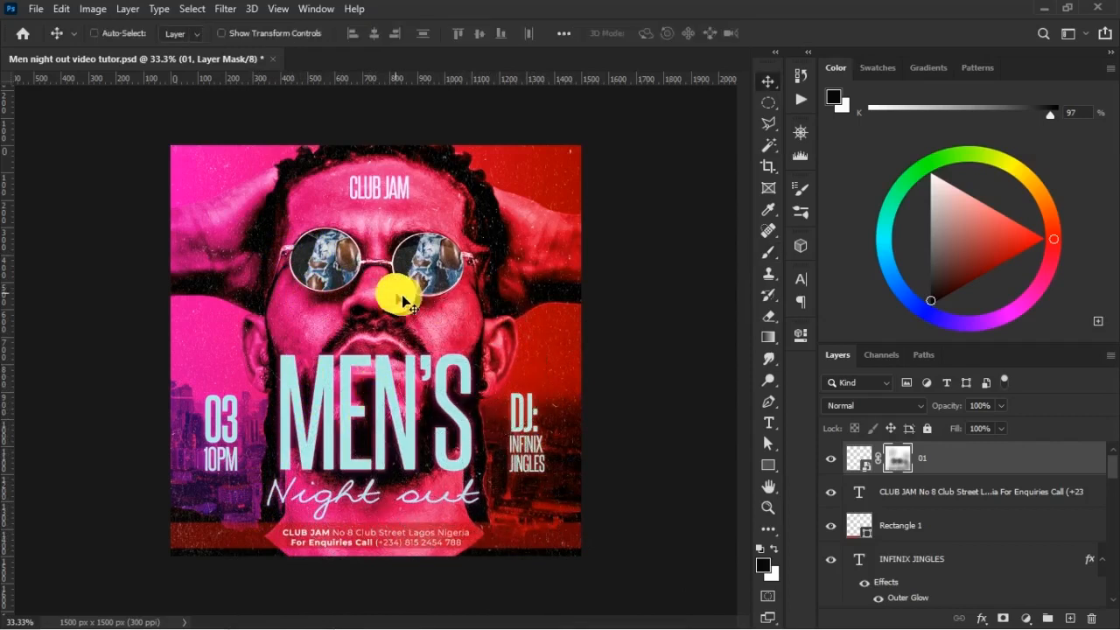
pyautogui.press('b')
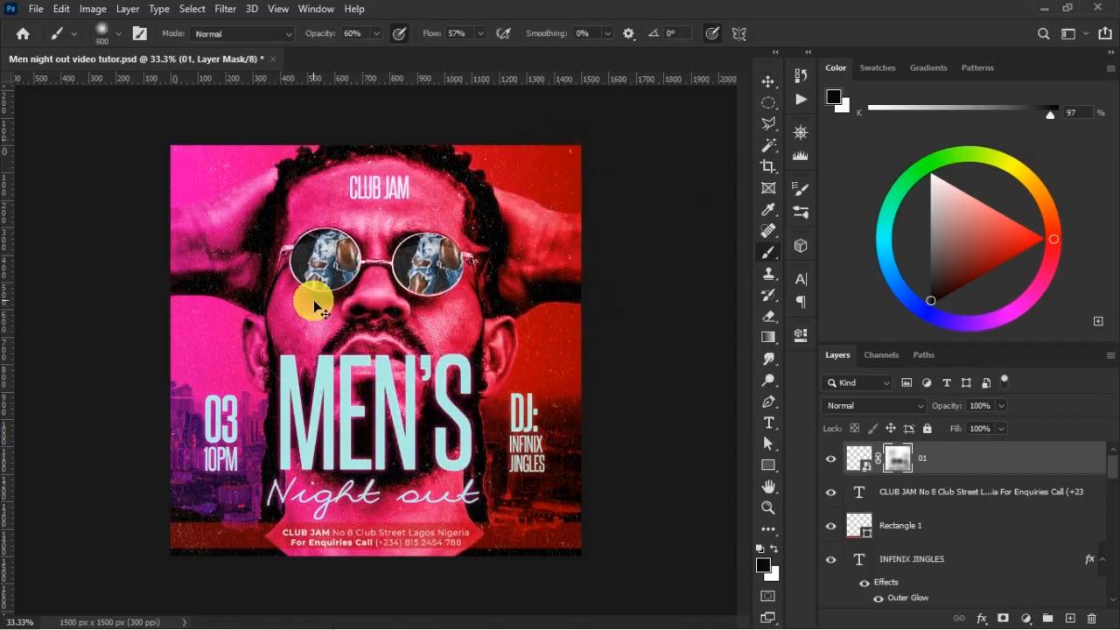
pyautogui.press('v')
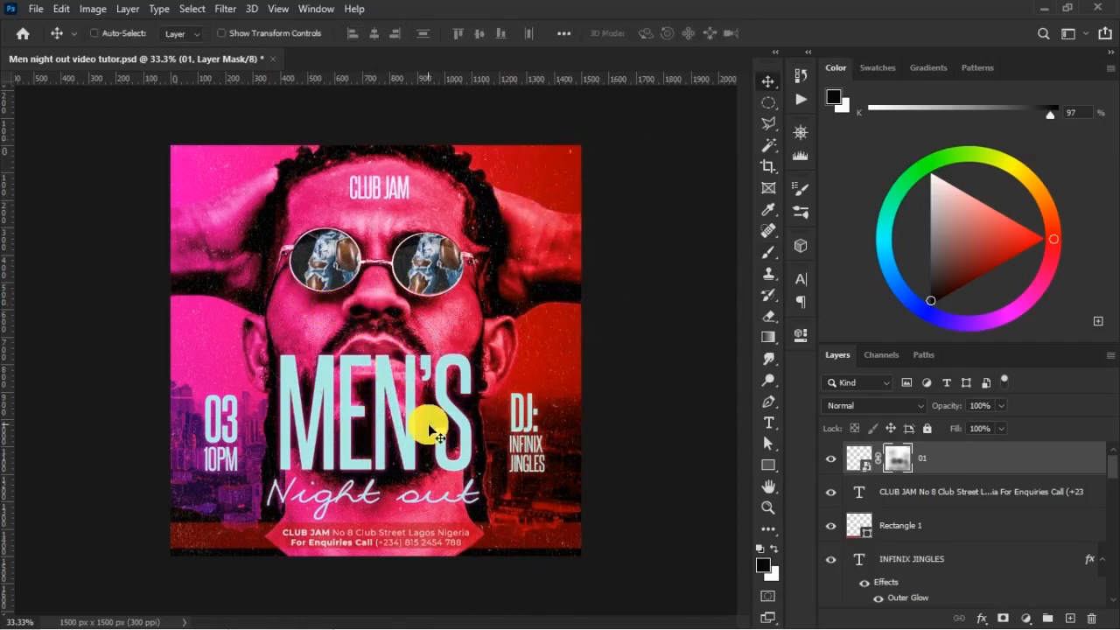
pyautogui.click(873, 464)
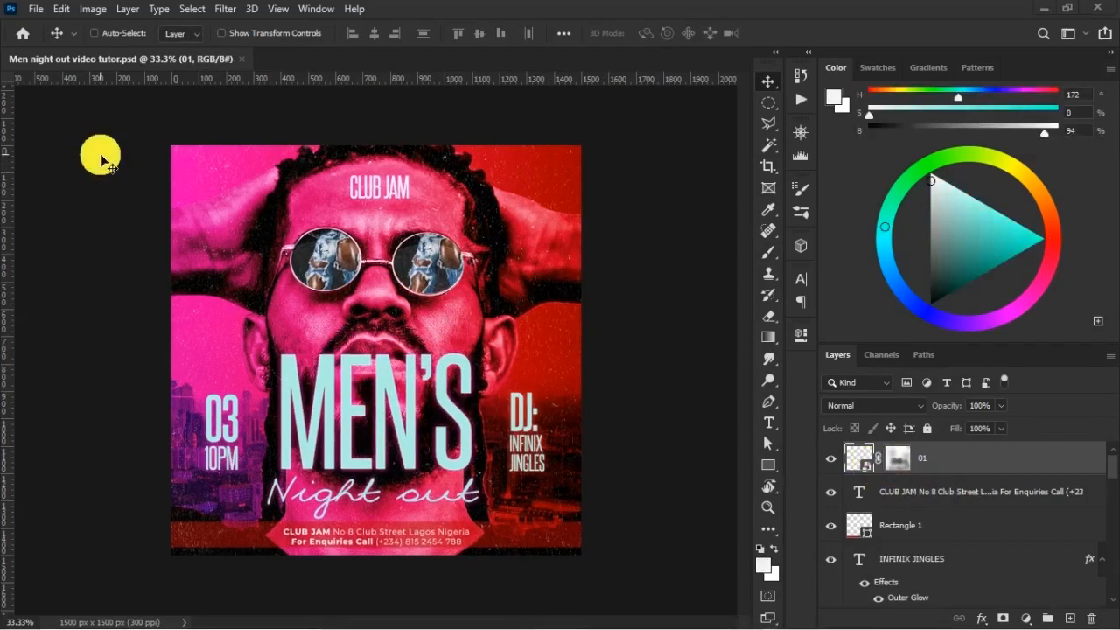